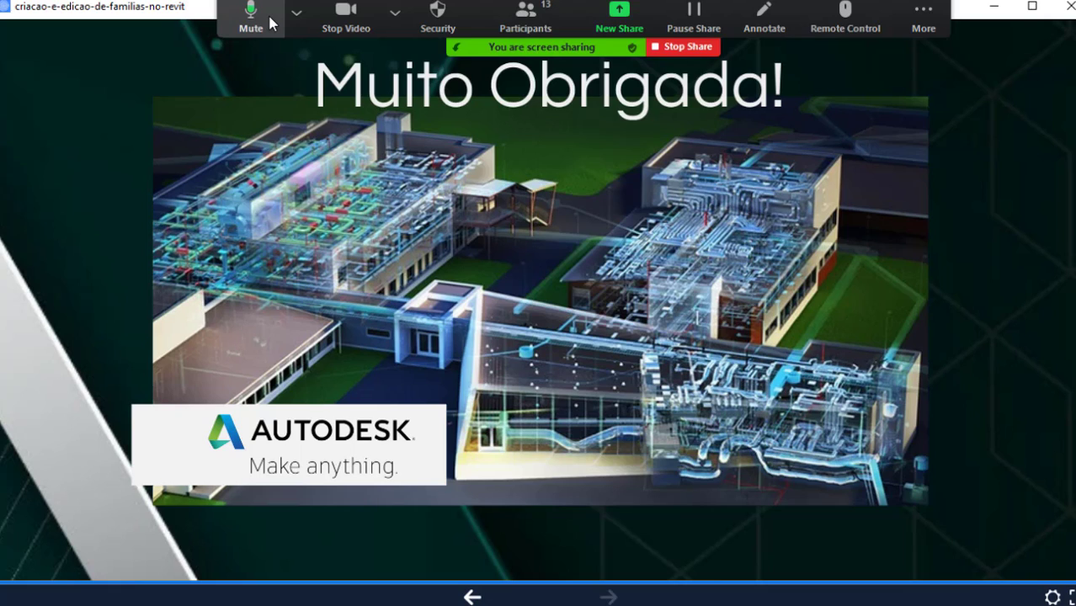
Step: Switch to Revit and restart the meeting's screen sharing with Screen 1
click(295, 14)
key(alt+Tab)
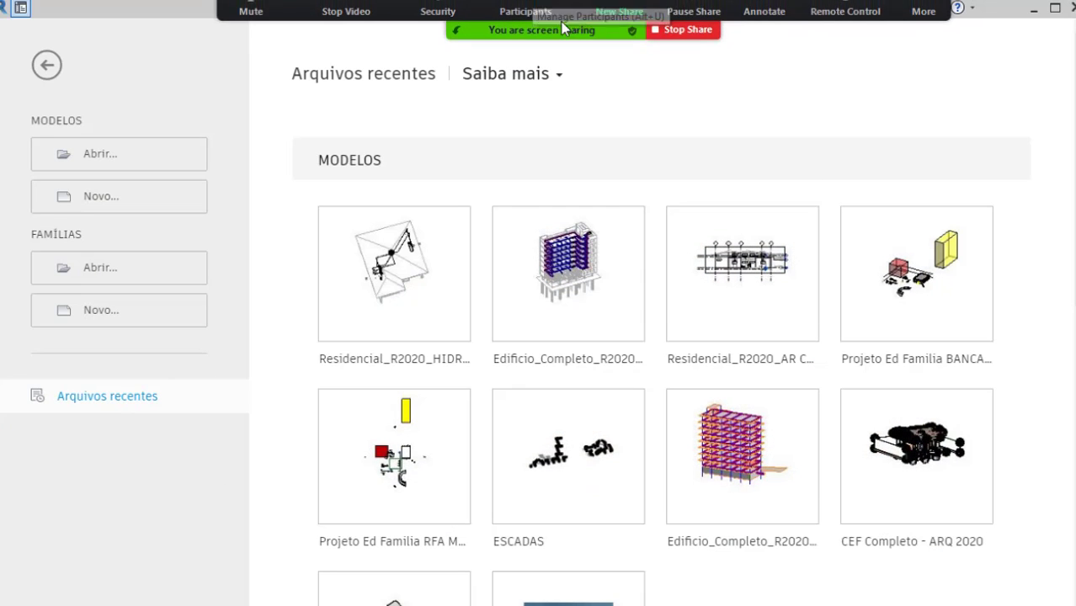
click(617, 23)
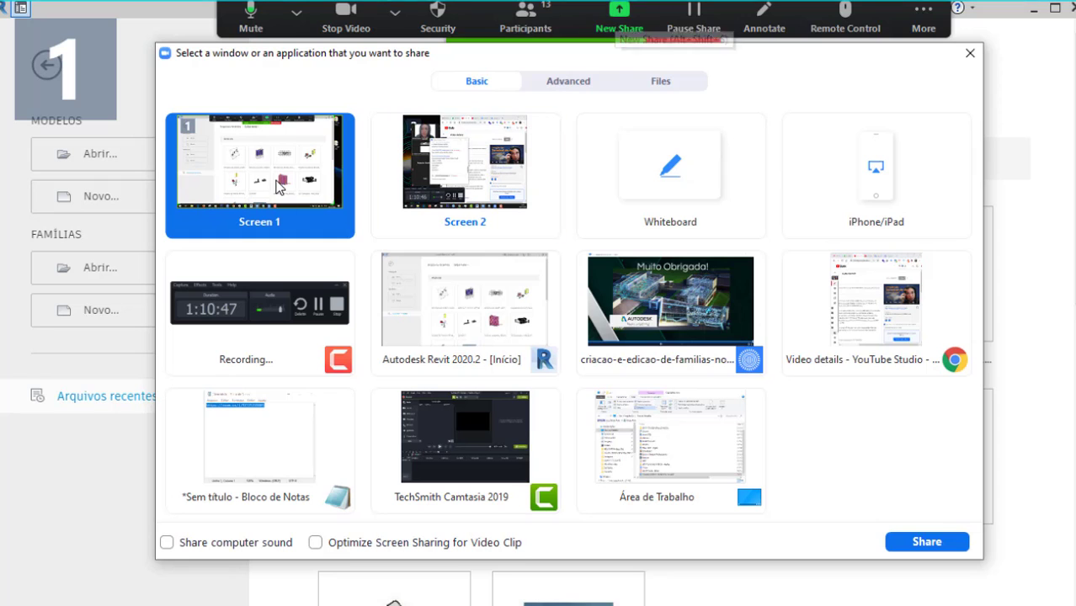
click(901, 542)
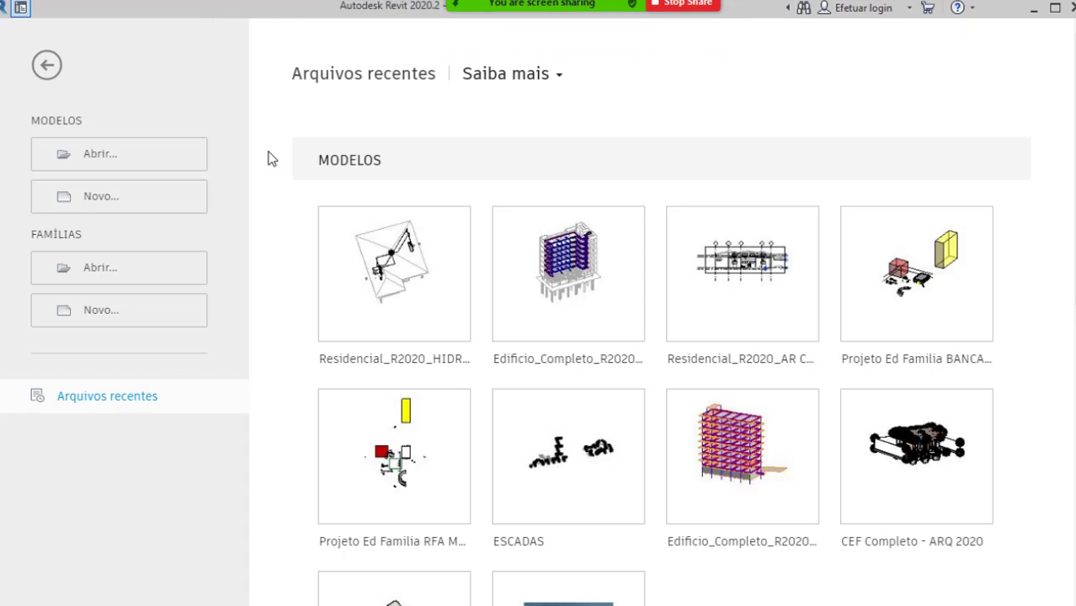
click(67, 123)
click(67, 120)
click(112, 211)
key(ctrl)
key(ctrl)
key(ctrl)
key(ctrl)
key(ctrl)
key(ctrl)
click(560, 79)
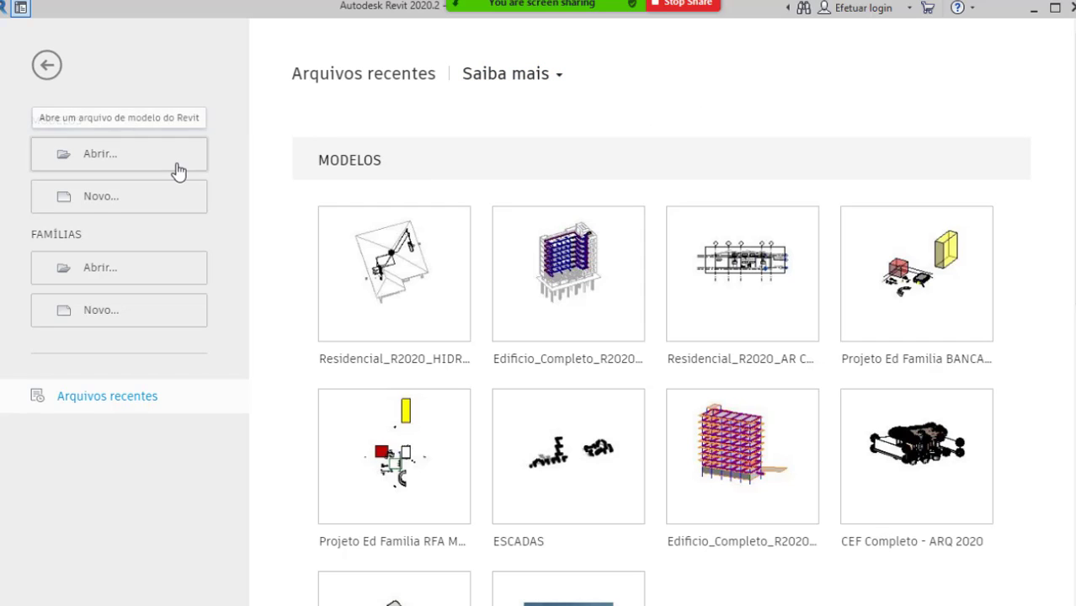
key(ctrl)
key(ctrl)
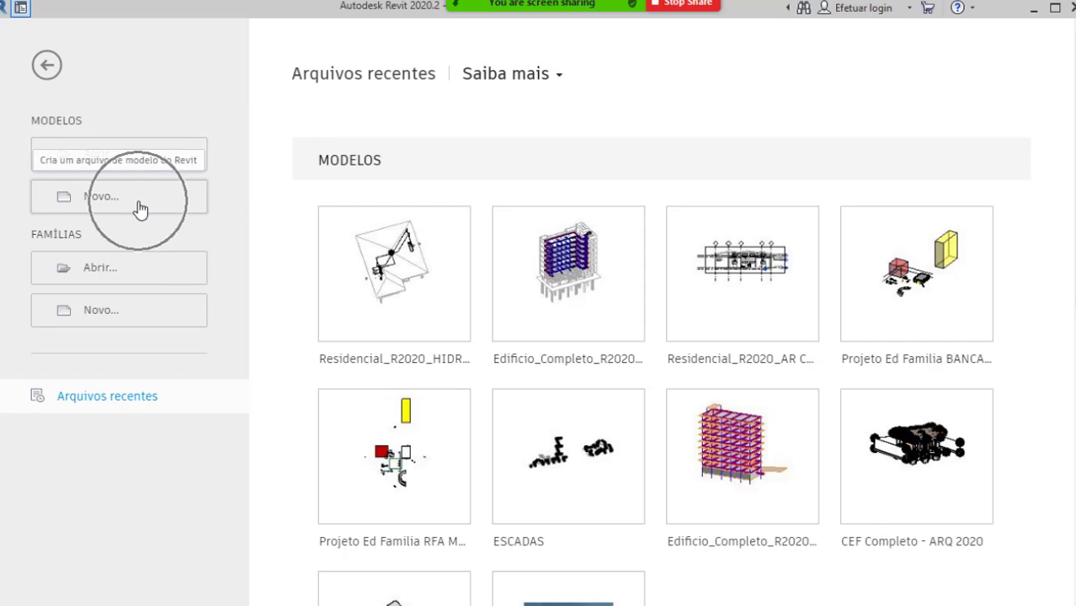
Step: Start a new model and select Modelo de arquitetura as its template file
click(140, 211)
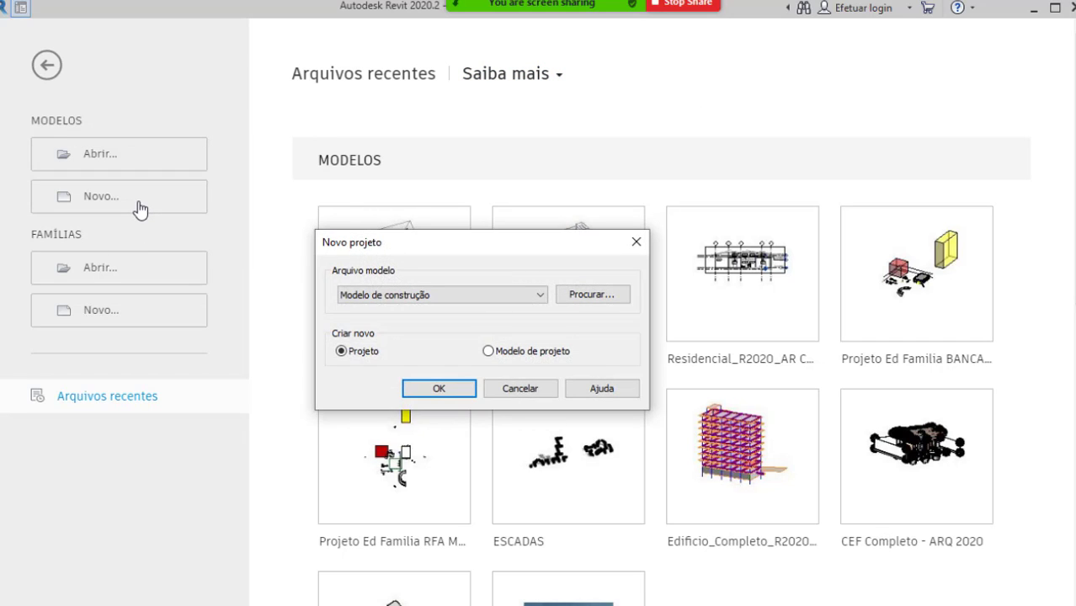
click(540, 295)
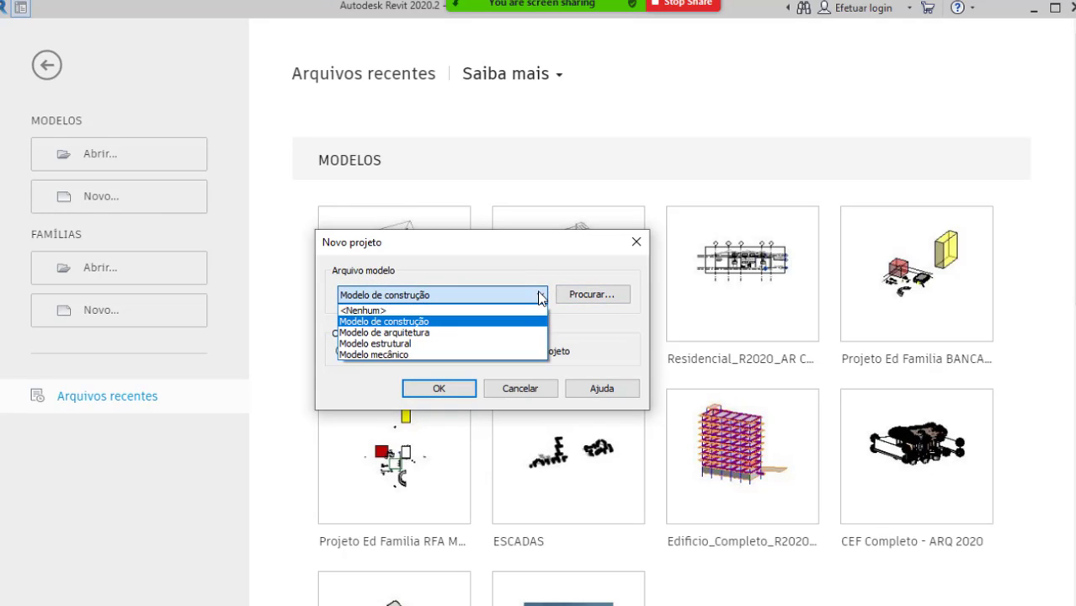
key(ctrl)
click(464, 333)
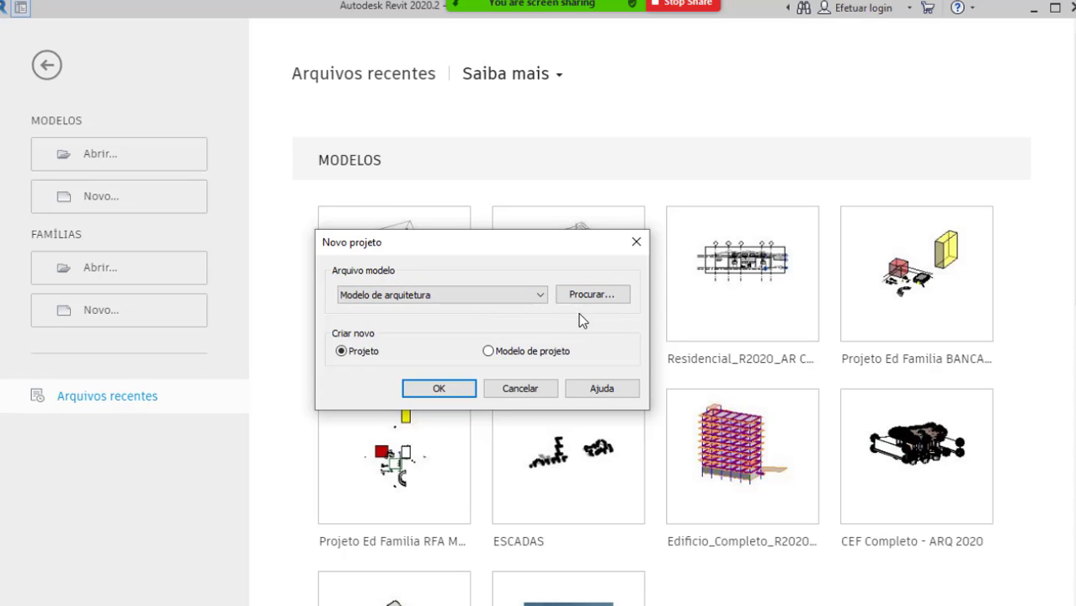
Step: Go through the discipline templates in the Brazil folder and load DefaultBRAPTB.rte as the template file
click(600, 302)
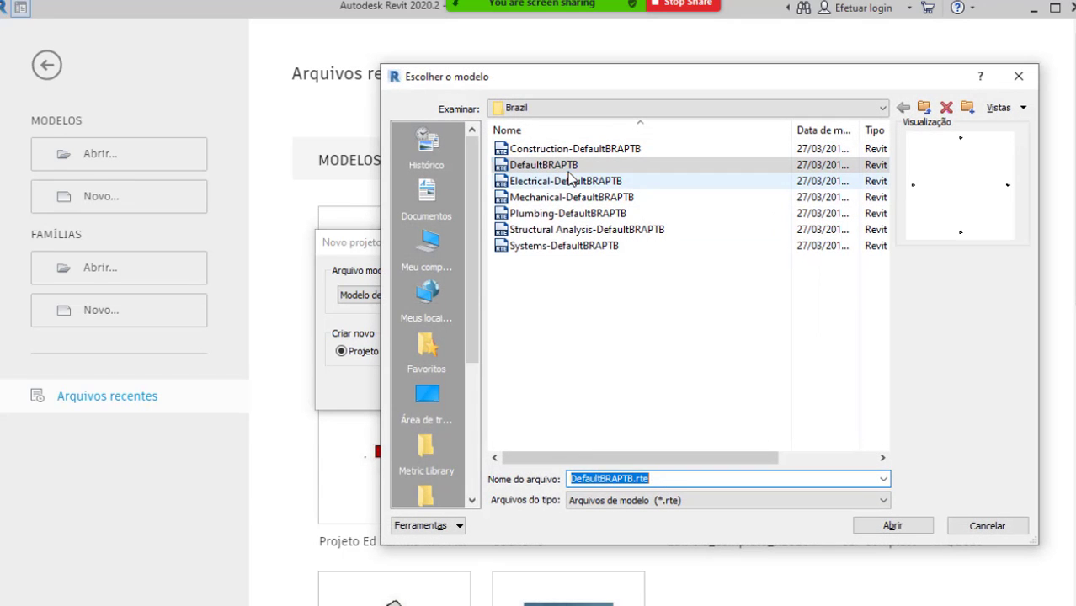
click(546, 167)
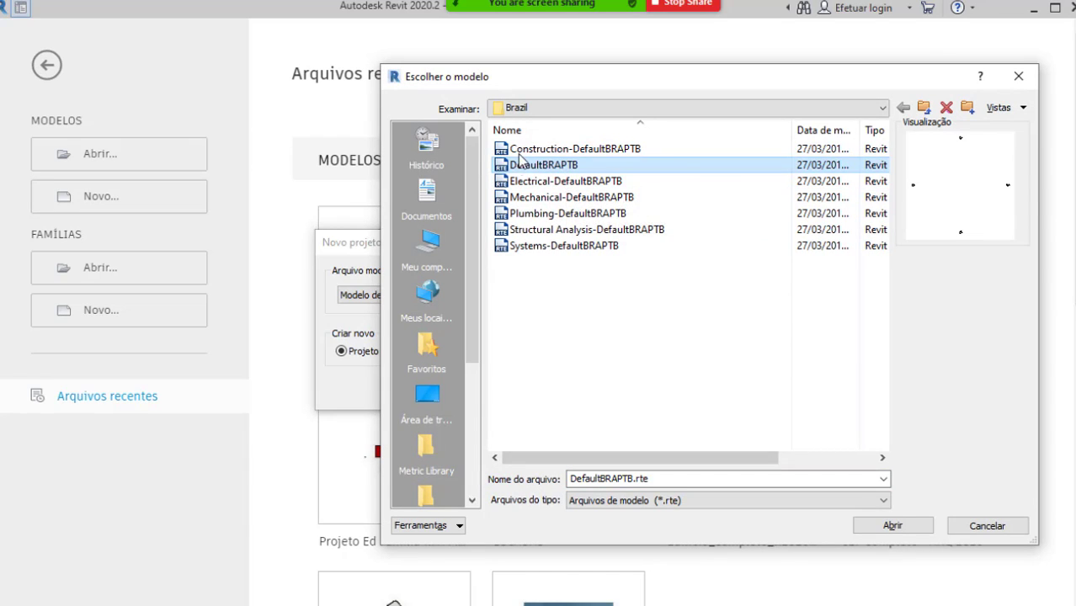
click(348, 305)
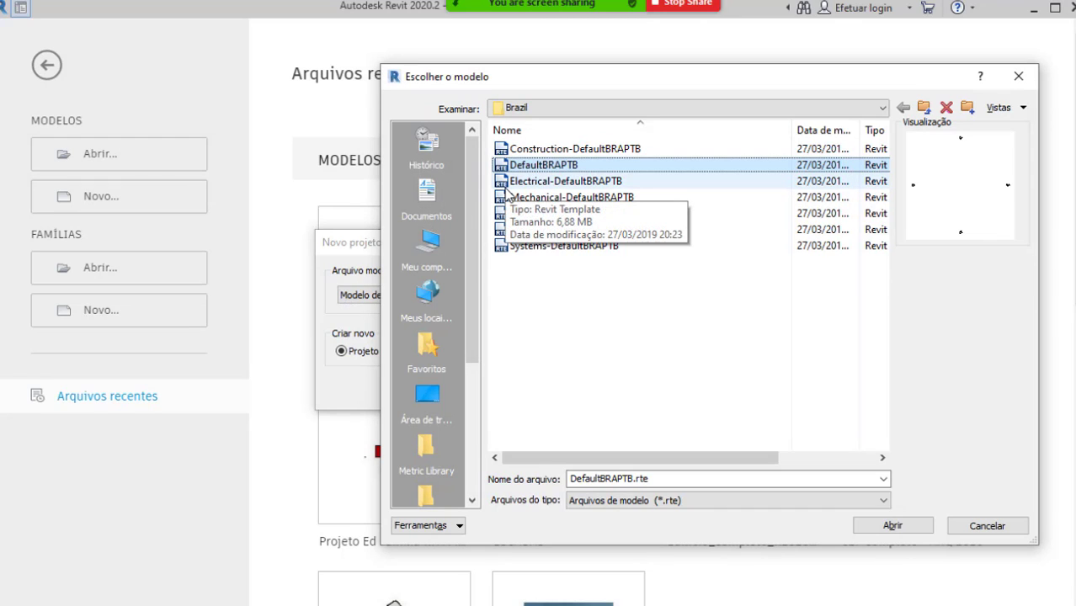
click(557, 183)
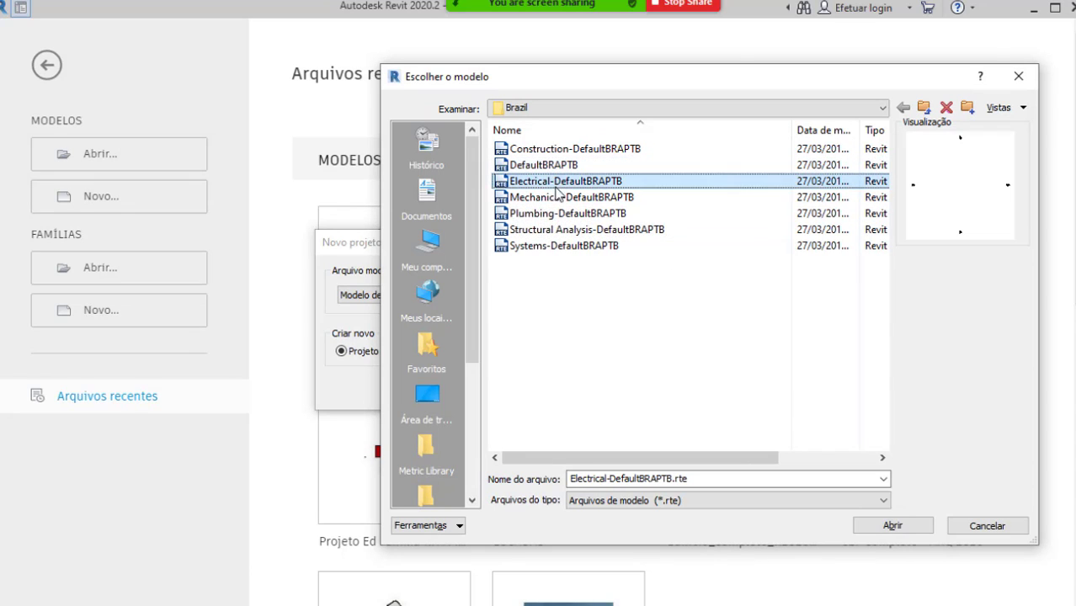
click(585, 200)
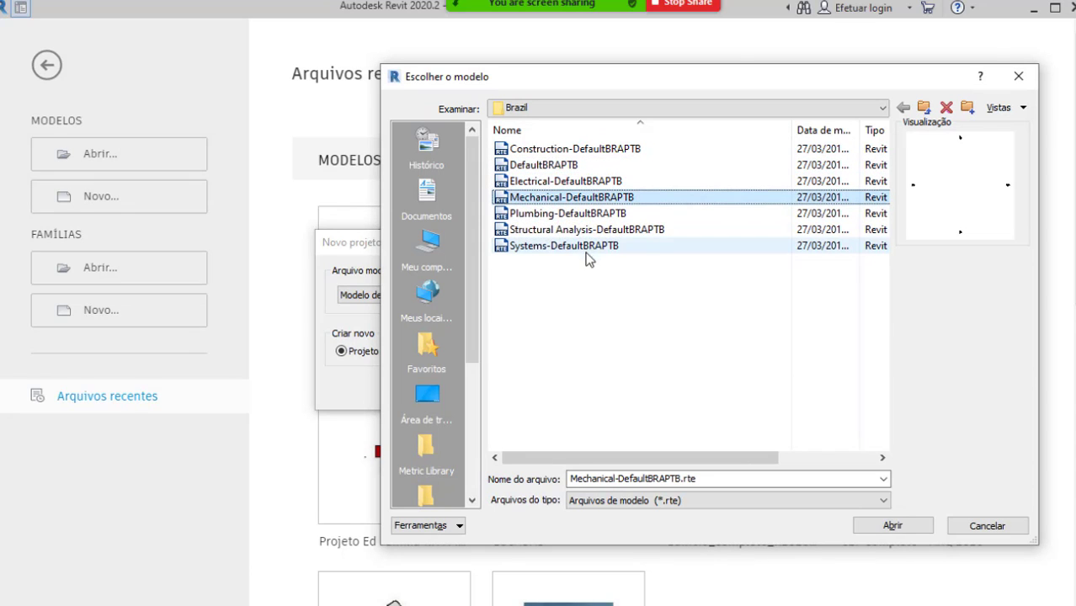
click(585, 214)
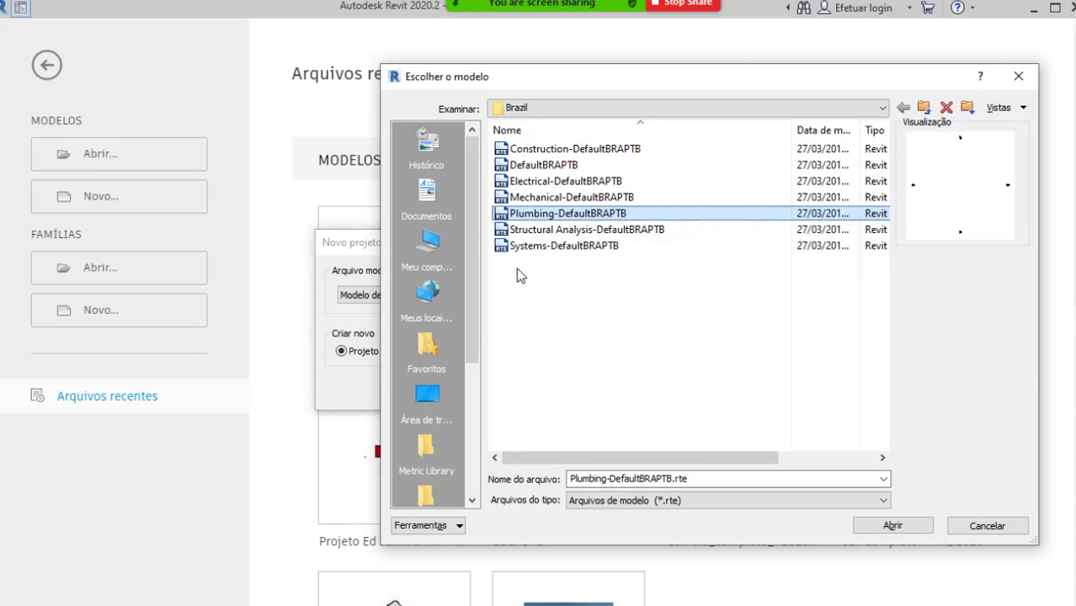
click(581, 235)
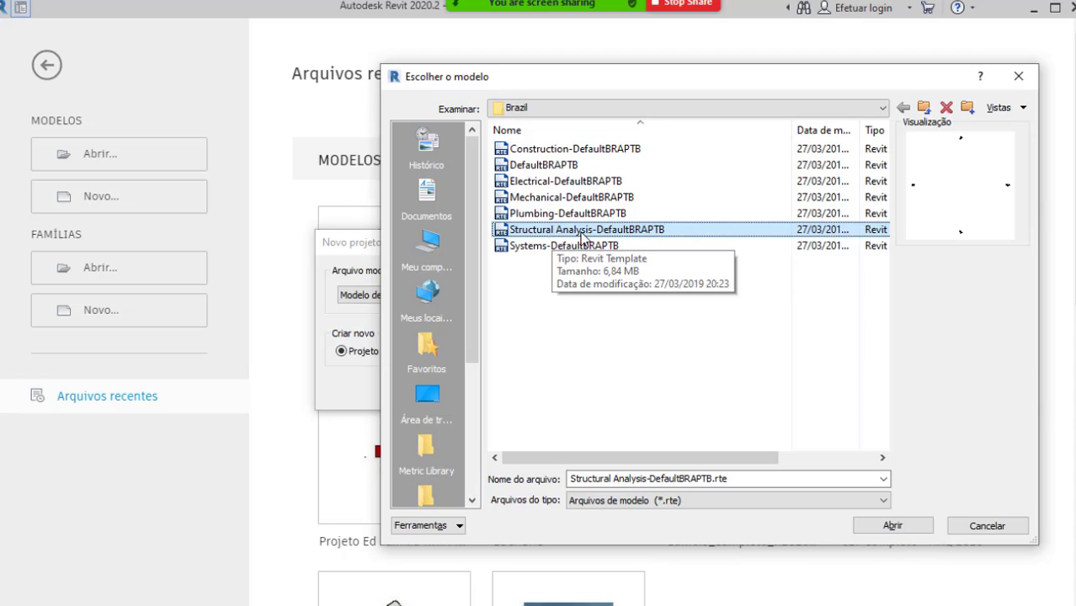
click(528, 246)
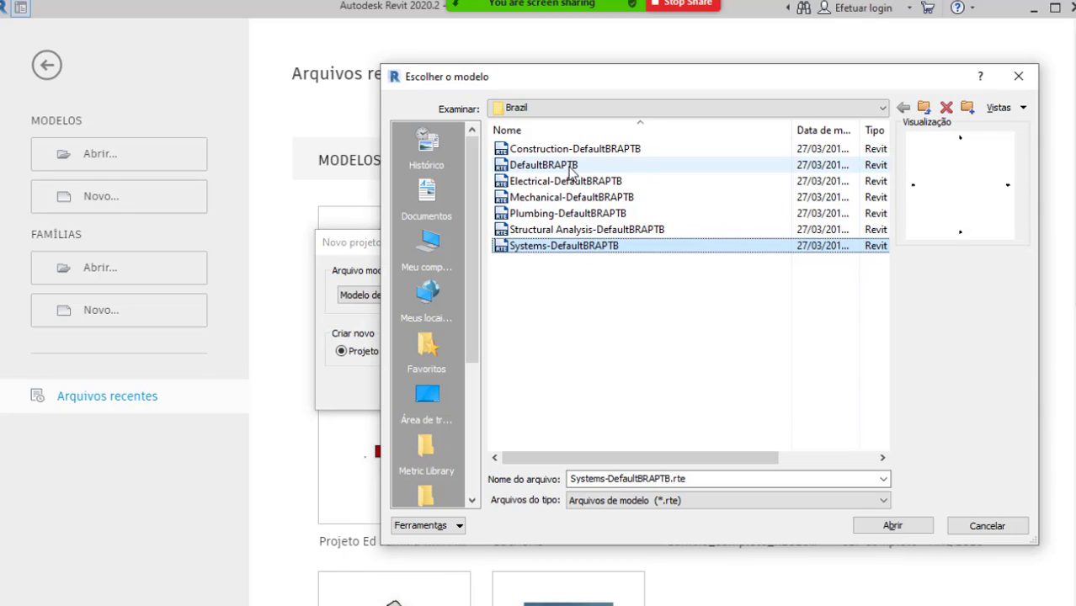
click(543, 166)
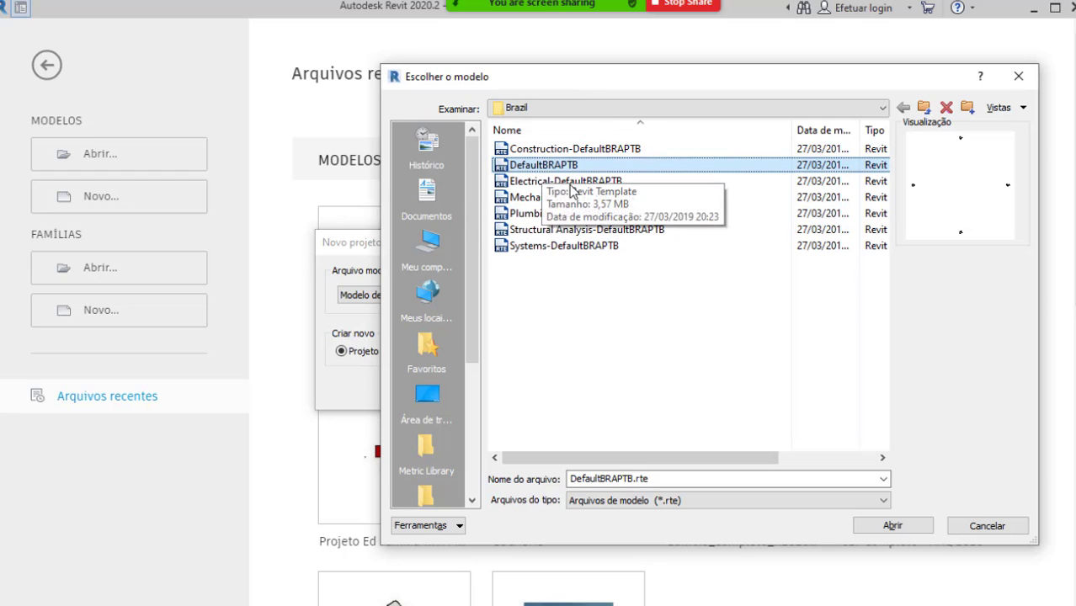
click(898, 529)
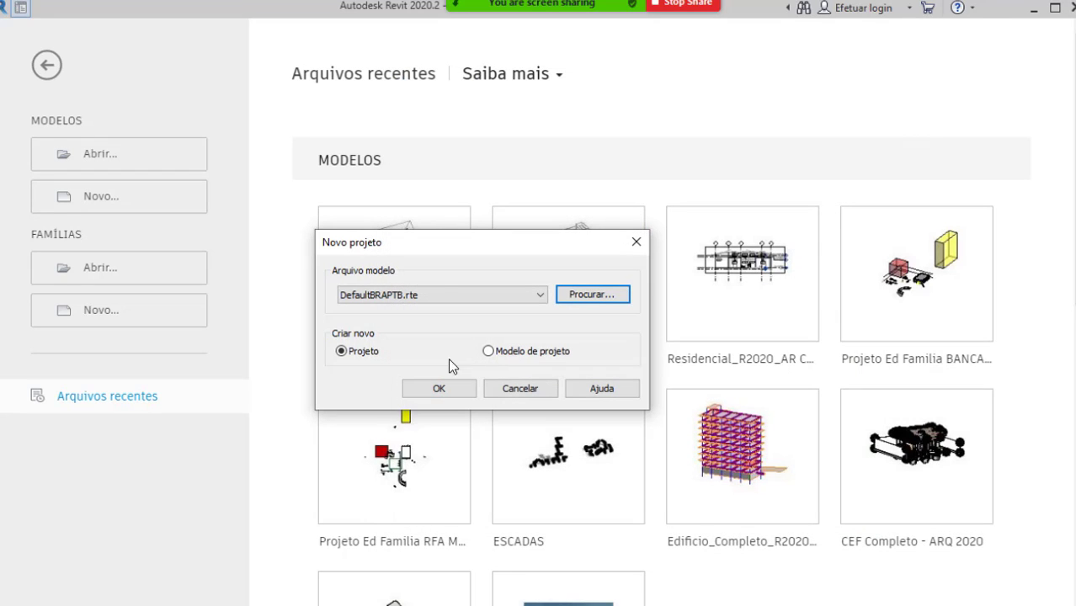
Step: Create a new Projeto based on the DefaultBRAPTB.rte template
click(363, 348)
click(579, 301)
click(539, 295)
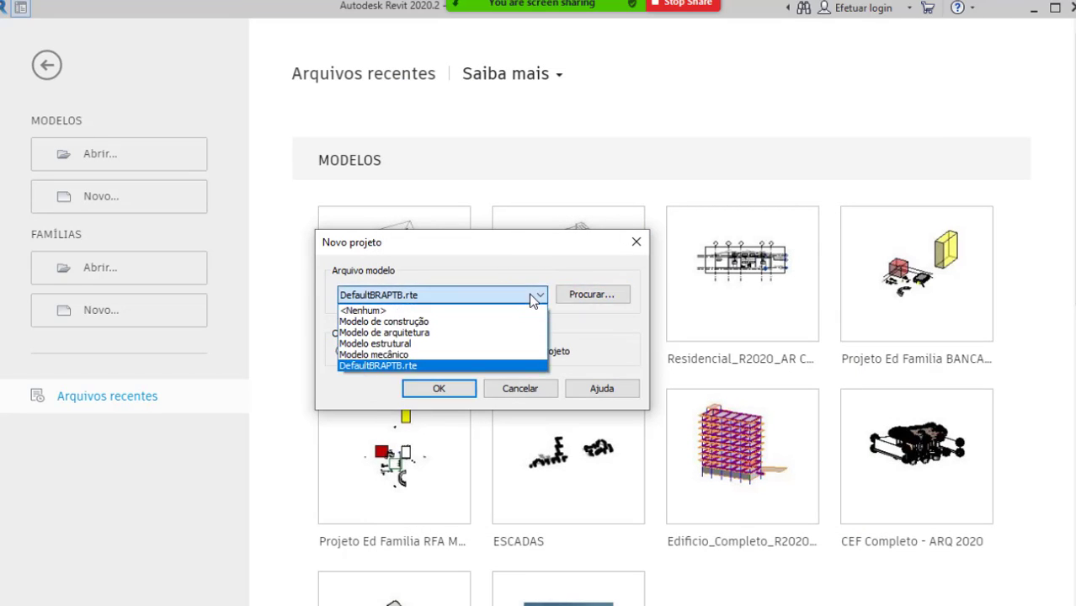
click(457, 277)
key(ctrl)
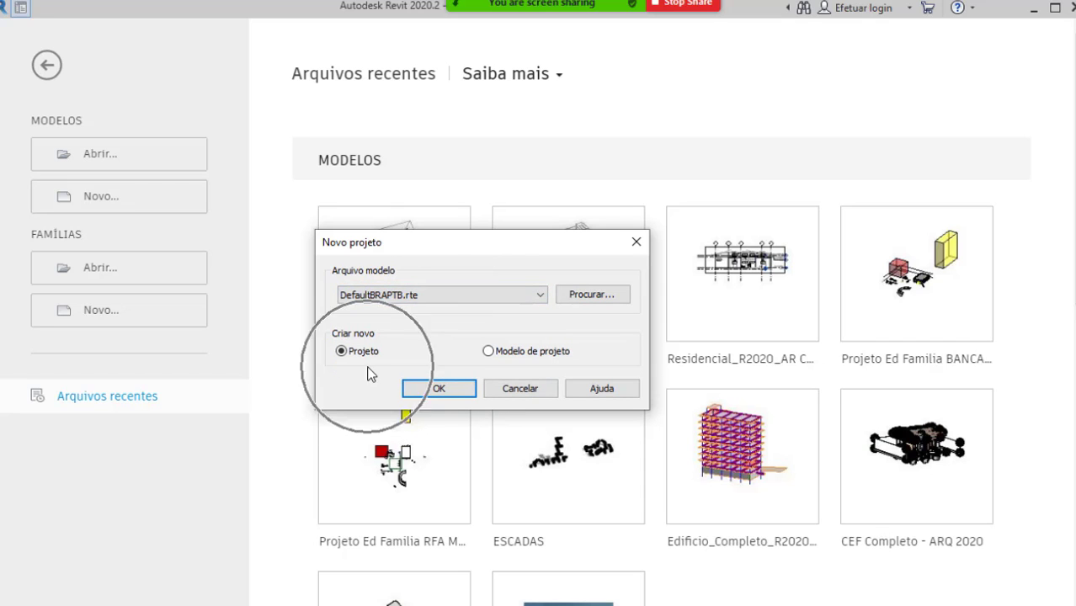
click(438, 390)
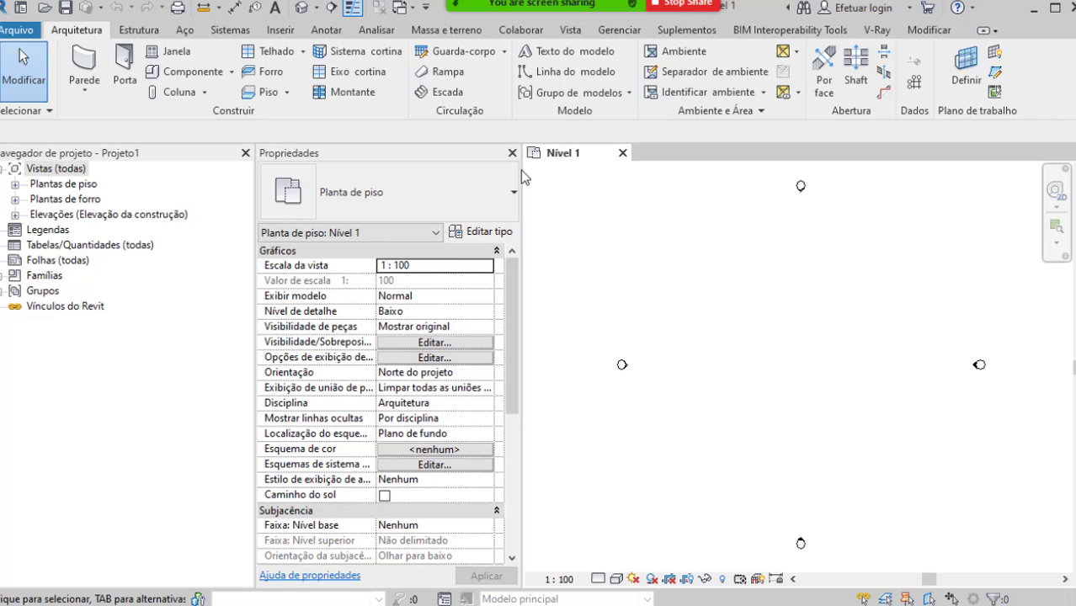
Step: Draw a rectangle of Genérico - 200 mm walls about 6800 by 5800 mm between the elevation markers on Nível 1
click(99, 64)
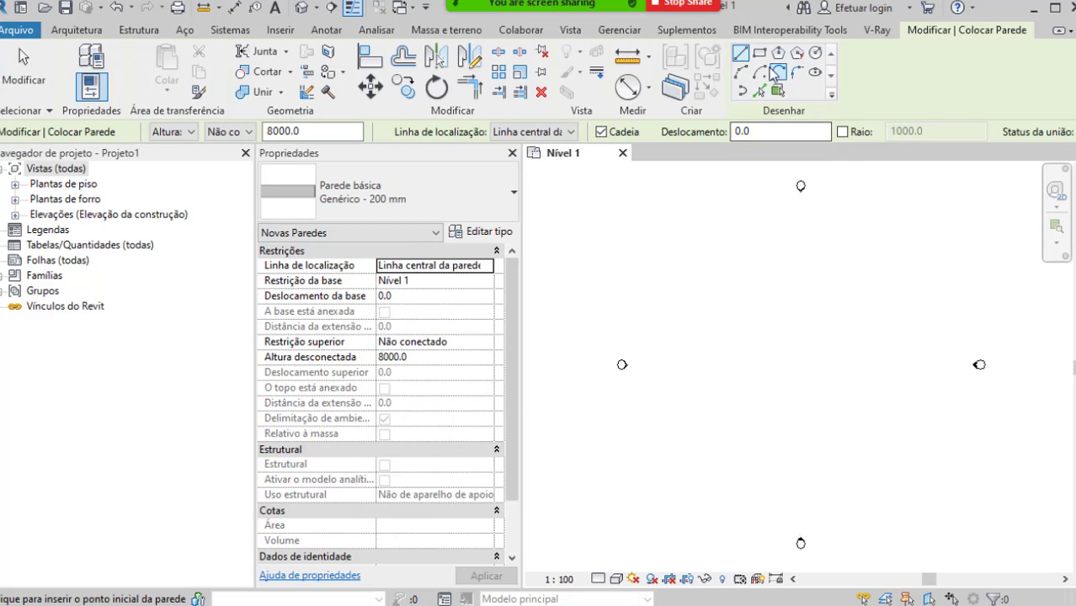
click(760, 53)
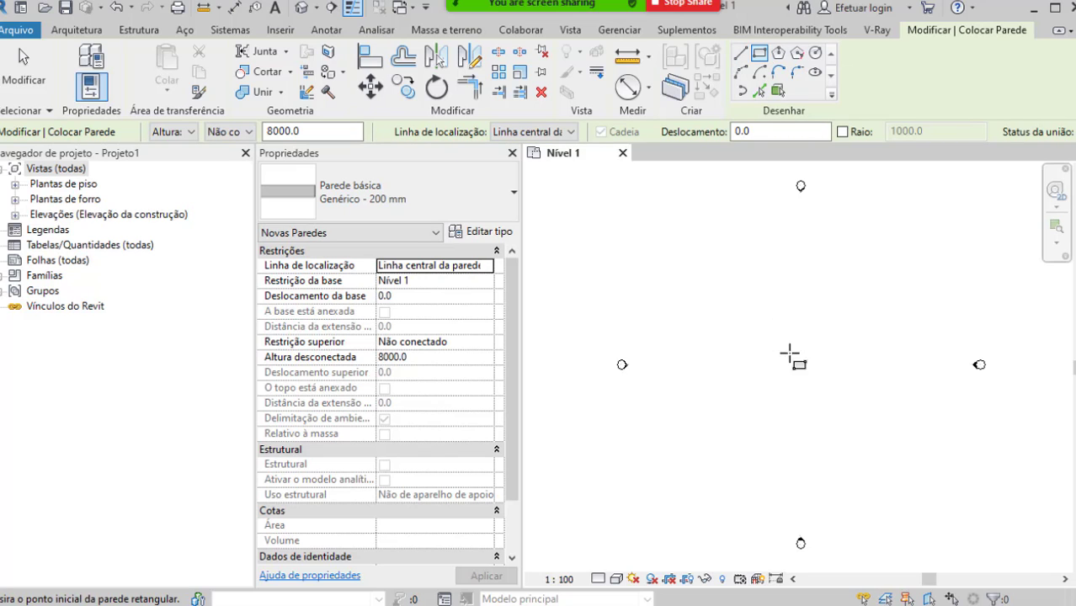
click(771, 335)
click(821, 377)
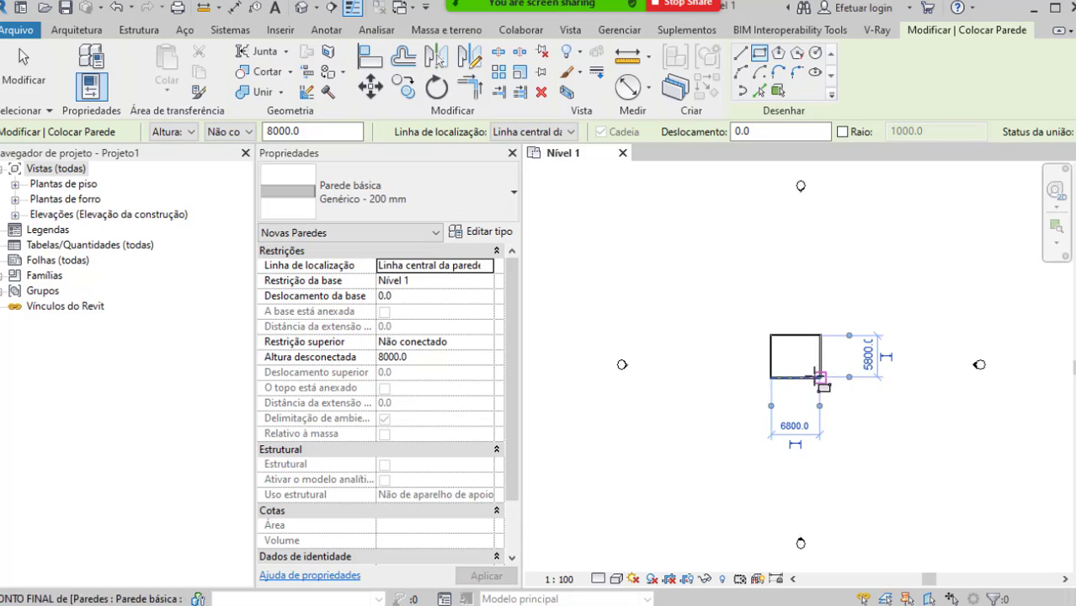
scroll(821, 379, up, 5)
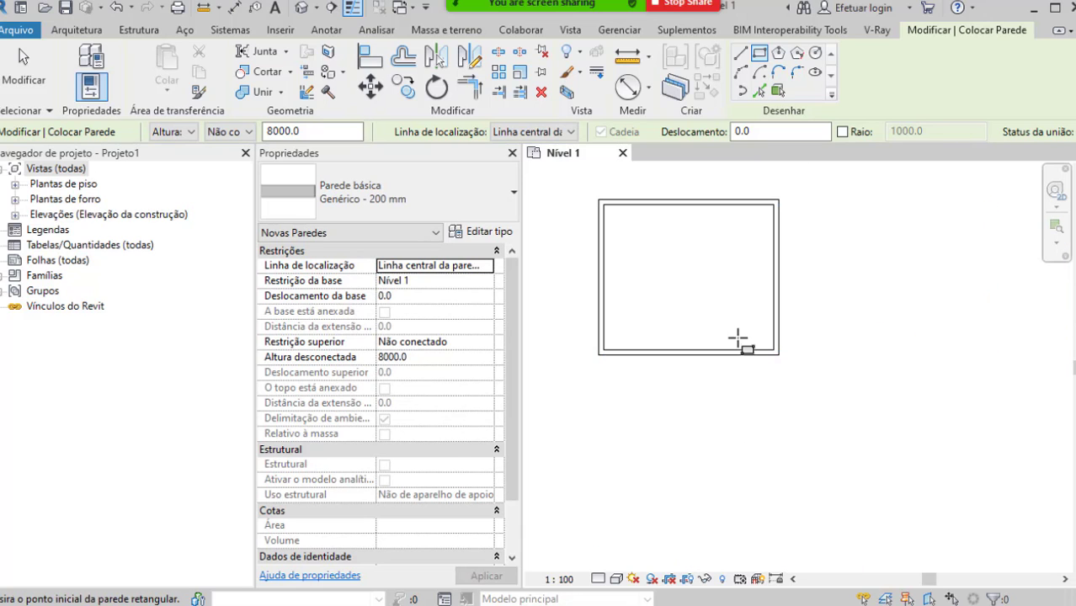
key(Escape)
key(Escape)
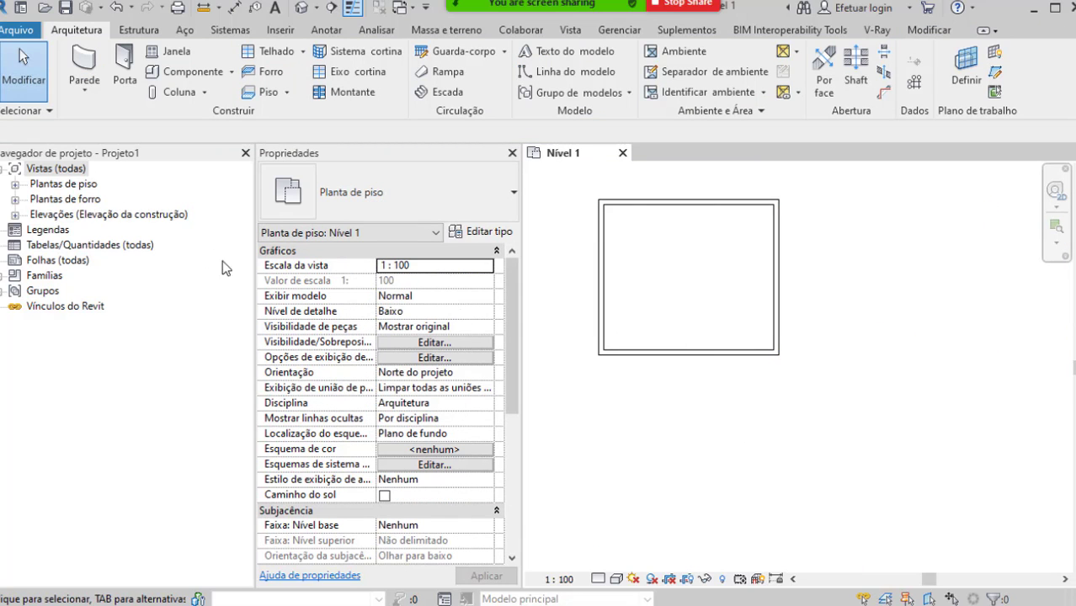
Step: Expand the floor plans and building elevations in the project browser and open the Leste elevation
click(15, 184)
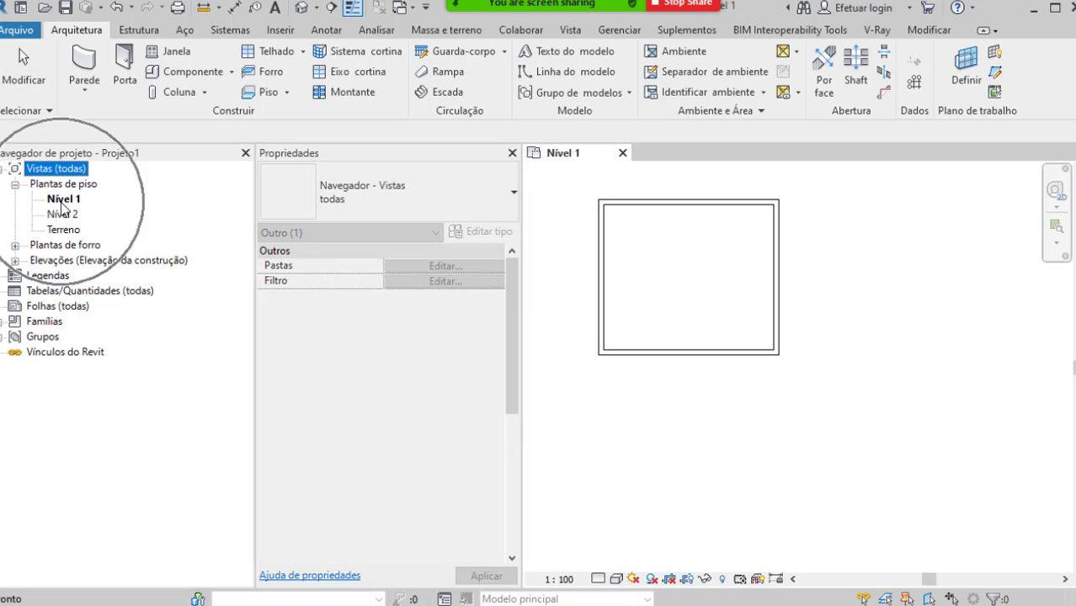
click(14, 260)
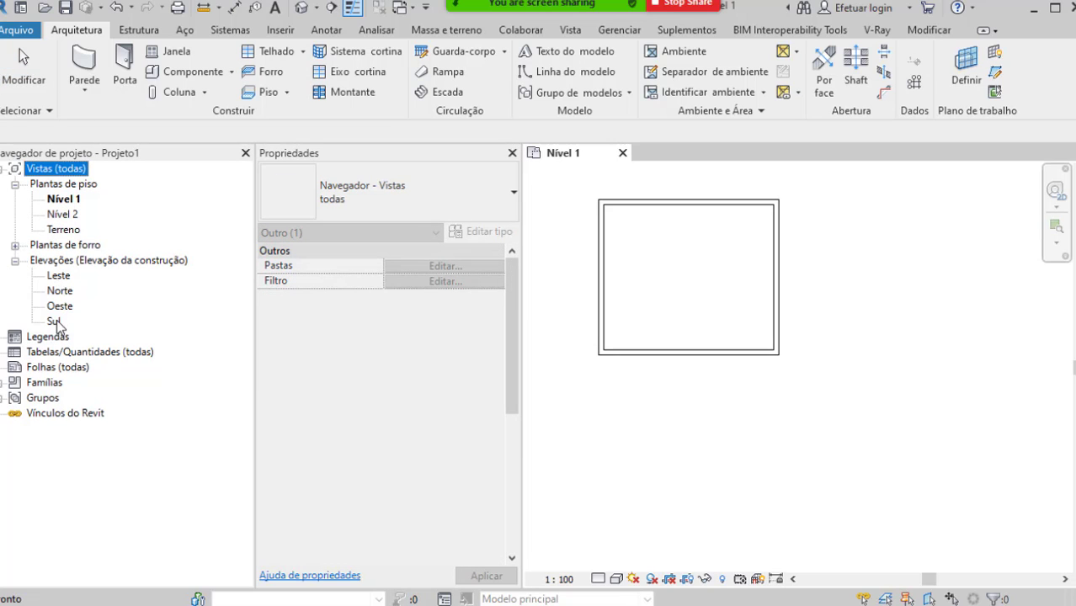
double_click(59, 275)
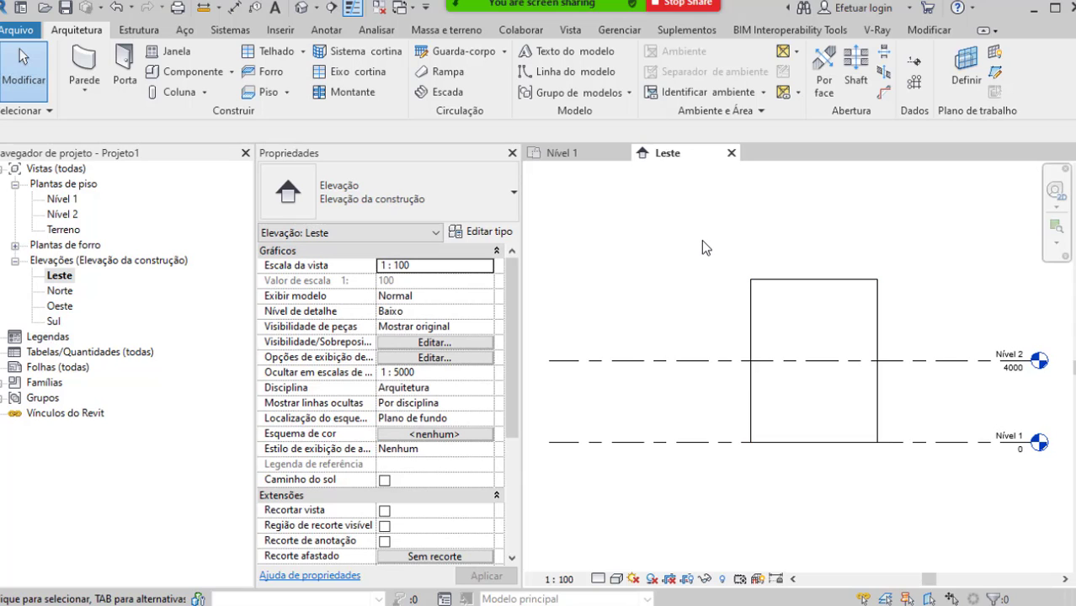
Step: Tile the Leste elevation and the Nível 1 plan side by side, with the walls centred in the elevation
key(w)
key(t)
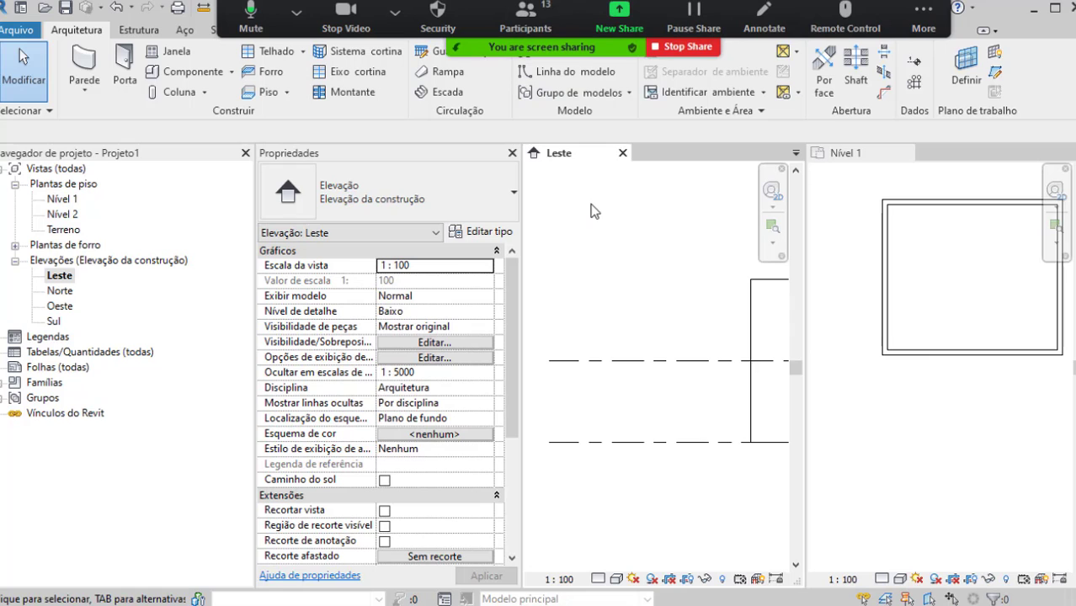
middle_drag(649, 248, 540, 270)
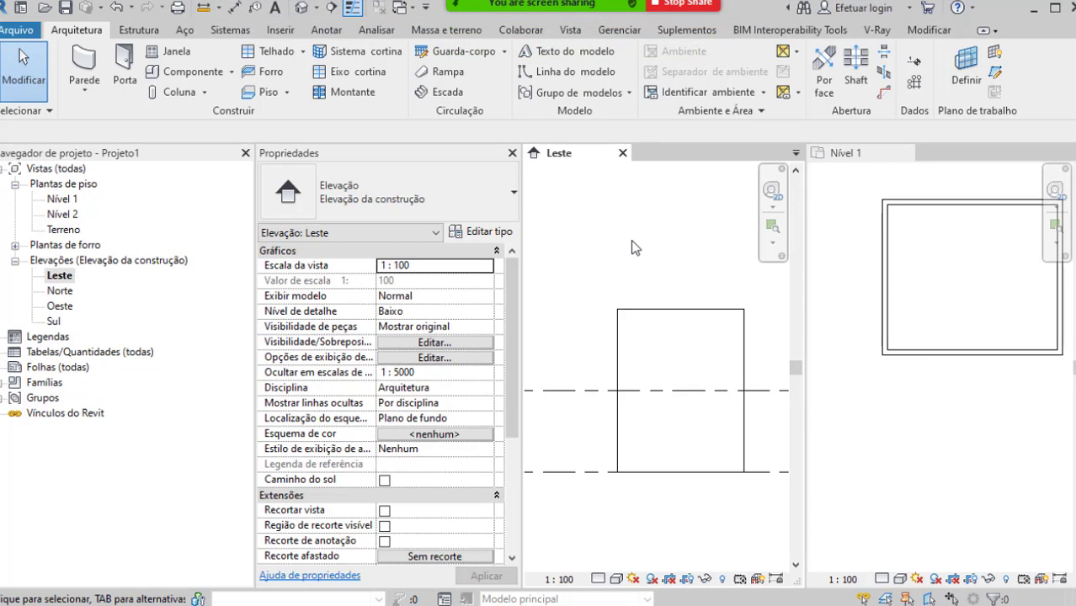
click(571, 30)
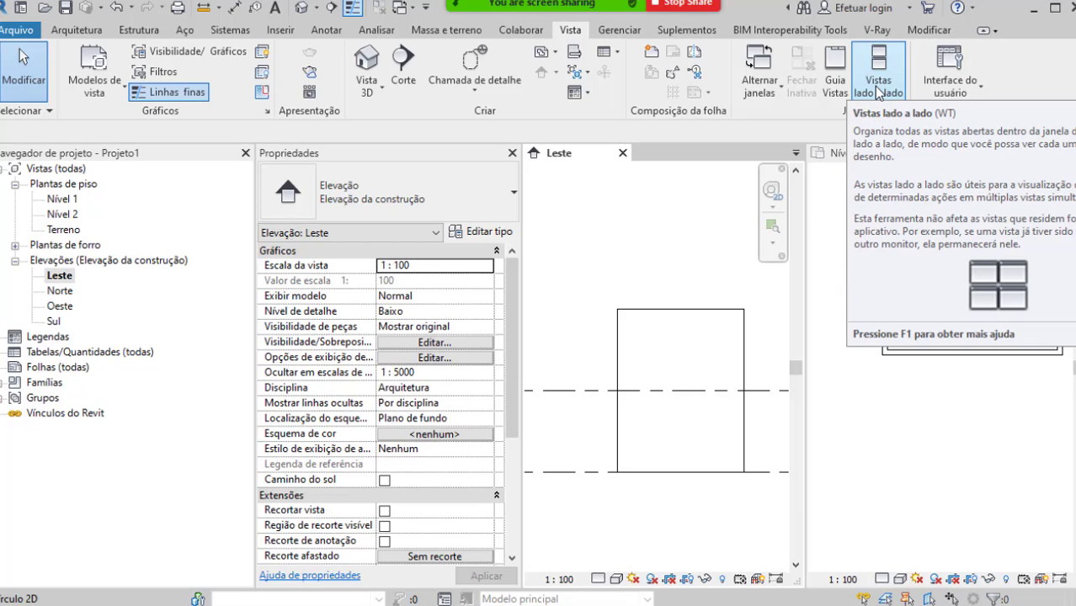
click(876, 90)
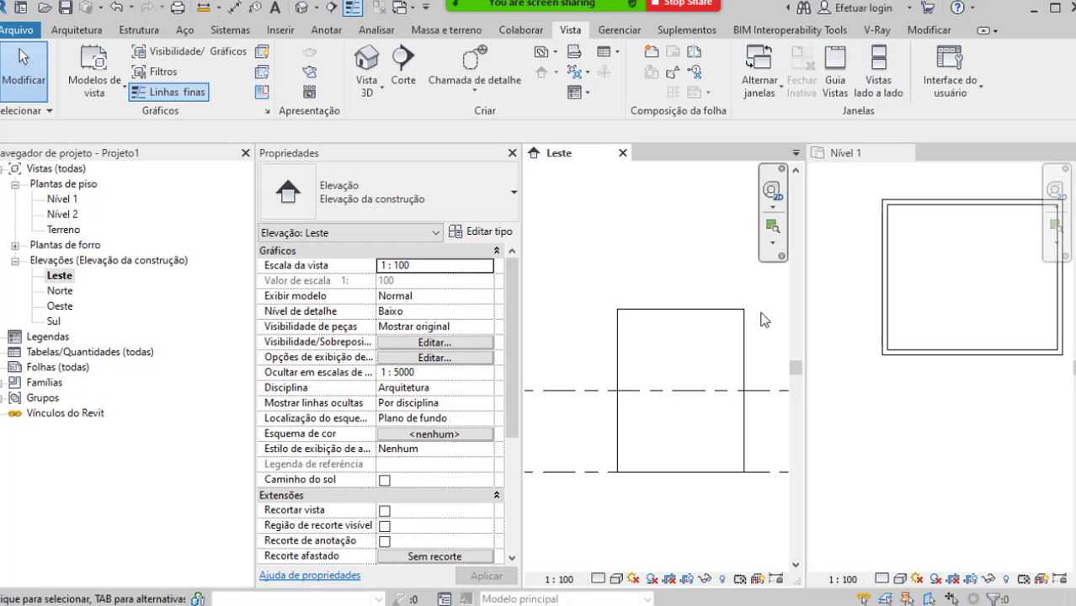
Step: Create the default 3D view and expand the Vistas 3D group in the project browser
click(365, 64)
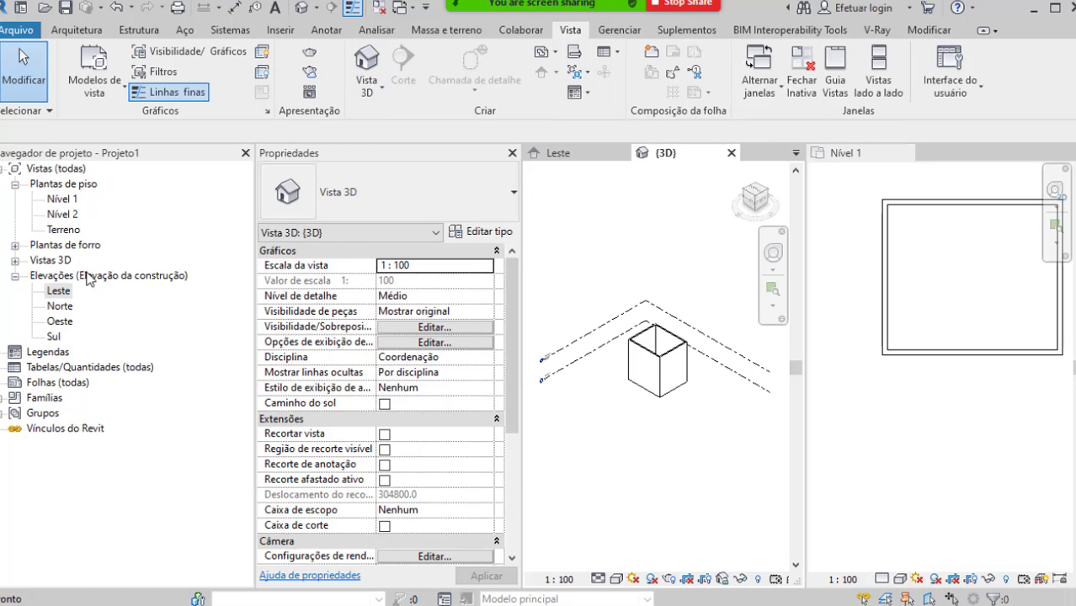
click(14, 261)
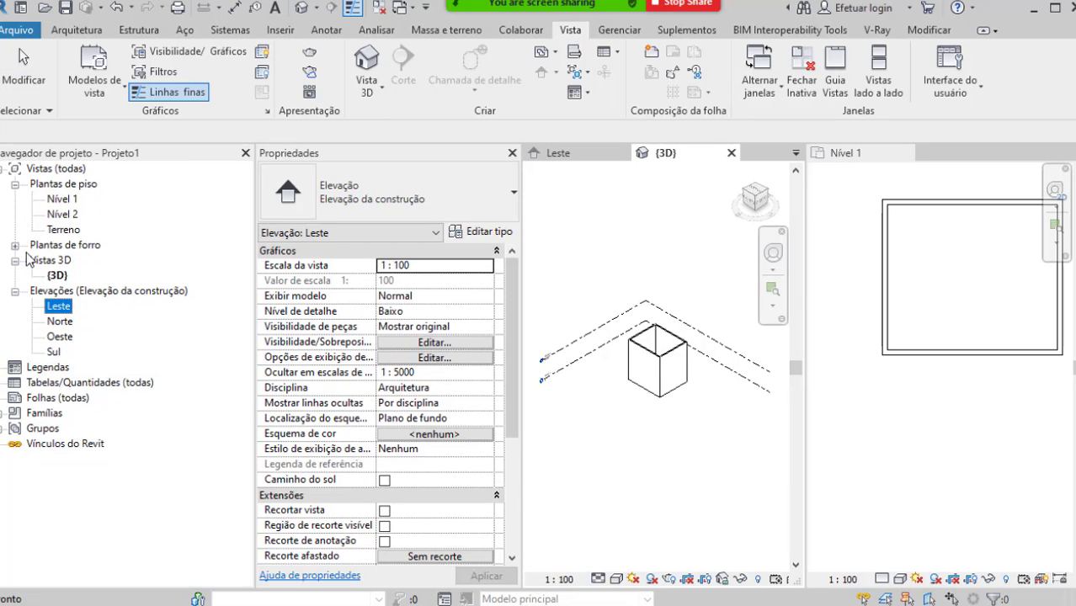
Step: Expand the ceiling plans in the project browser and compare the wall height with the levels in the 3D view from the side
click(14, 245)
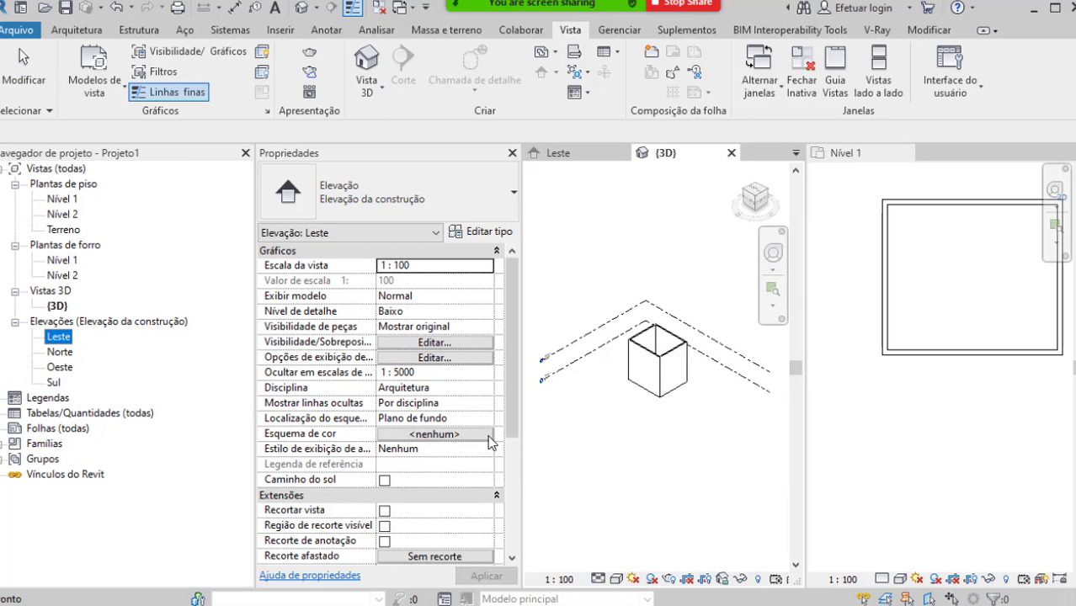
click(680, 444)
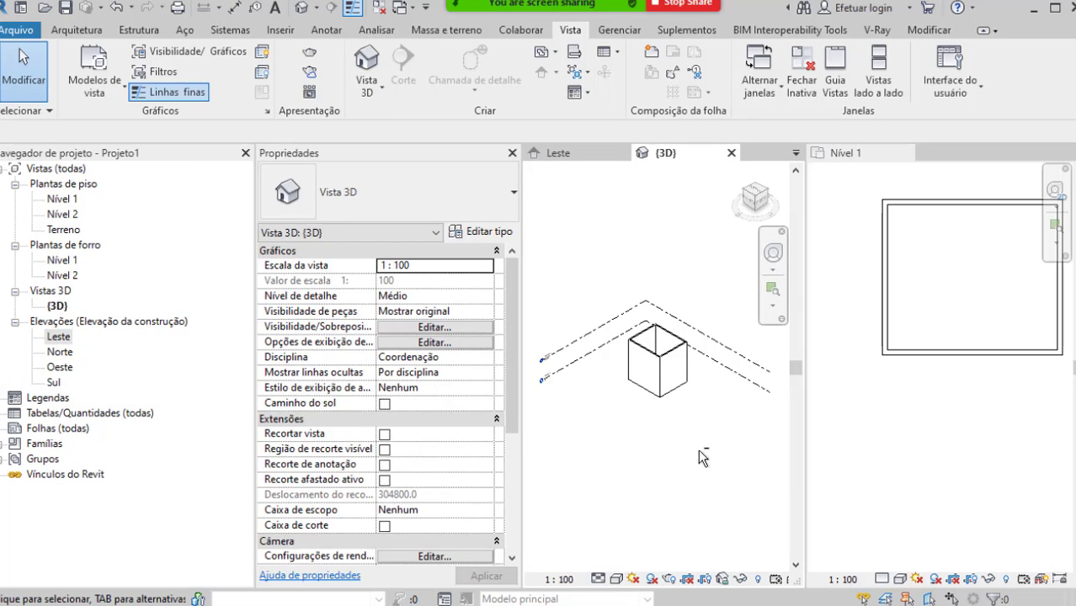
shift+middle_drag(698, 449, 620, 395)
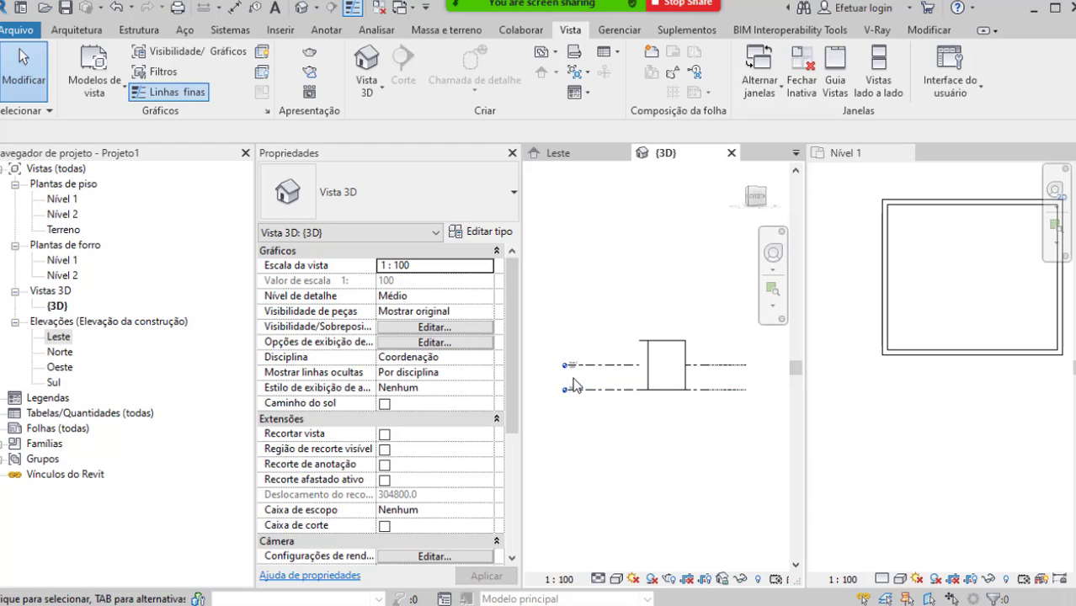
scroll(572, 386, up, 3)
scroll(573, 386, down, 5)
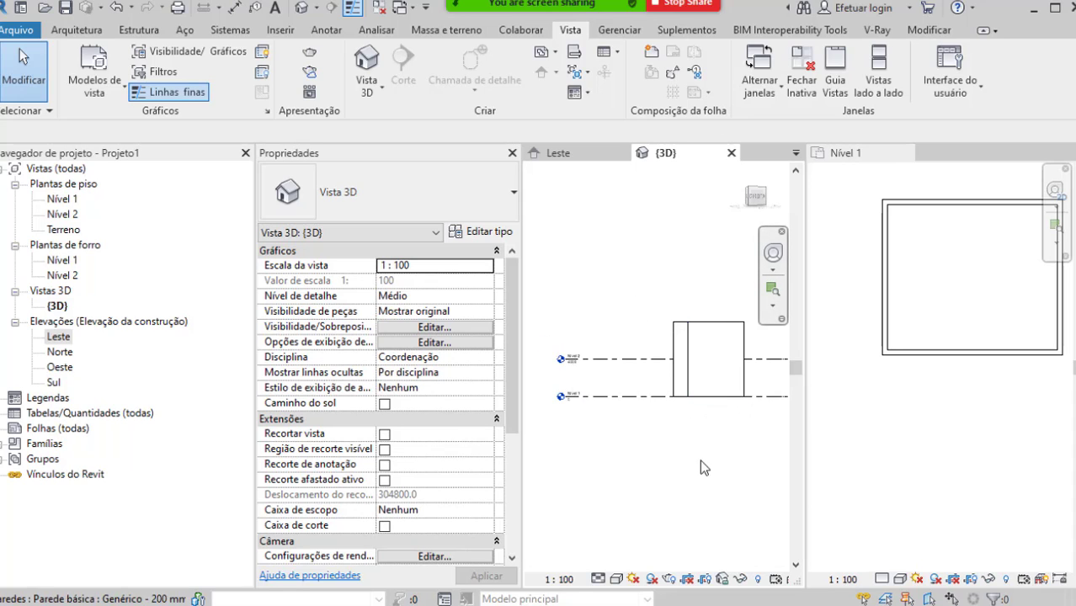
middle_drag(700, 460, 688, 503)
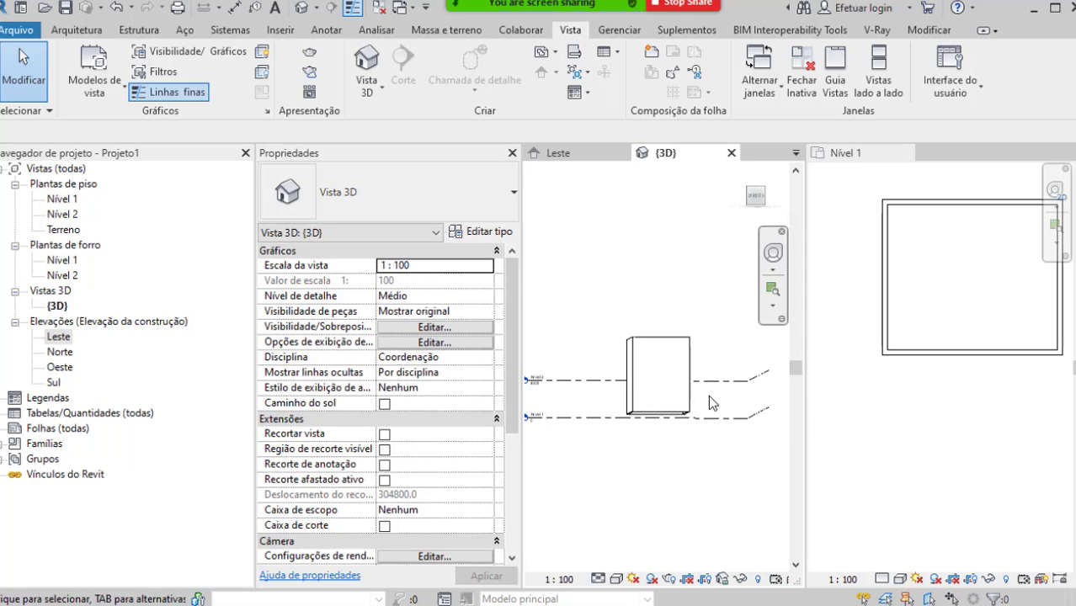
Step: Constrain the top of all four walls up to level Nível 2
click(707, 374)
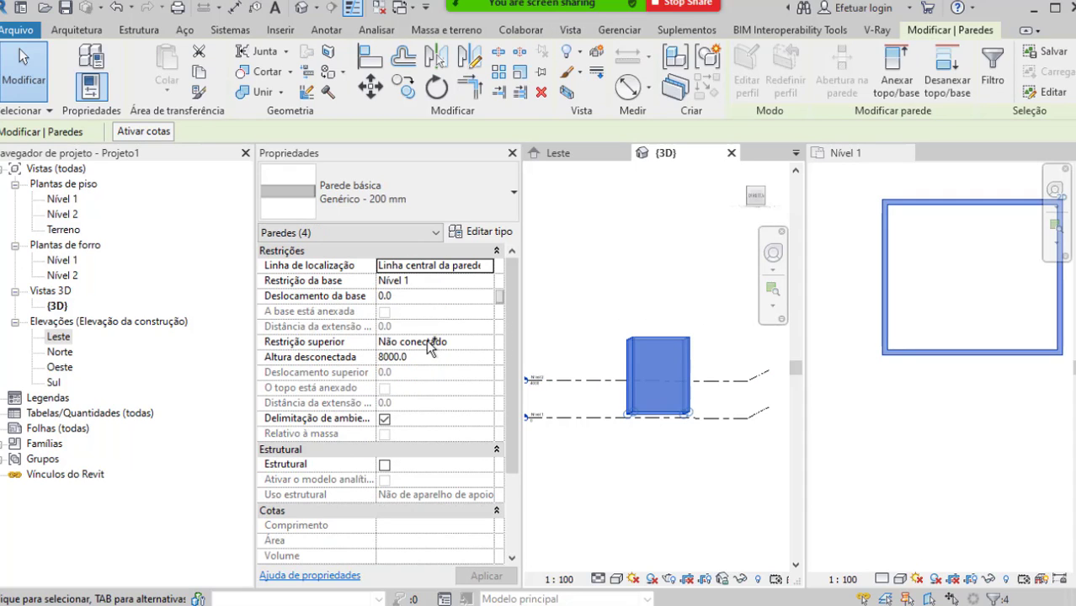
key(ctrl)
key(ctrl)
key(ctrl)
click(466, 345)
click(487, 346)
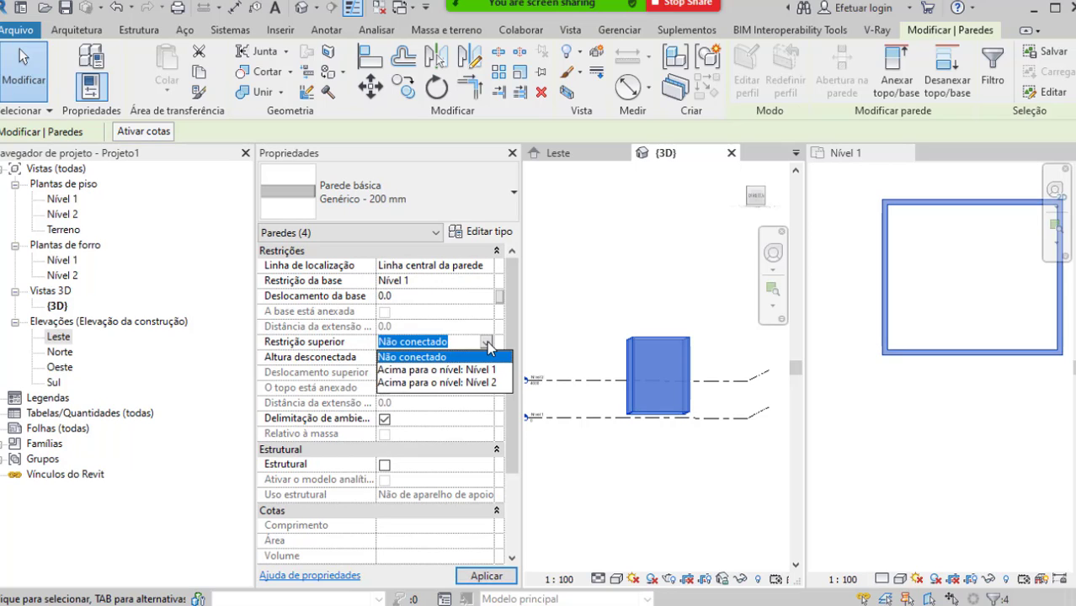
click(487, 383)
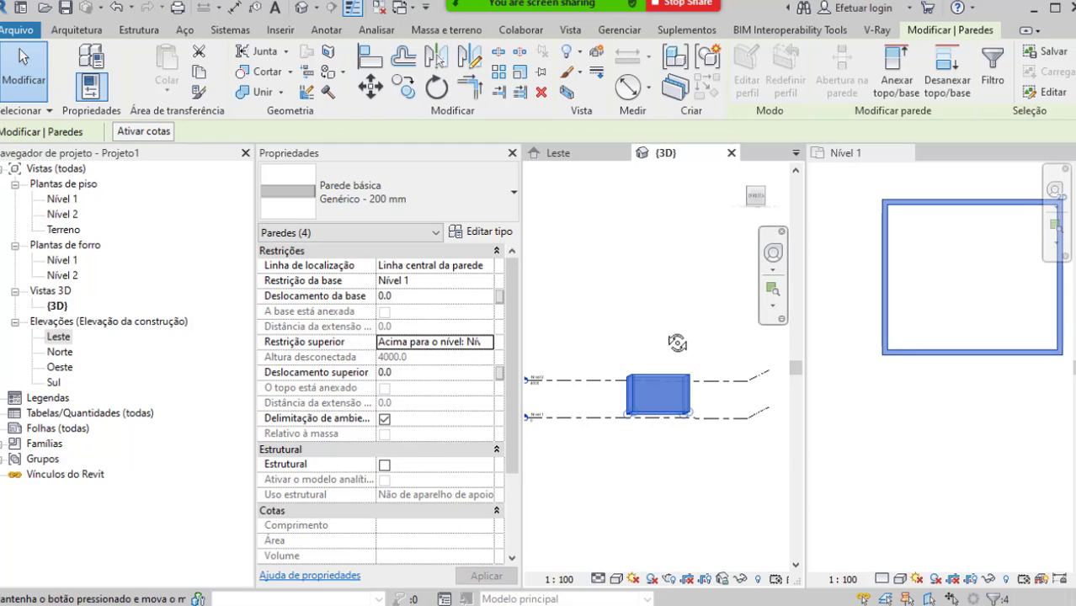
shift+middle_drag(680, 338, 708, 406)
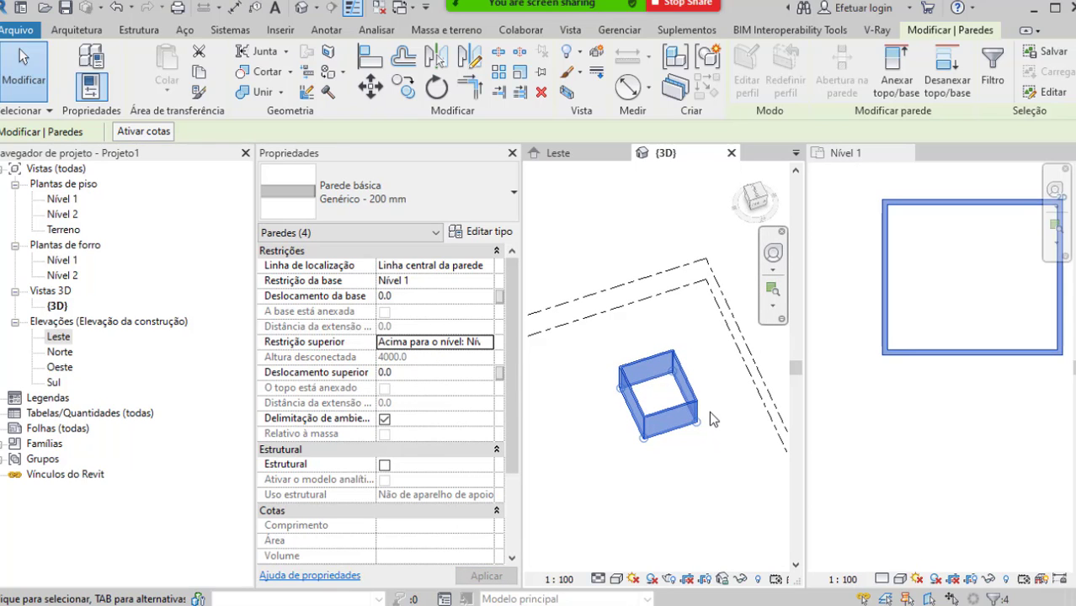
click(693, 482)
Step: Open the Leste elevation and set the elevation of Nível 2 to 3m
middle_drag(679, 505, 774, 502)
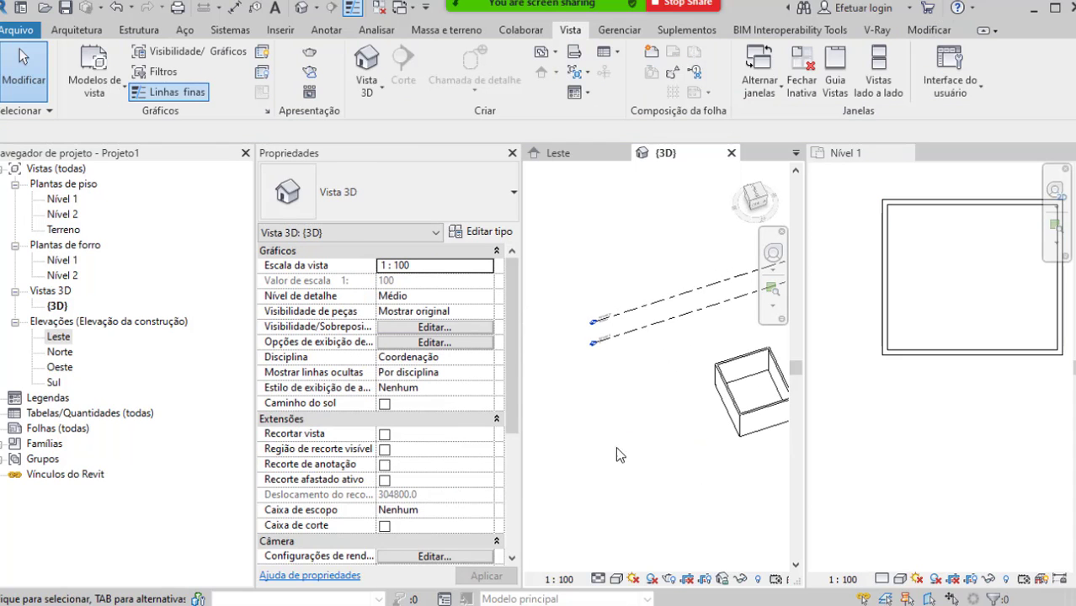
scroll(551, 324, up, 2)
scroll(615, 313, up, 3)
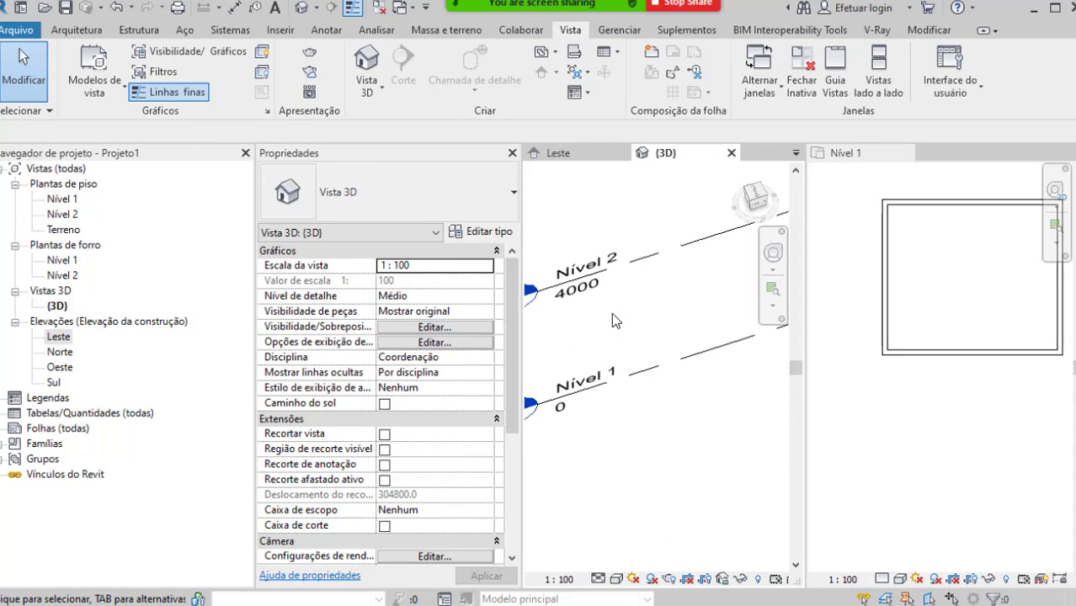
middle_drag(612, 313, 657, 351)
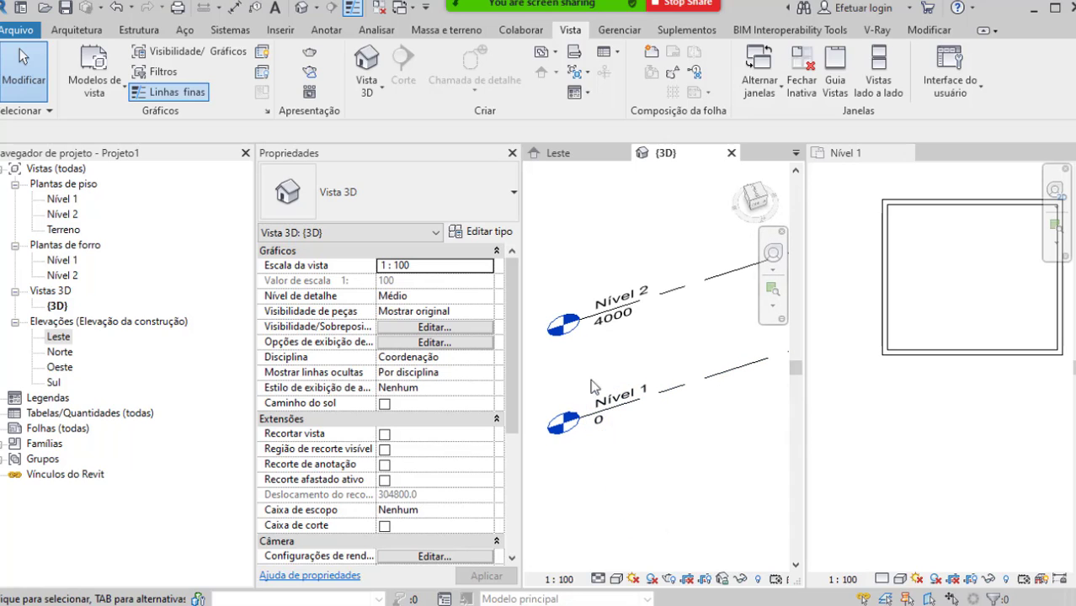
double_click(59, 340)
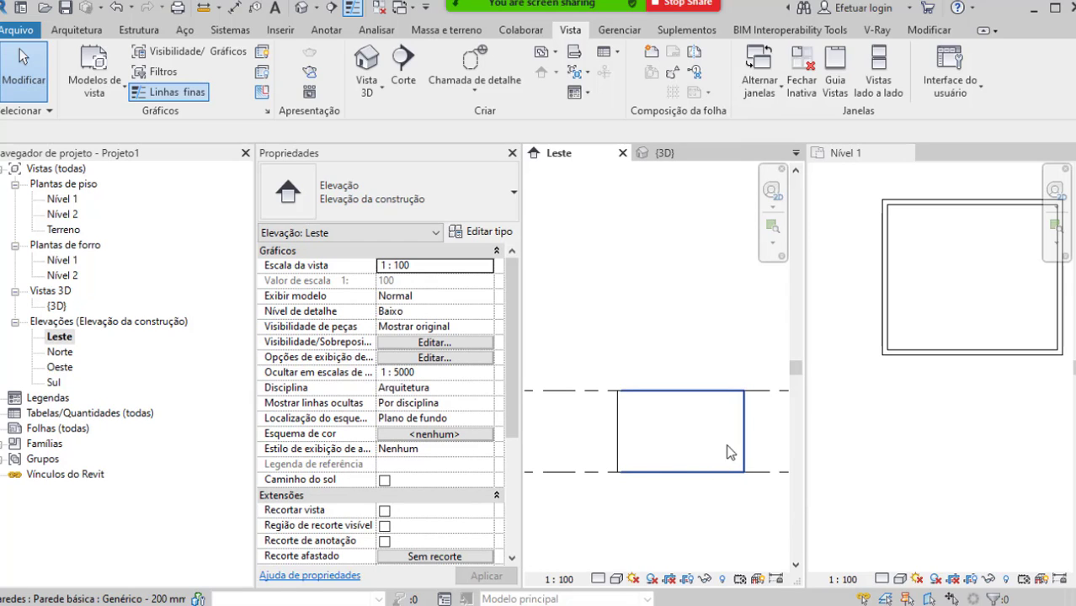
middle_drag(764, 431, 766, 463)
scroll(694, 465, down, 3)
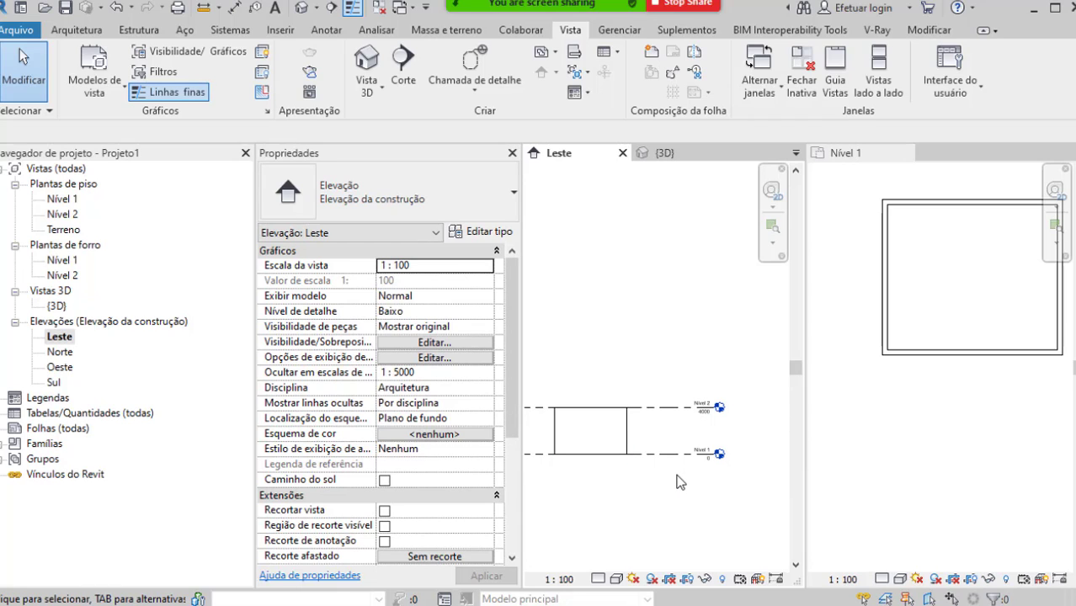
scroll(705, 425, up, 2)
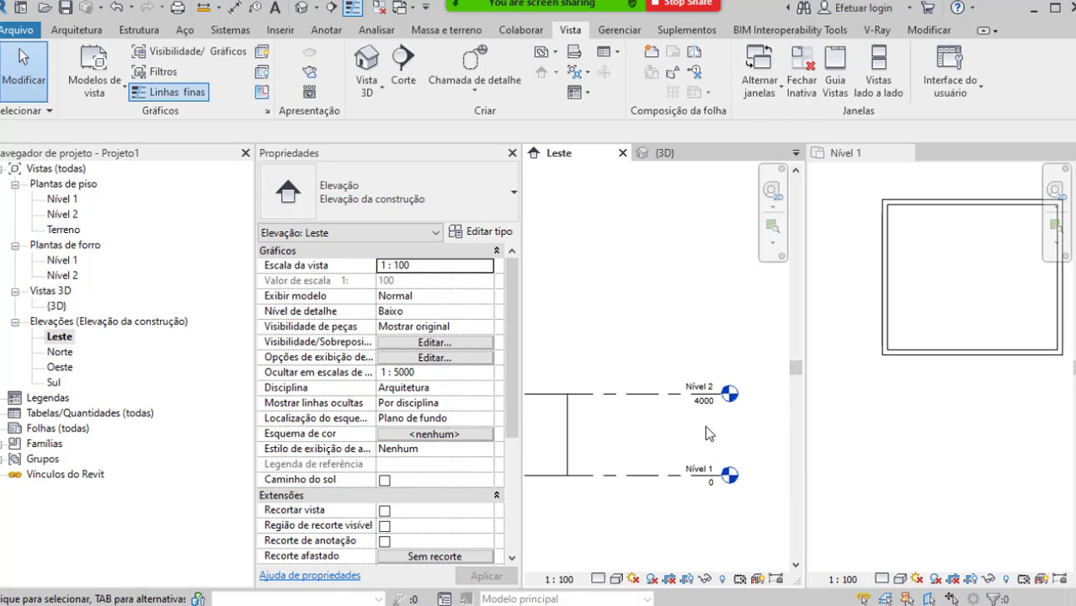
click(704, 405)
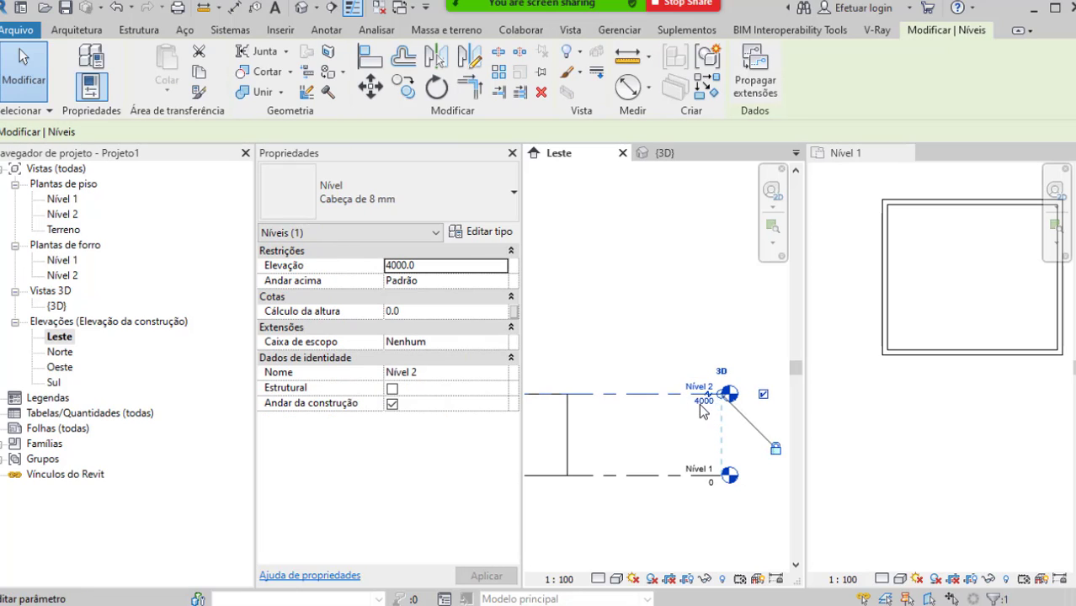
click(703, 403)
text(3000)
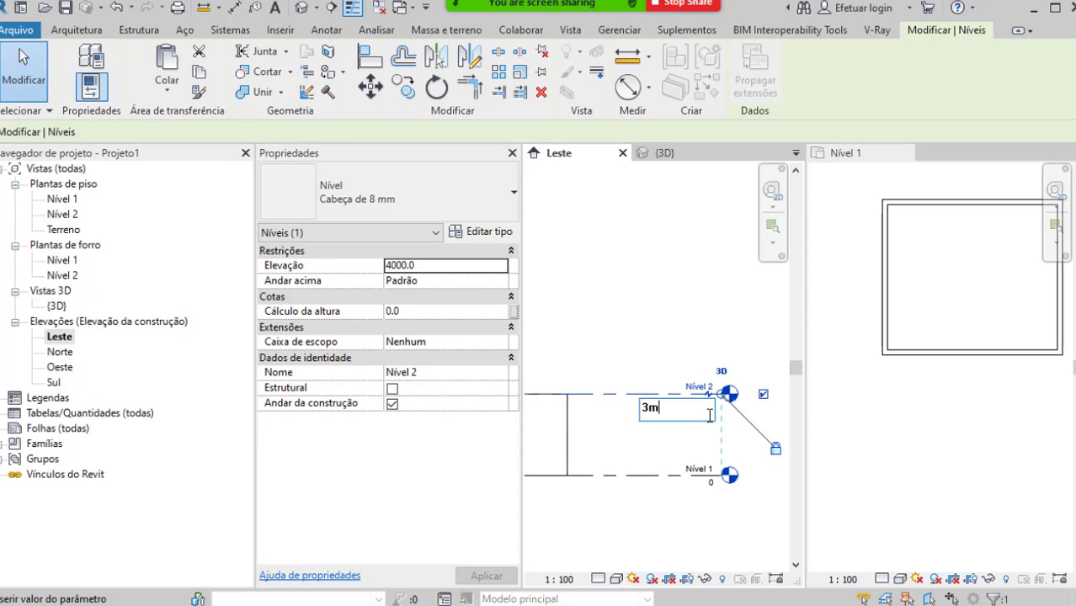
key(Return)
Step: Activate the Nível 1 floor plan and return the tiled views to a single tabbed window
click(889, 446)
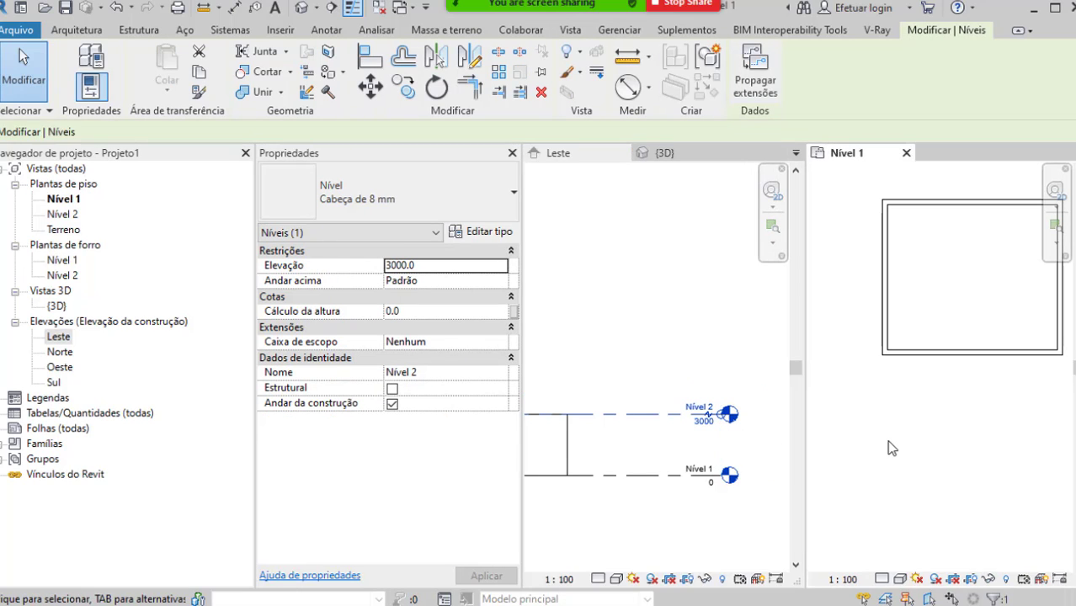
scroll(888, 412, down, 2)
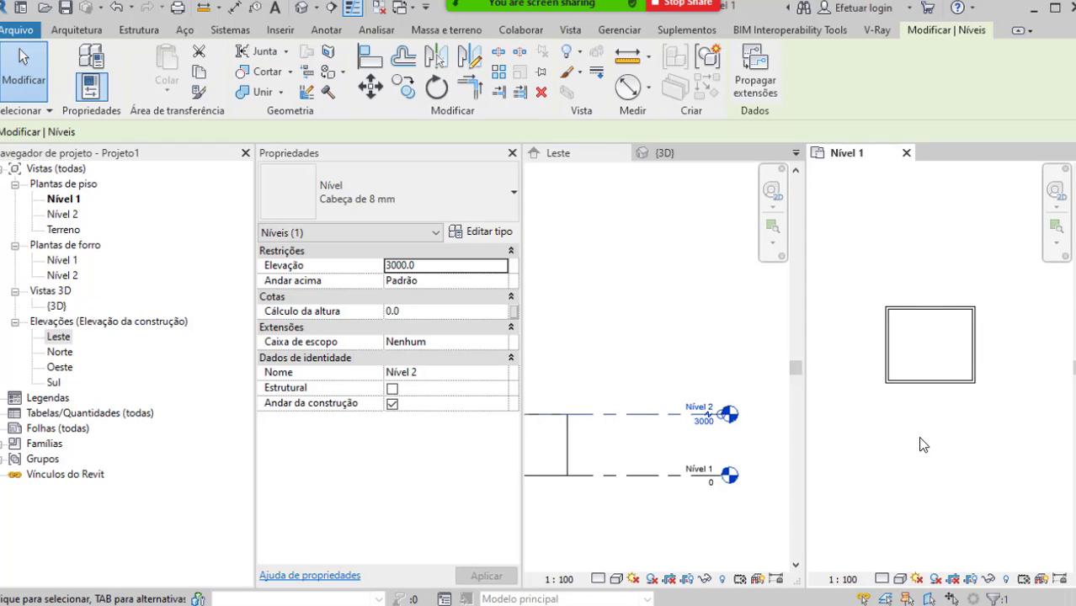
click(570, 30)
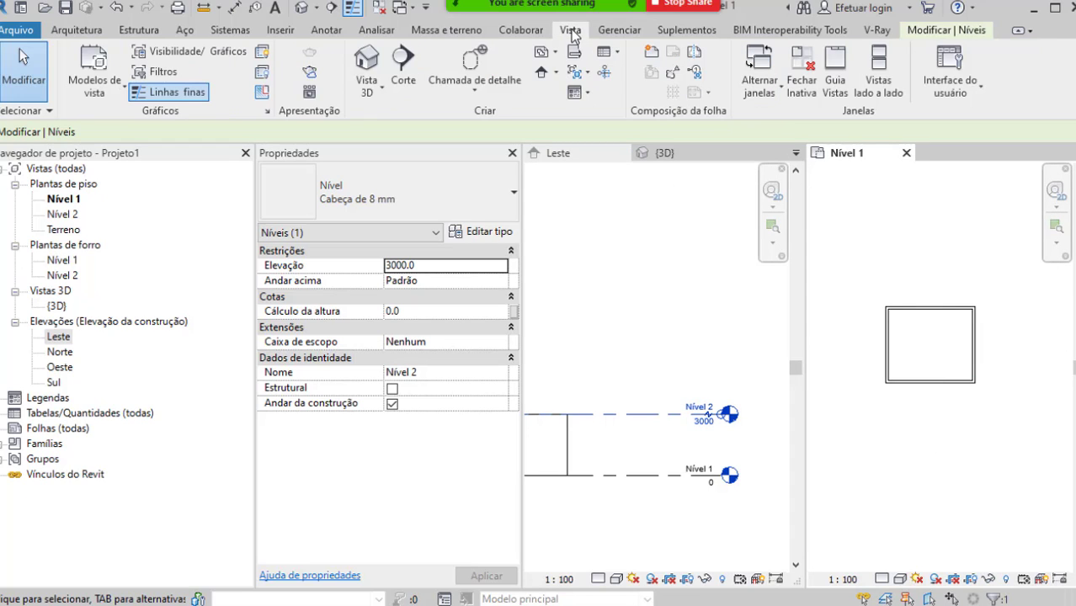
click(835, 85)
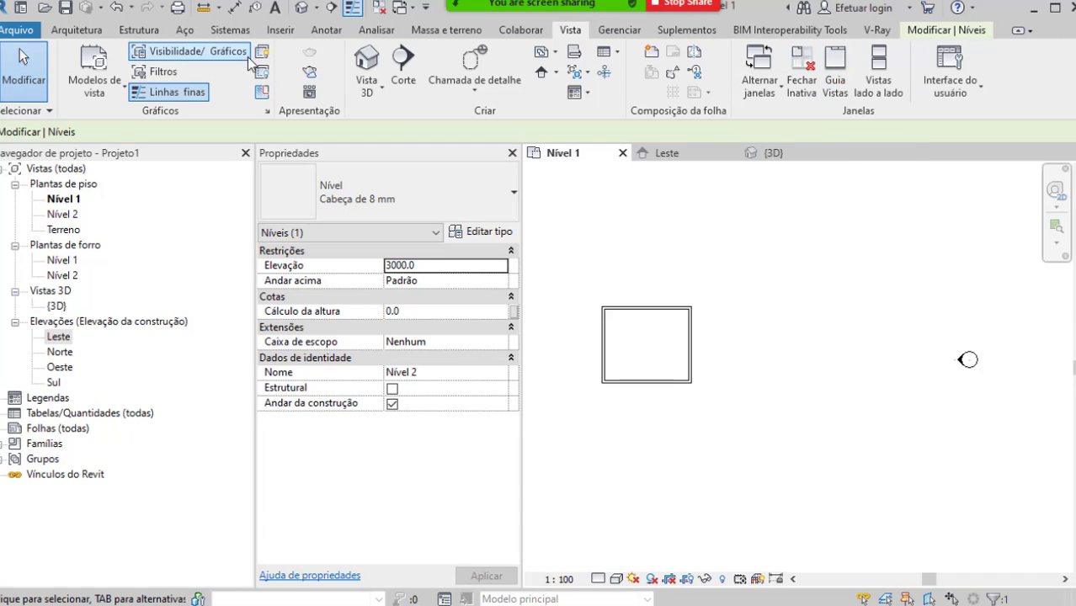
Step: Start an in-place component in the Mobiliário category and give the new family a name
click(80, 31)
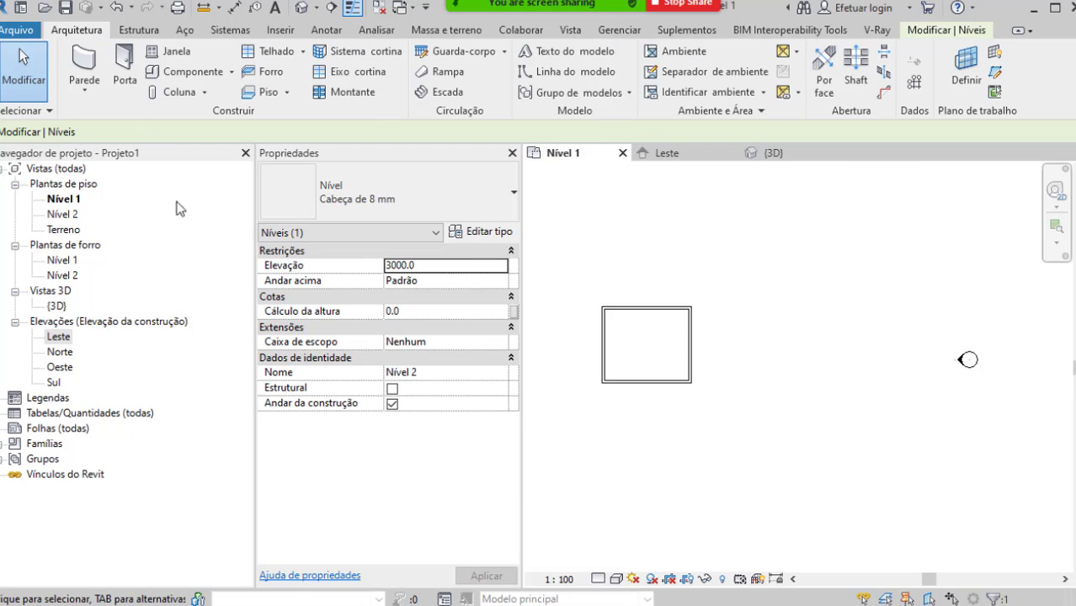
click(234, 74)
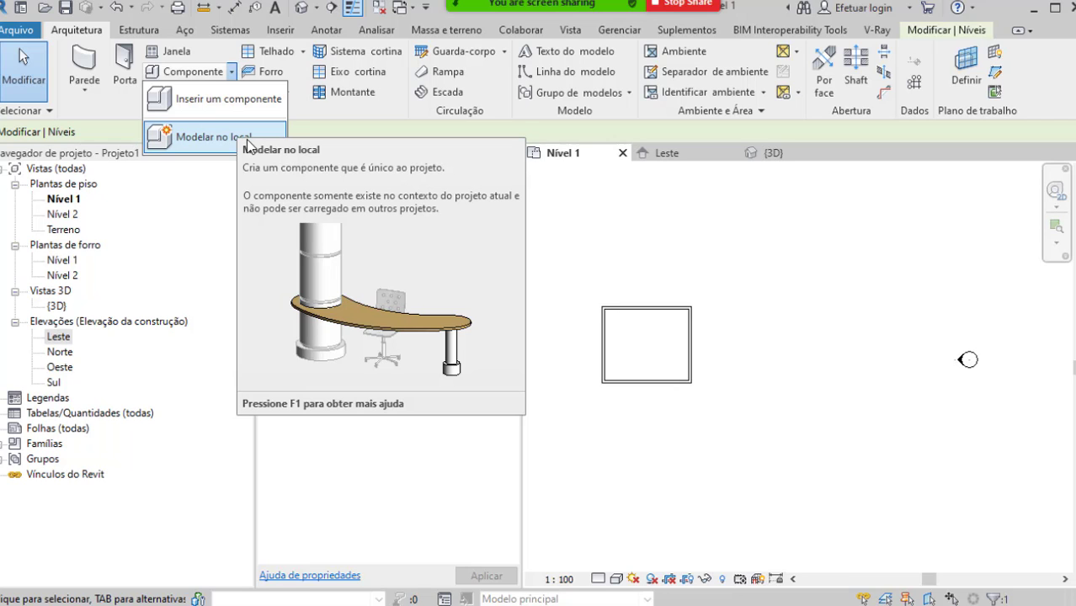
click(246, 138)
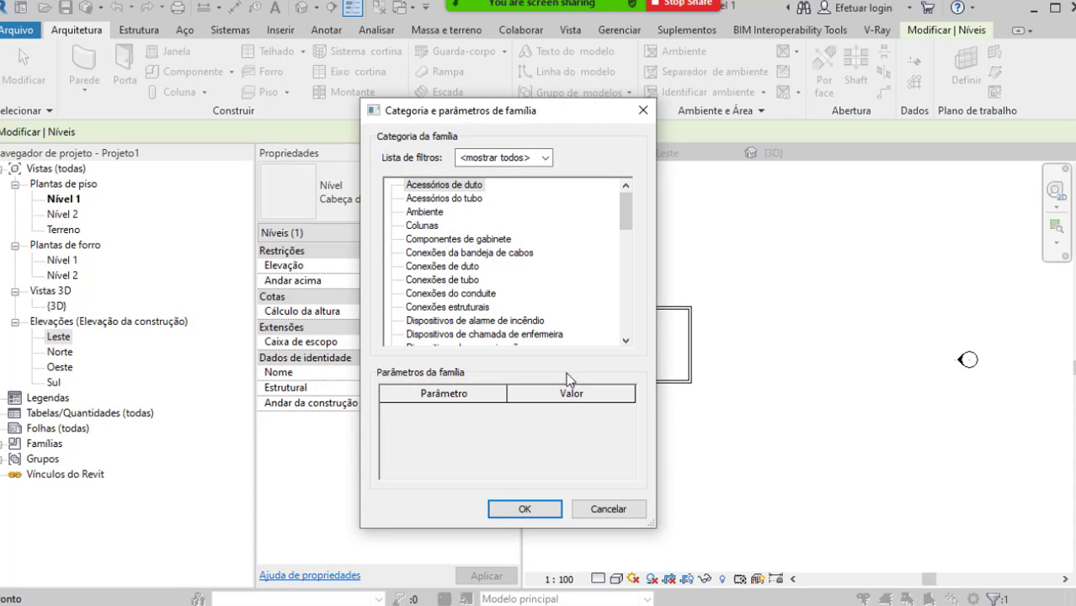
click(439, 188)
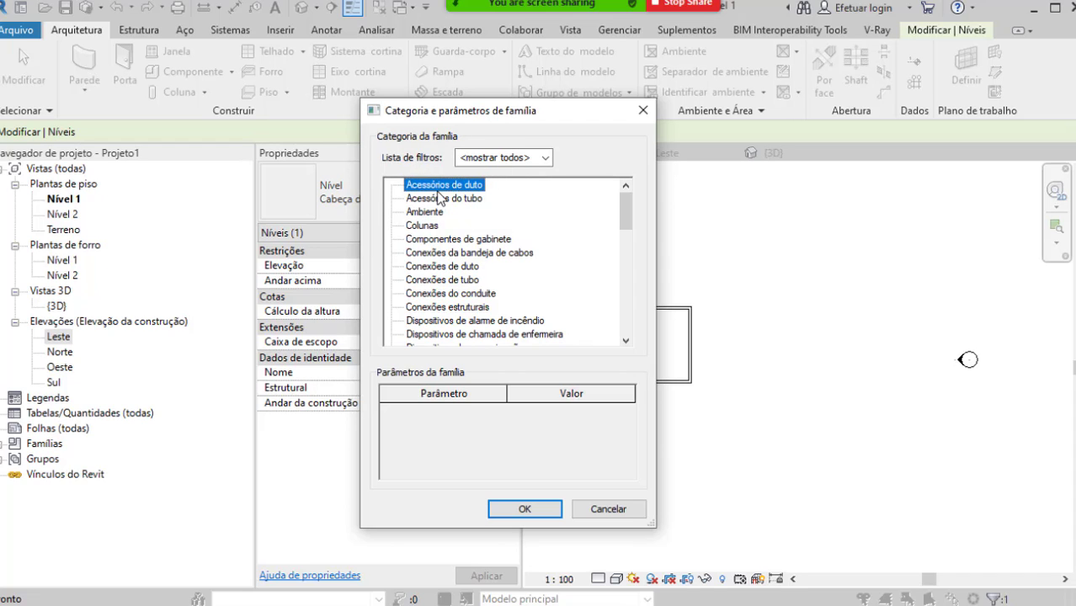
key(m)
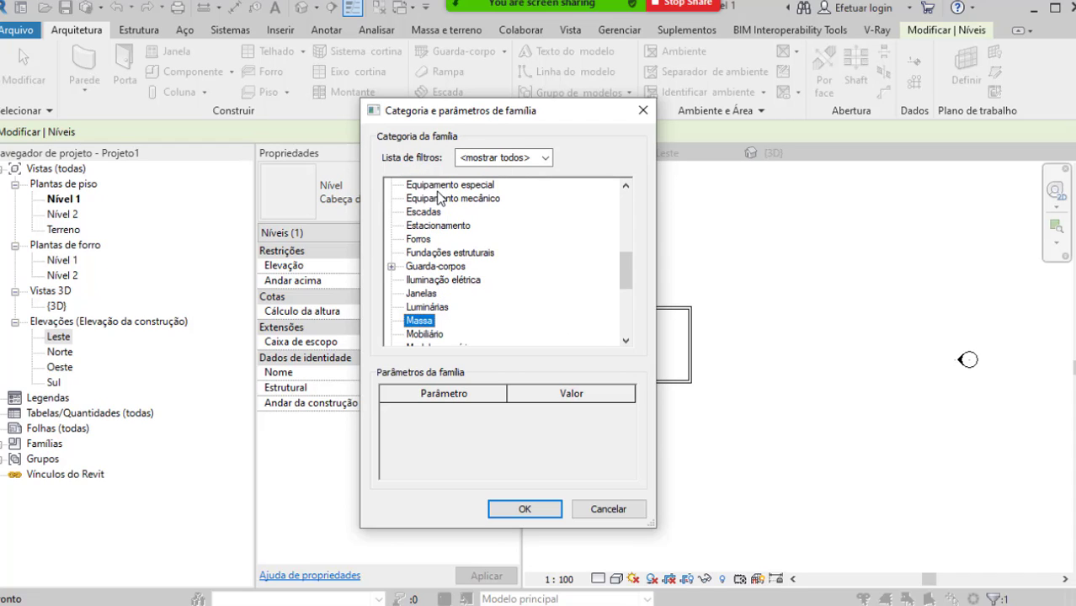
click(432, 335)
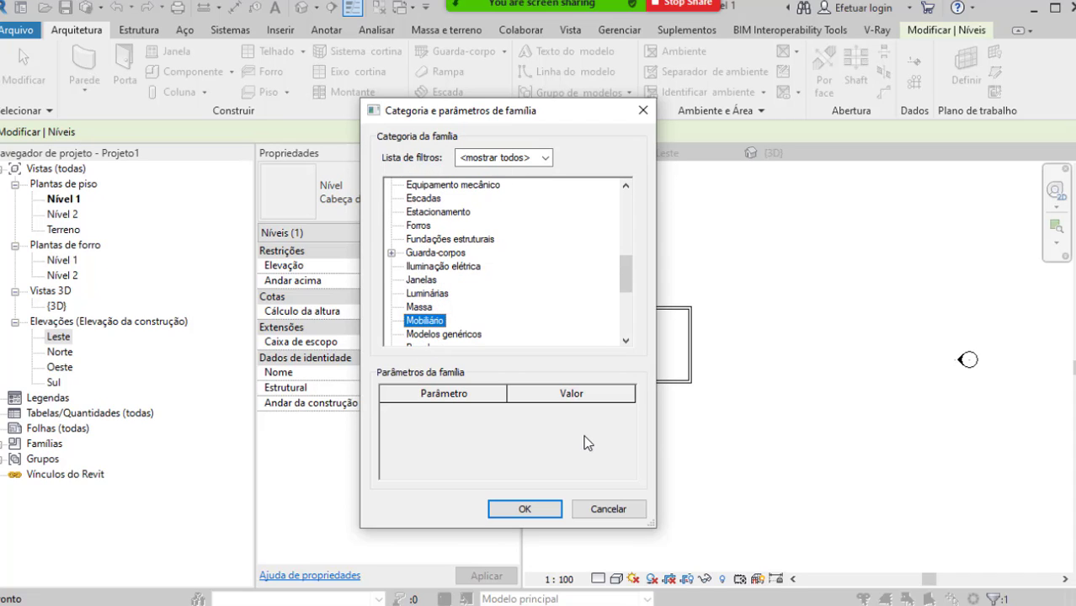
click(527, 509)
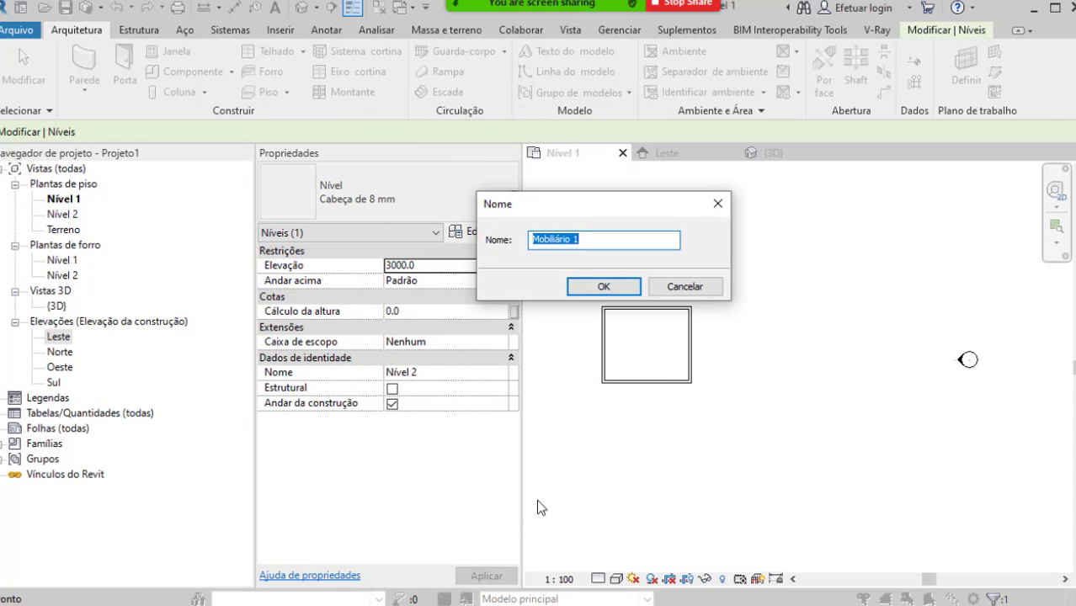
text(p)
text(ff)
click(621, 287)
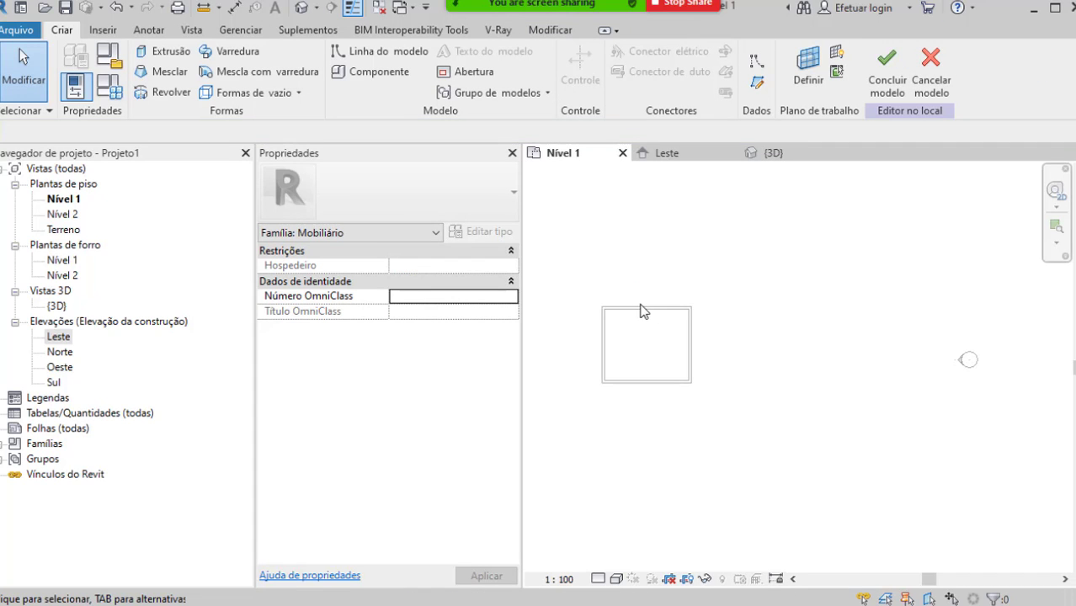
Step: Start a solid extrusion and sketch a semicircular arc of about 1250 mm radius beside the walled room, curving downward in plan
middle_drag(685, 335, 669, 288)
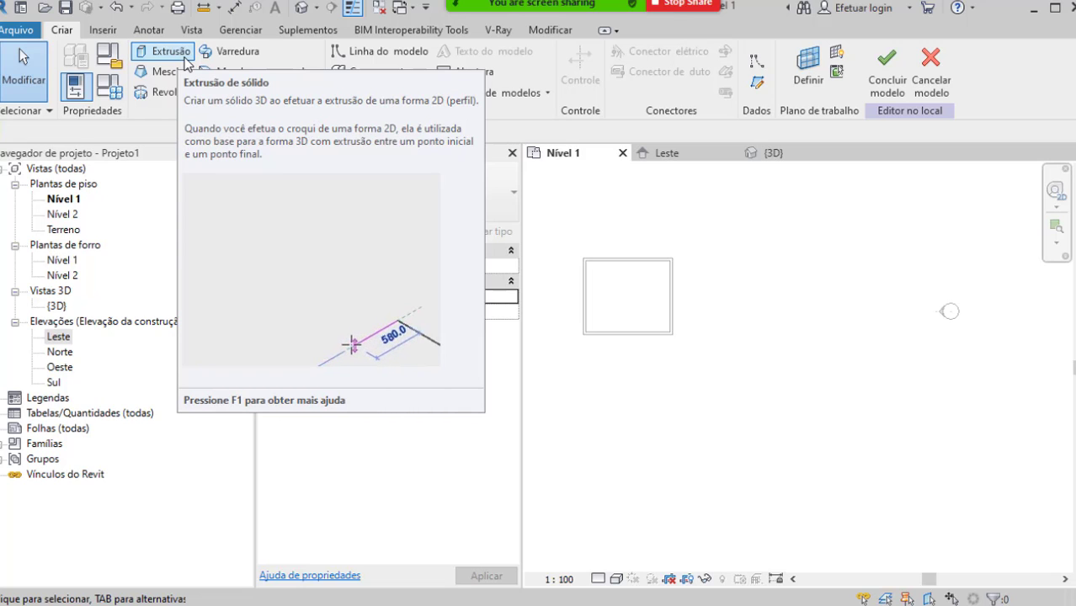
click(187, 61)
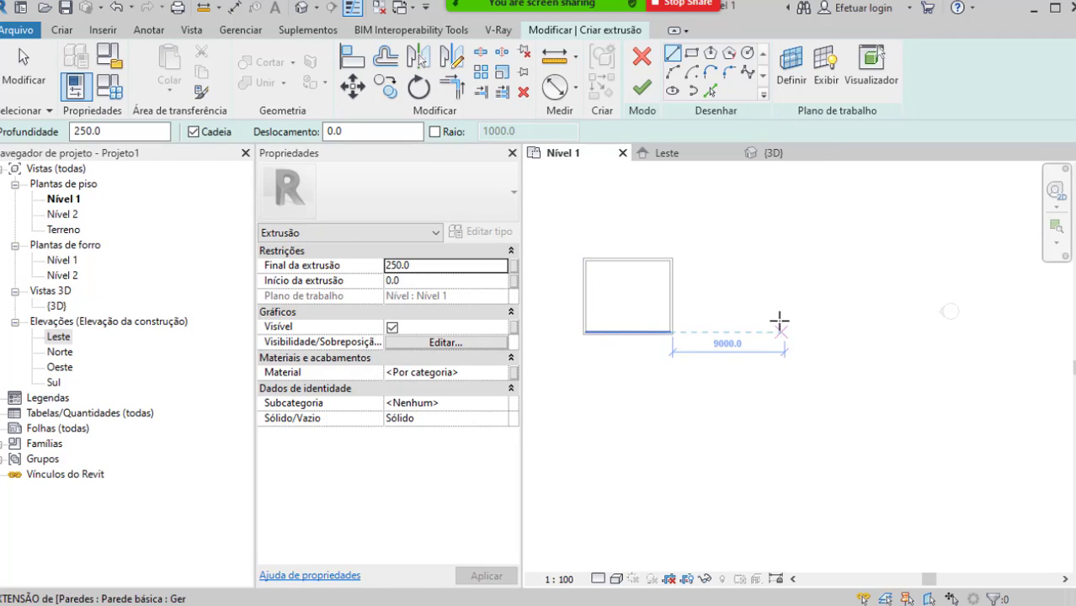
middle_drag(743, 276, 716, 266)
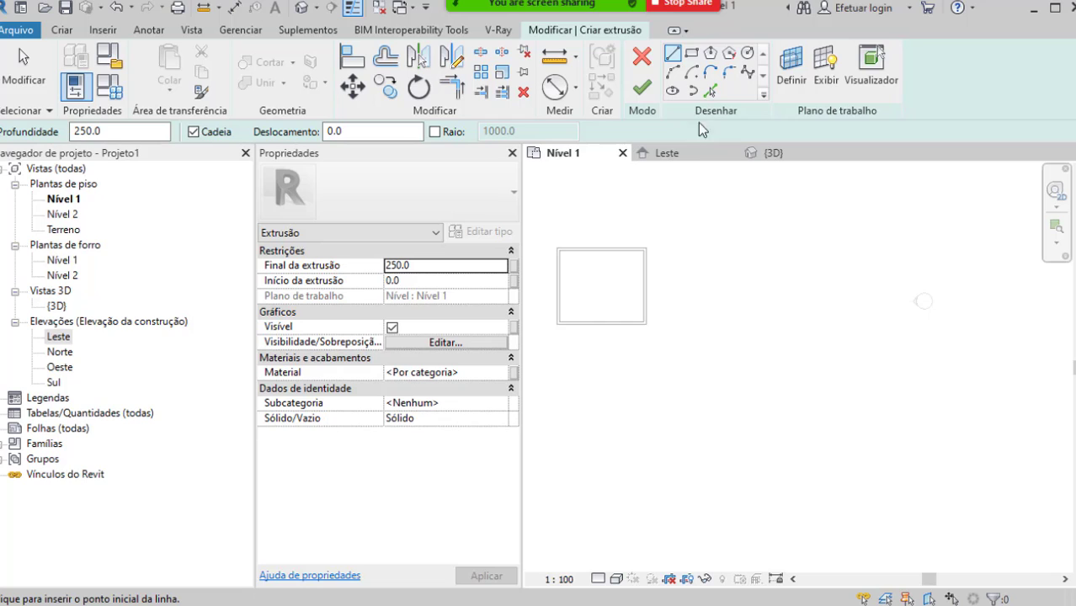
click(674, 74)
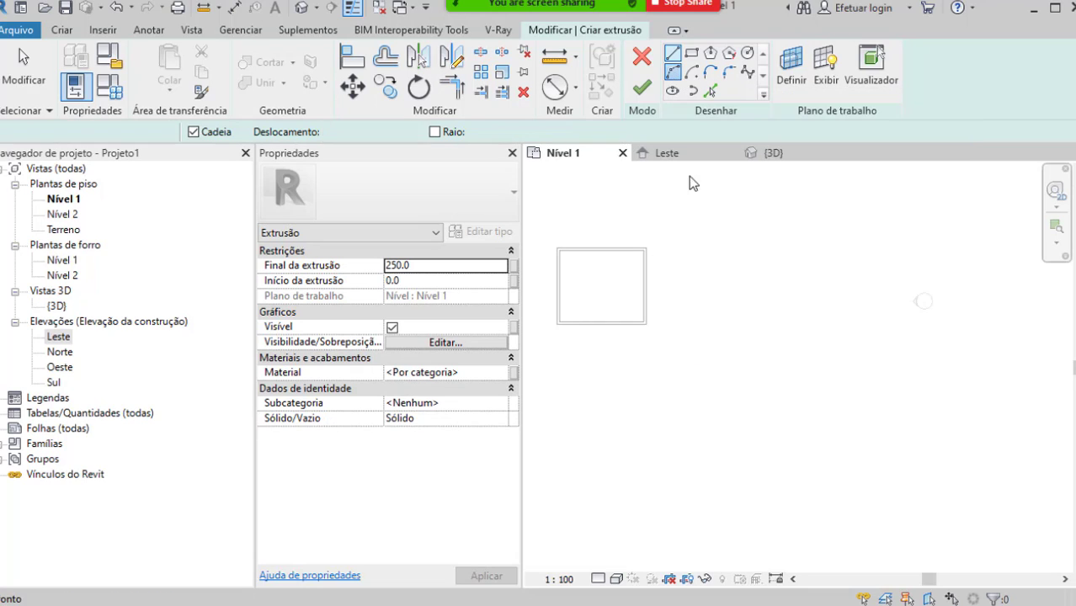
click(628, 294)
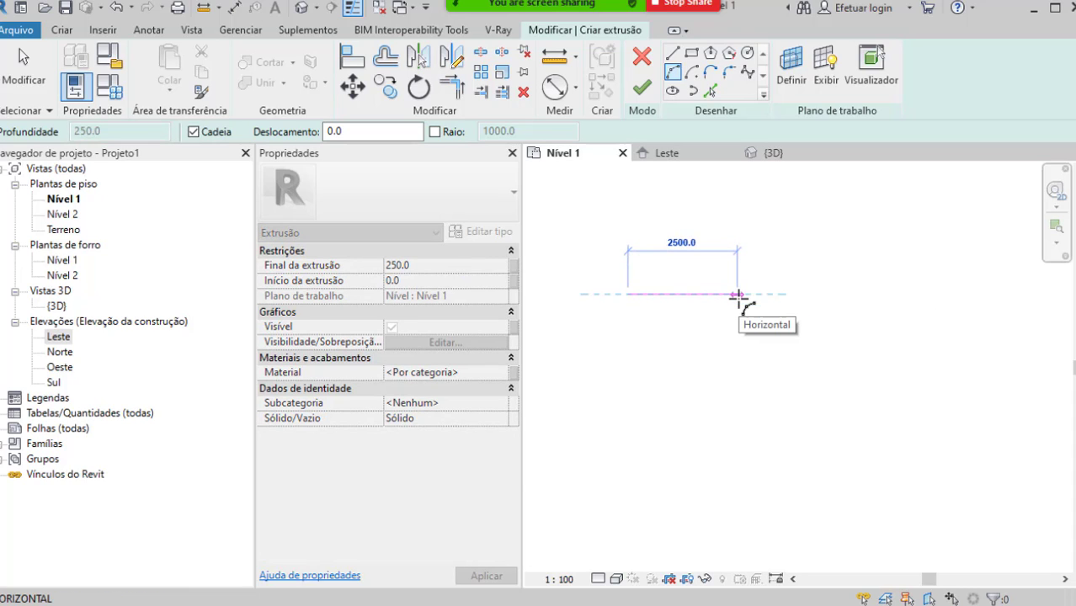
click(738, 294)
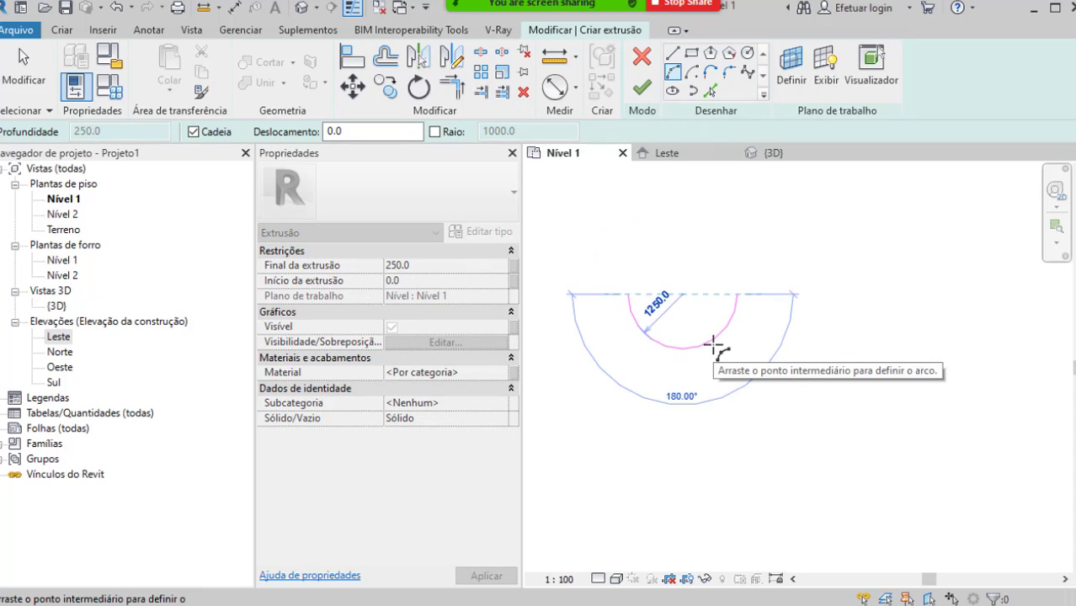
click(714, 347)
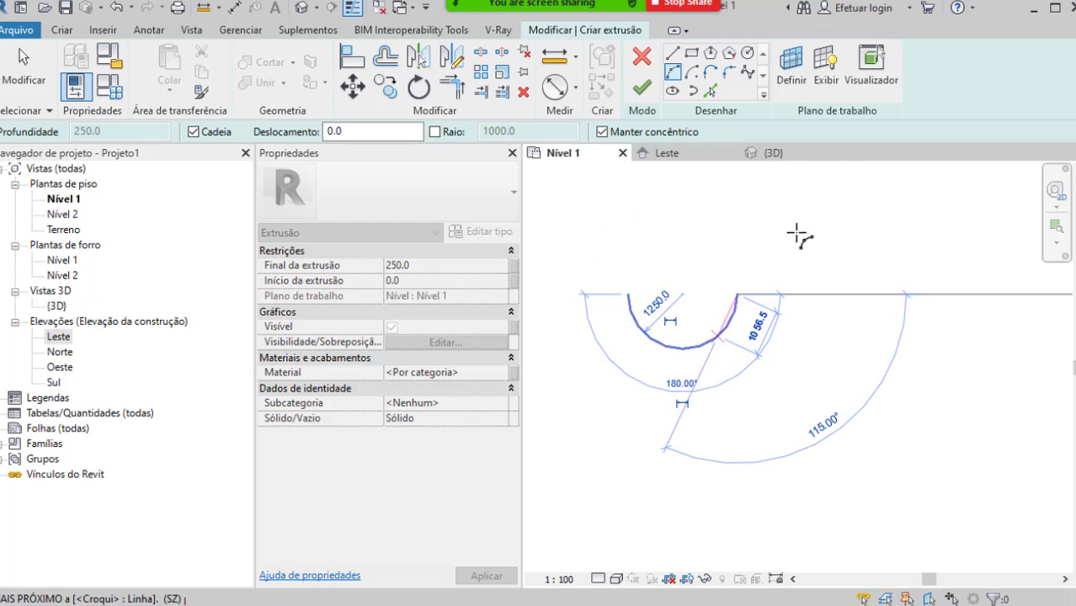
key(Escape)
key(Escape)
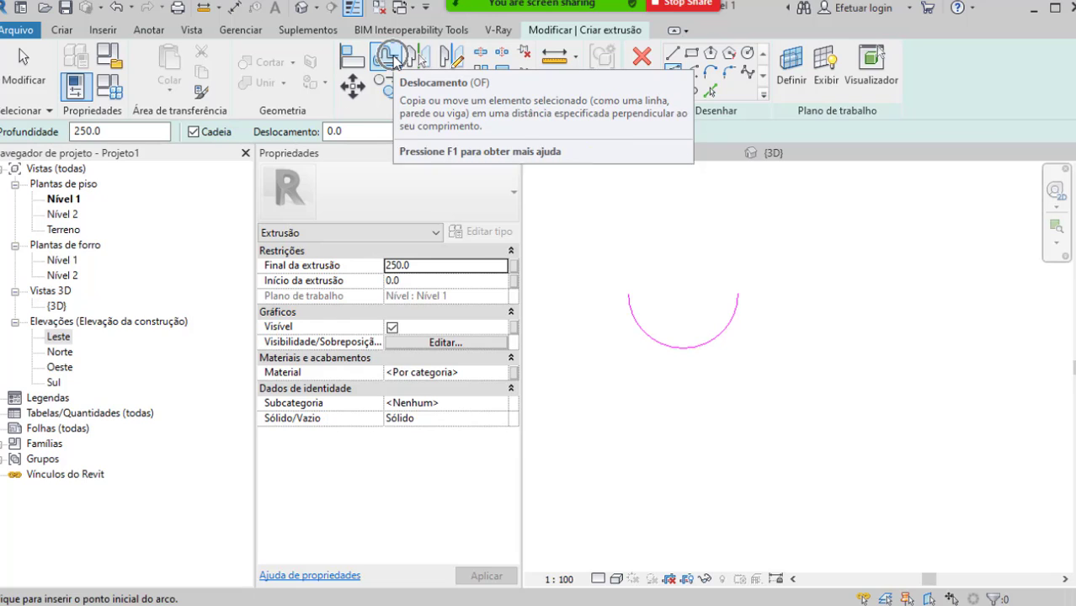
Step: Offset a copy of the semicircular arc outward by 500 mm
click(387, 58)
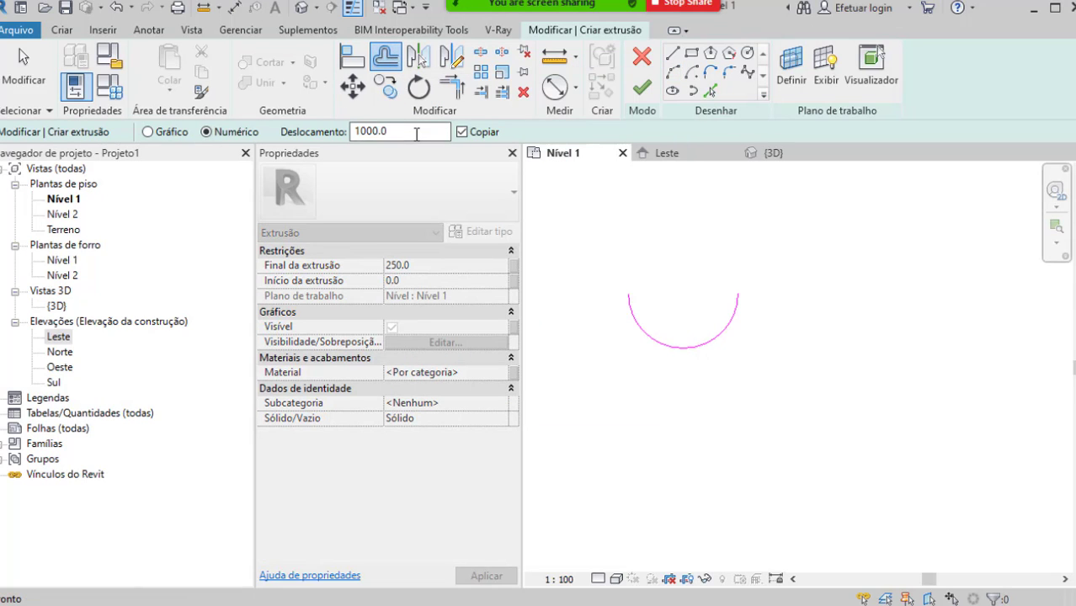
double_click(361, 132)
text(5)
text(00)
click(679, 362)
Step: Join both pairs of arc endpoints with straight lines to close the profile, and finish the extrusion at 250 mm
key(l)
key(i)
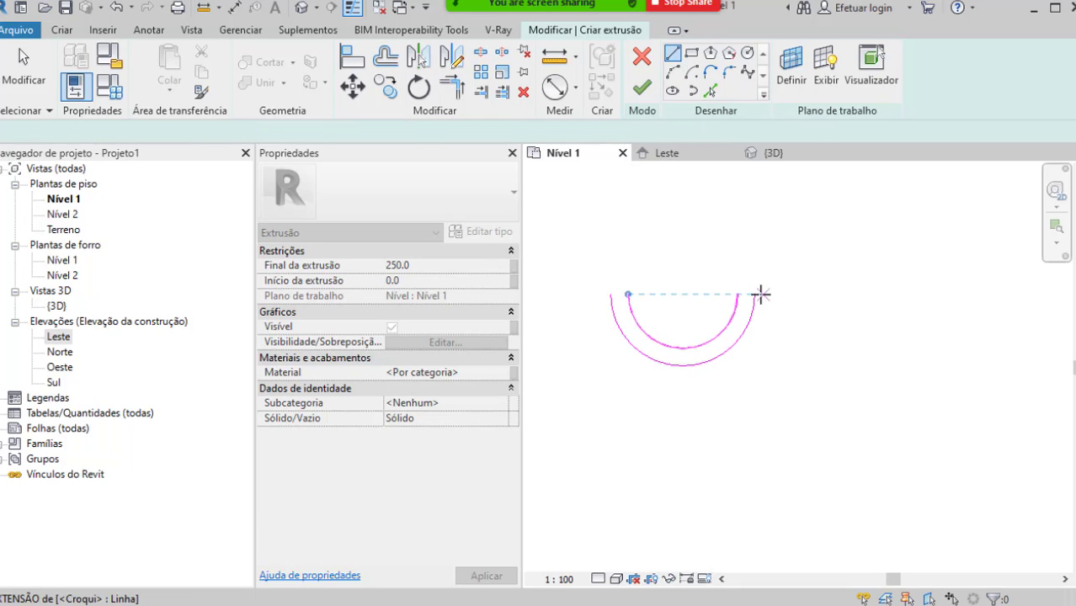
click(755, 294)
click(739, 294)
key(Escape)
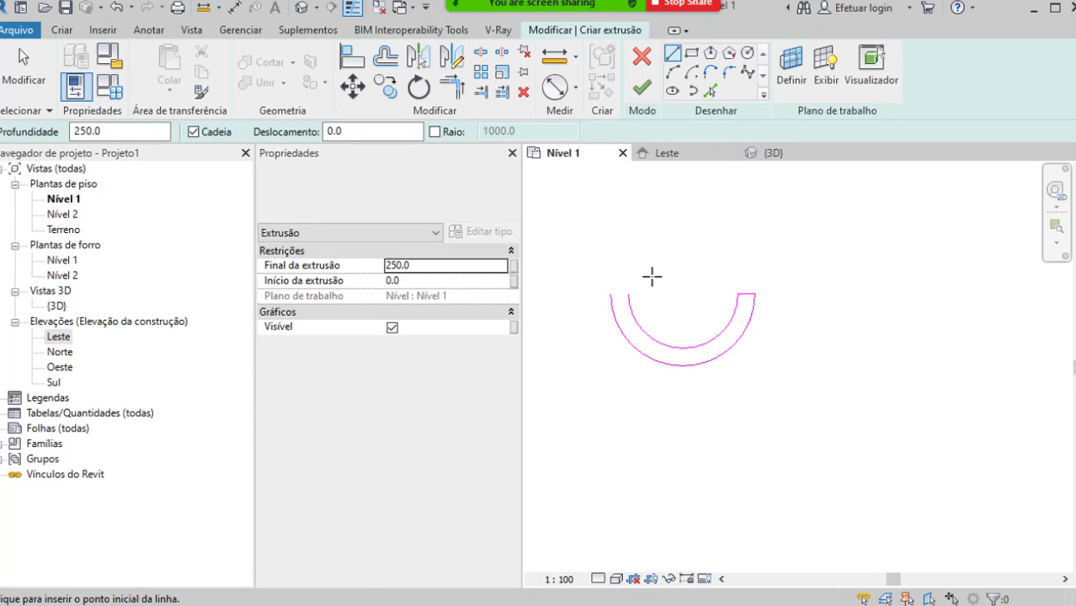
click(629, 294)
click(612, 294)
key(Escape)
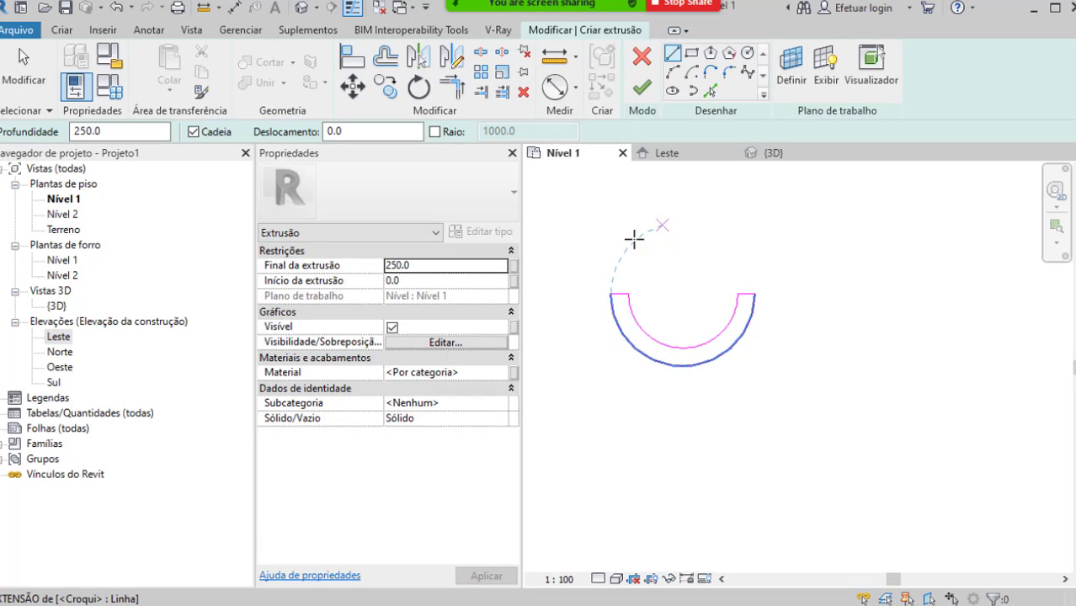
click(438, 268)
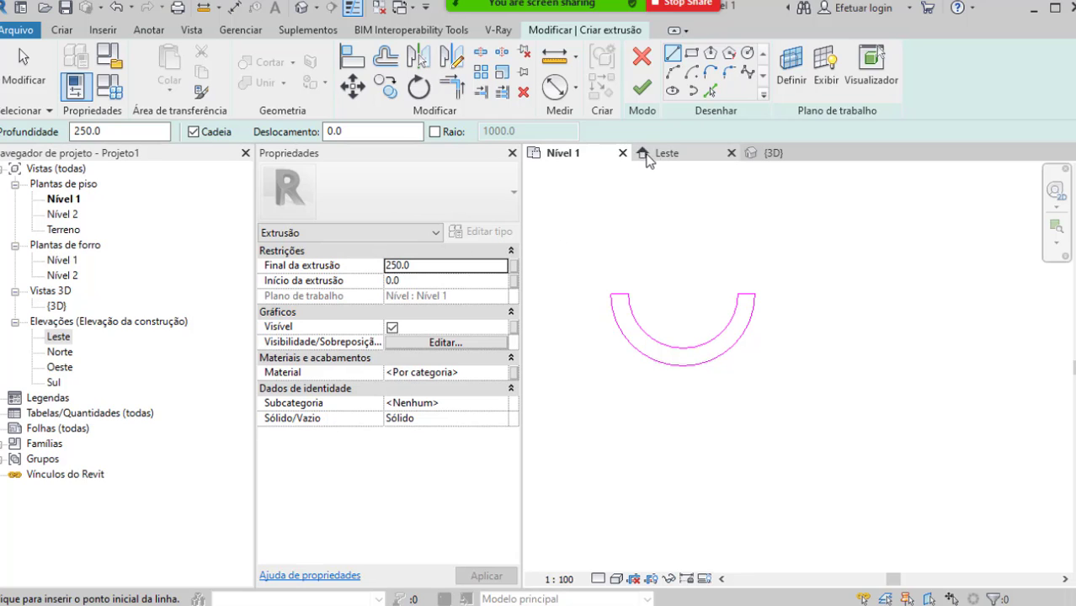
click(644, 99)
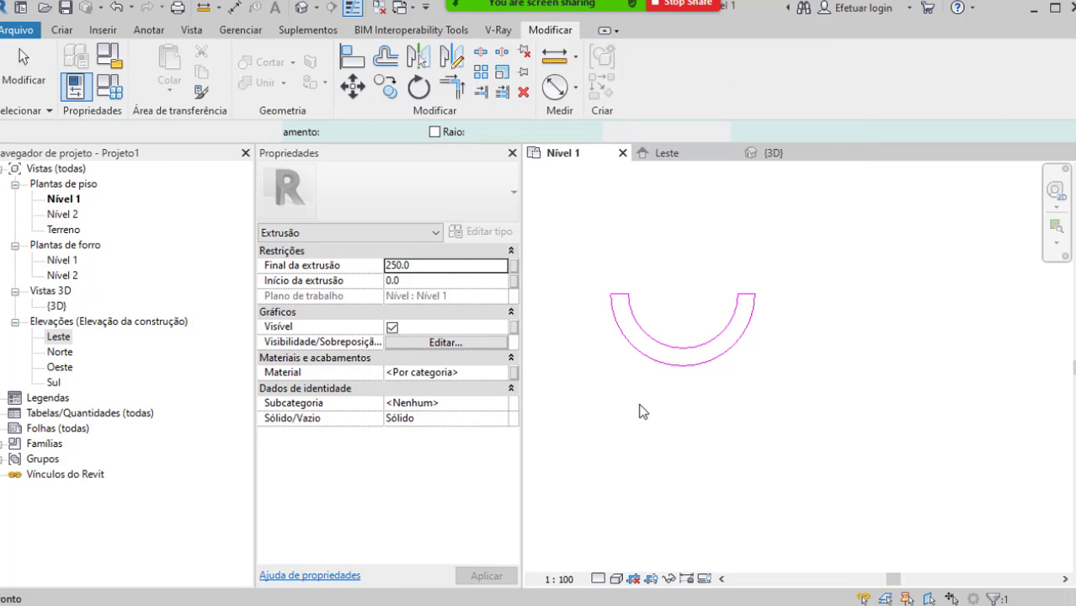
Step: Show the curved extrusion in the default 3D view with the Sombreado visual style
click(301, 8)
mouse_move(820, 451)
middle_down()
mouse_move(648, 408)
mouse_move(620, 421)
middle_up()
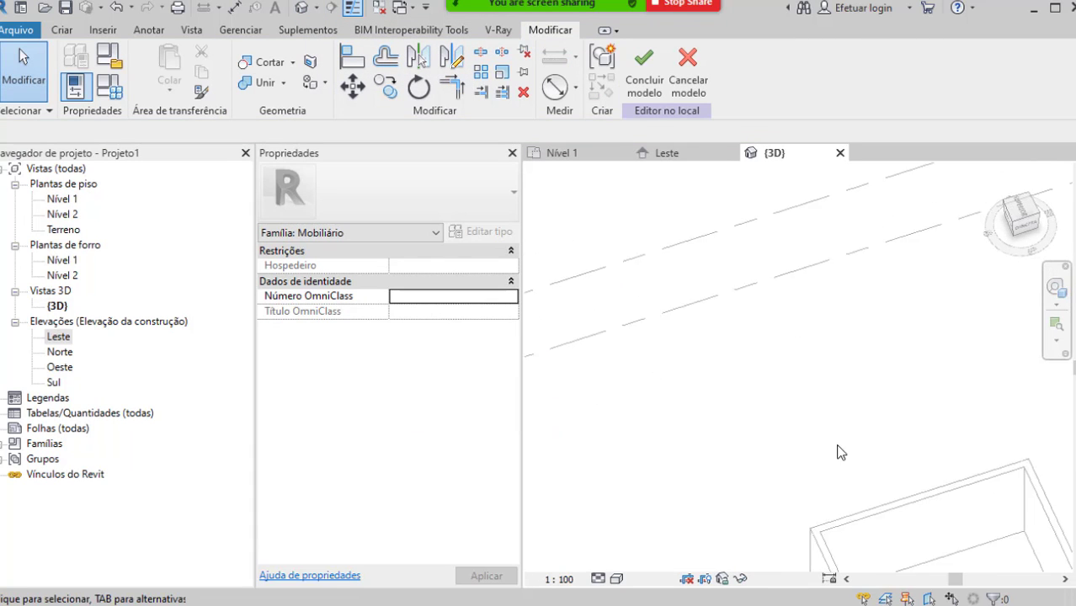
middle_drag(850, 473, 672, 290)
mouse_move(767, 446)
middle_down()
mouse_move(737, 310)
mouse_move(760, 274)
middle_up()
scroll(740, 441, up, 5)
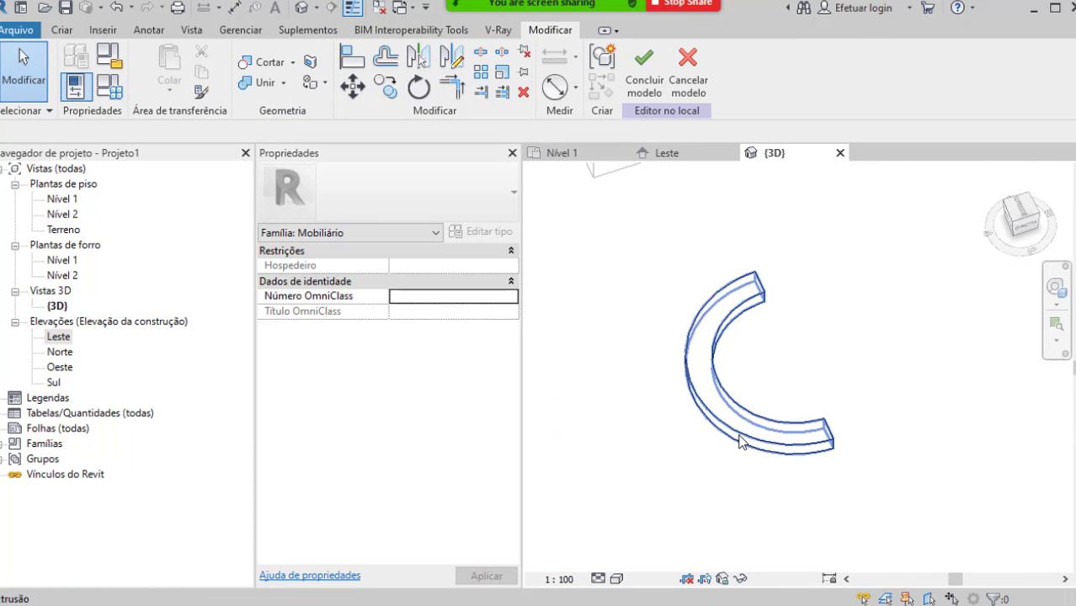
middle_drag(882, 502, 820, 489)
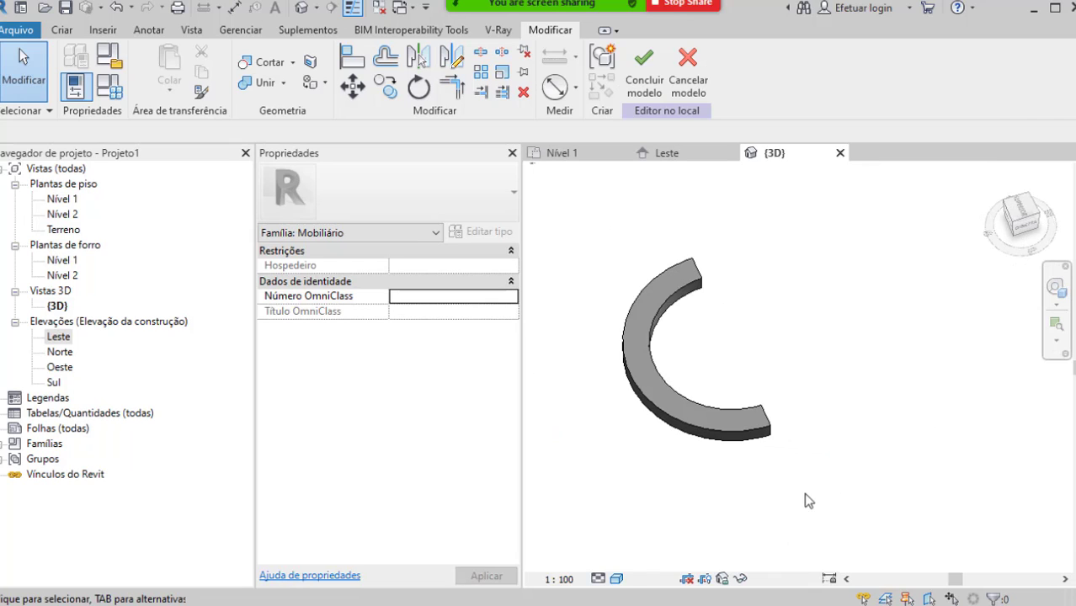
click(617, 580)
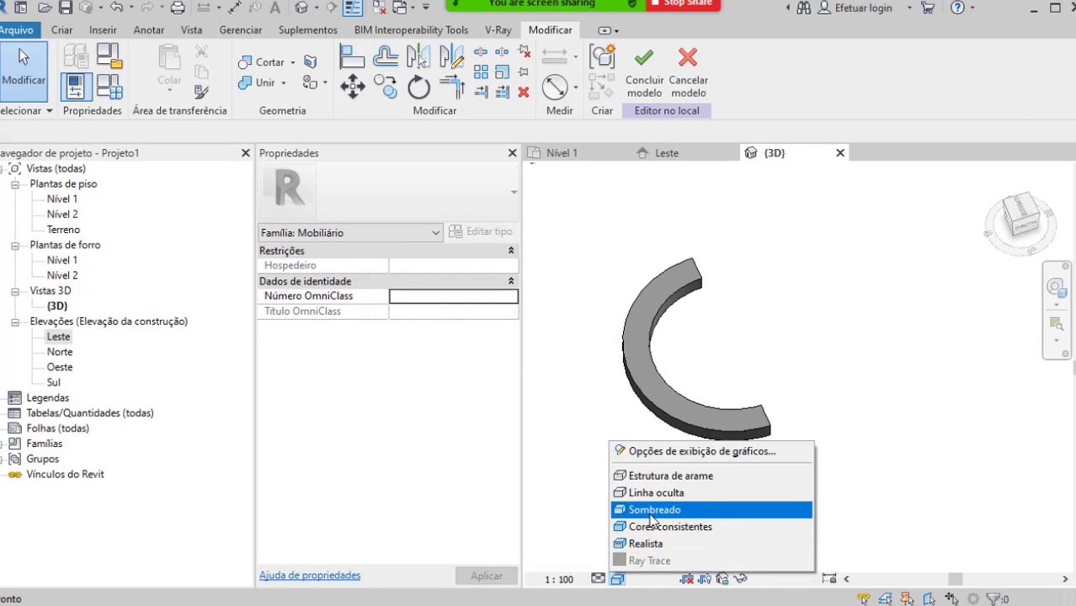
click(803, 369)
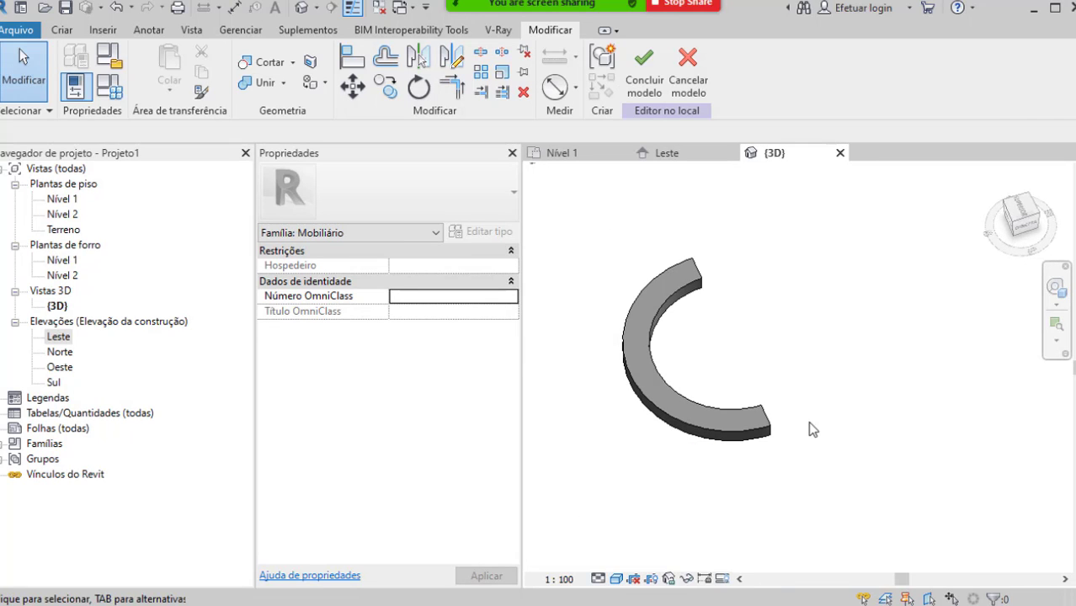
Step: Set the curved extrusion's end (Final da extrusão) to 400 mm
shift+middle_drag(809, 423, 703, 392)
middle_drag(703, 392, 831, 434)
click(599, 208)
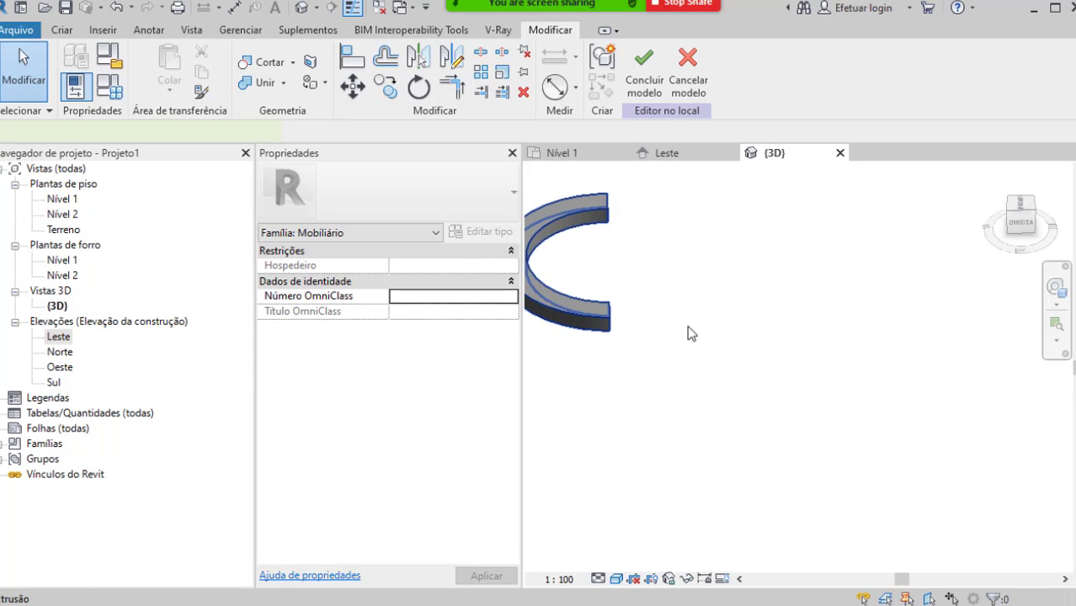
shift+middle_drag(688, 327, 603, 305)
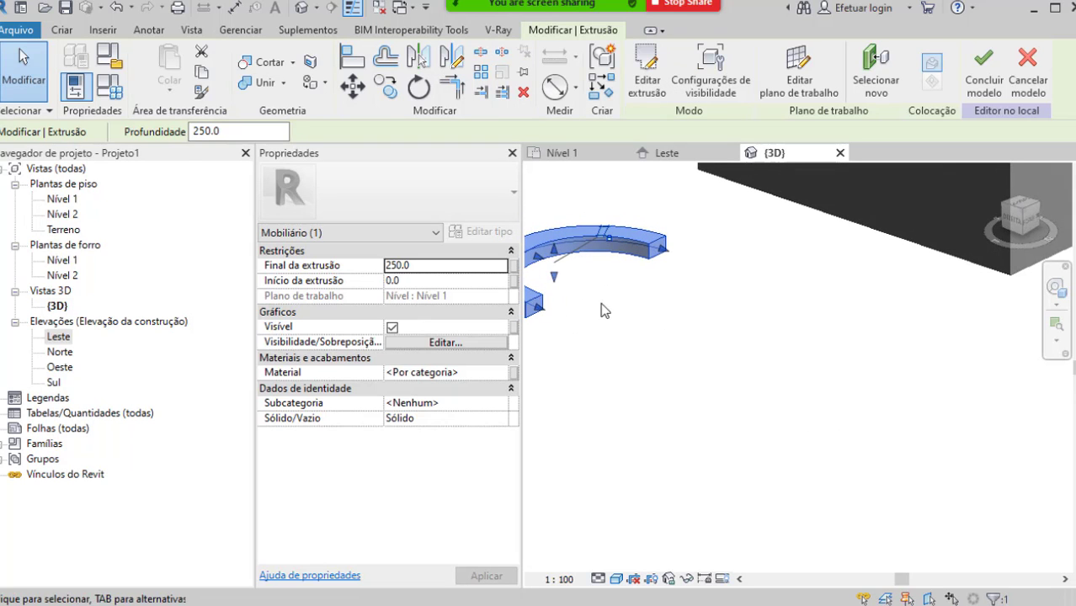
click(433, 270)
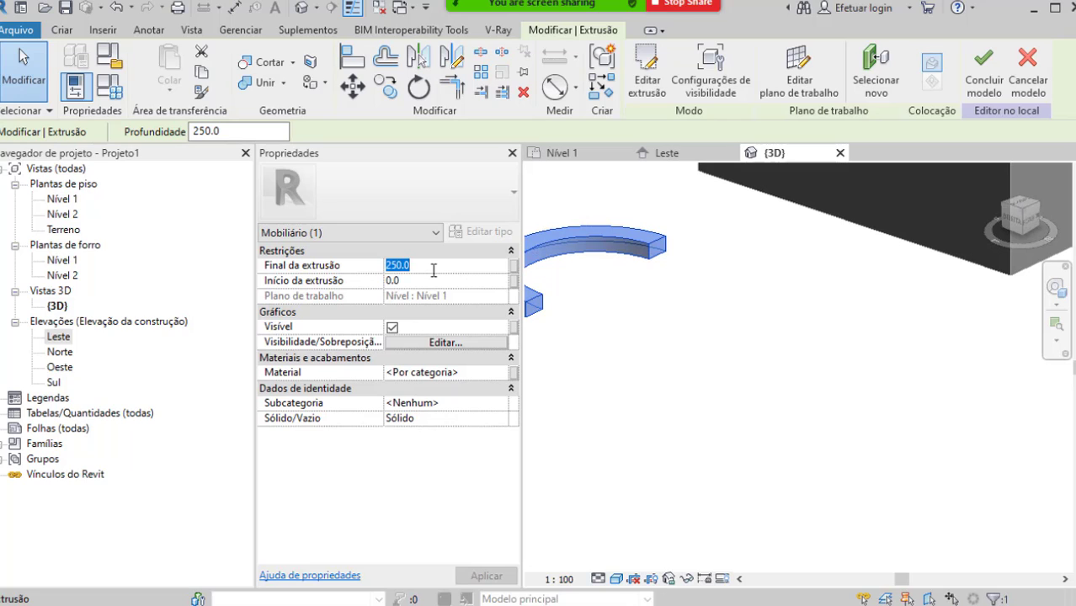
text(400)
key(Return)
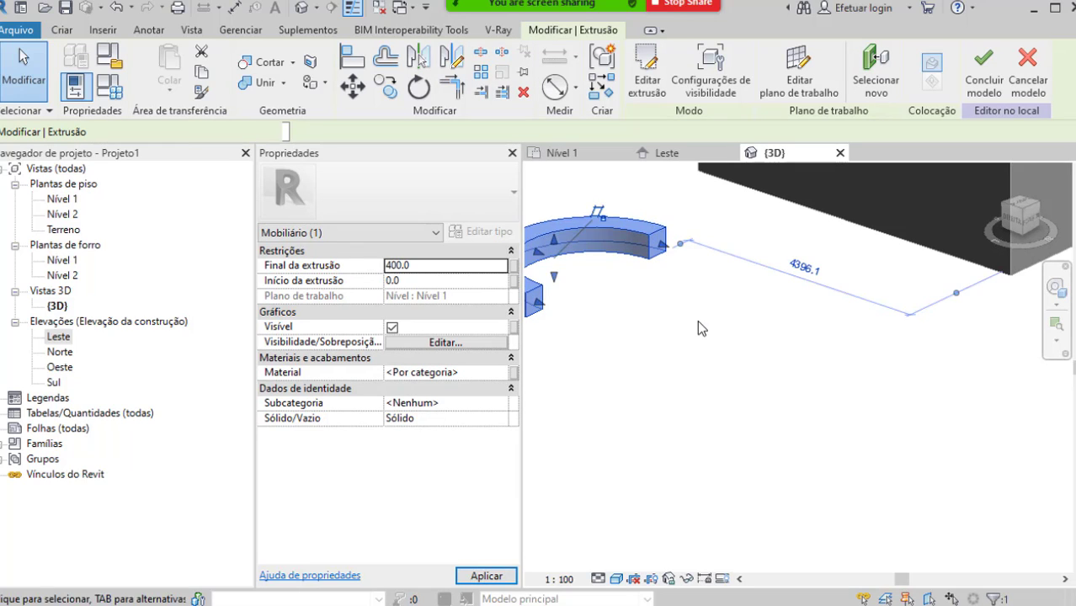
middle_drag(698, 320, 751, 379)
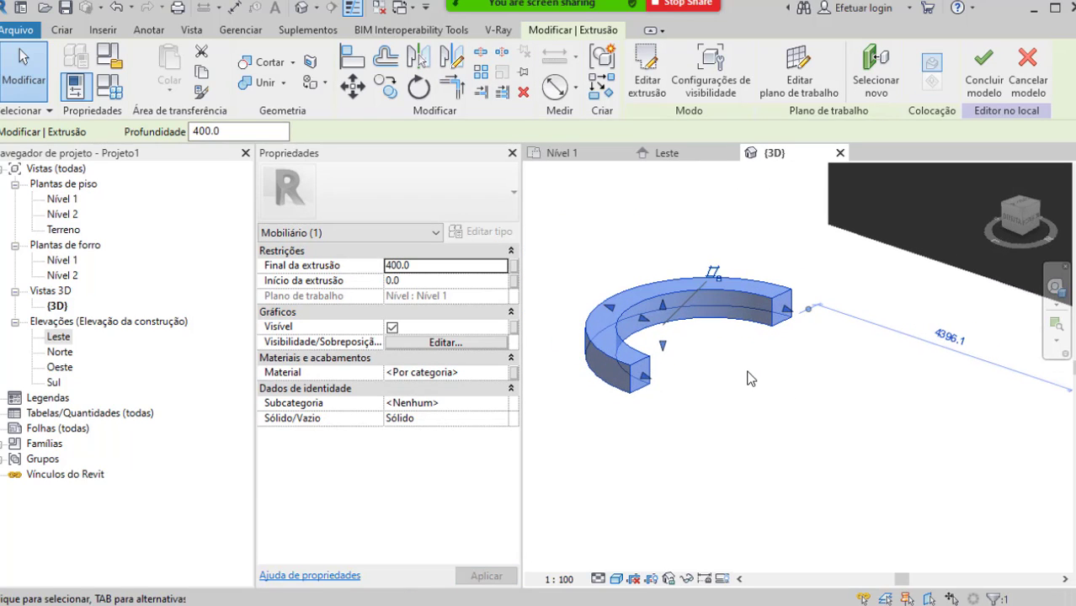
click(751, 379)
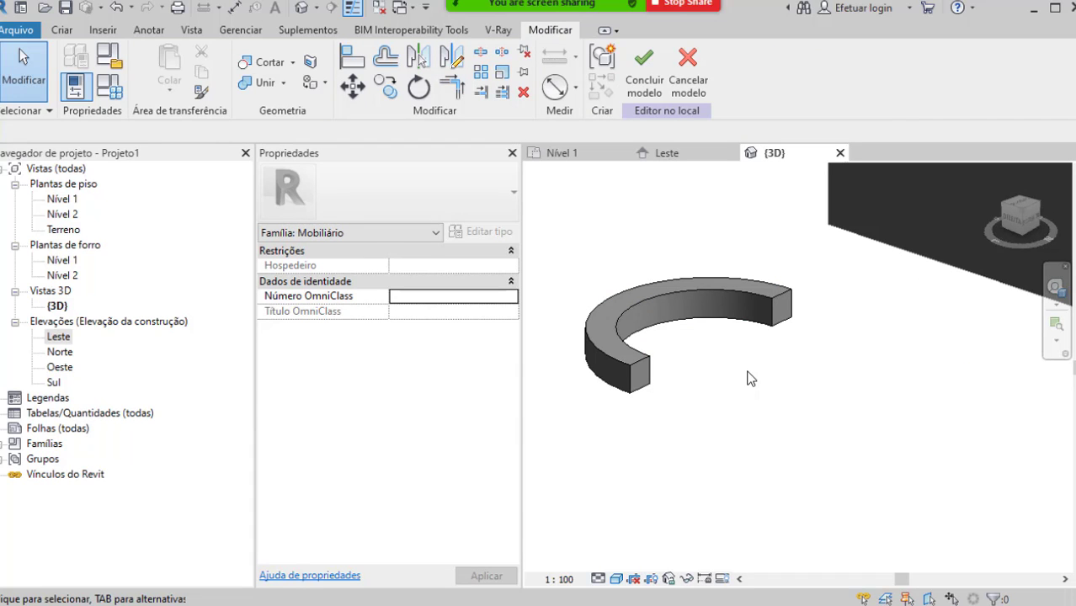
Step: Open the material selection for the curved extrusion and search the materials for "couro"
click(751, 310)
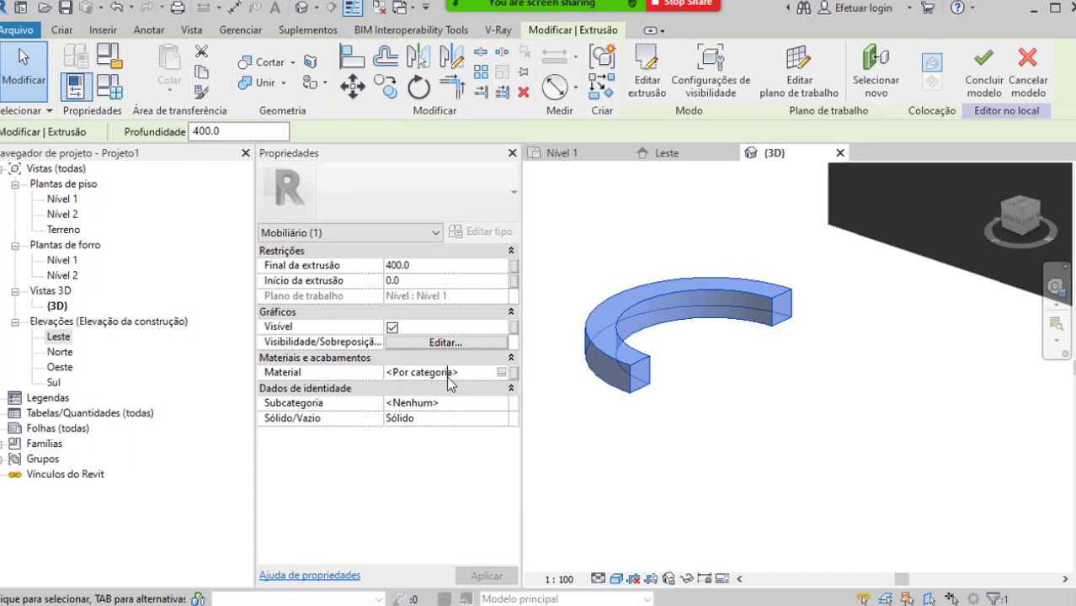
click(449, 377)
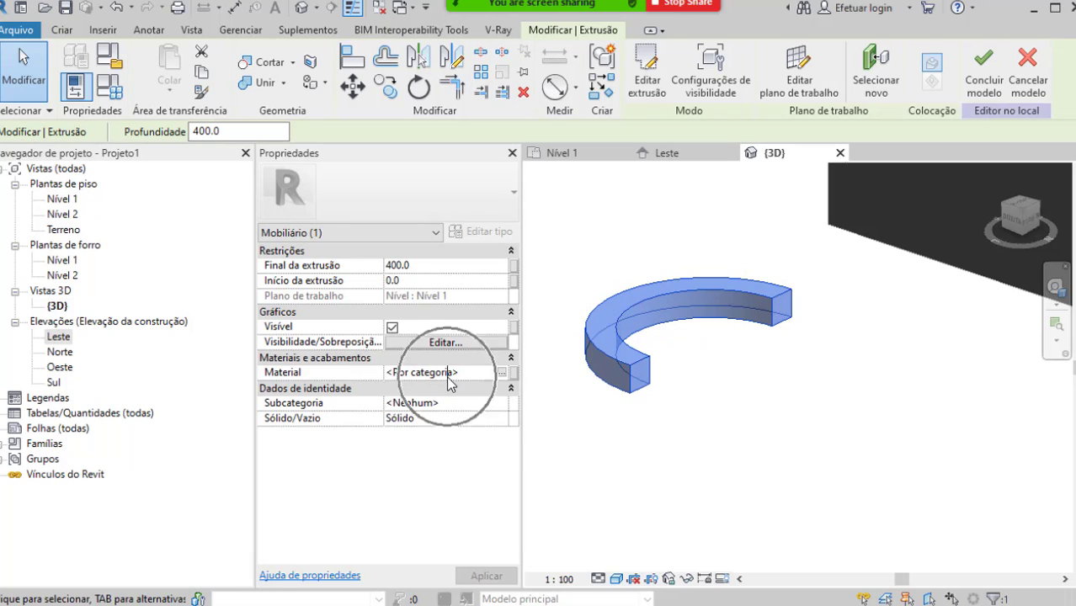
click(502, 374)
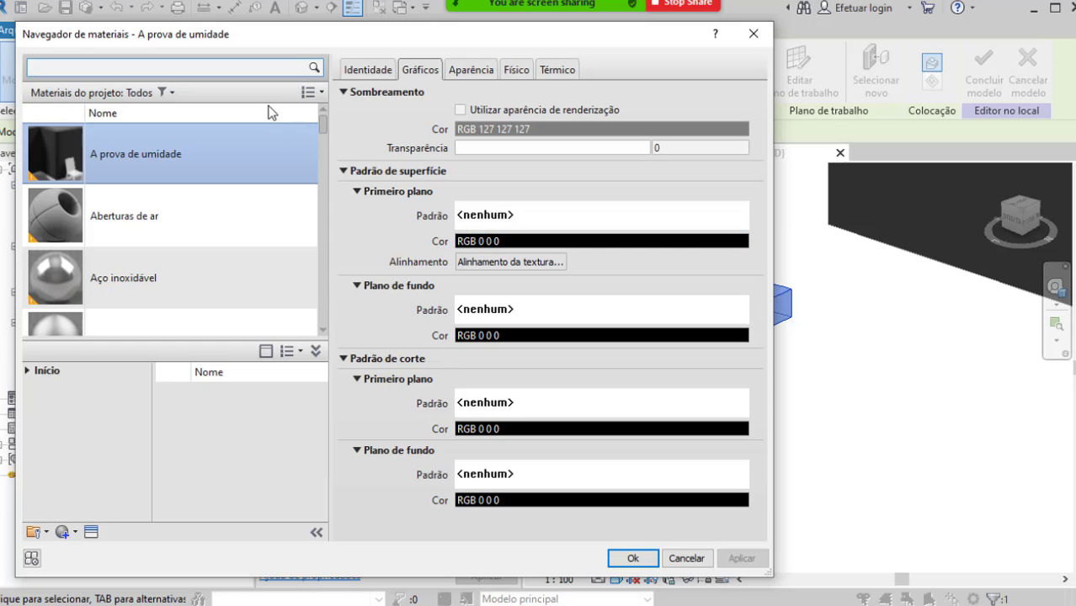
mouse_move(325, 122)
mouse_down()
mouse_move(325, 200)
mouse_move(326, 116)
mouse_up()
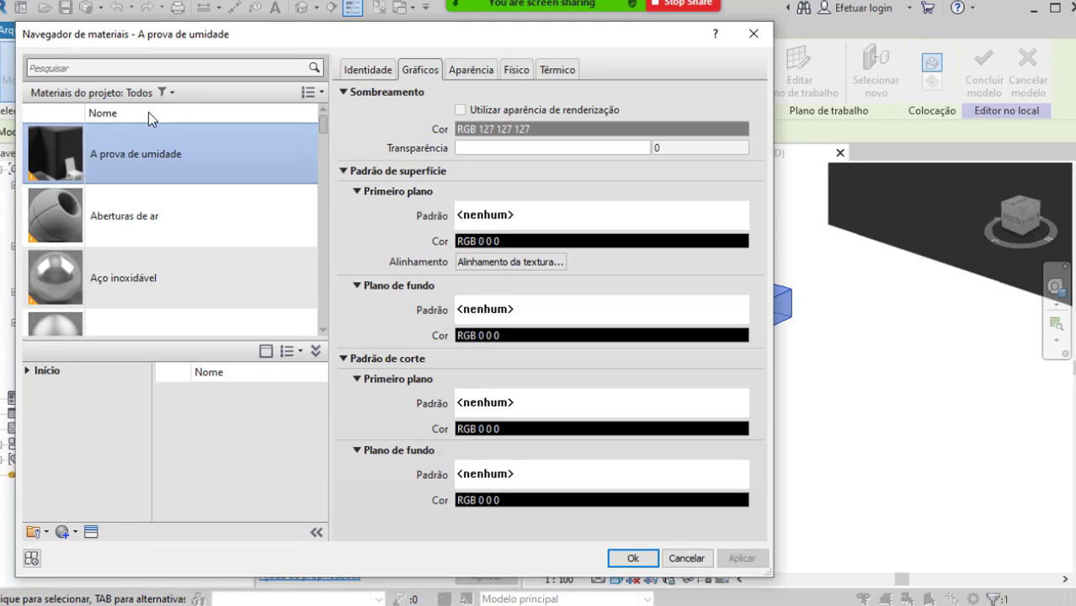
click(170, 69)
text(cou)
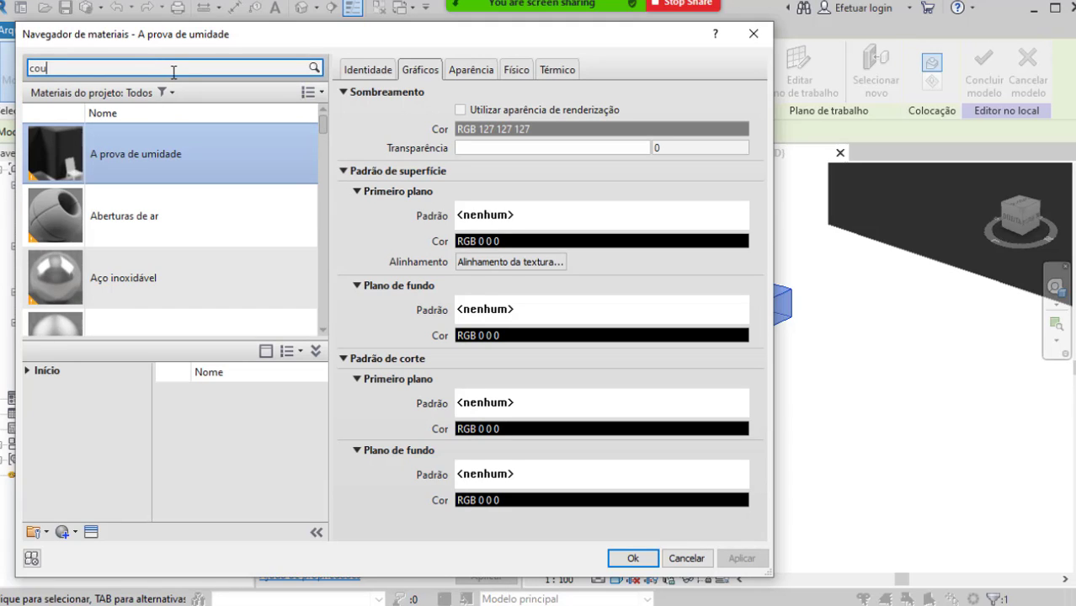
text(ro)
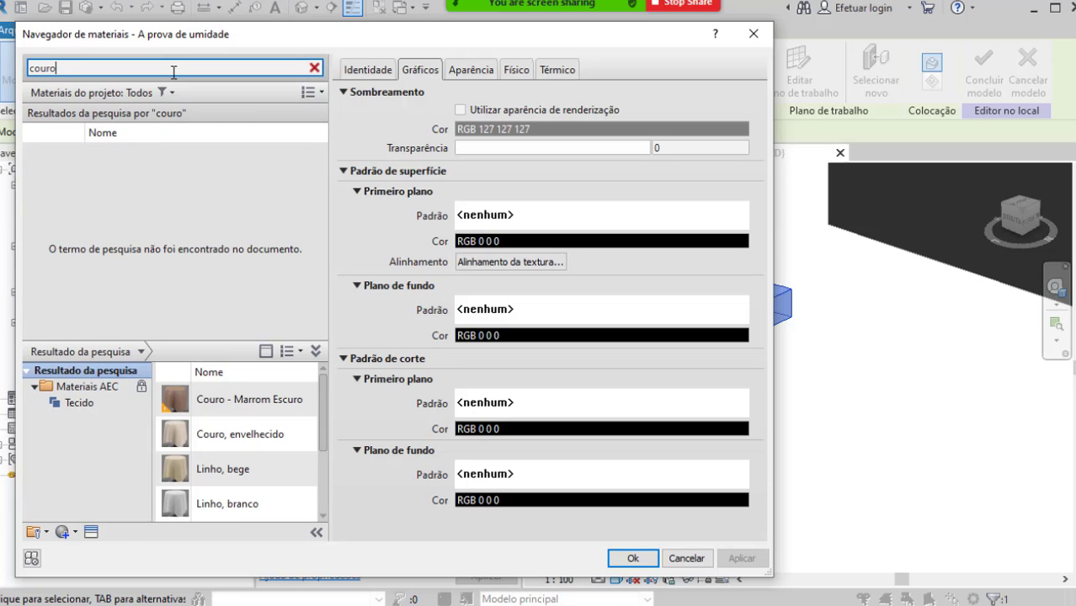
key(ctrl)
key(ctrl)
Step: Add the library material Couro - Marrom Escuro to the project materials and select it
mouse_move(259, 403)
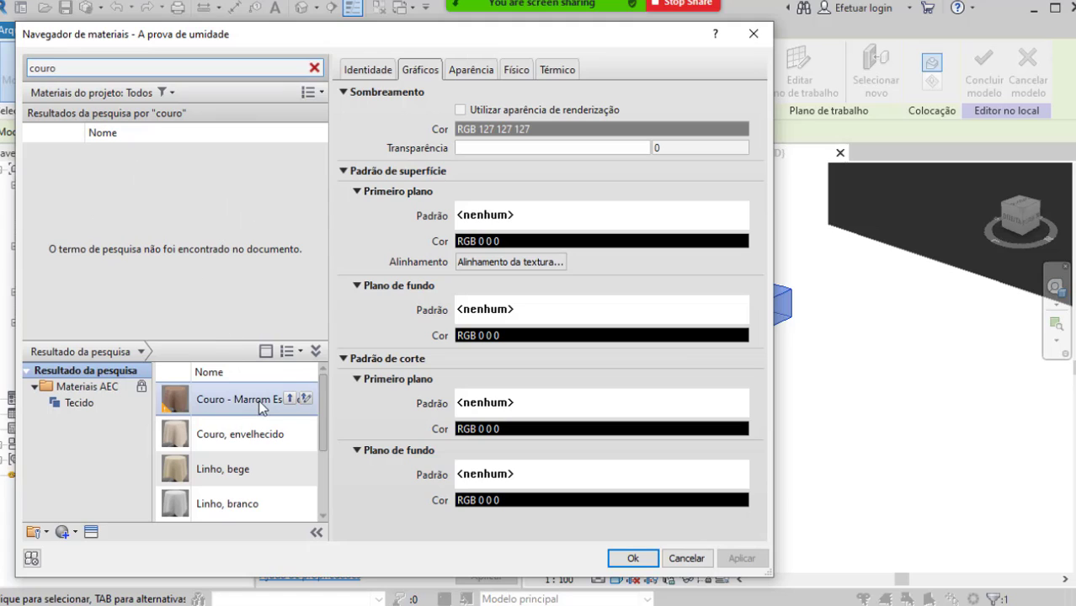
key(ctrl)
key(ctrl)
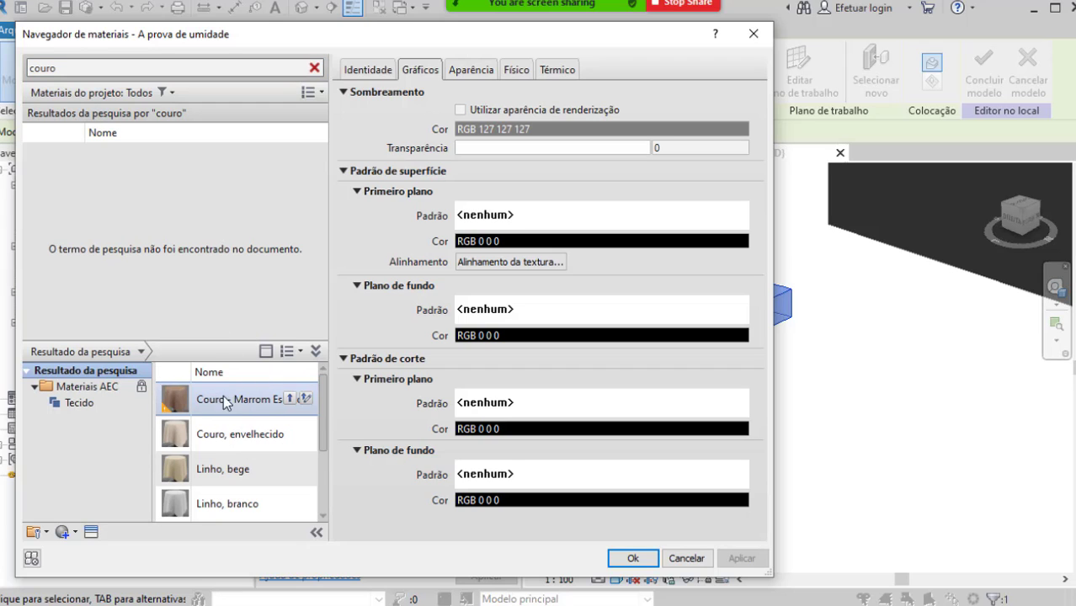
drag(212, 399, 171, 229)
click(167, 186)
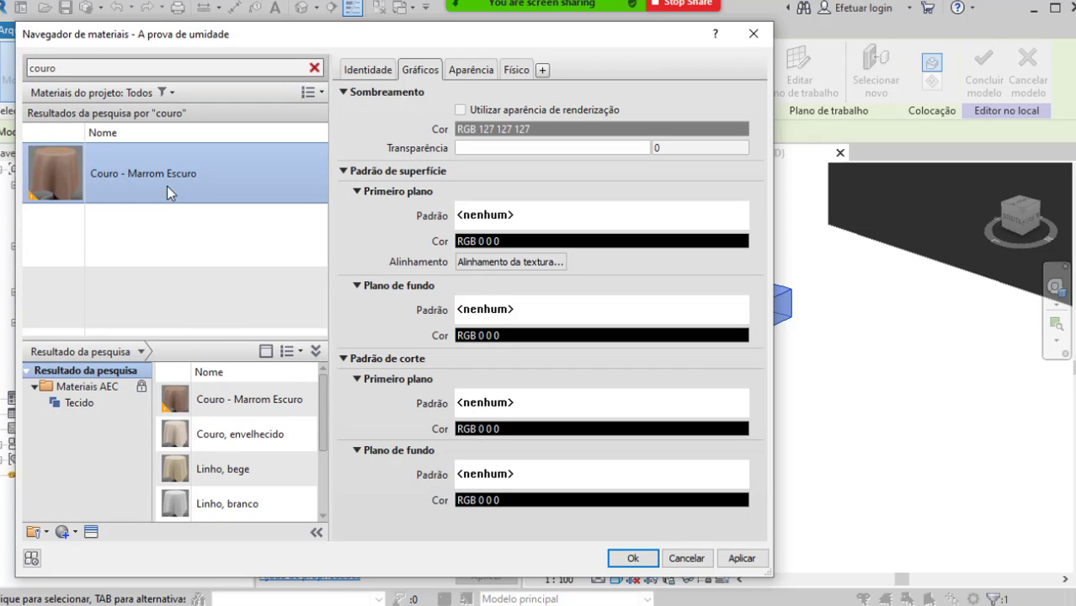
key(ctrl)
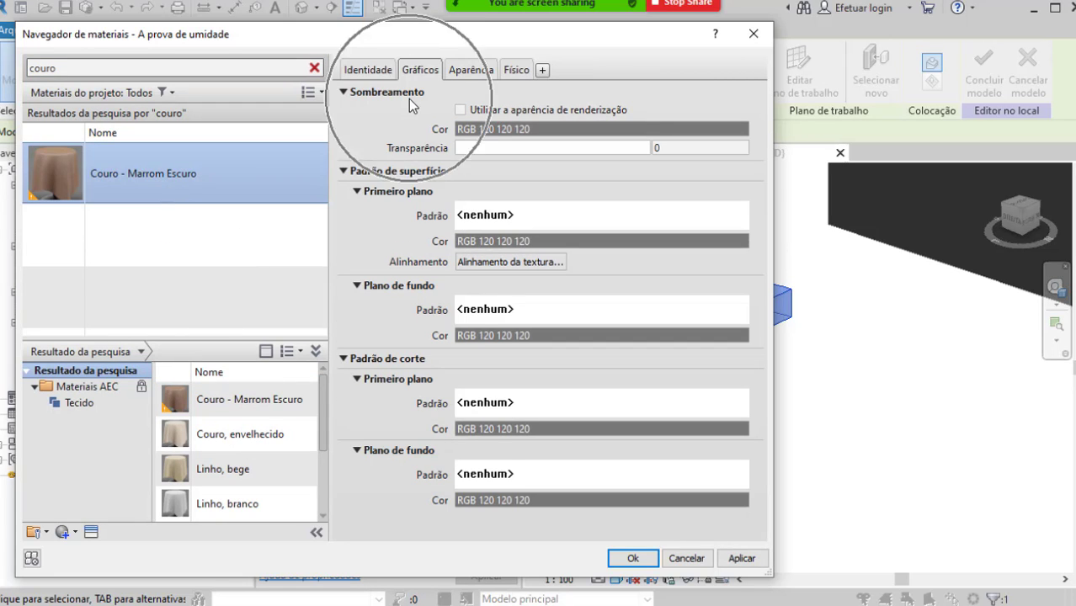
Step: Set the shading colour of the Couro - Marrom Escuro material to brown RGB 113 56 0
key(ctrl)
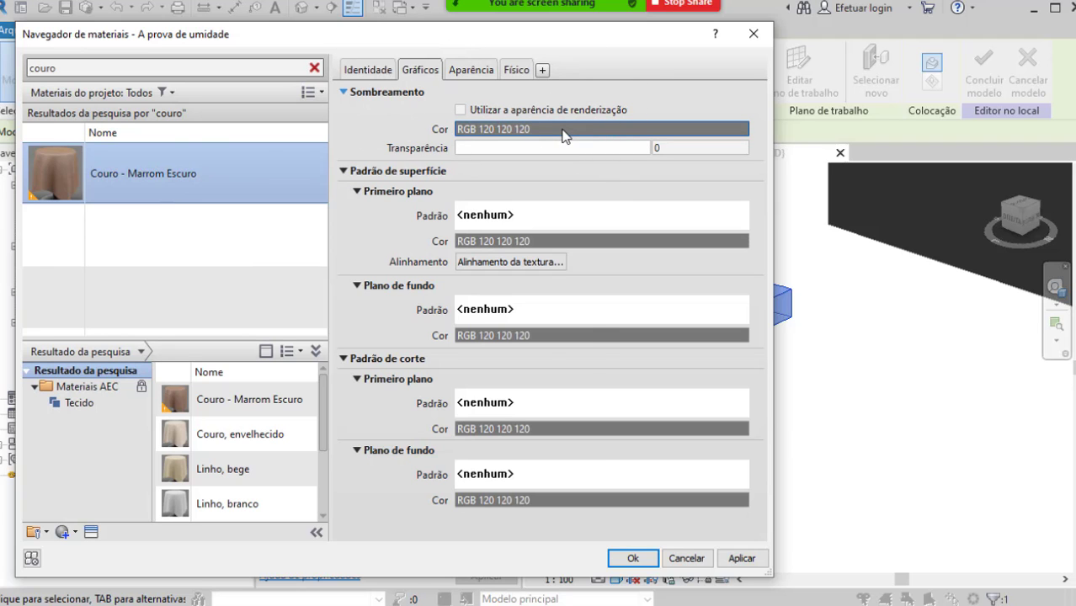
click(564, 132)
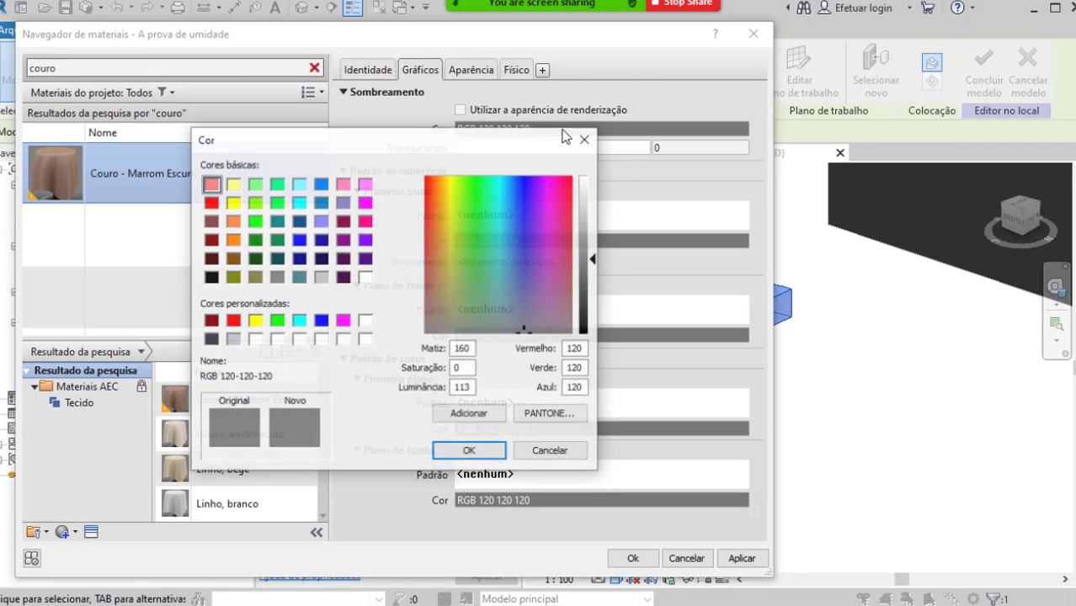
click(234, 259)
drag(593, 293, 593, 317)
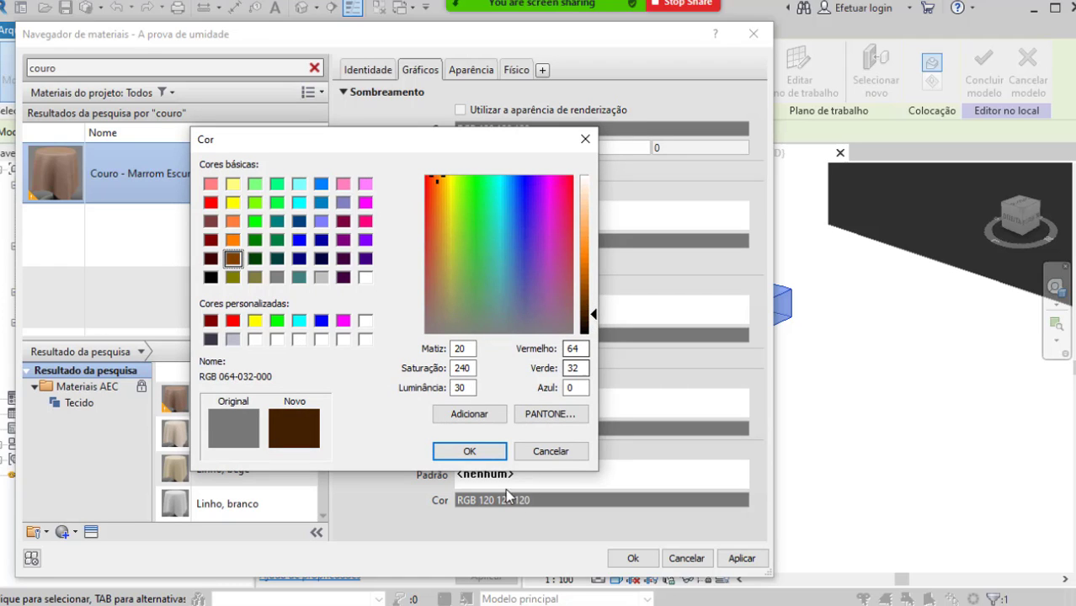
click(485, 448)
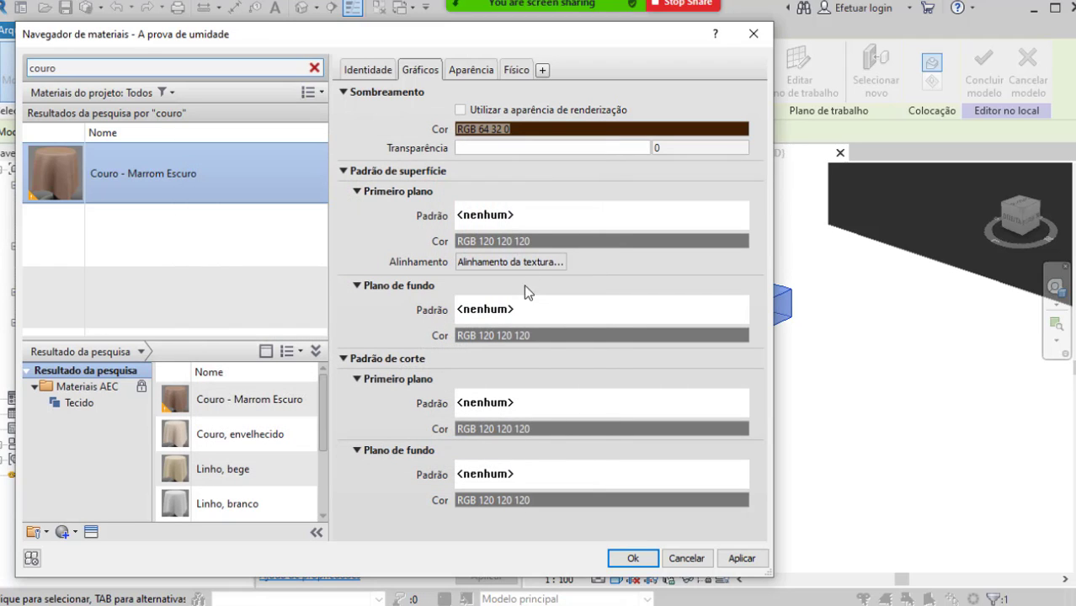
click(552, 128)
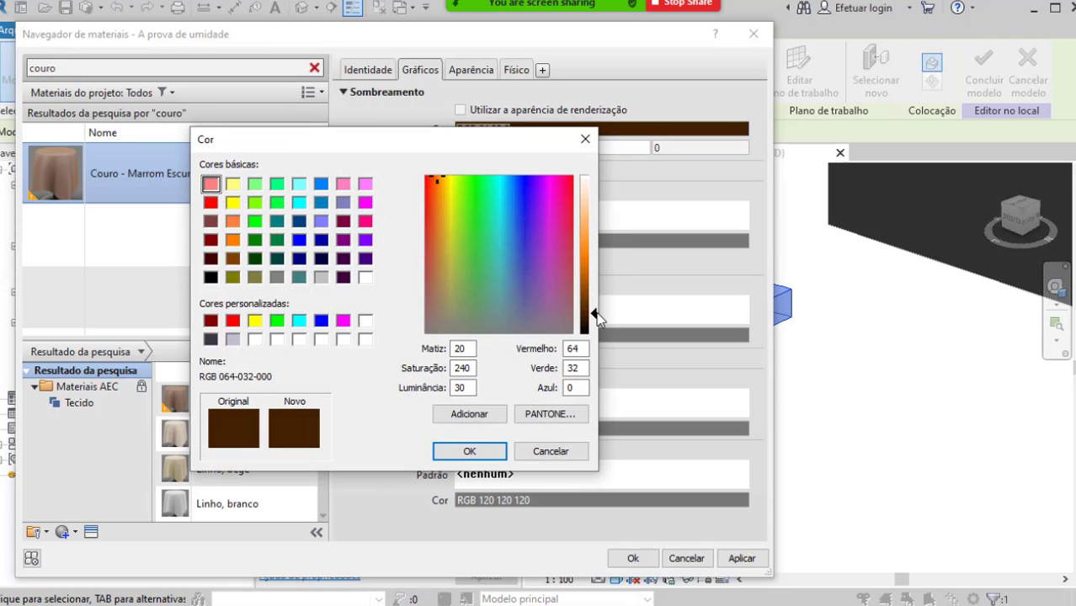
drag(596, 313, 597, 298)
click(468, 450)
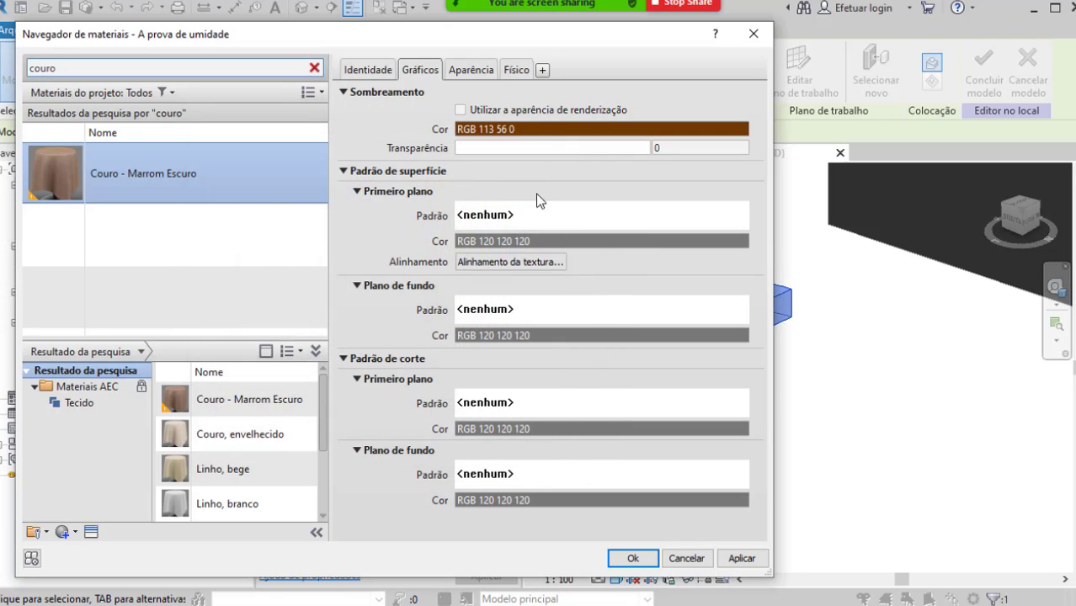
Step: Check the Aparência settings of the Couro - Marrom Escuro material and accept the material changes
click(409, 75)
click(472, 70)
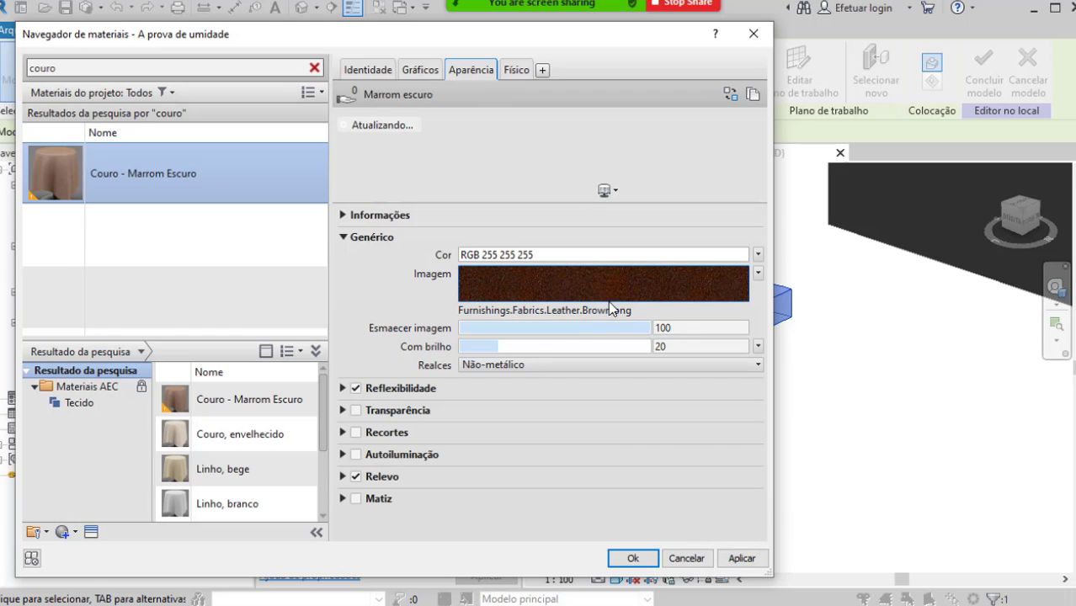
mouse_move(613, 303)
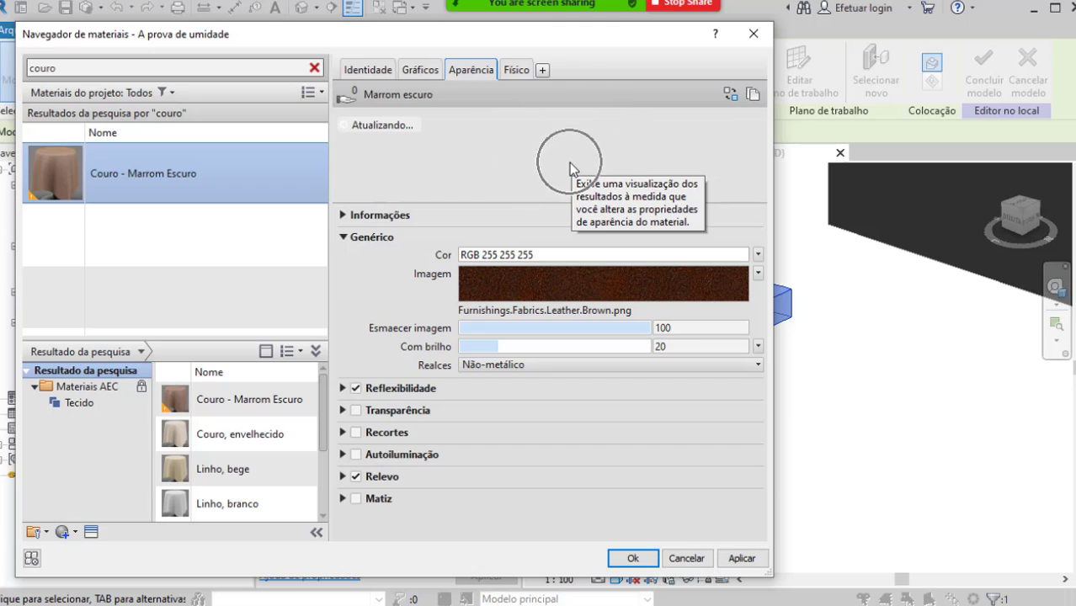
click(391, 136)
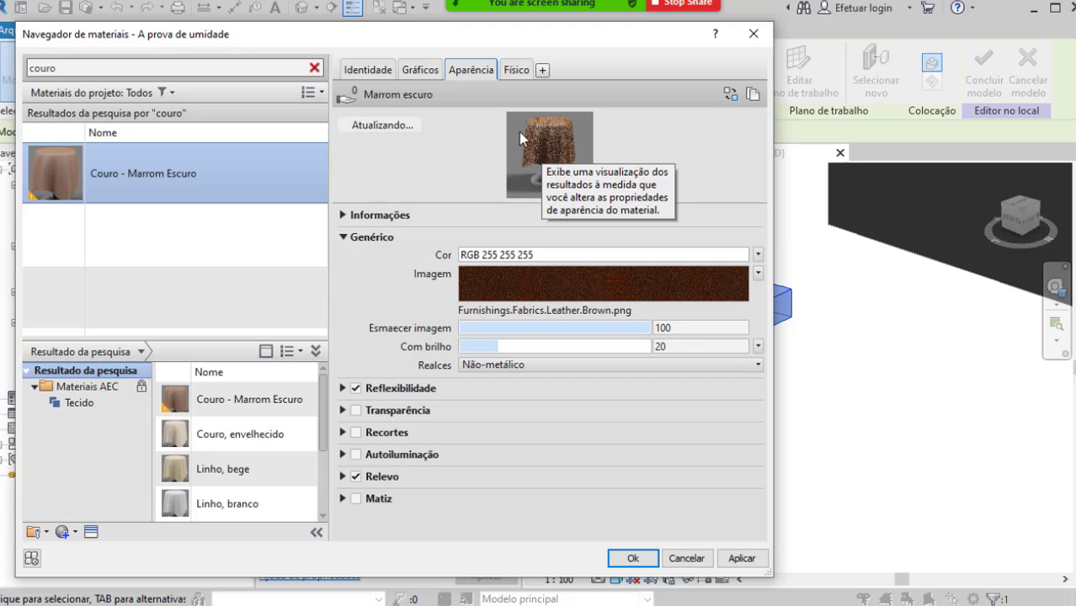
click(405, 74)
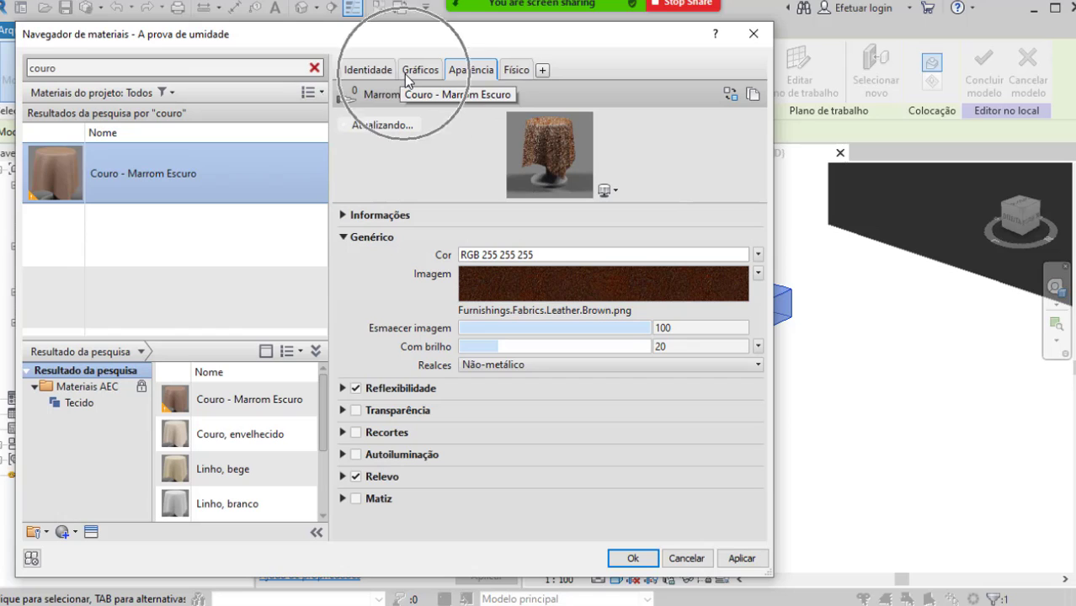
click(635, 562)
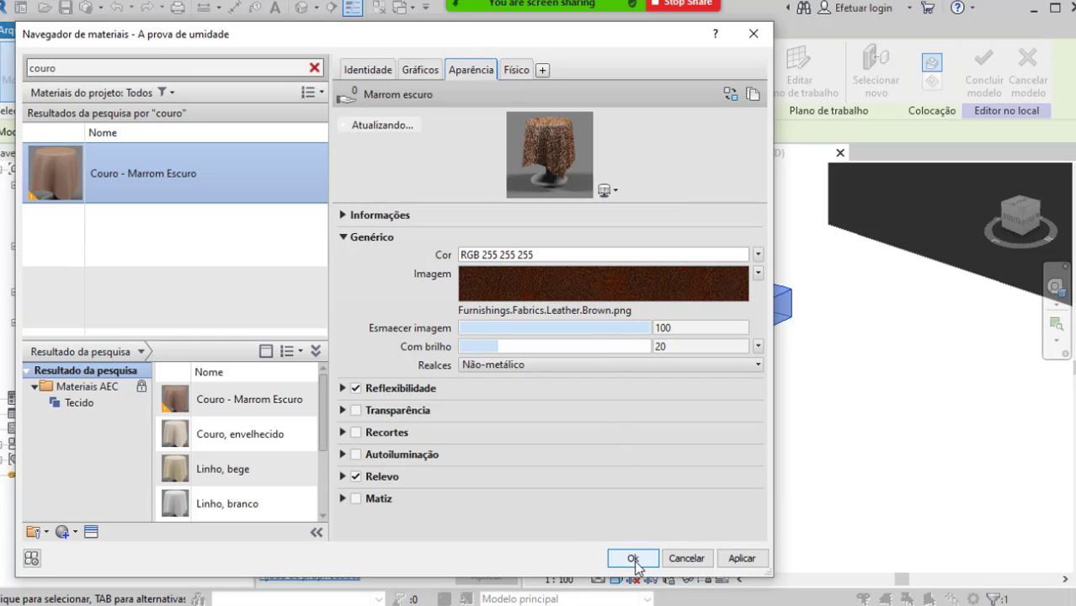
click(635, 562)
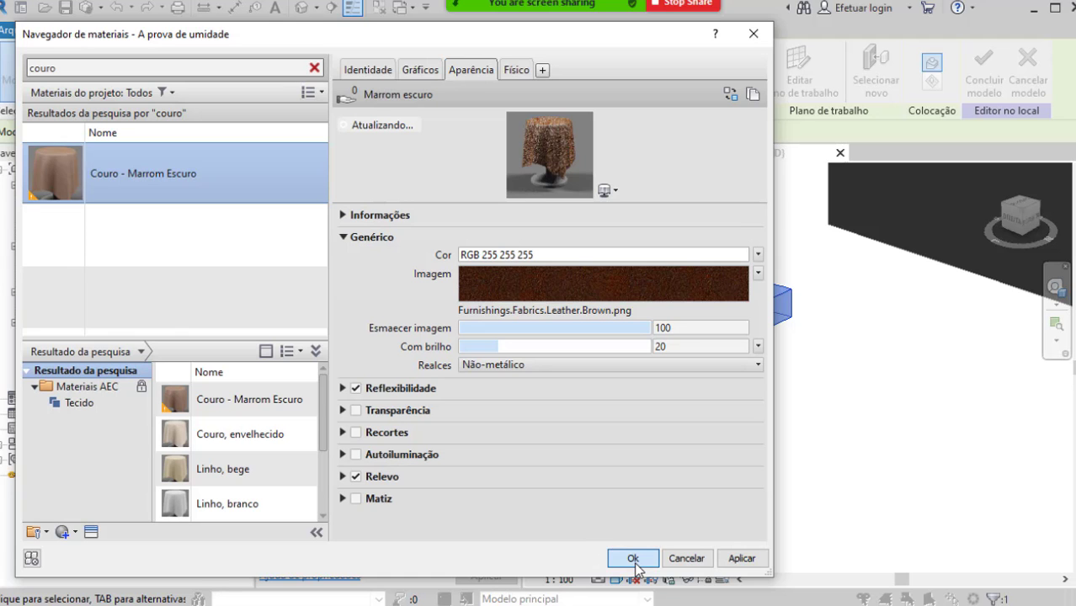
click(635, 562)
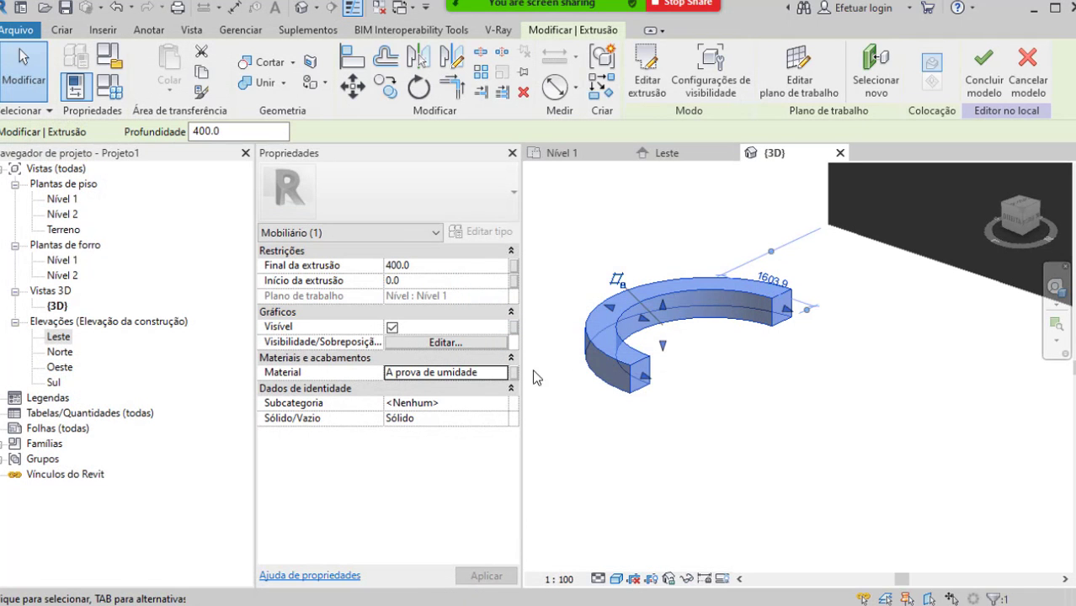
Step: Search the materials for "cou" and assign Couro - Marrom Escuro to the curved extrusion
click(476, 372)
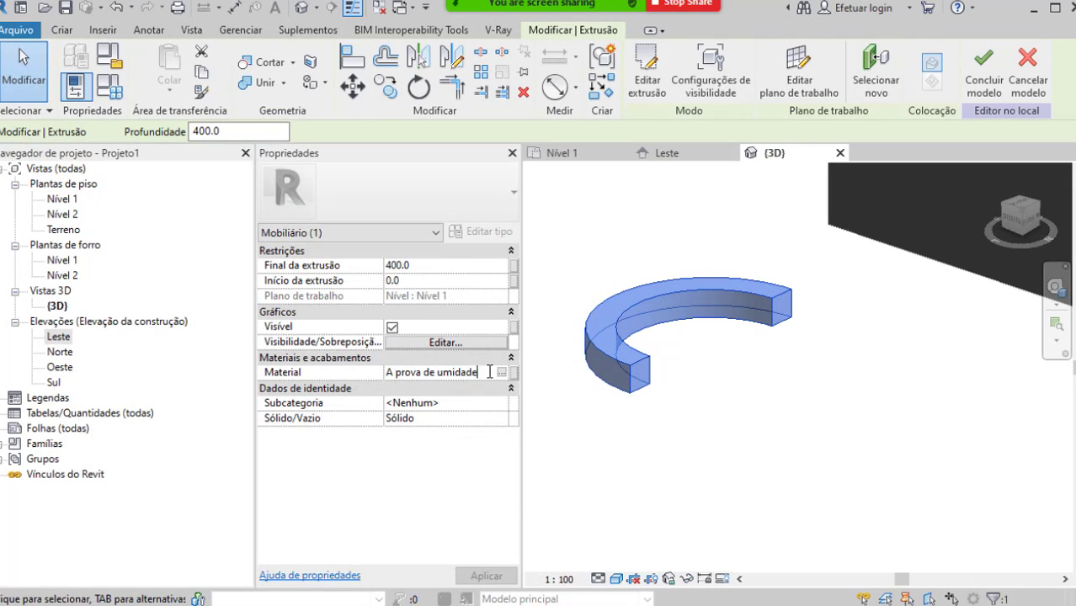
click(502, 373)
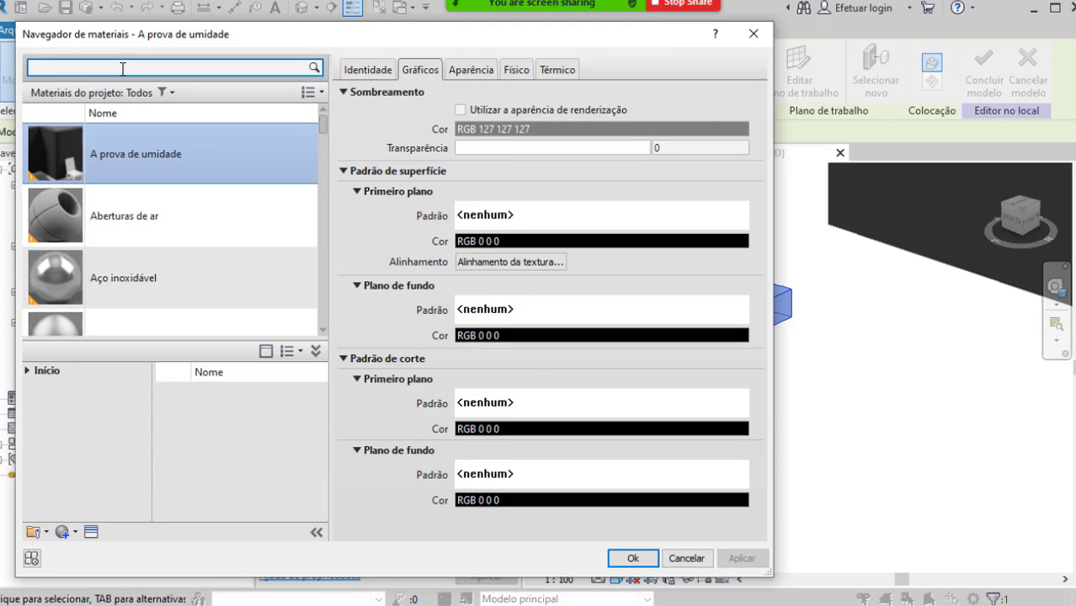
text(cou)
click(163, 173)
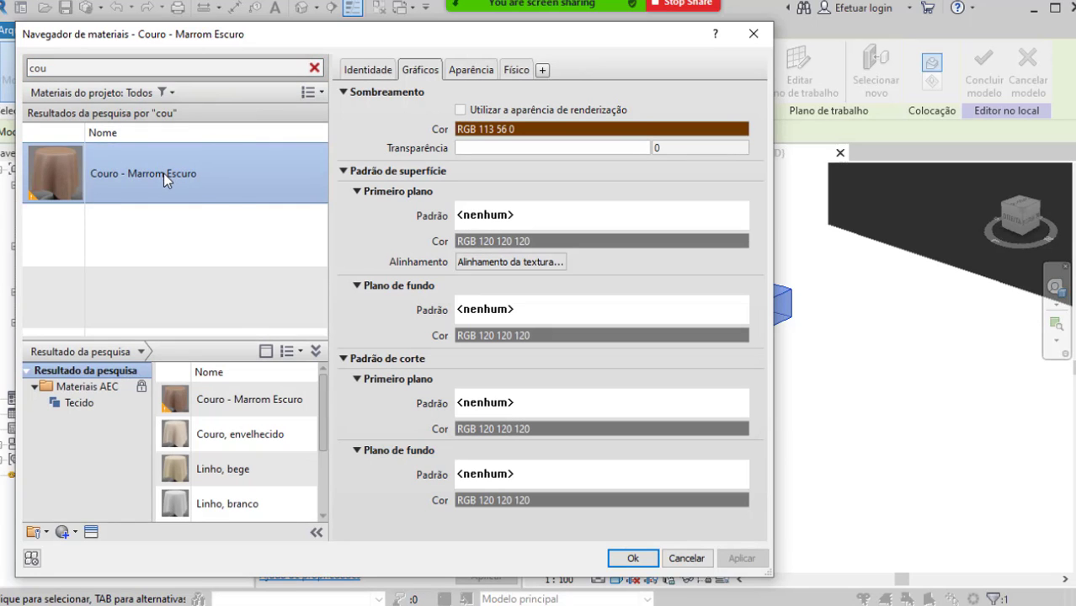
double_click(77, 179)
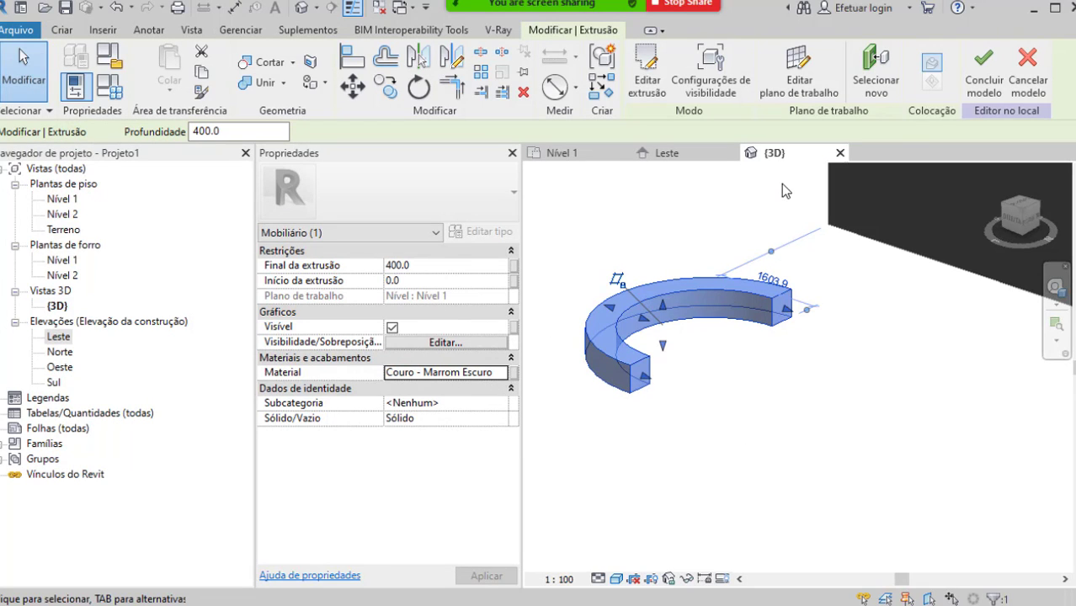
Step: Finish the in-place model of the curved furniture piece and view it beside the walls
key(ctrl)
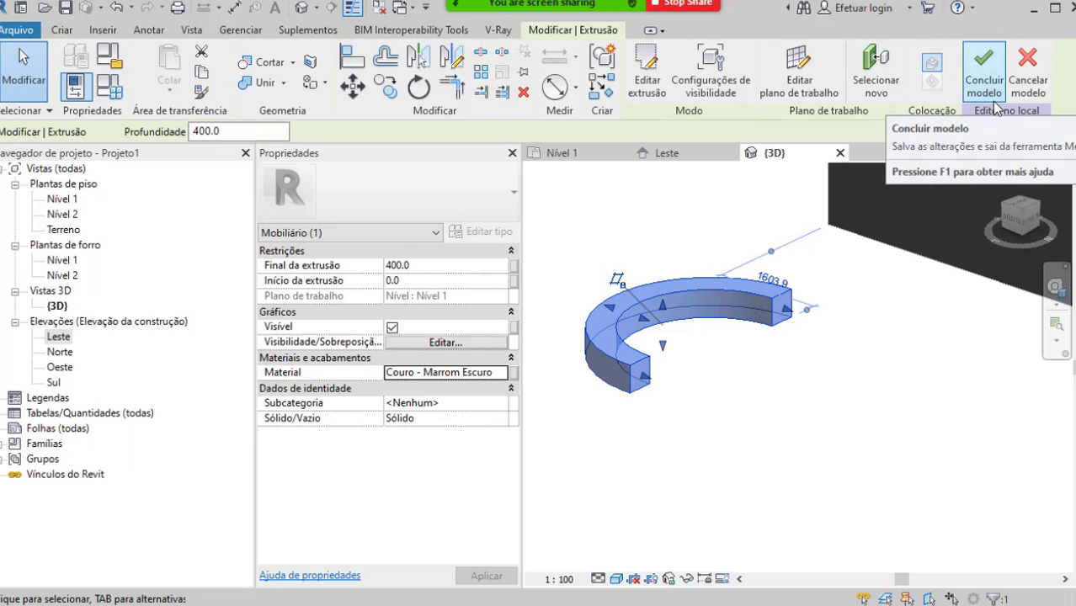
click(997, 106)
click(983, 85)
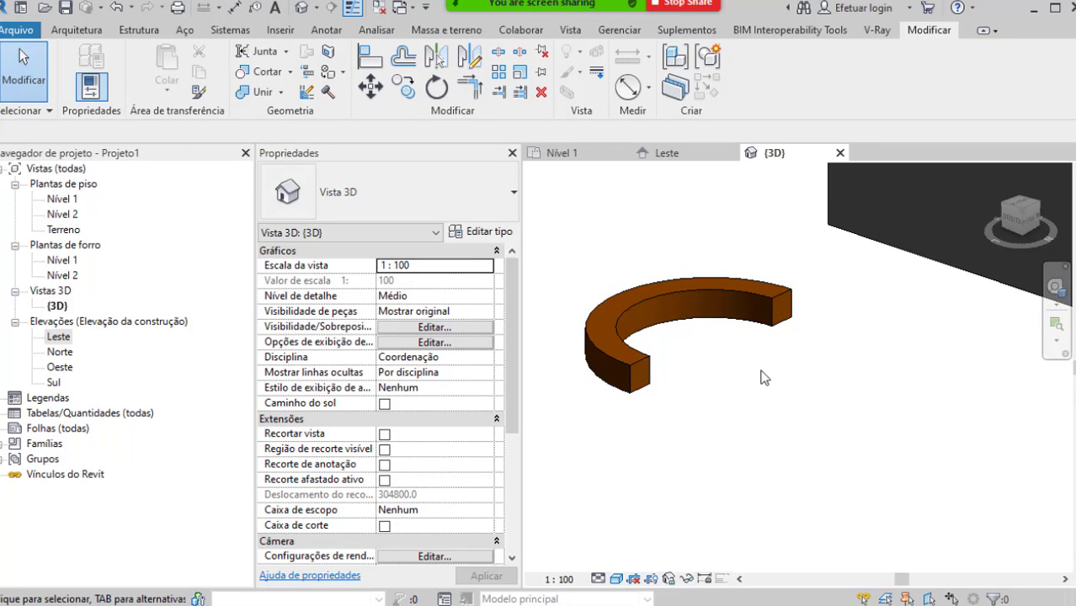
middle_drag(824, 435, 722, 490)
scroll(815, 468, down, 2)
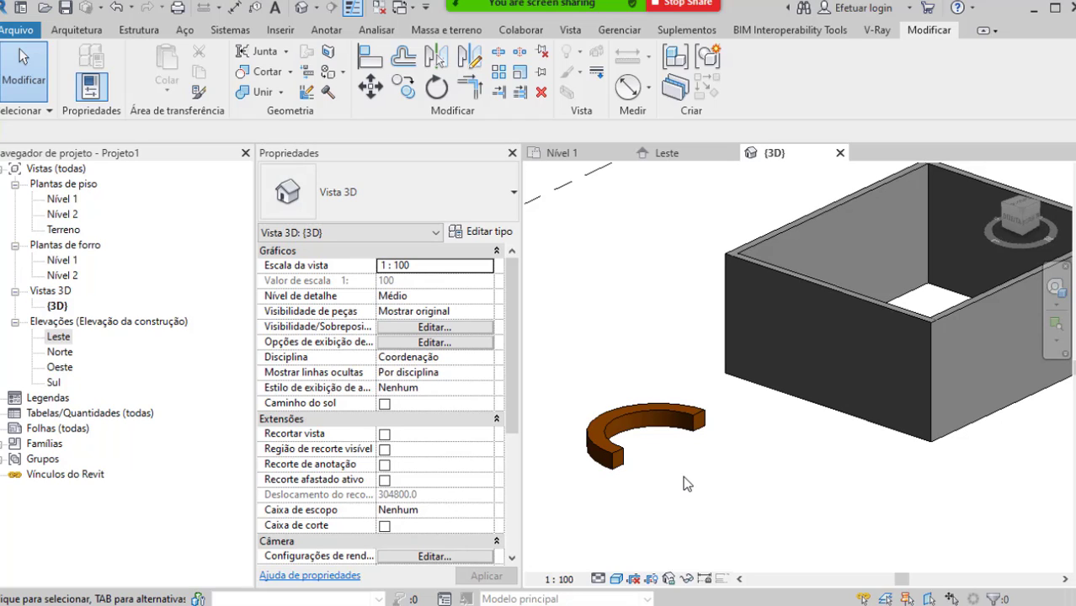
Step: Create a new in-place component in the Mobiliário category and name it mesa
click(78, 30)
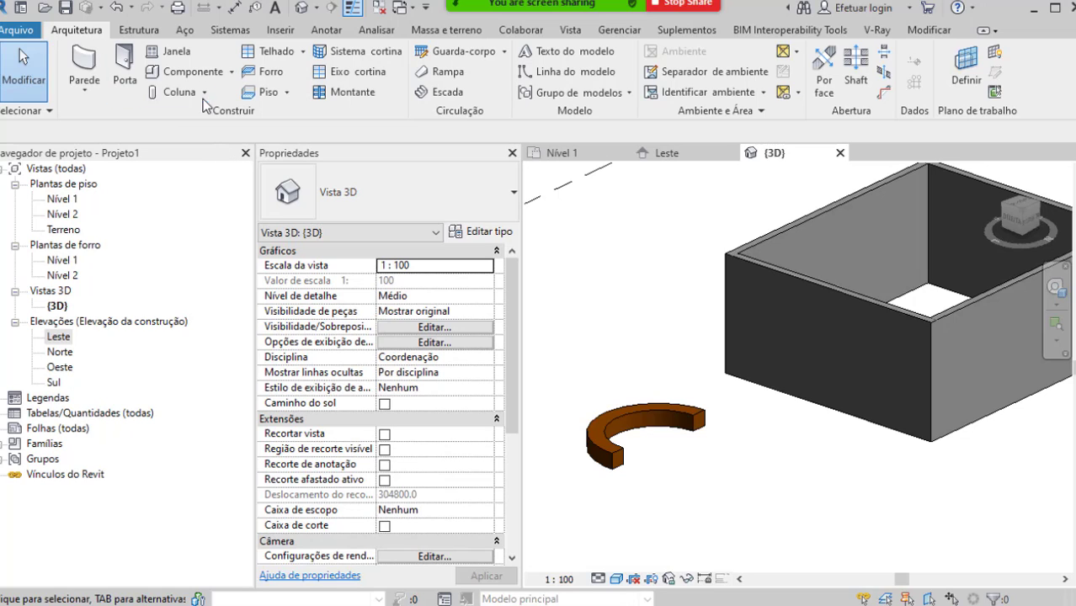
click(231, 76)
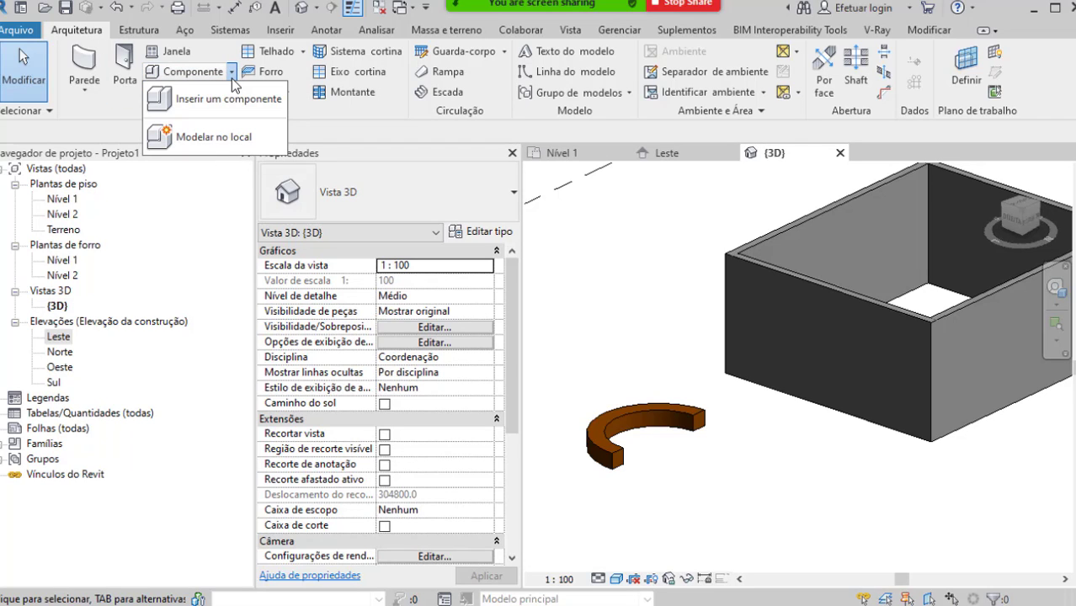
click(238, 144)
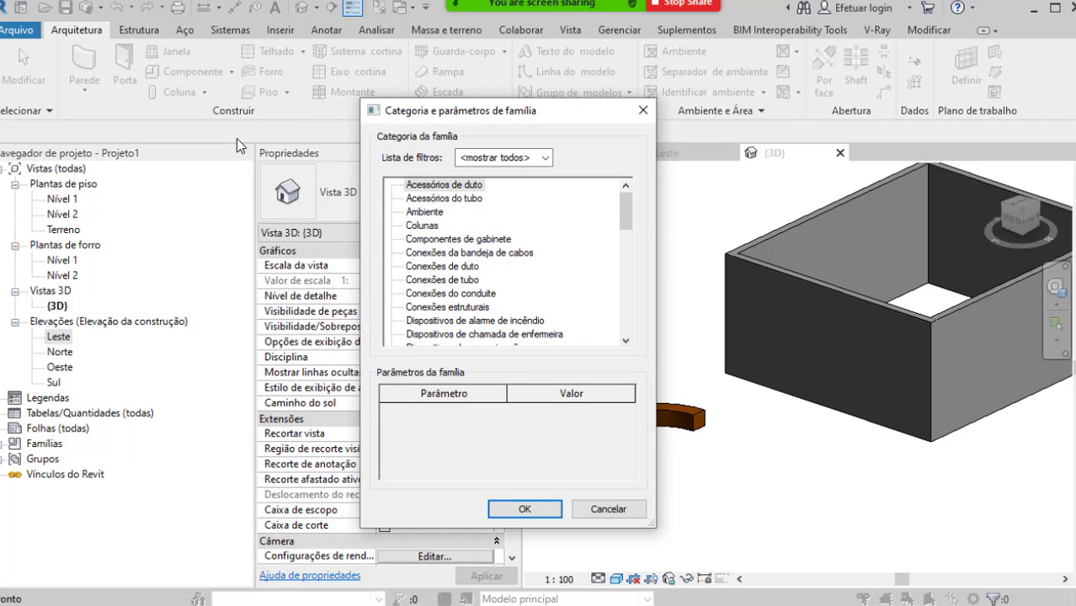
click(421, 241)
click(420, 202)
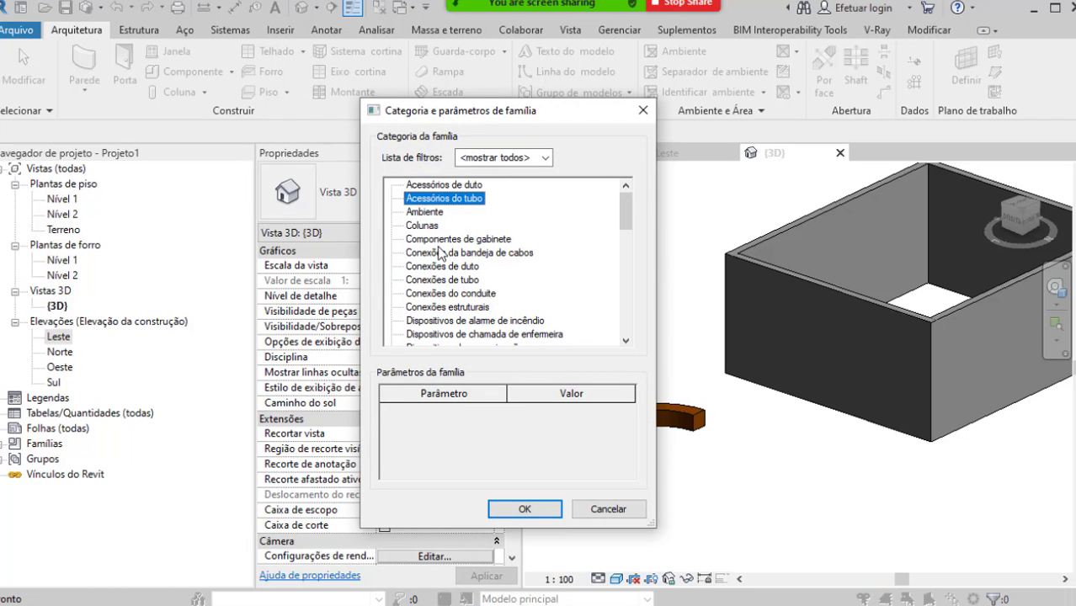
click(423, 225)
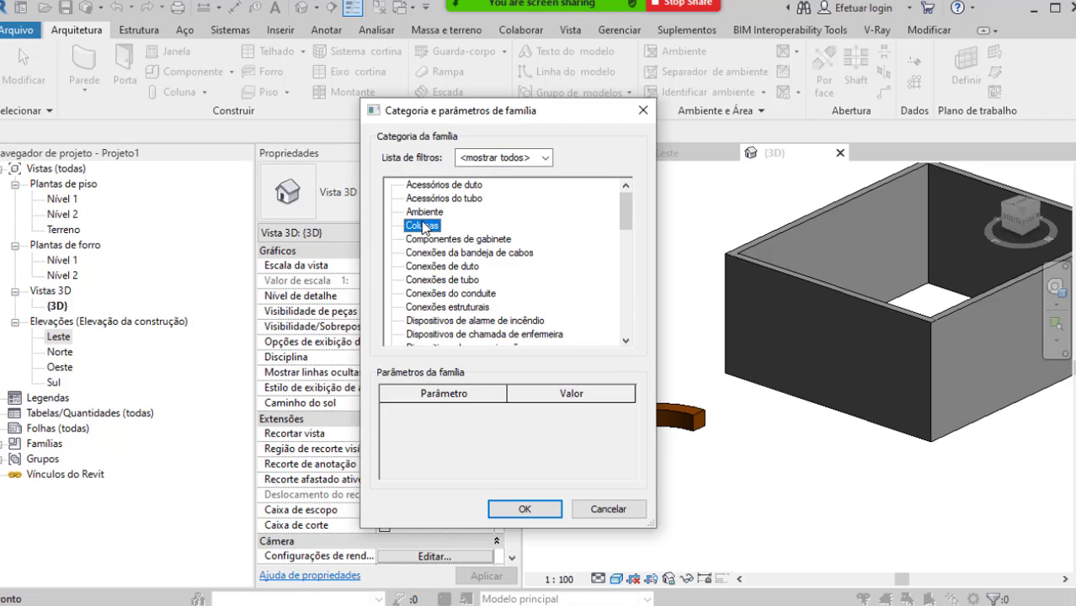
key(m)
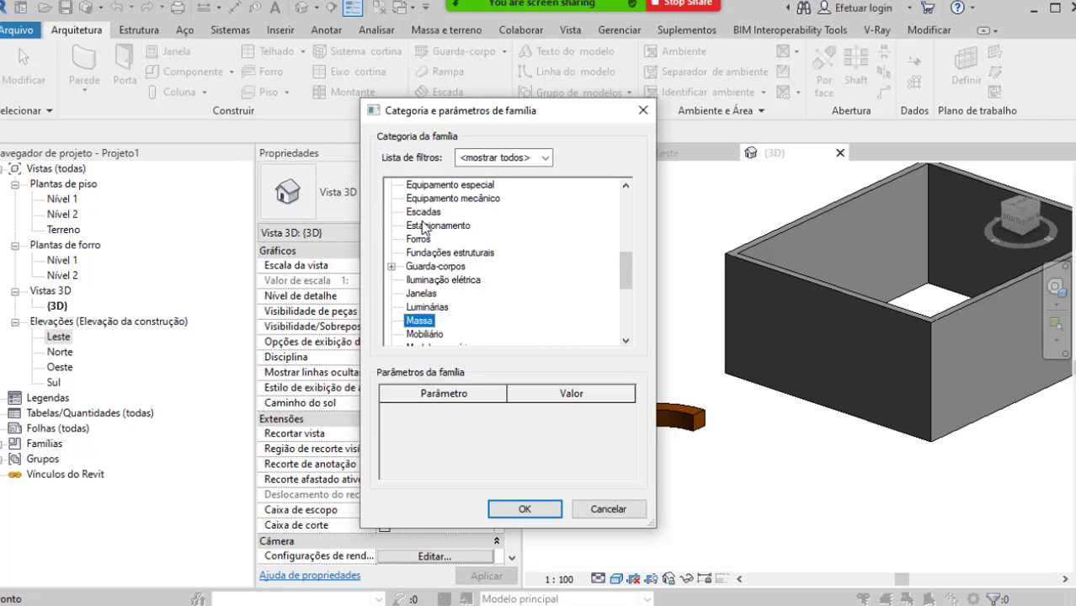
click(426, 335)
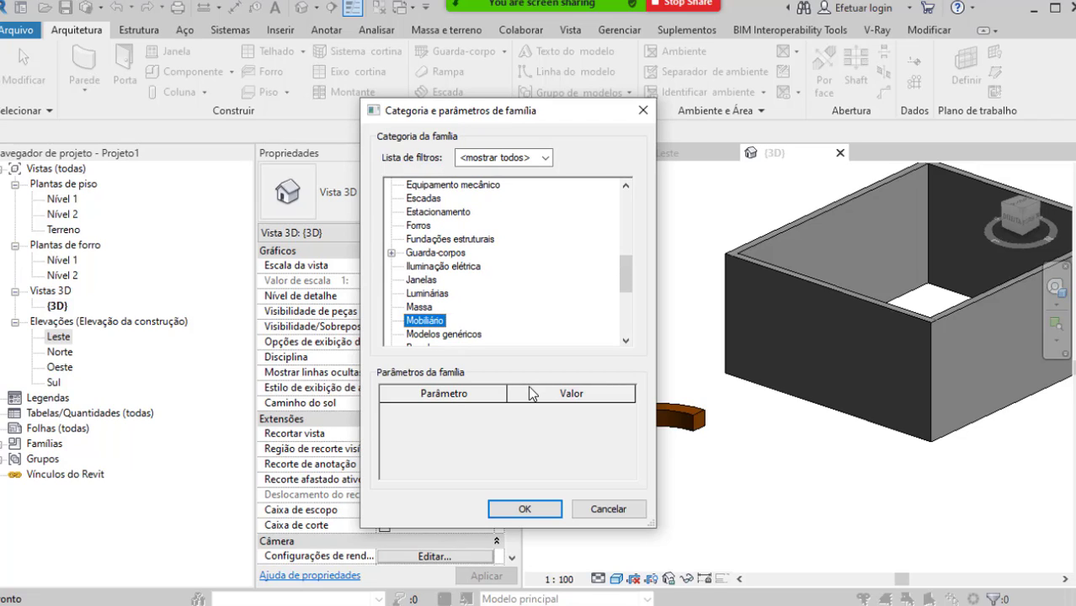
click(434, 324)
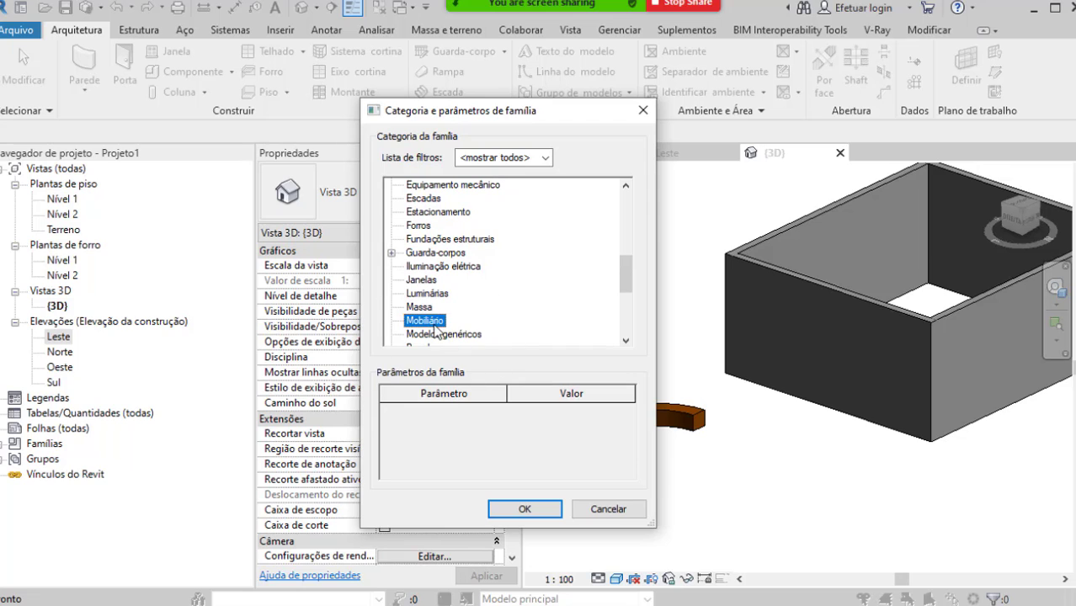
click(525, 510)
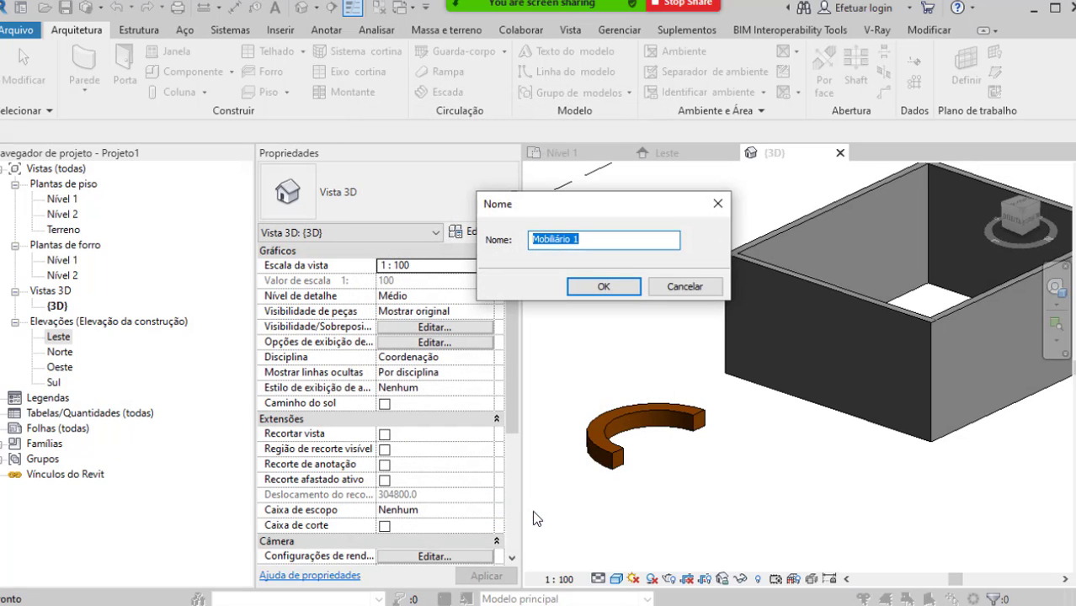
text(mesa)
click(603, 287)
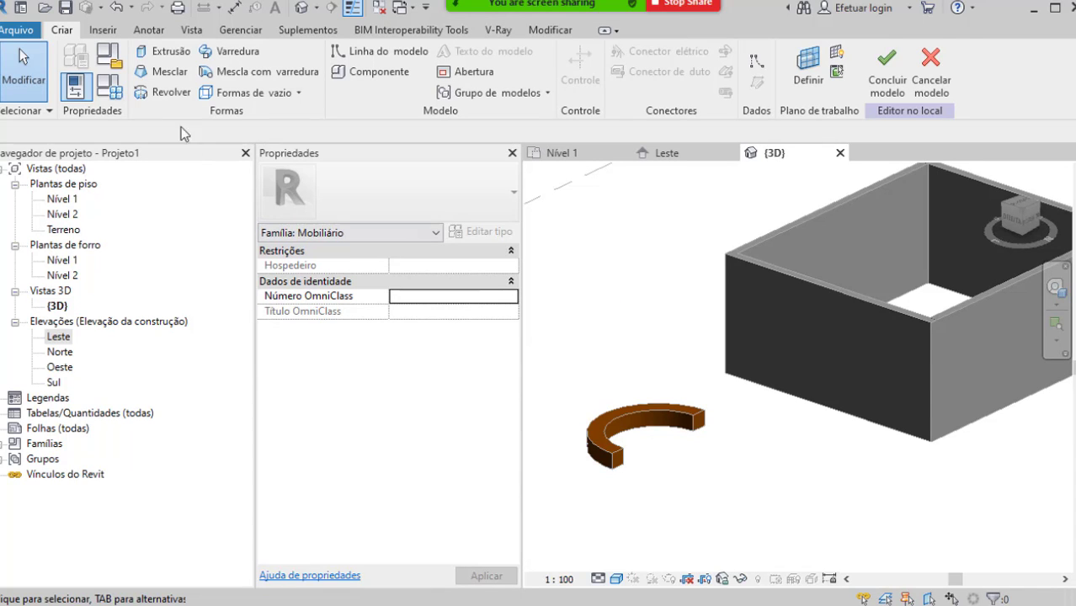
Step: Start a blend (Mesclar) and sketch its base as a circumscribed 10-sided polygon of about 220 radius inside the curved piece's opening
click(154, 76)
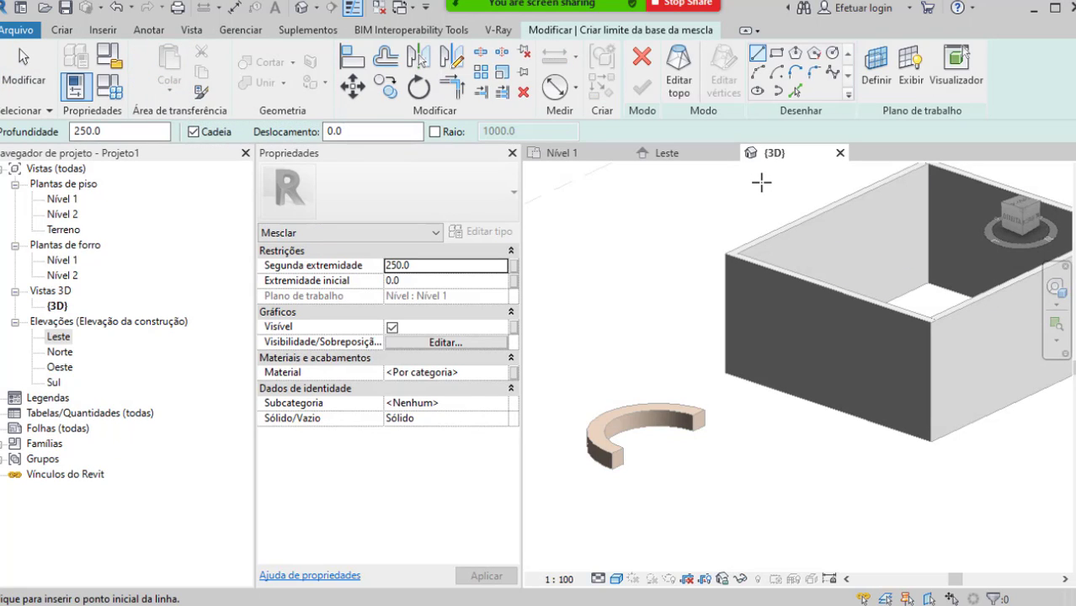
click(815, 54)
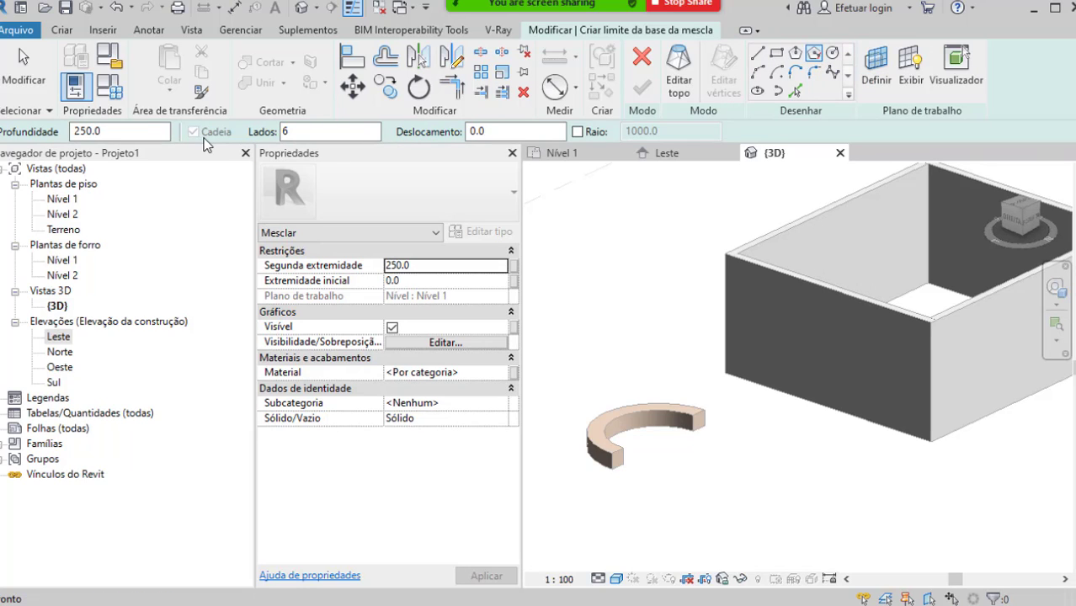
drag(321, 134, 271, 127)
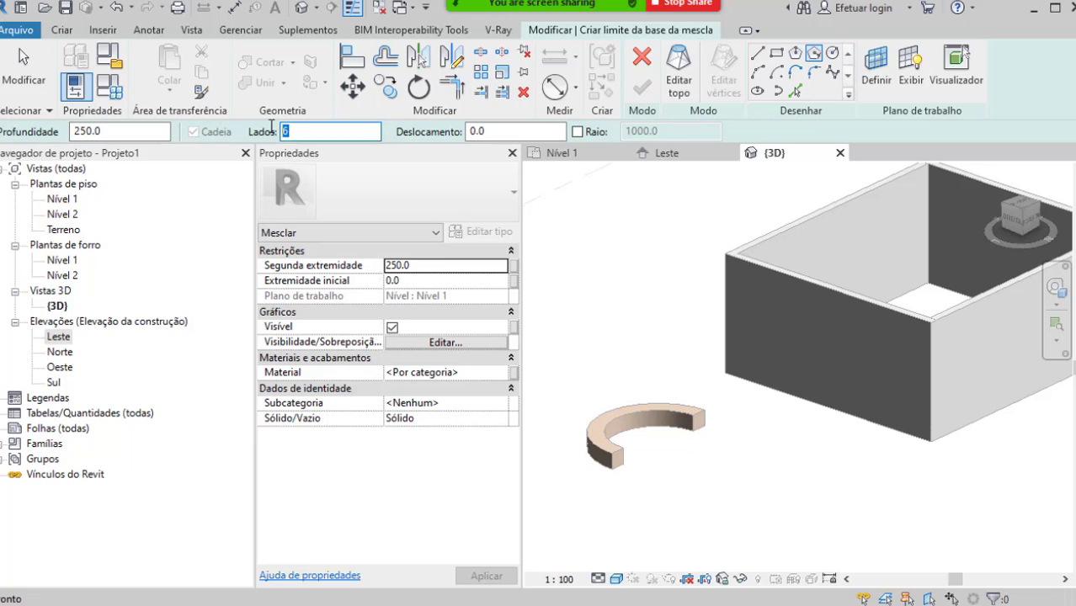
text(10)
click(329, 132)
click(307, 135)
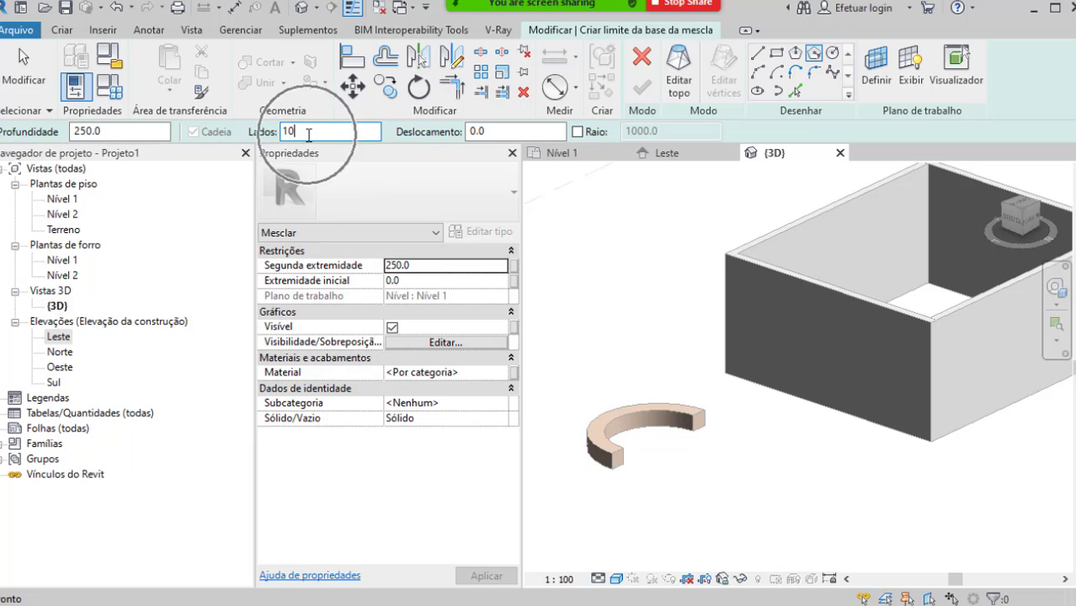
scroll(710, 438, up, 5)
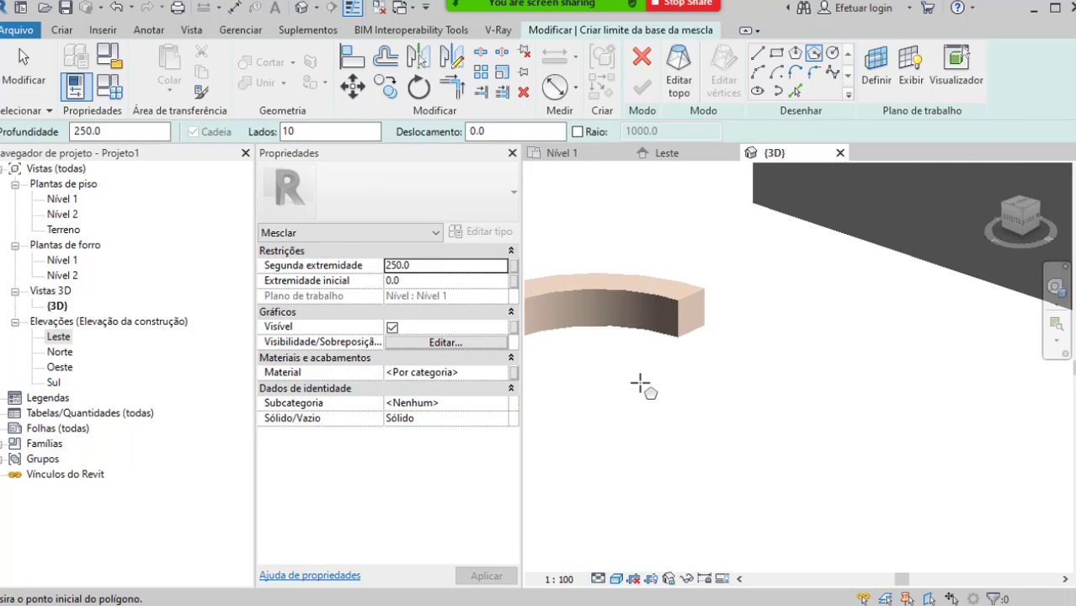
click(669, 390)
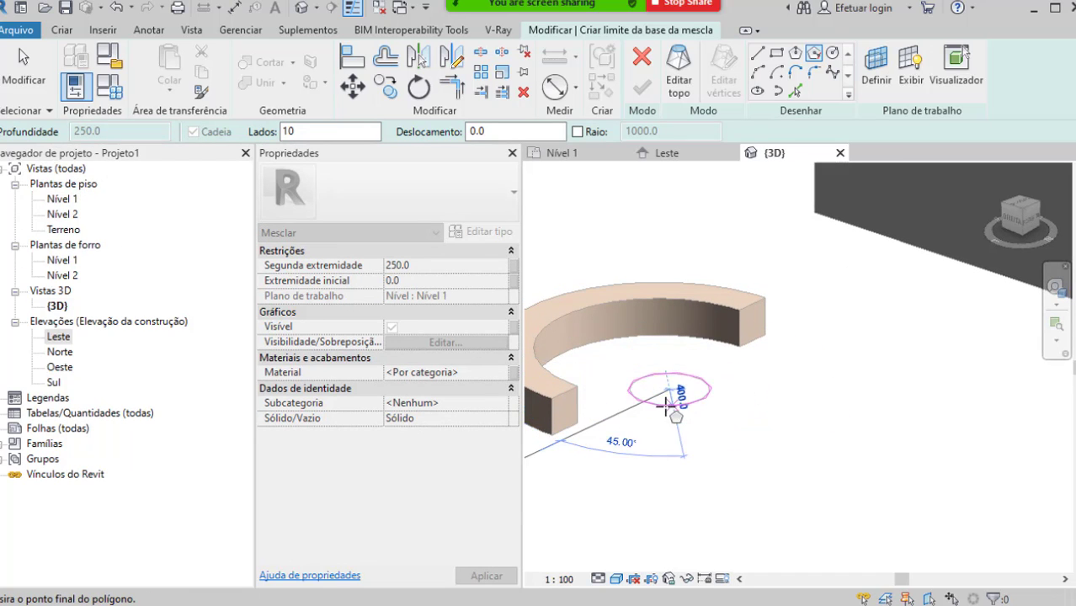
scroll(669, 407, up, 2)
scroll(670, 407, up, 2)
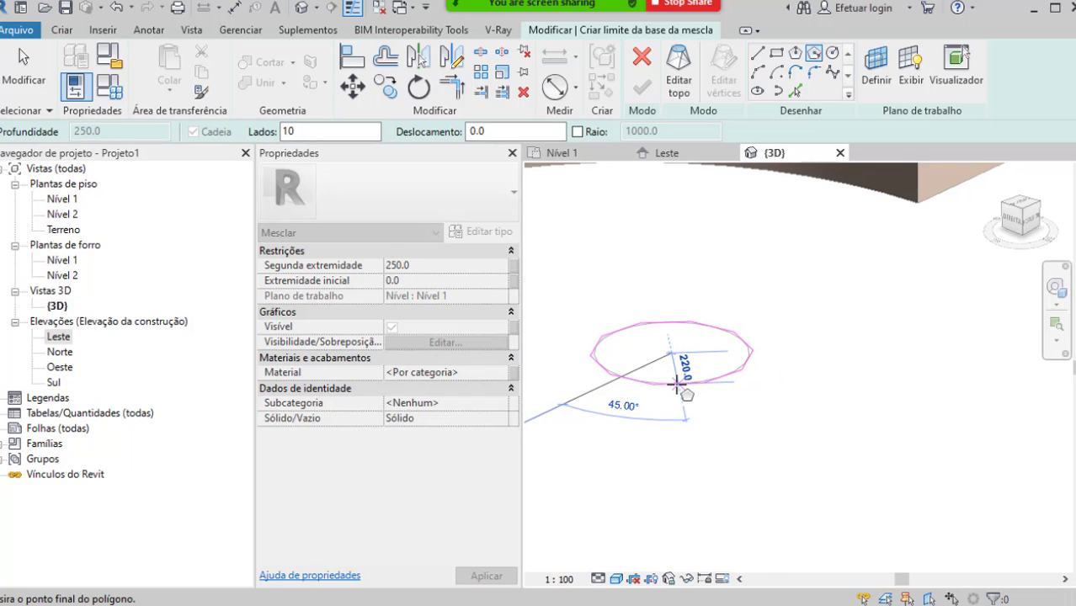
click(678, 385)
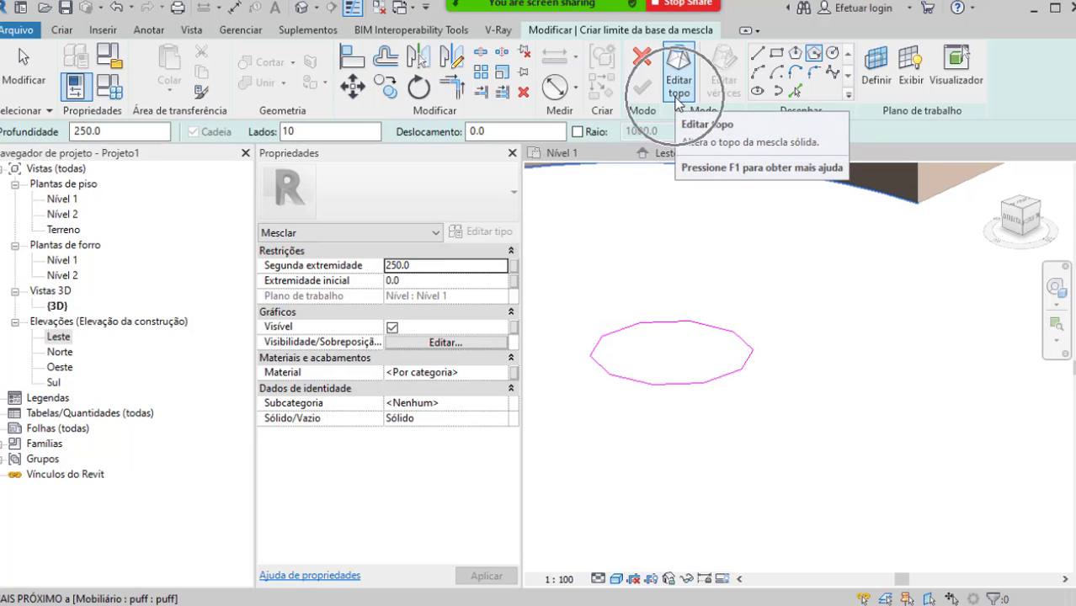
Step: Sketch the blend's top boundary as a circle of about 400 radius around the base polygon, working from the top view
click(678, 80)
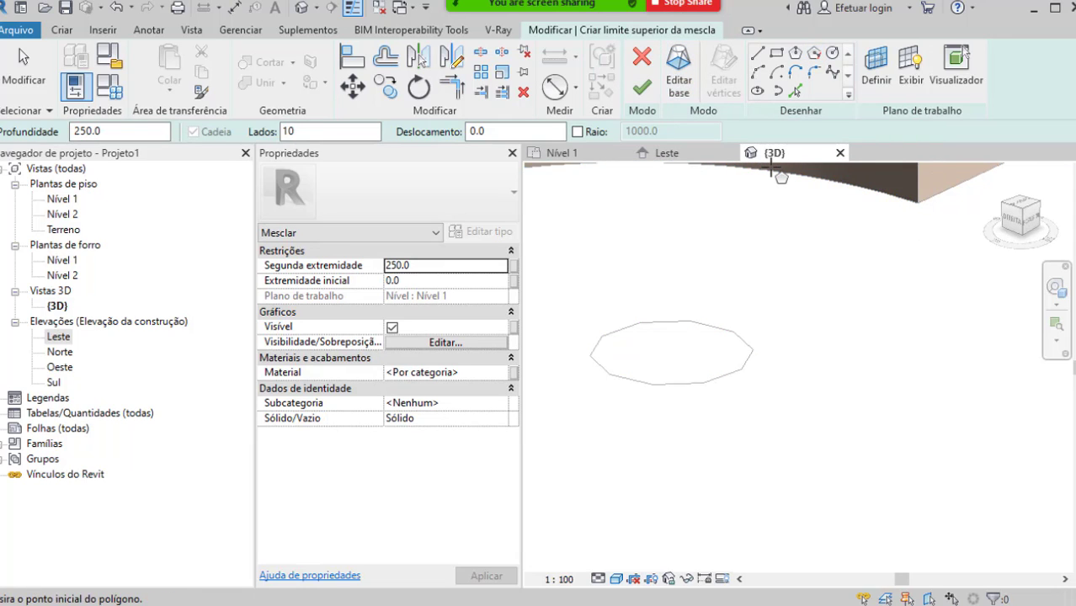
click(1023, 208)
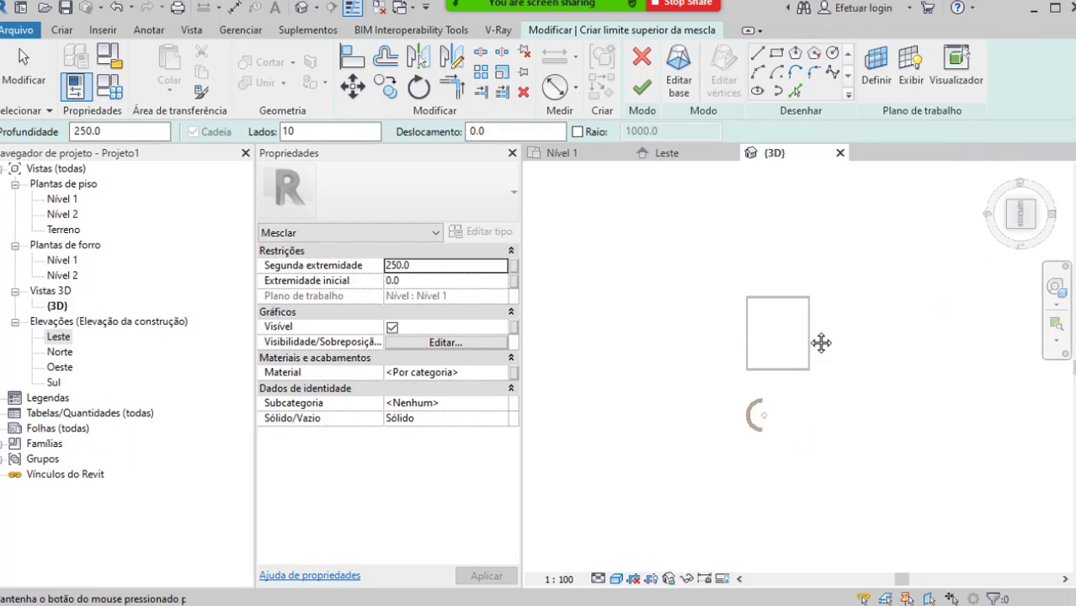
scroll(733, 375, up, 4)
click(697, 336)
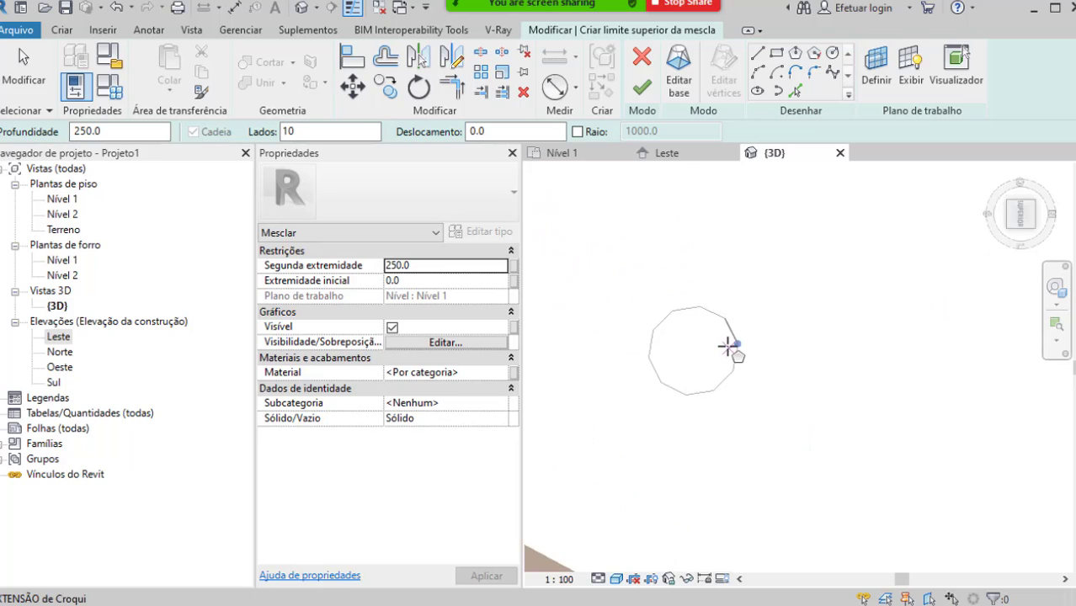
click(833, 54)
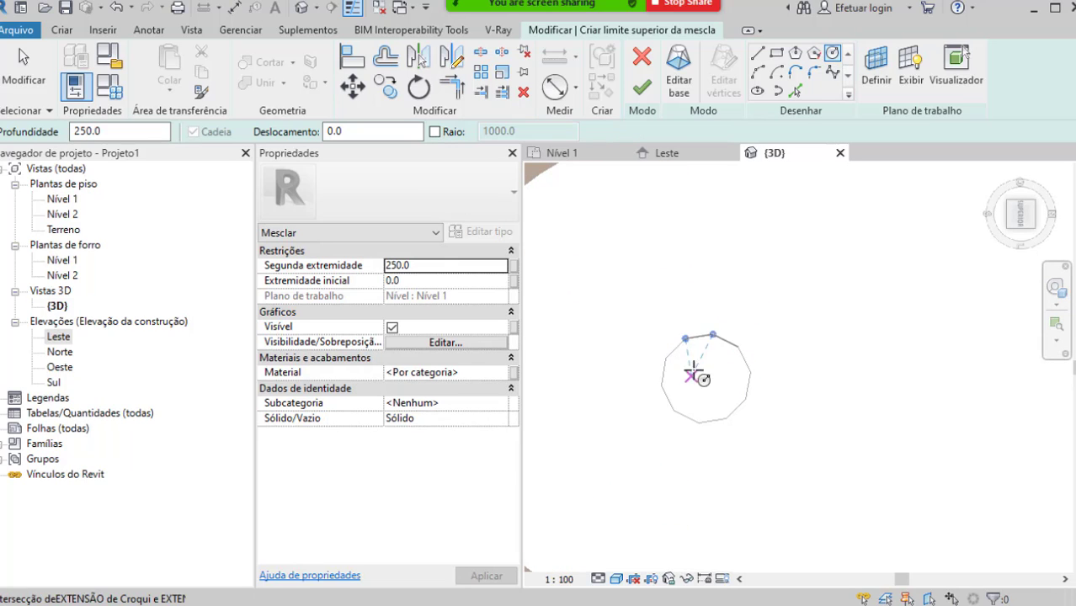
click(735, 378)
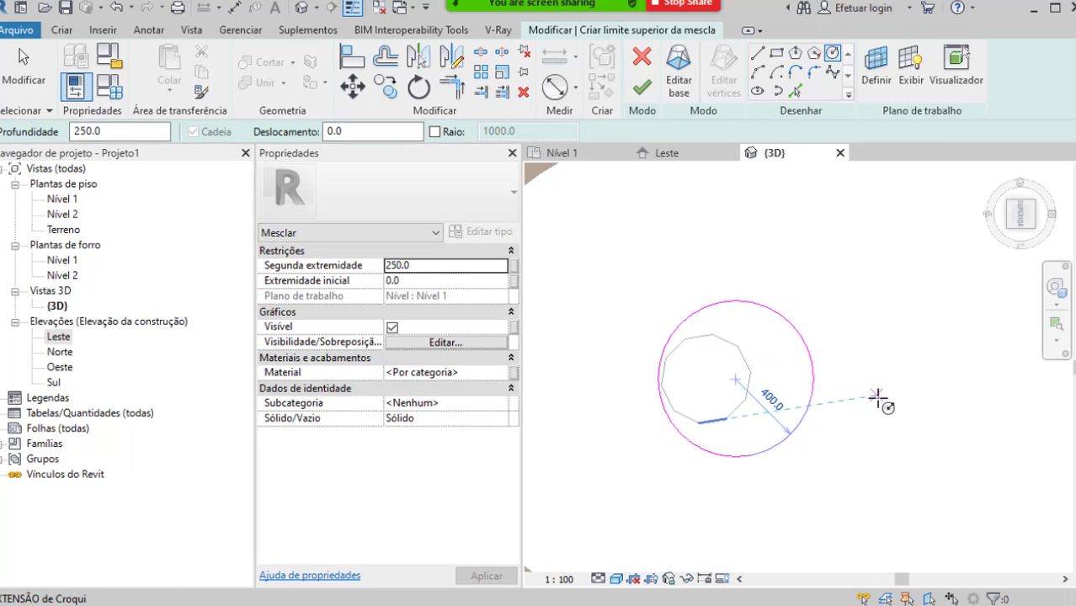
Step: Set the blend's Segunda extremidade to 900, finish the blend and view it in 3D beside the curved piece
click(454, 267)
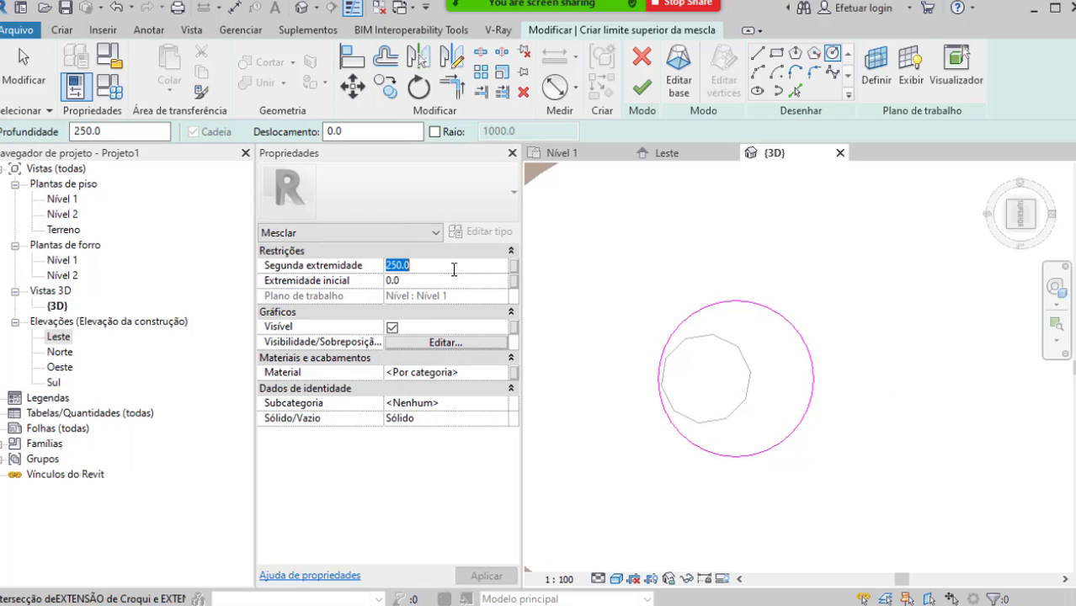
click(449, 279)
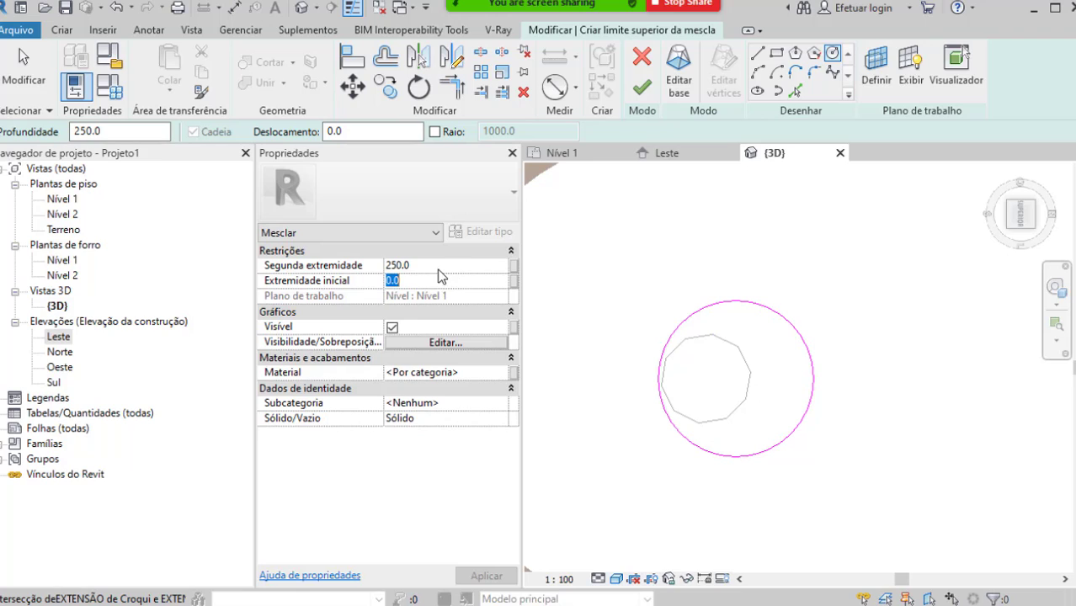
click(447, 266)
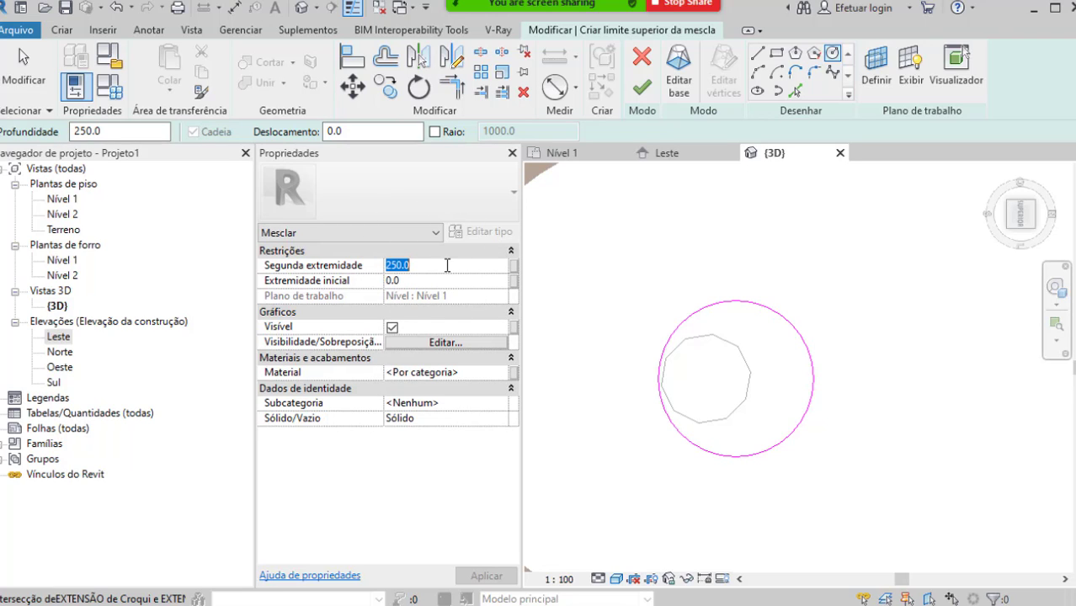
text(90)
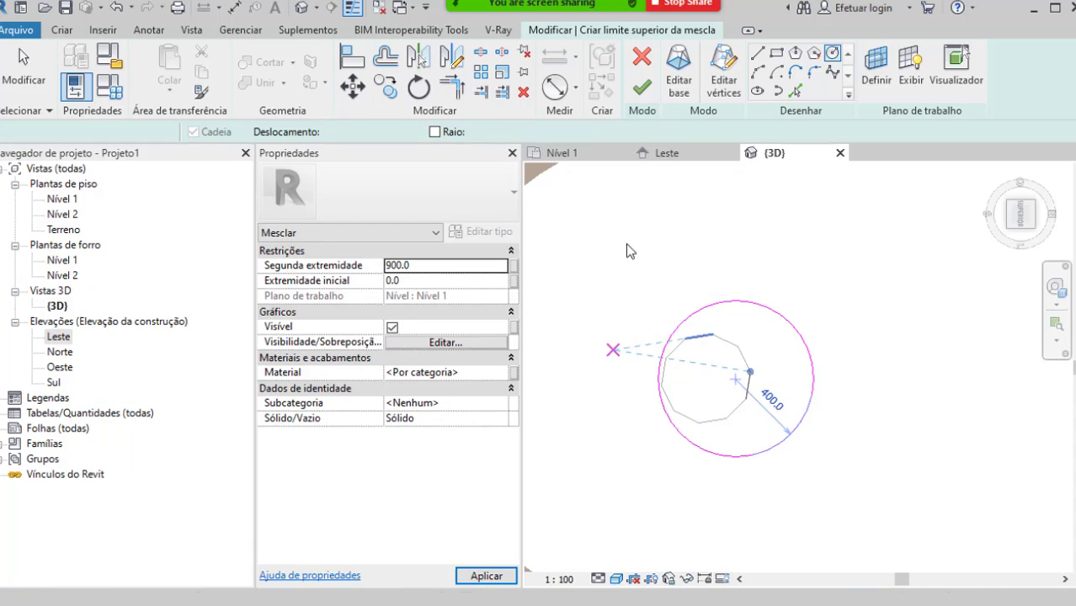
click(646, 93)
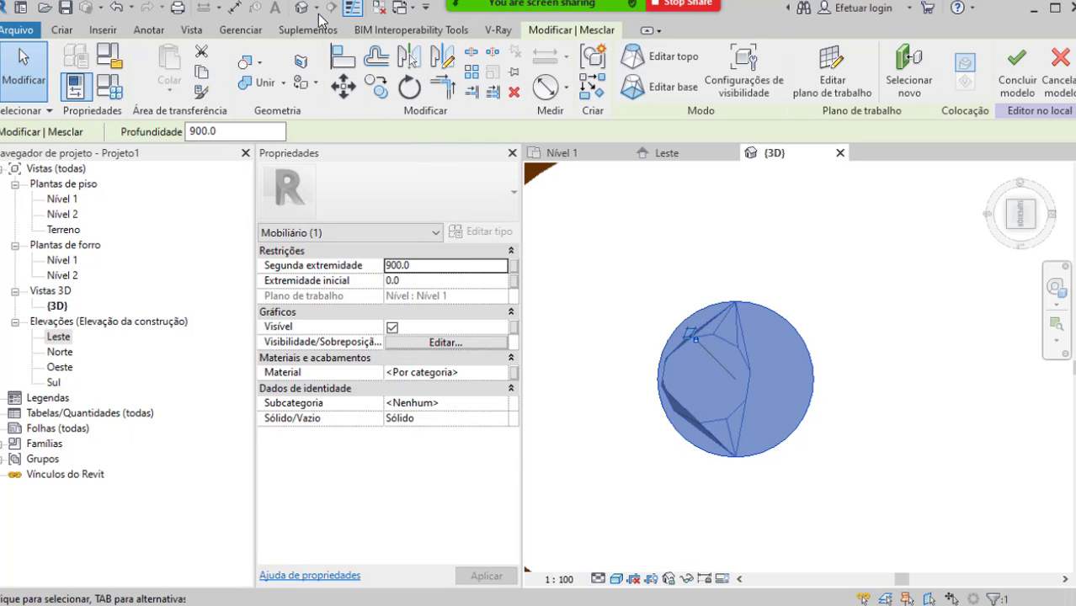
key(Escape)
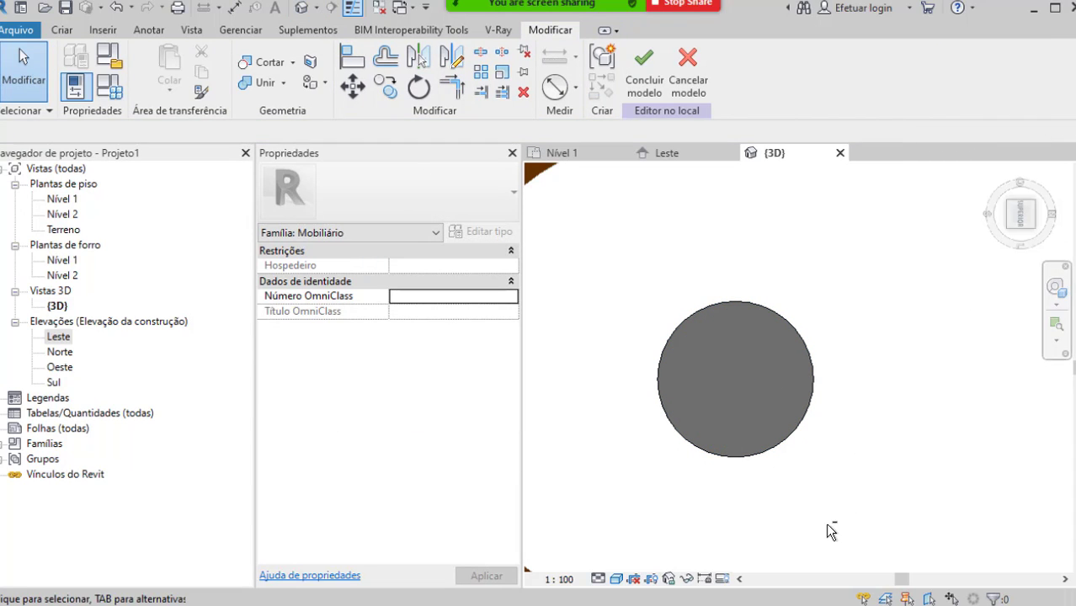
shift+middle_drag(828, 529, 757, 561)
shift+middle_drag(810, 468, 823, 507)
scroll(845, 476, down, 4)
scroll(824, 506, up, 3)
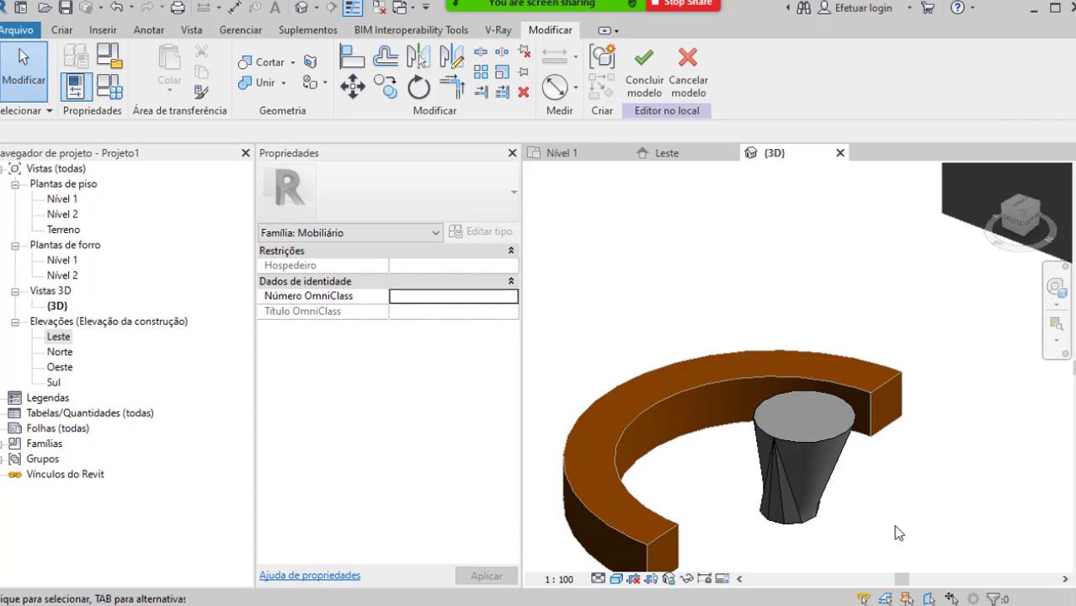
Step: Open the material selection for the blend and search the materials for "madei"
click(845, 436)
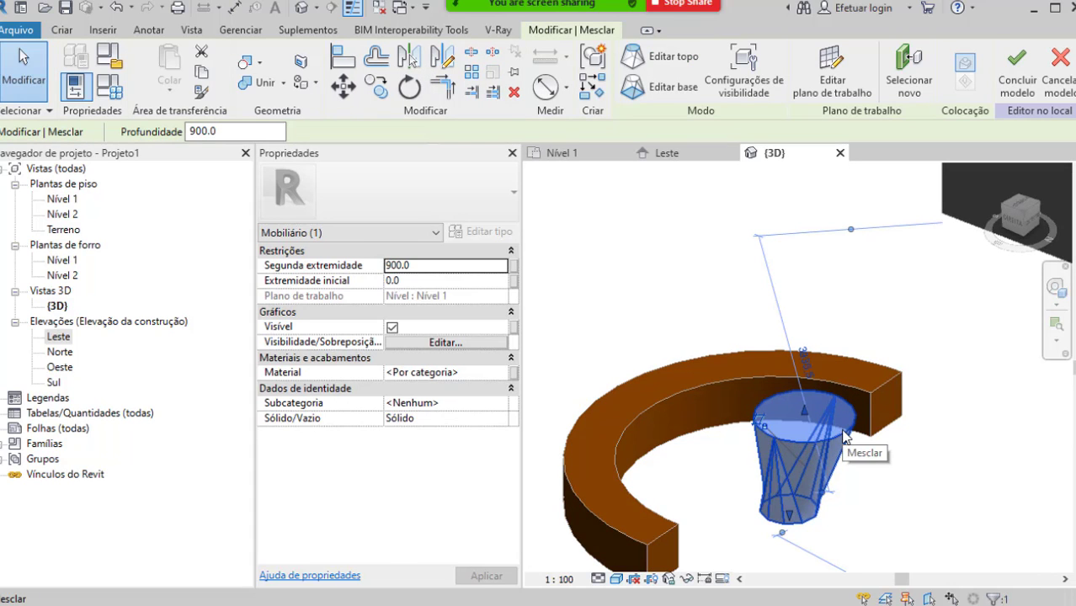
click(473, 377)
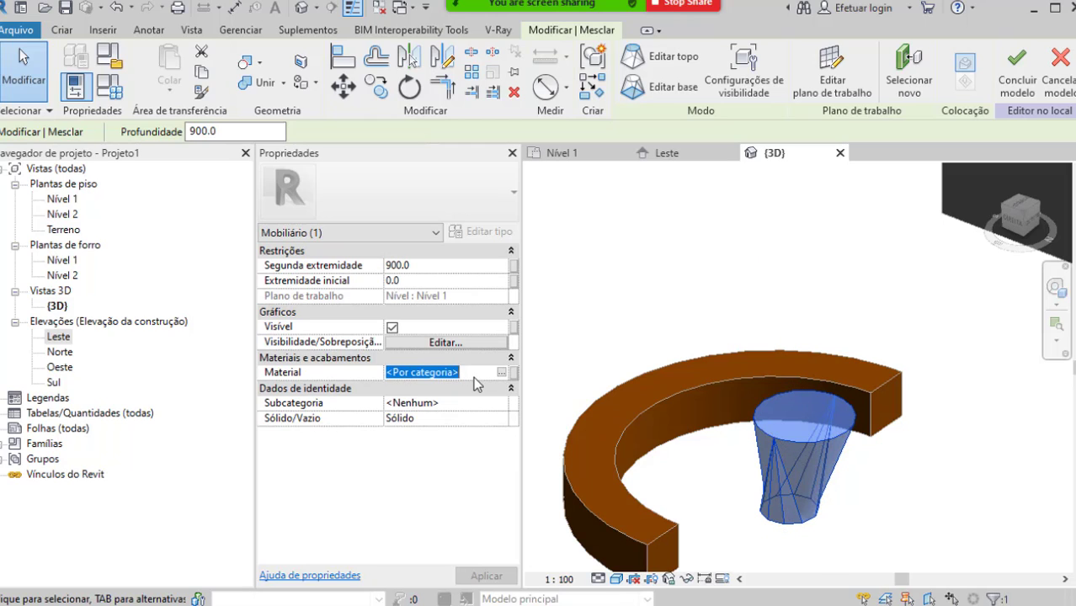
click(503, 375)
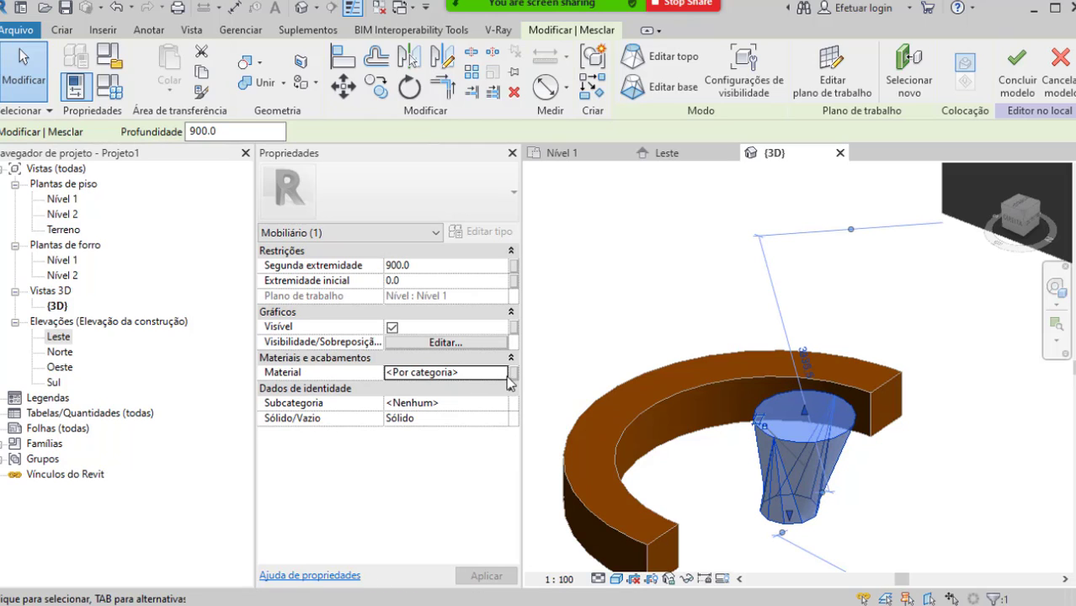
click(499, 376)
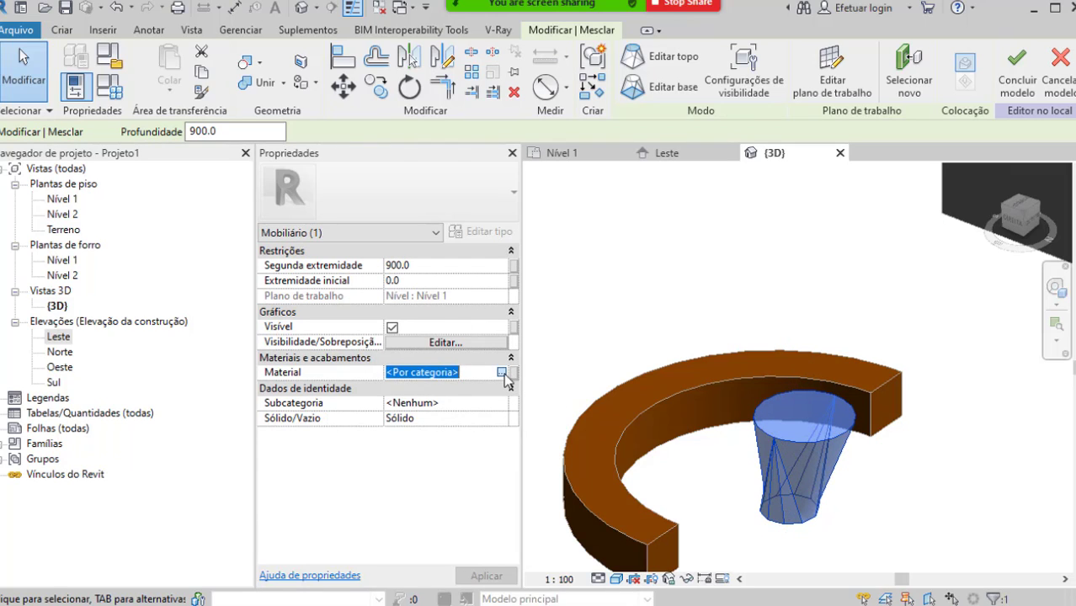
click(502, 373)
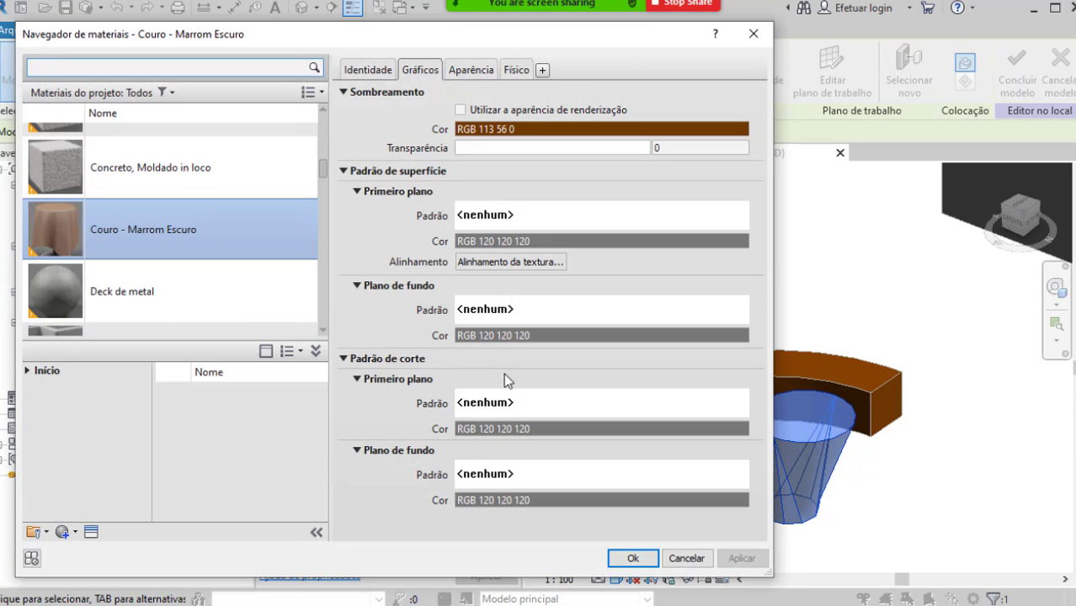
click(155, 69)
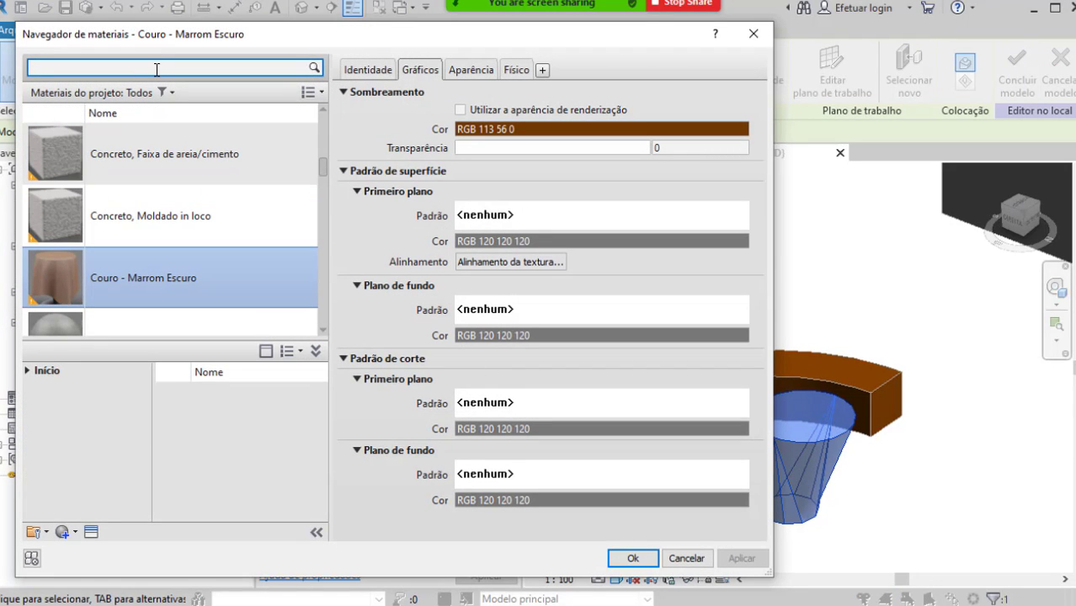
text(made)
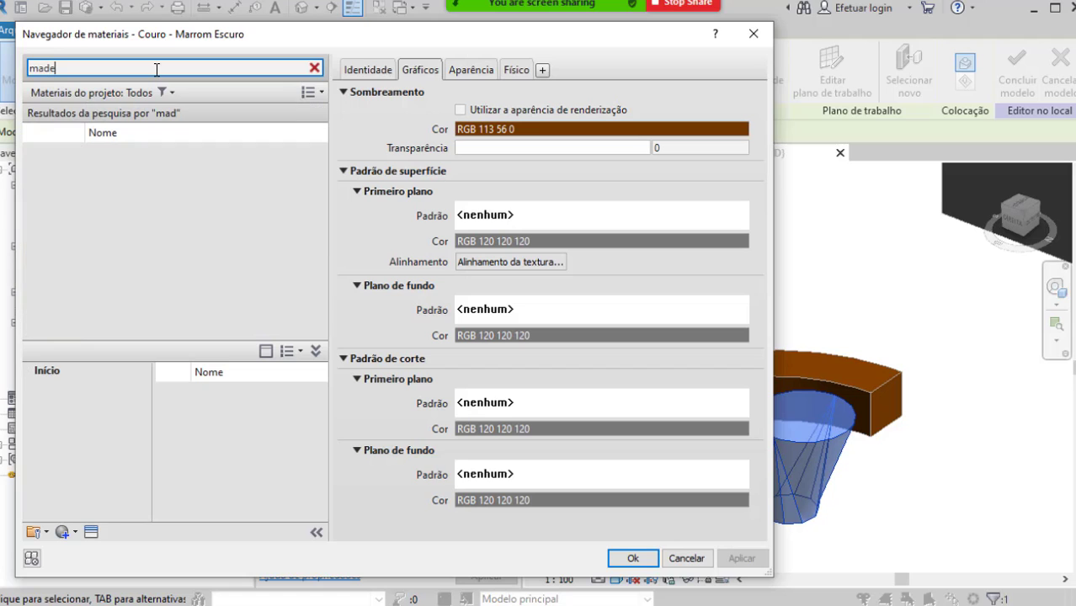
text(i)
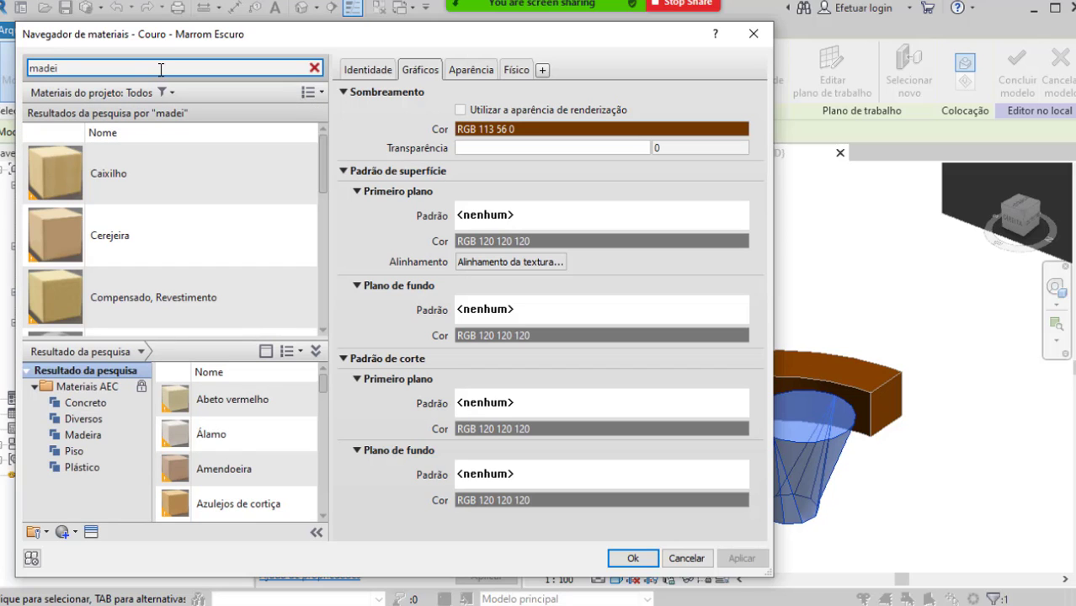
Step: Assign the Cerejeira material to the blend
click(112, 233)
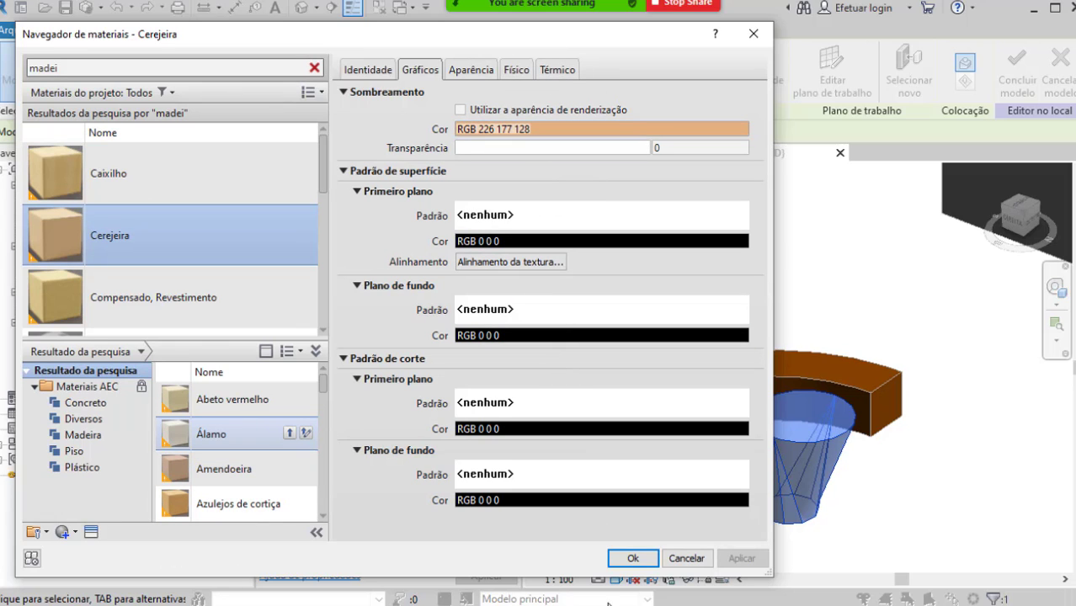
click(578, 129)
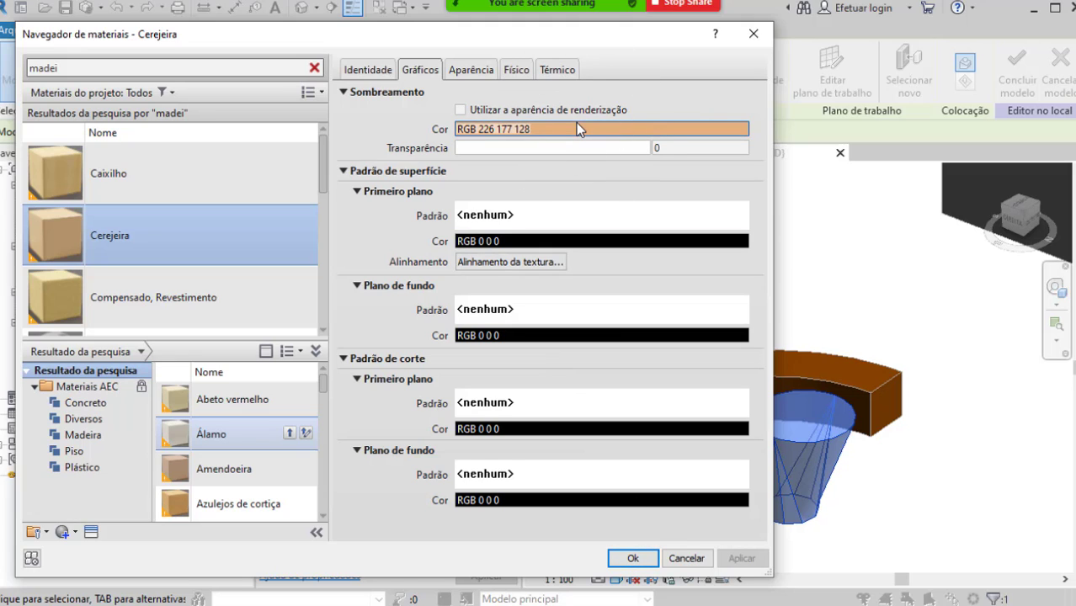
click(47, 234)
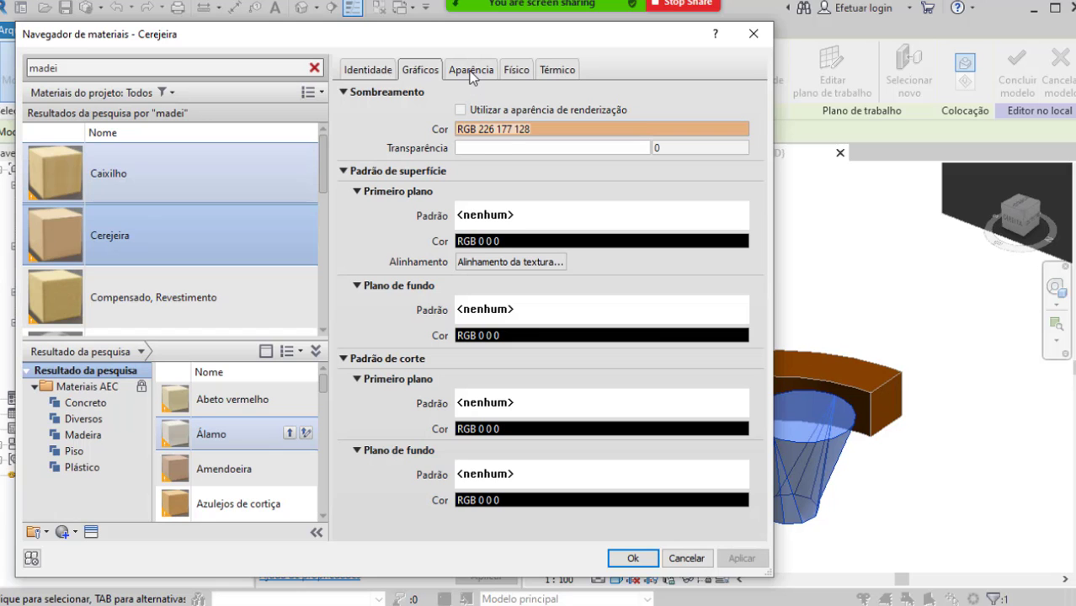
click(633, 559)
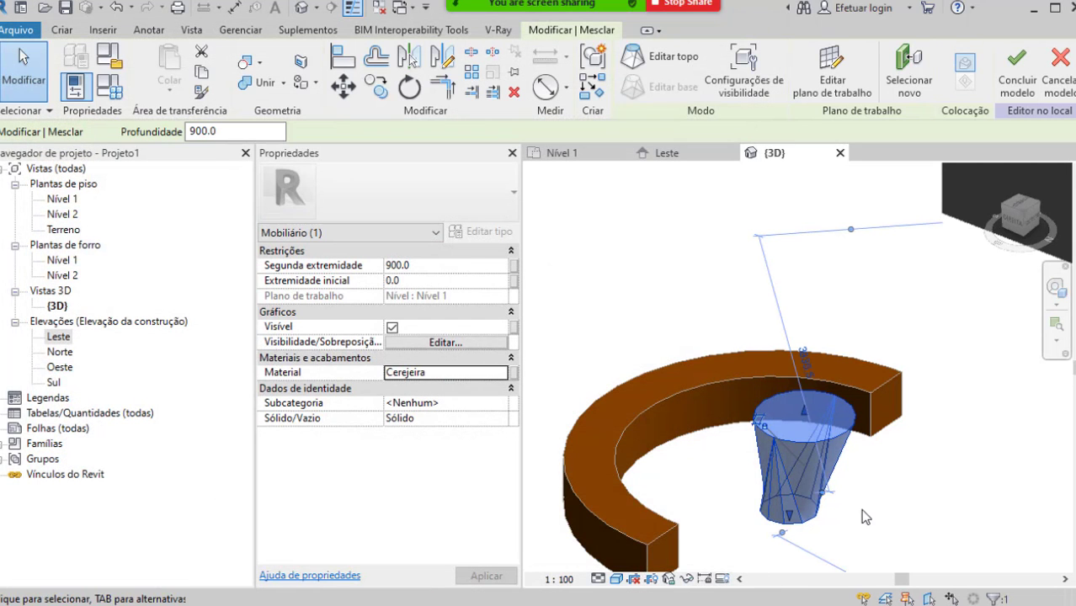
click(870, 536)
middle_drag(870, 536, 848, 533)
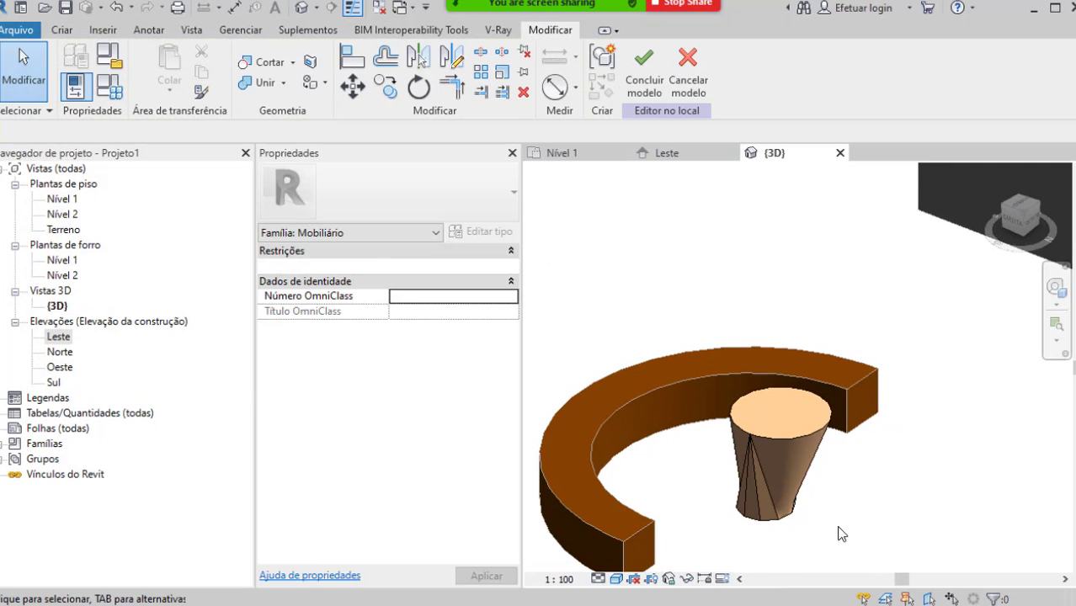
click(793, 516)
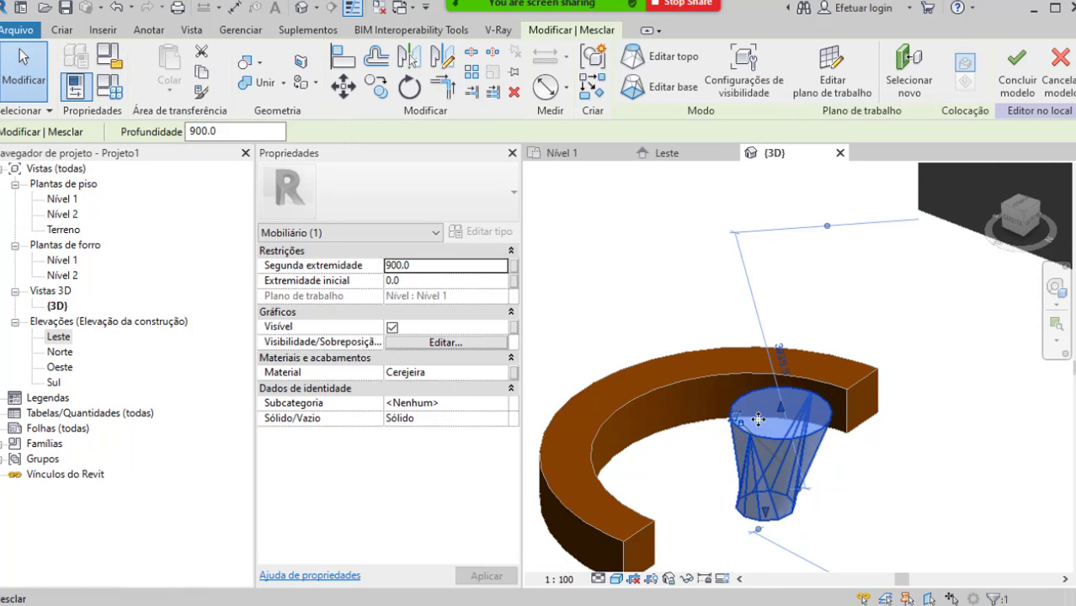
click(913, 537)
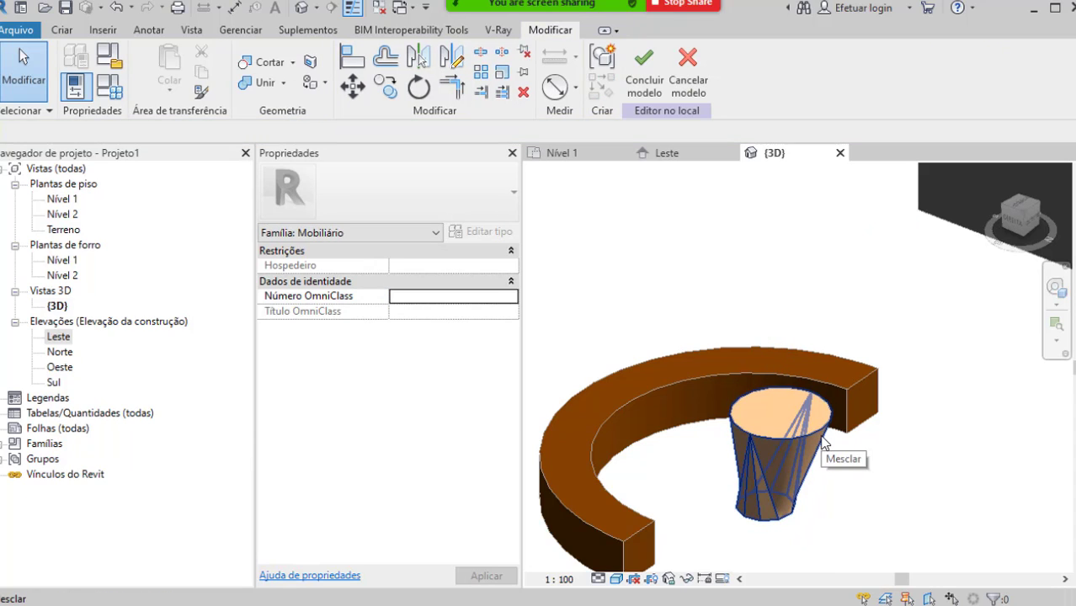
Step: Finish the in-place mesa model and return to the project's 3D view with the walls
click(650, 87)
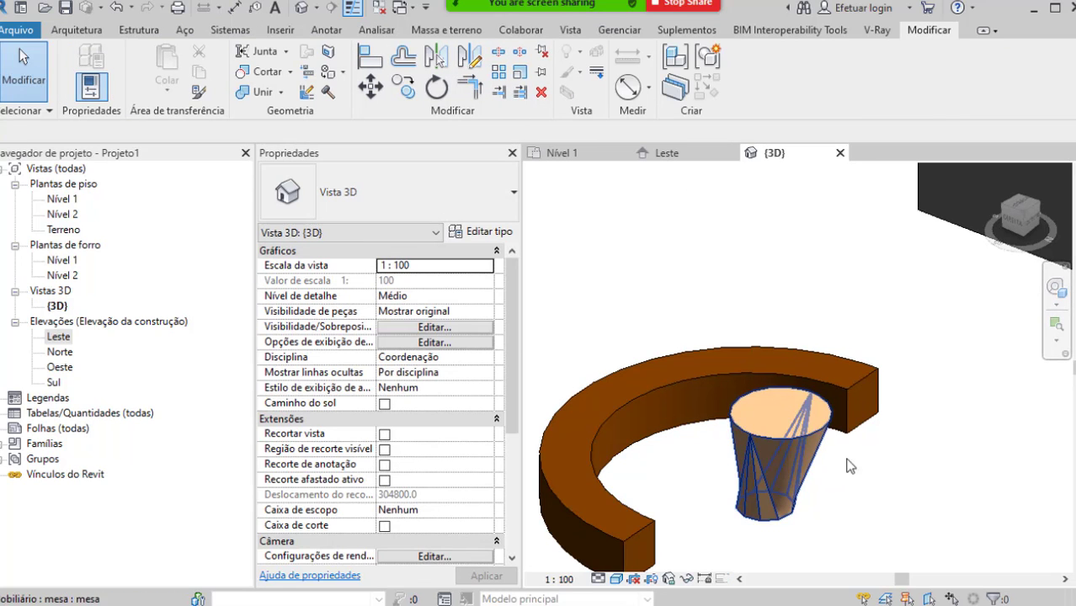
middle_drag(854, 519, 834, 448)
scroll(830, 497, down, 3)
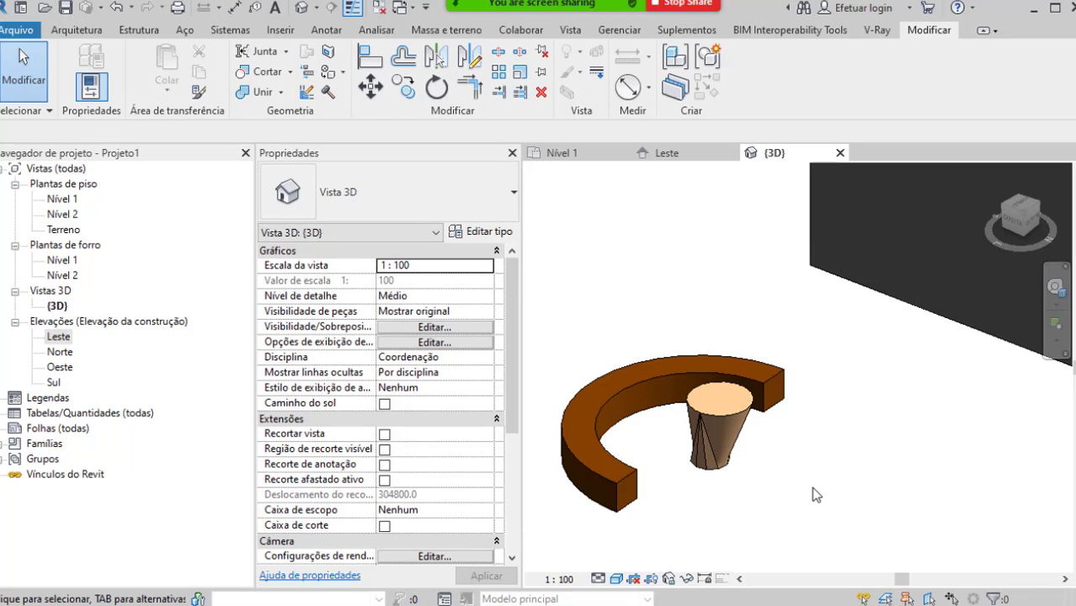
scroll(811, 487, down, 3)
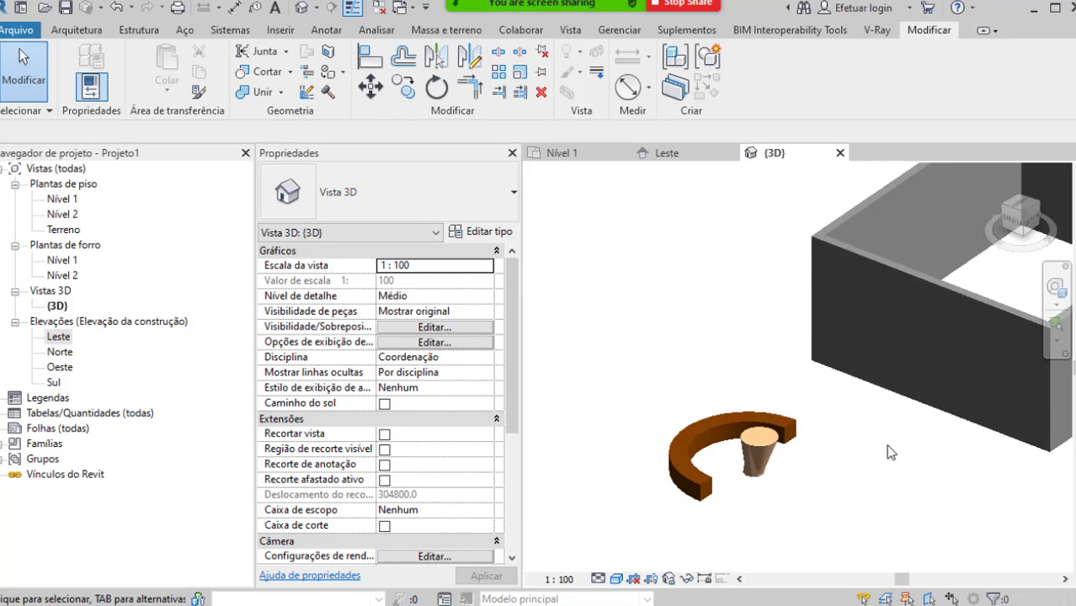
scroll(886, 445, up, 2)
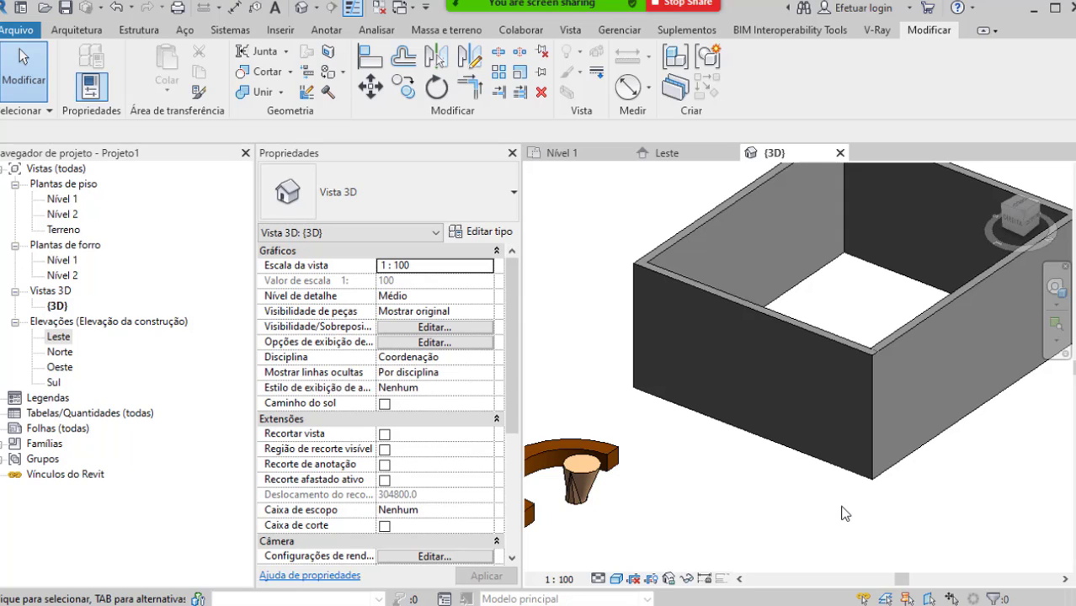
middle_drag(799, 443, 795, 500)
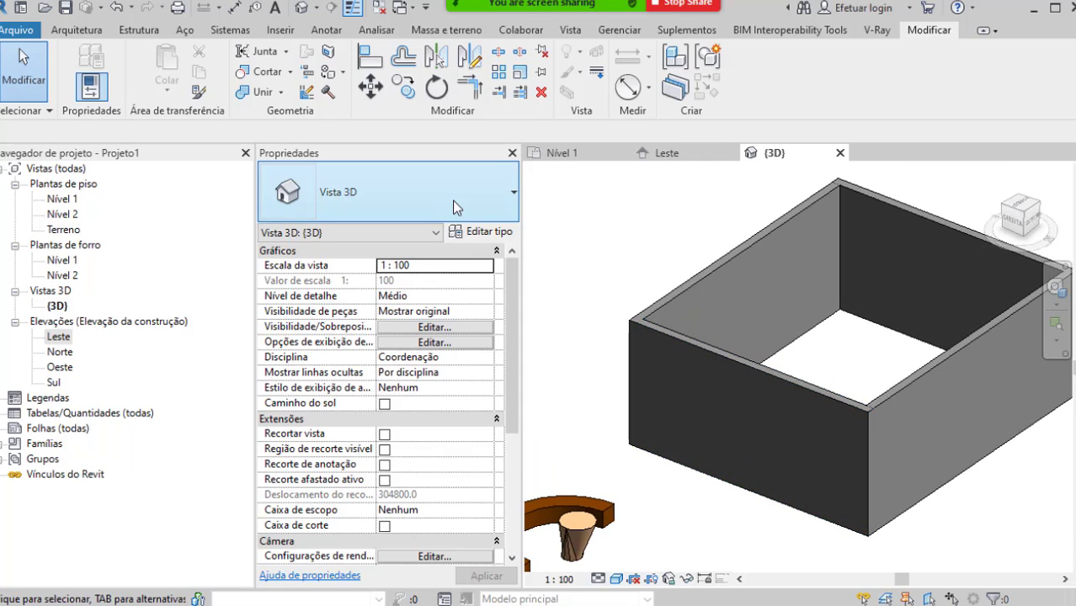
Step: Create a new in-place component in the Paredes category and name it moldura
click(94, 37)
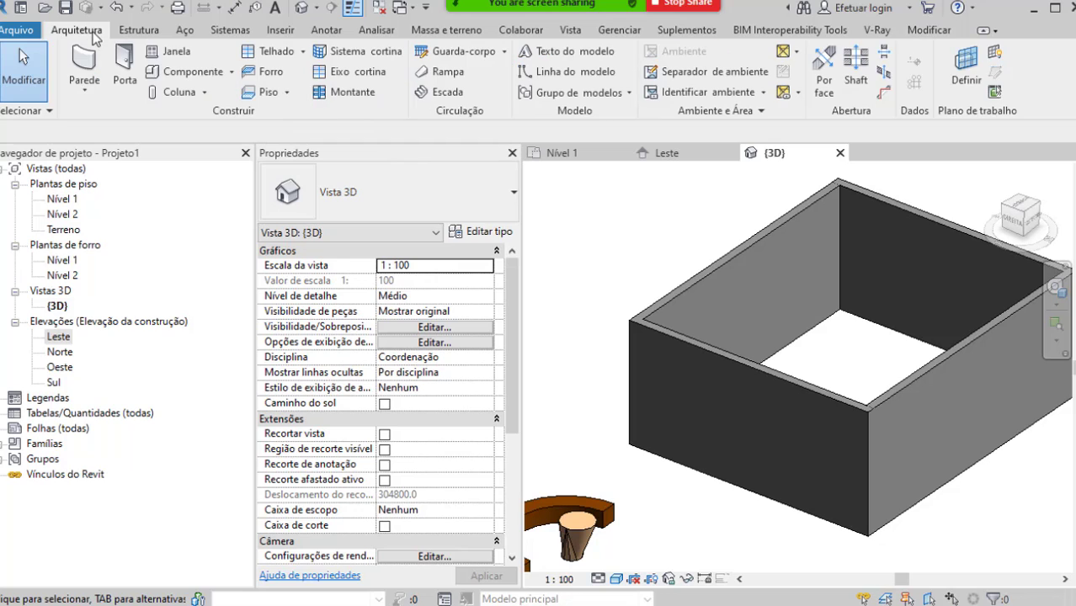
click(233, 74)
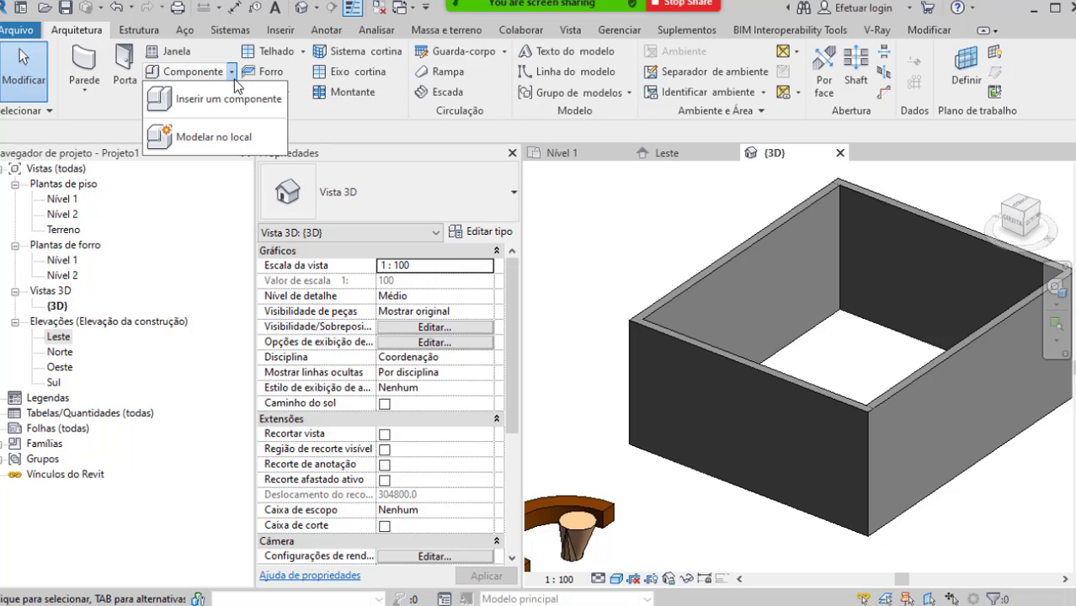
click(250, 141)
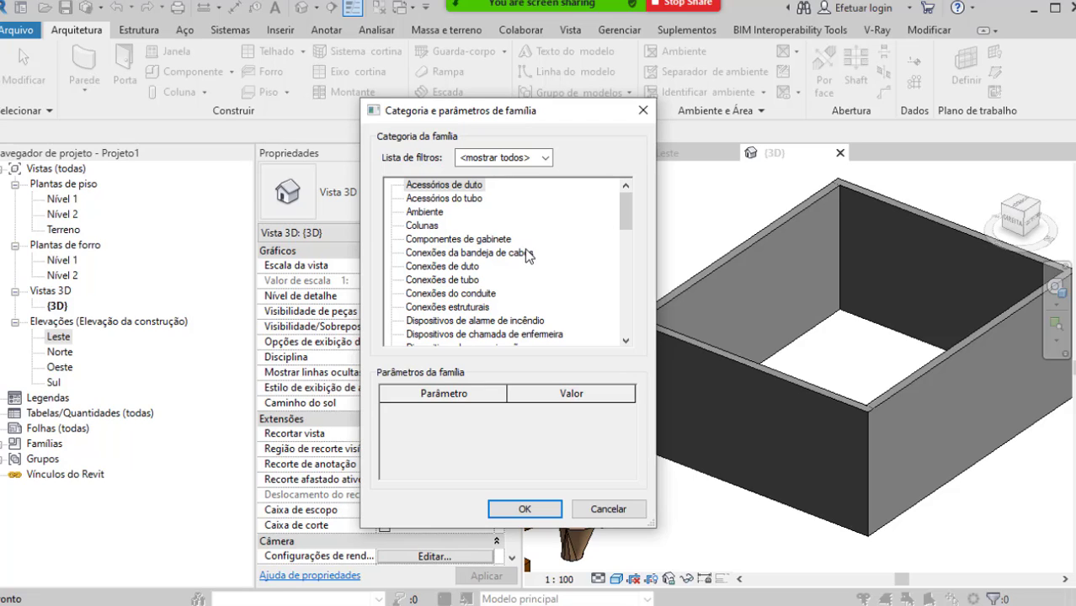
click(490, 254)
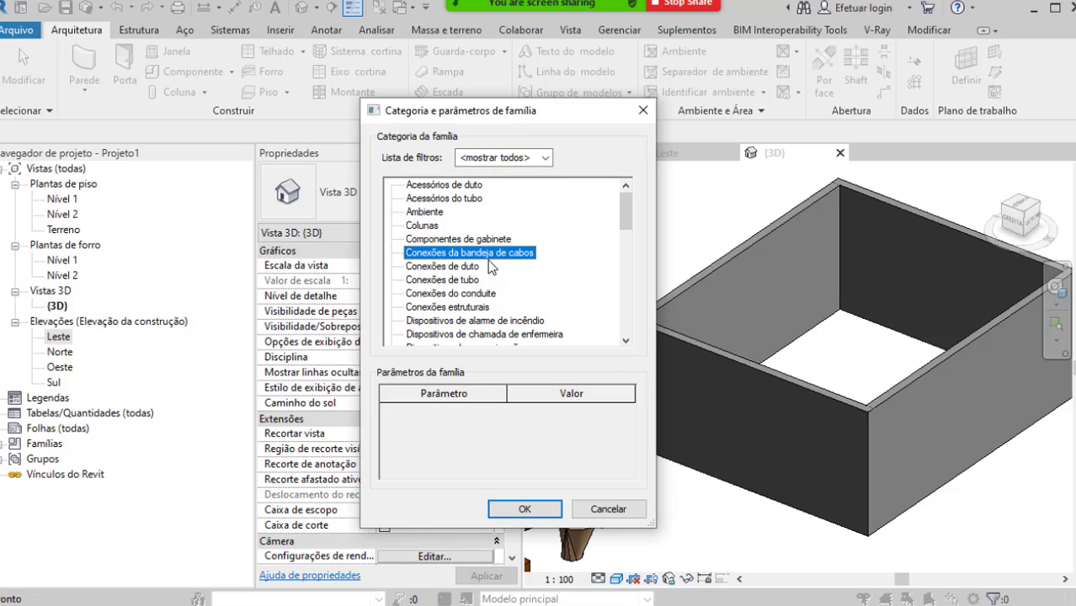
key(p)
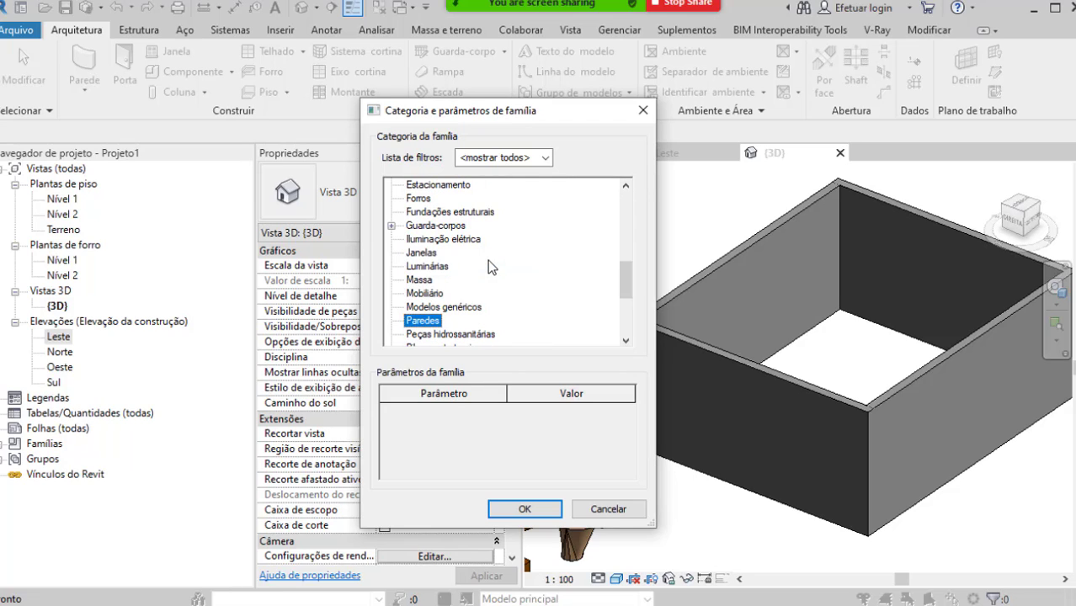
click(425, 324)
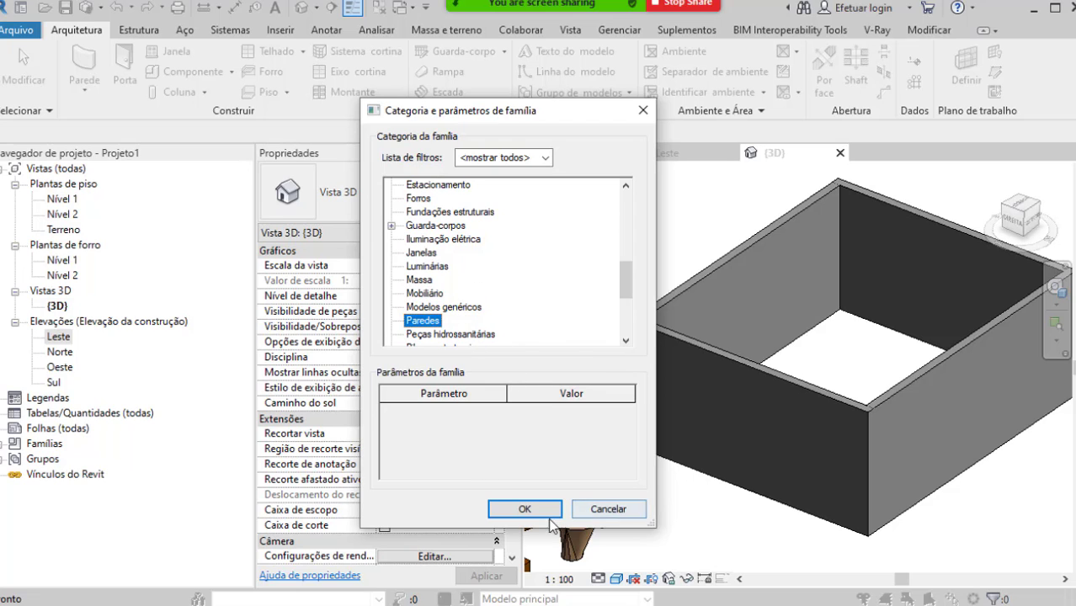
click(537, 509)
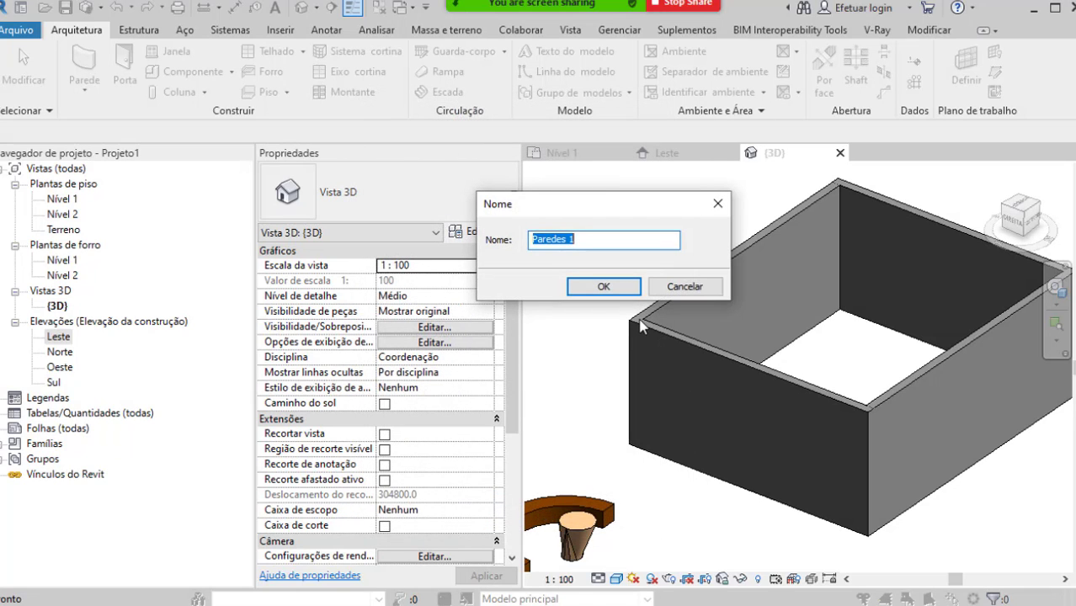
text(moldur)
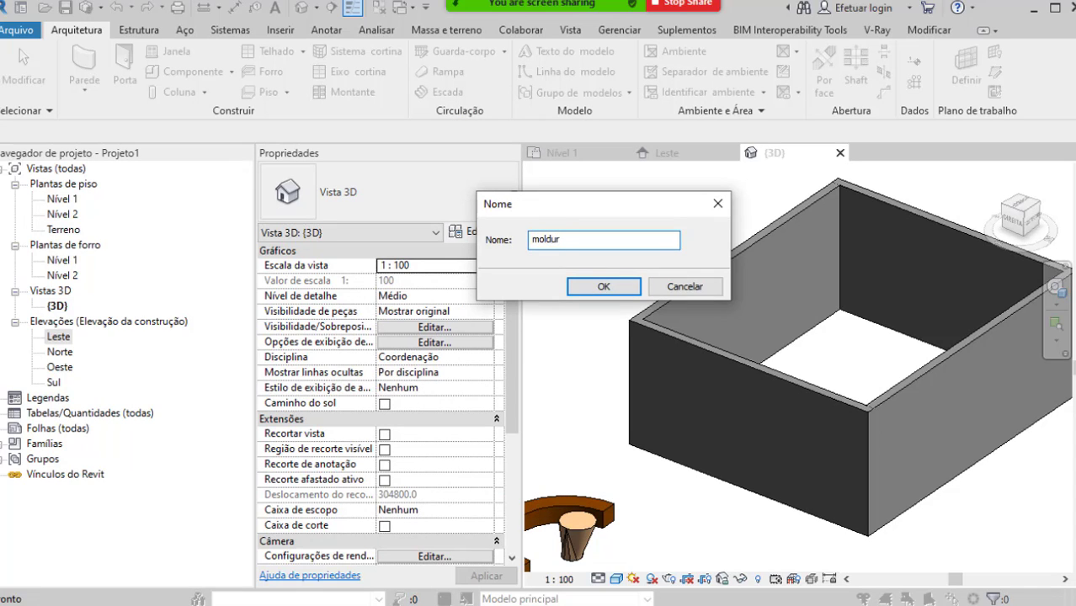
text(a)
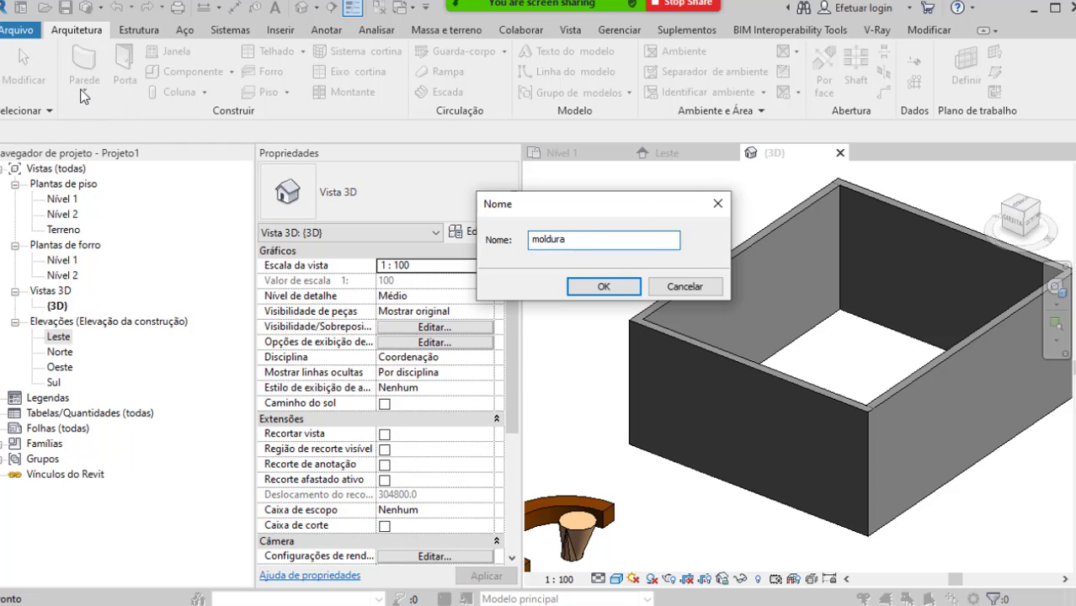
click(602, 288)
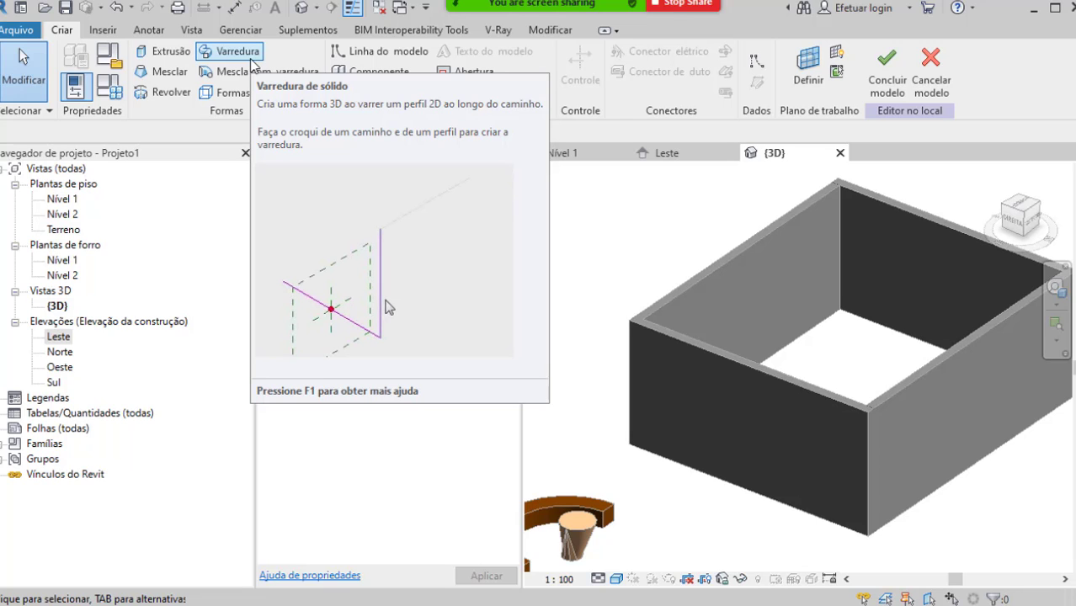
Step: Start a Varredura and pick the four outer top edges of the walls as its path
key(ctrl)
click(249, 57)
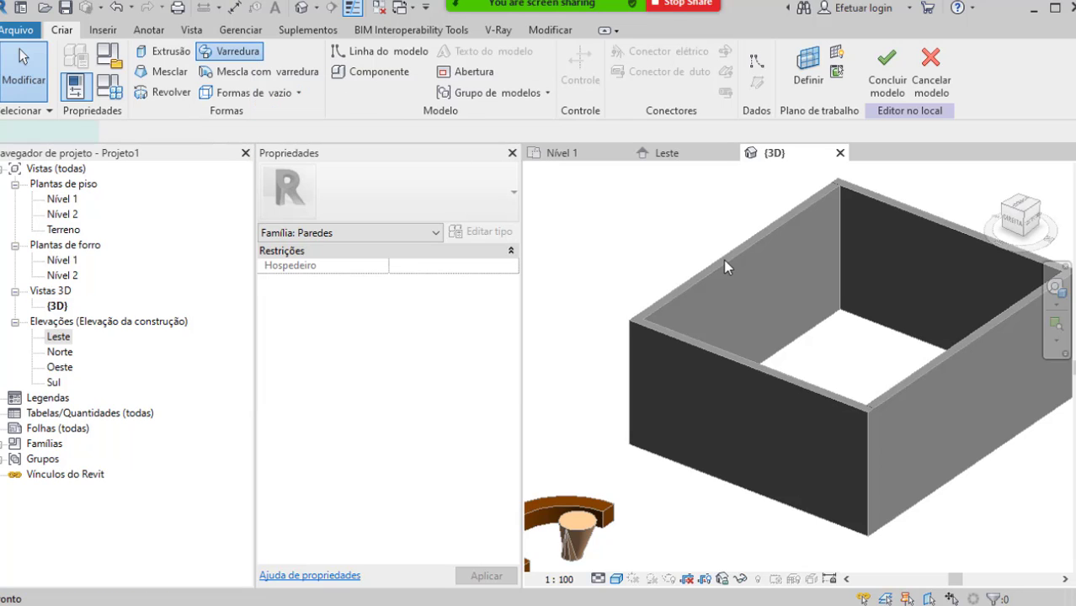
middle_drag(723, 260, 686, 296)
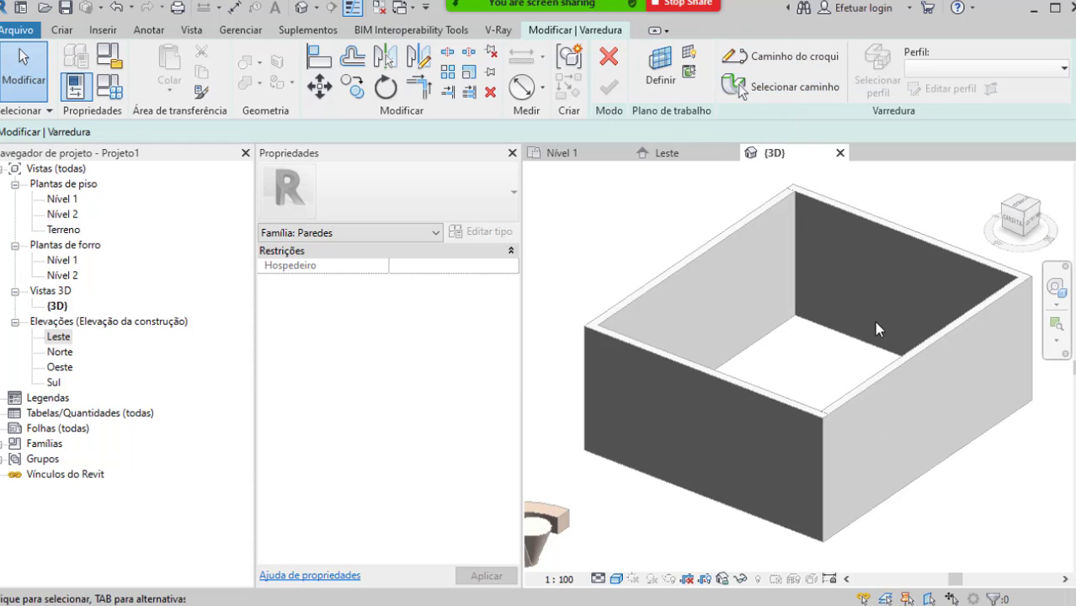
middle_drag(858, 293, 830, 311)
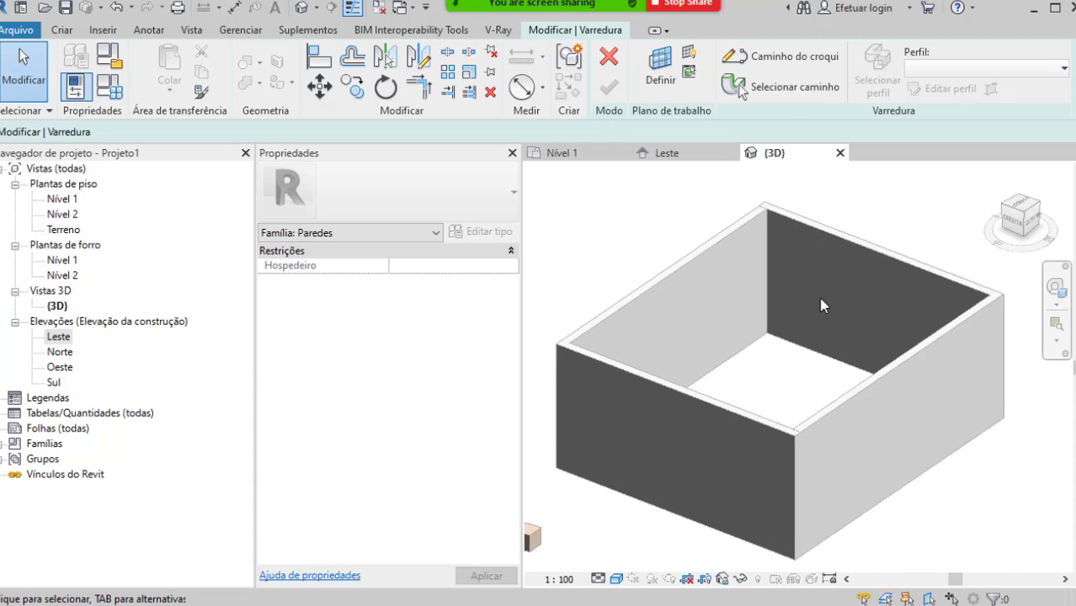
click(788, 95)
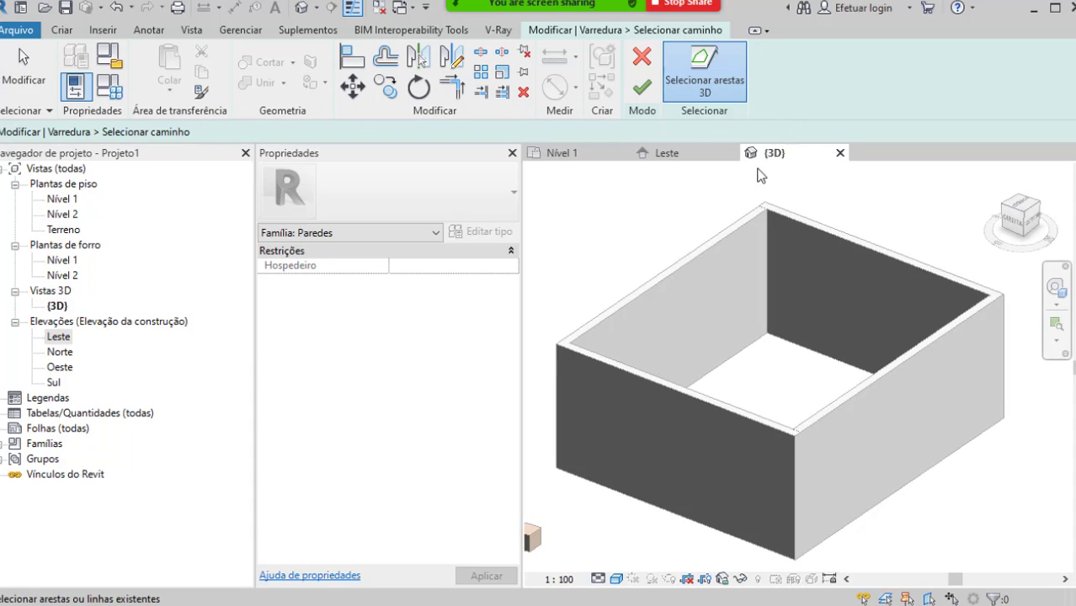
click(688, 256)
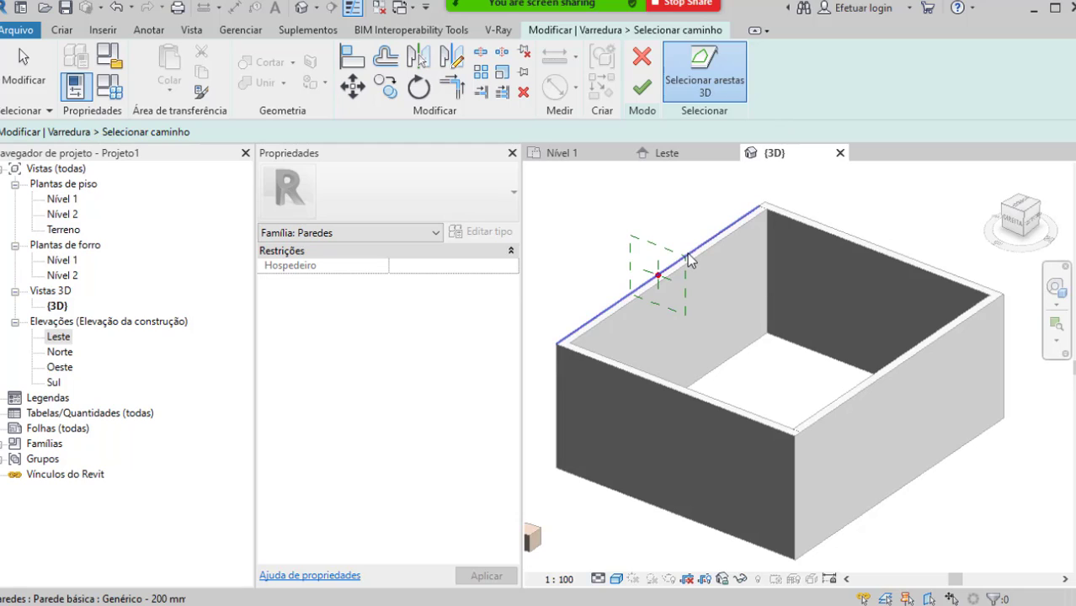
click(656, 389)
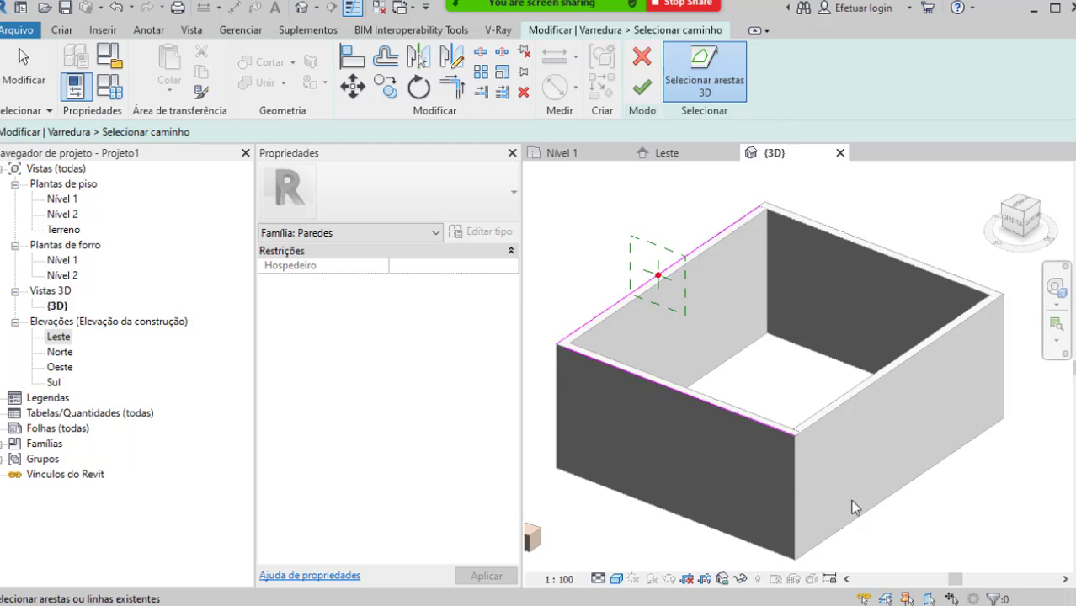
click(859, 397)
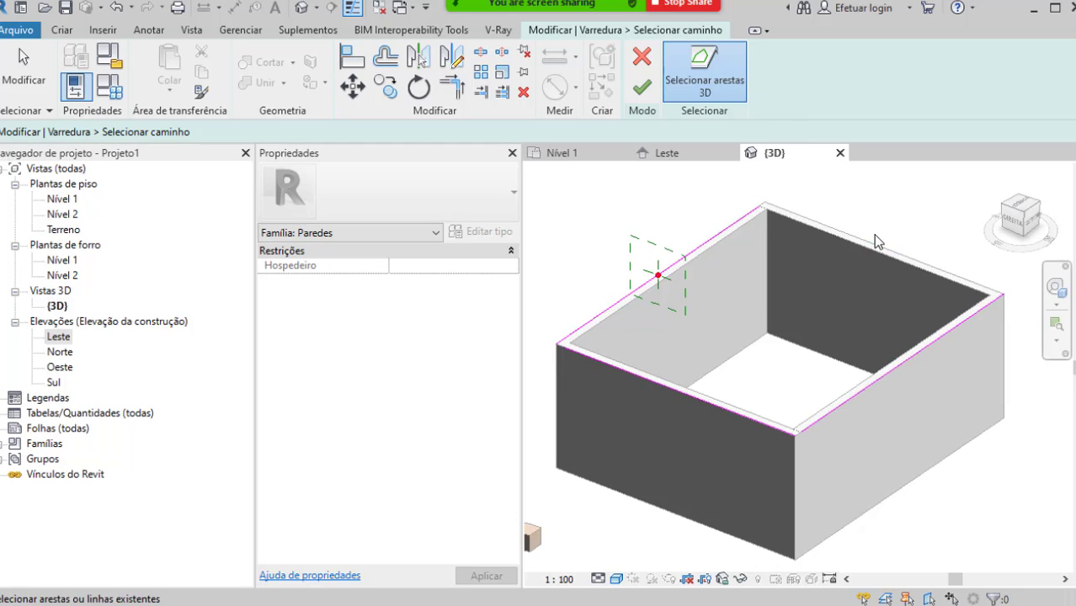
click(873, 244)
Step: Join the path lines at the wall corners with Aparar/Estender para o canto and finish the sweep path
scroll(560, 374, up, 2)
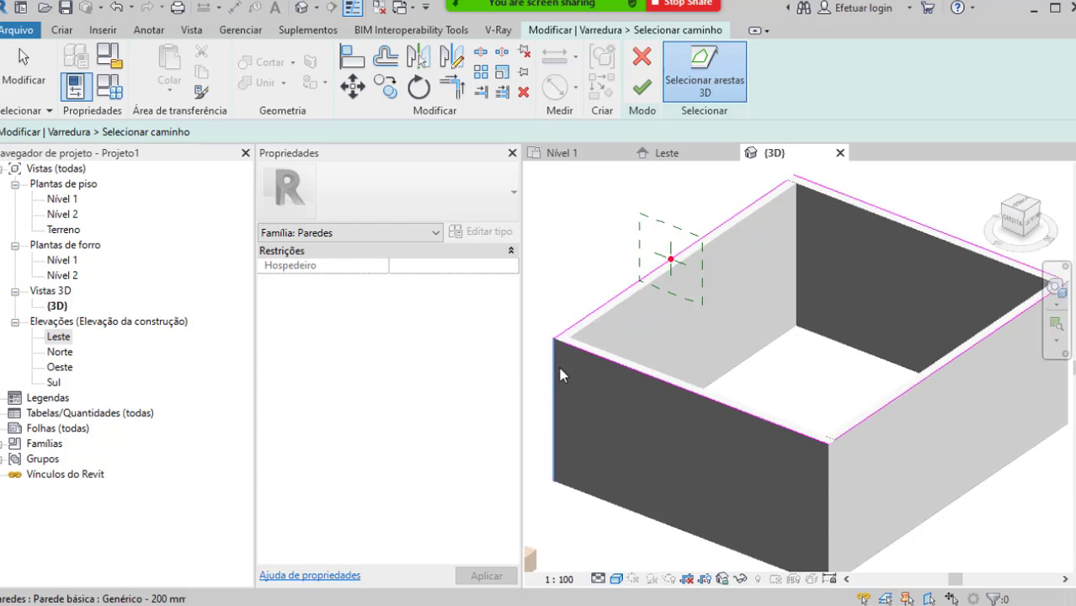
scroll(557, 349, up, 1)
scroll(630, 445, down, 3)
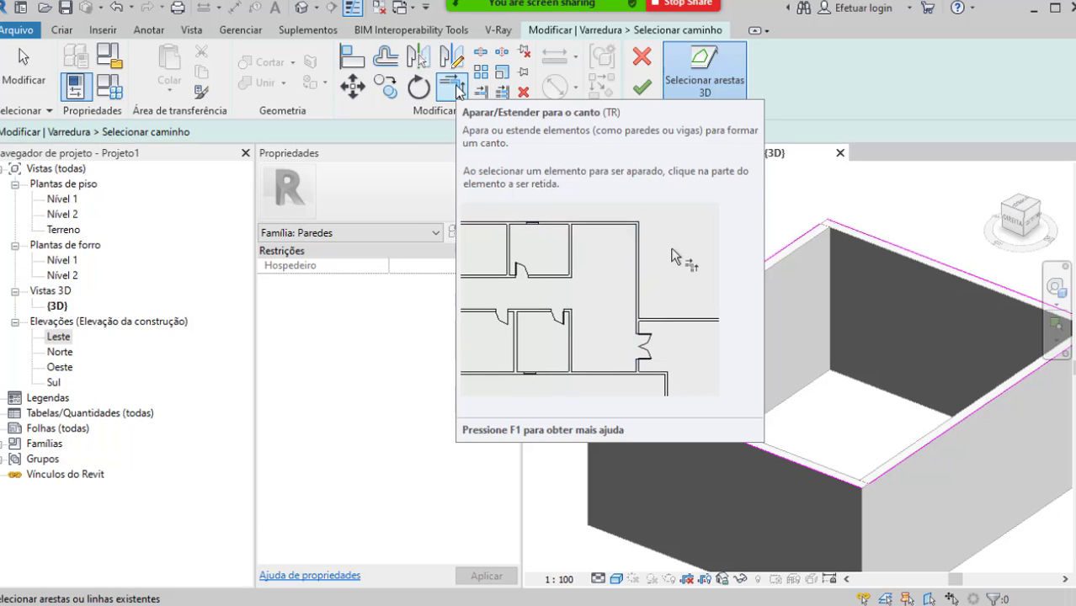
click(456, 86)
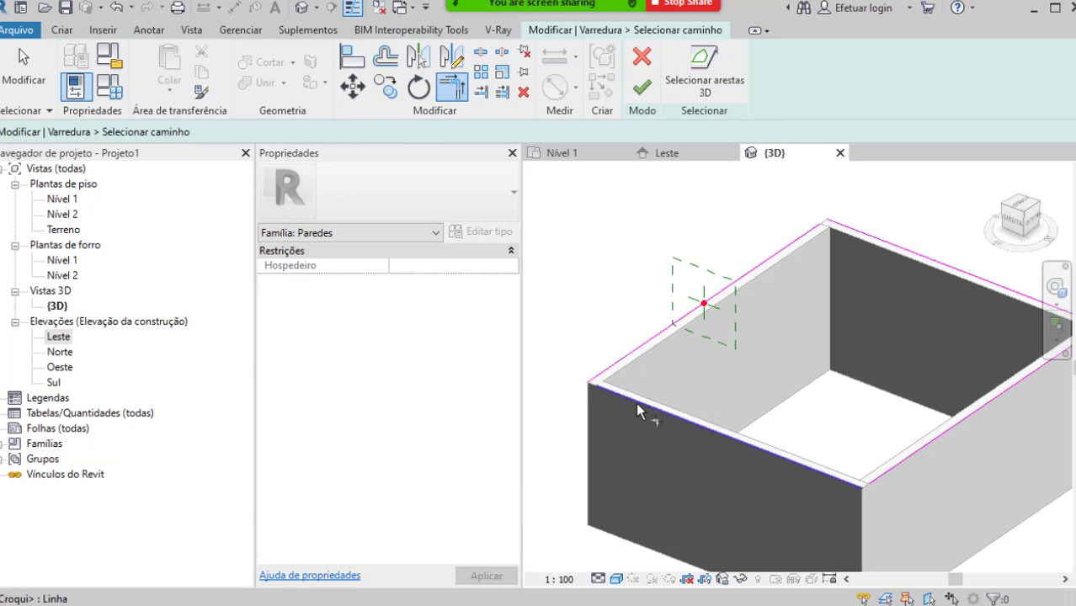
click(635, 404)
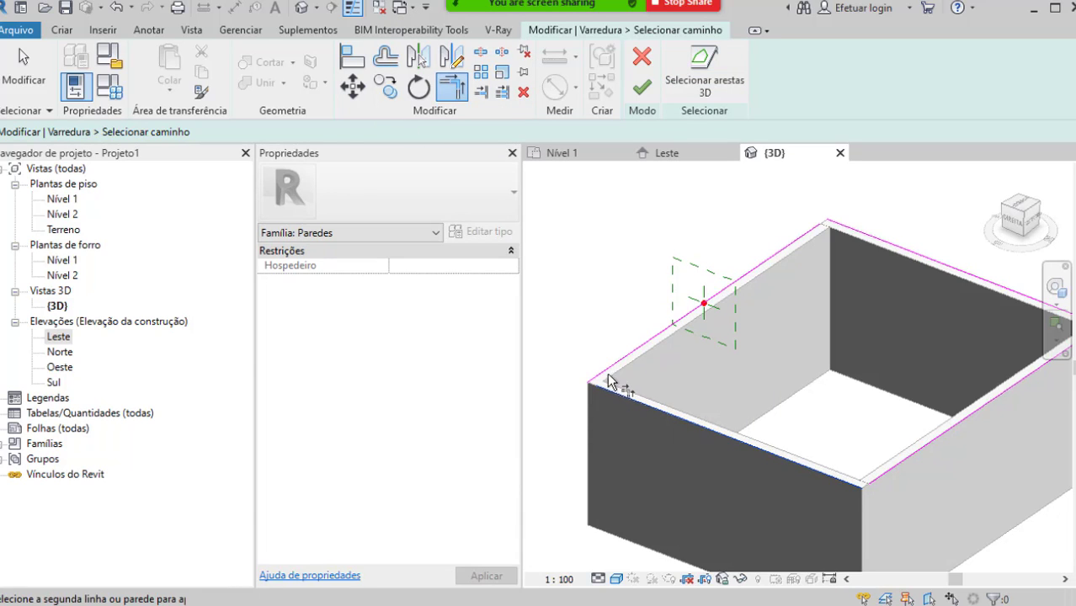
click(695, 422)
click(885, 474)
middle_drag(891, 504, 813, 531)
scroll(813, 531, down, 1)
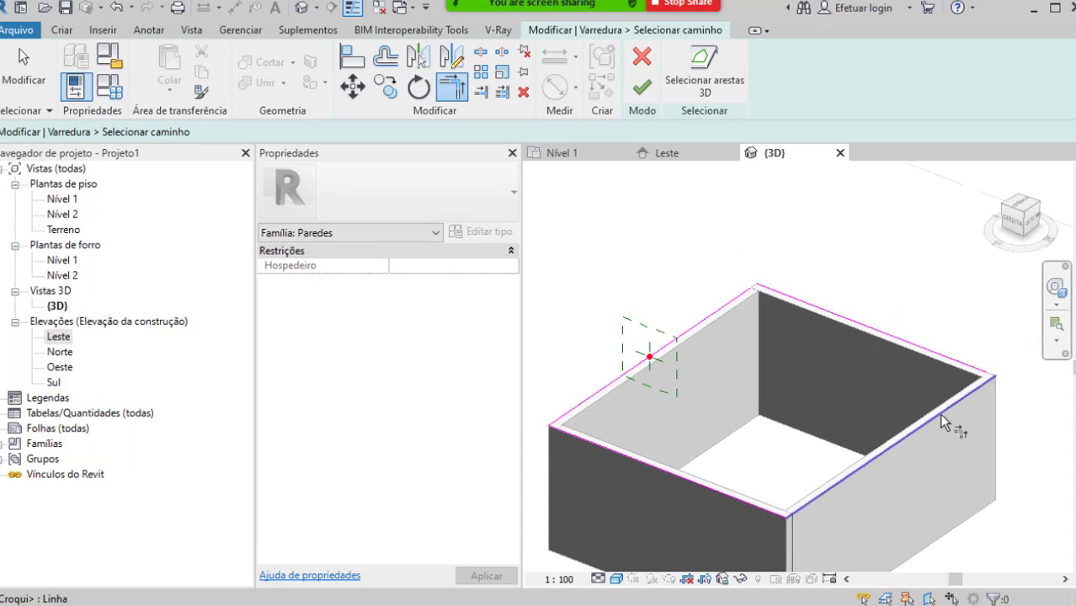
click(941, 416)
click(960, 365)
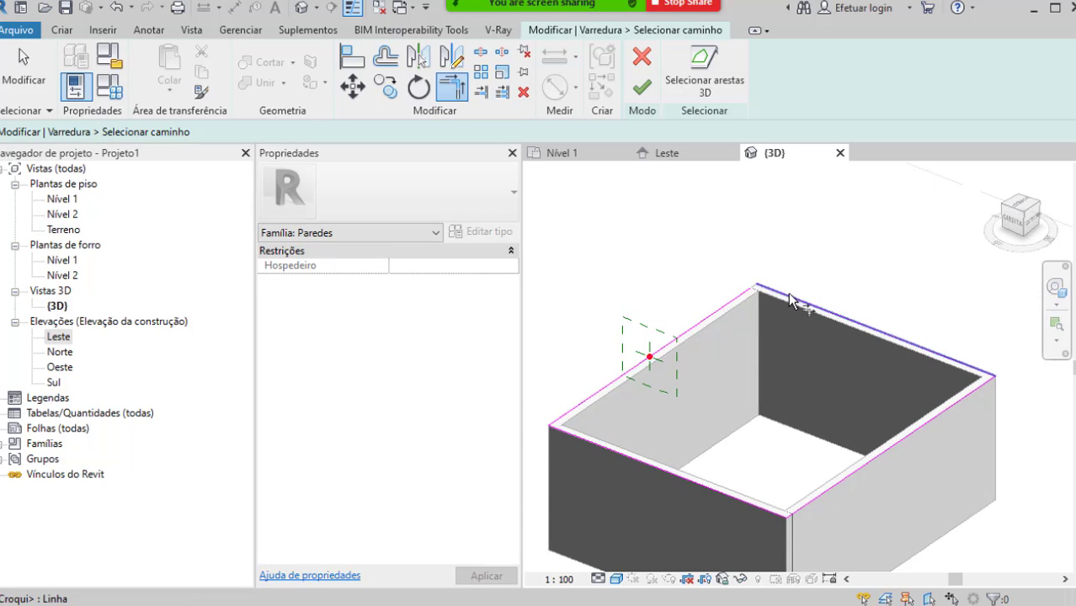
click(736, 296)
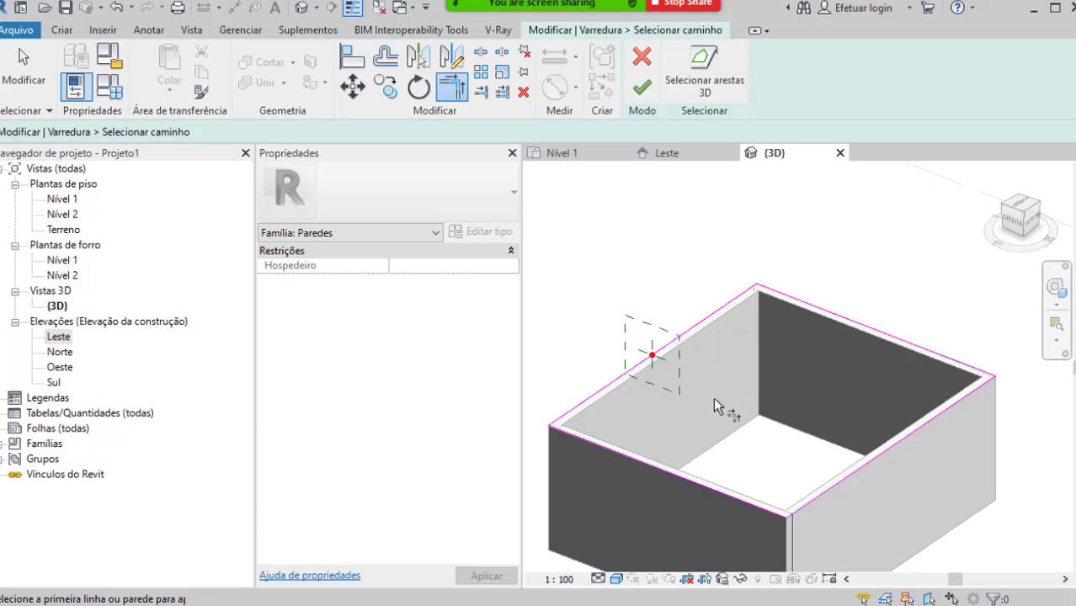
scroll(637, 377, up, 3)
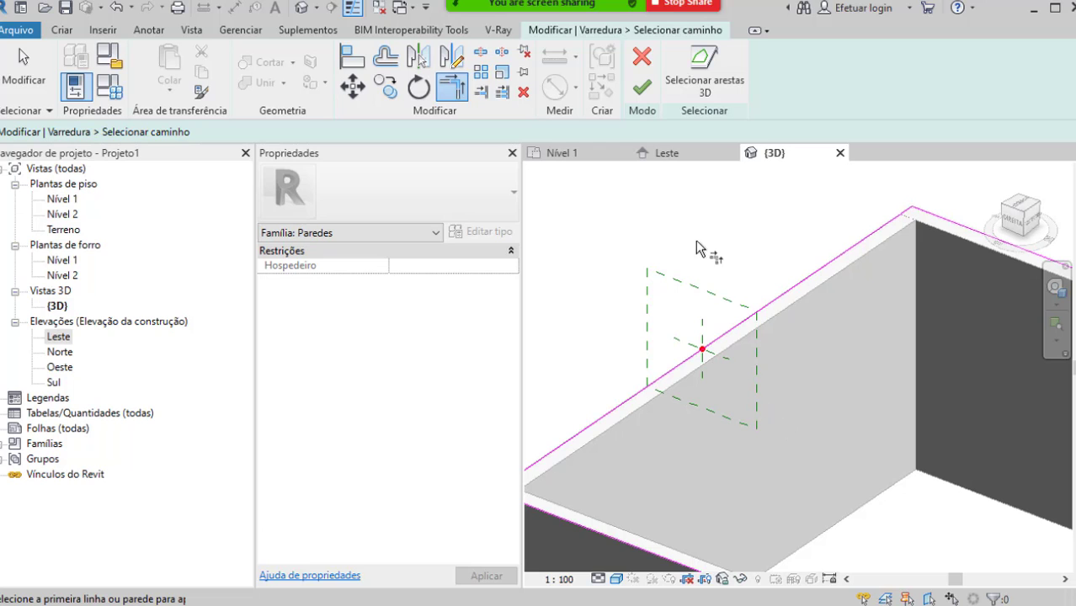
click(643, 87)
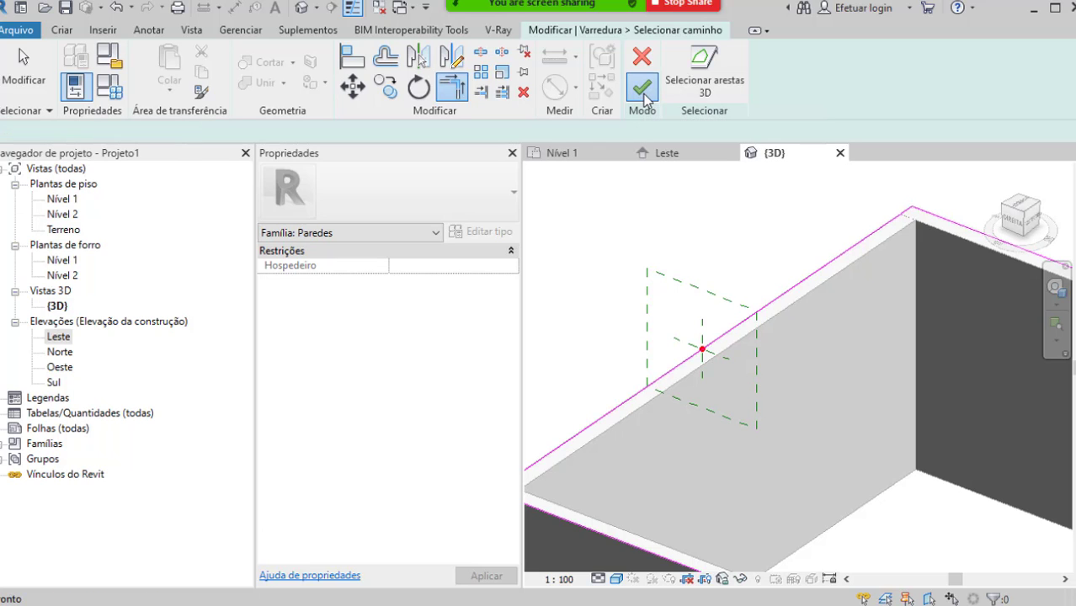
Step: Review the profiles available for the sweep, keeping <Por Croqui>
scroll(703, 353, down, 2)
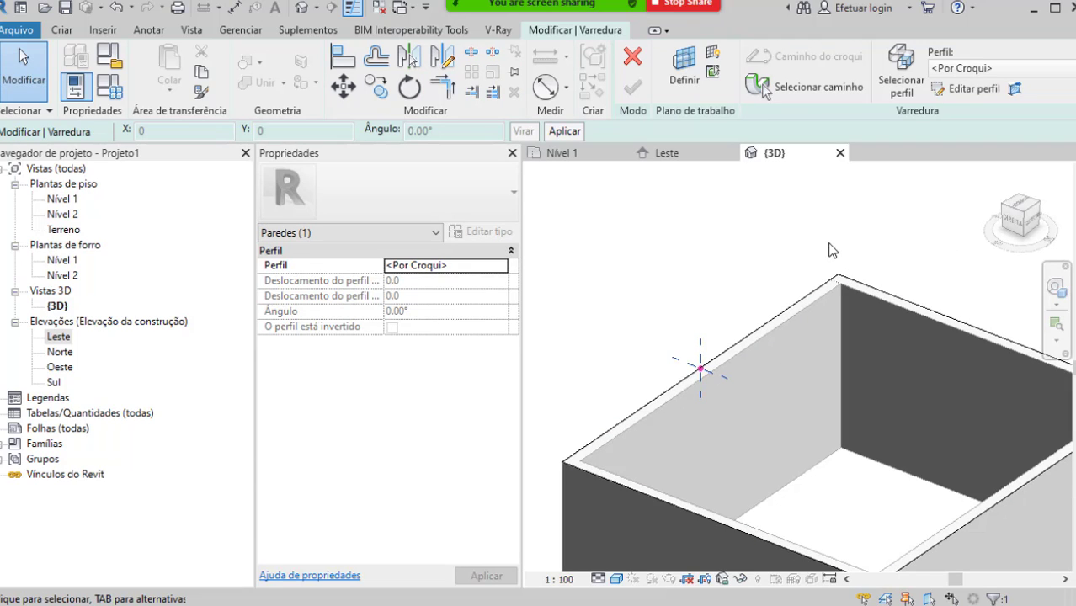
click(903, 97)
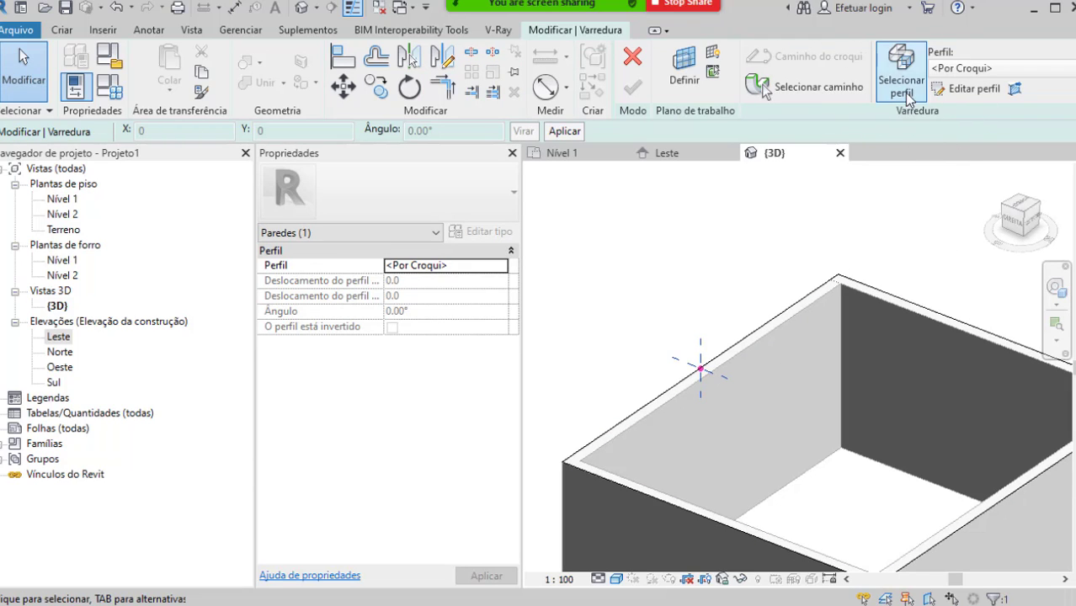
click(964, 69)
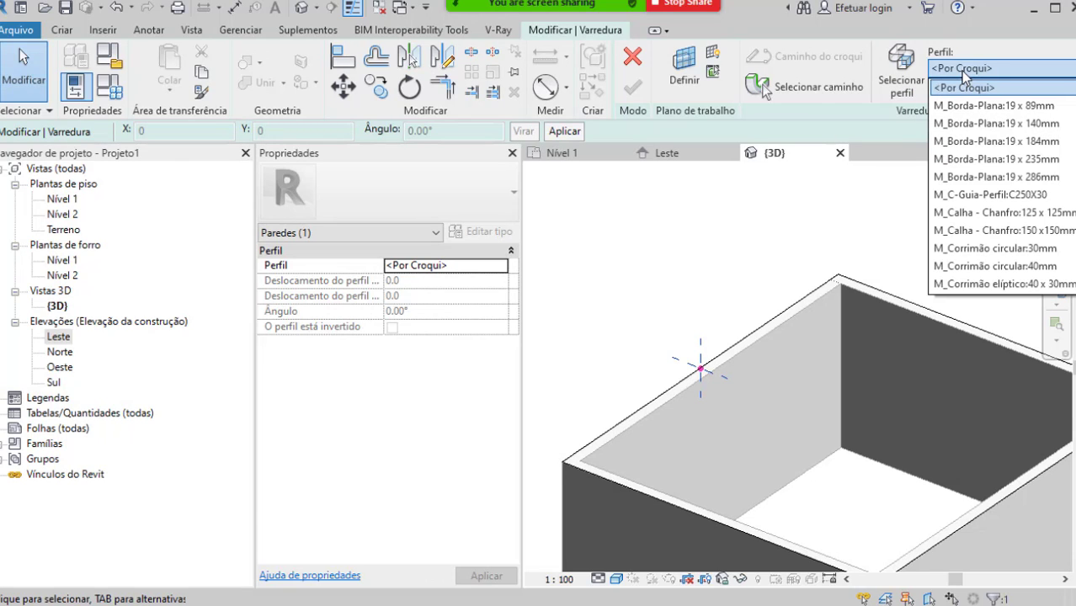
click(964, 72)
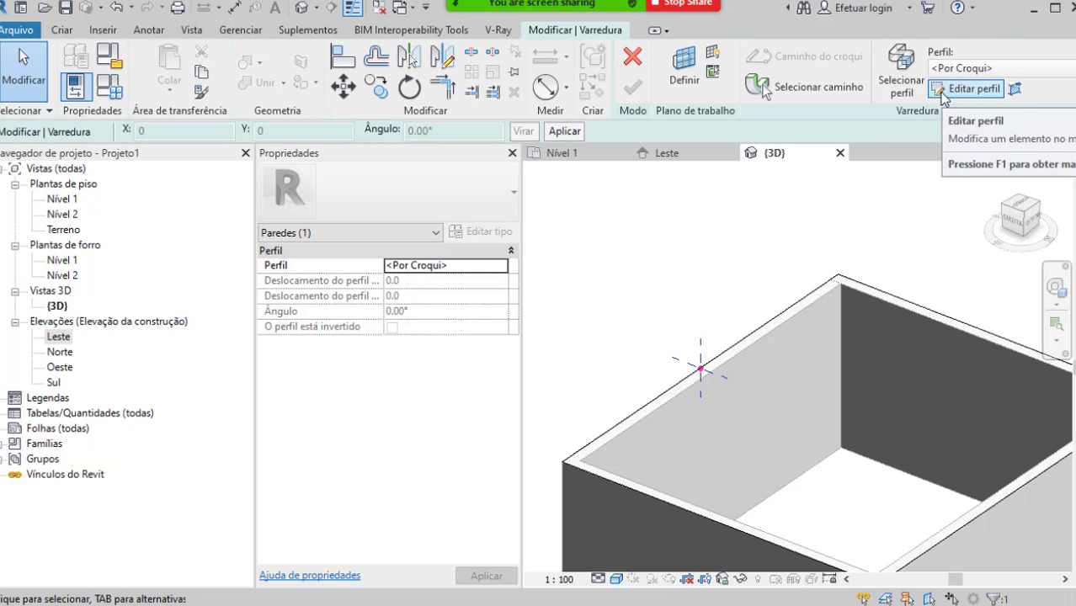
Step: Edit the sweep profile in the Direita view, sketching a horizontal line about 260 mm long outward from the wall's top corner
click(942, 89)
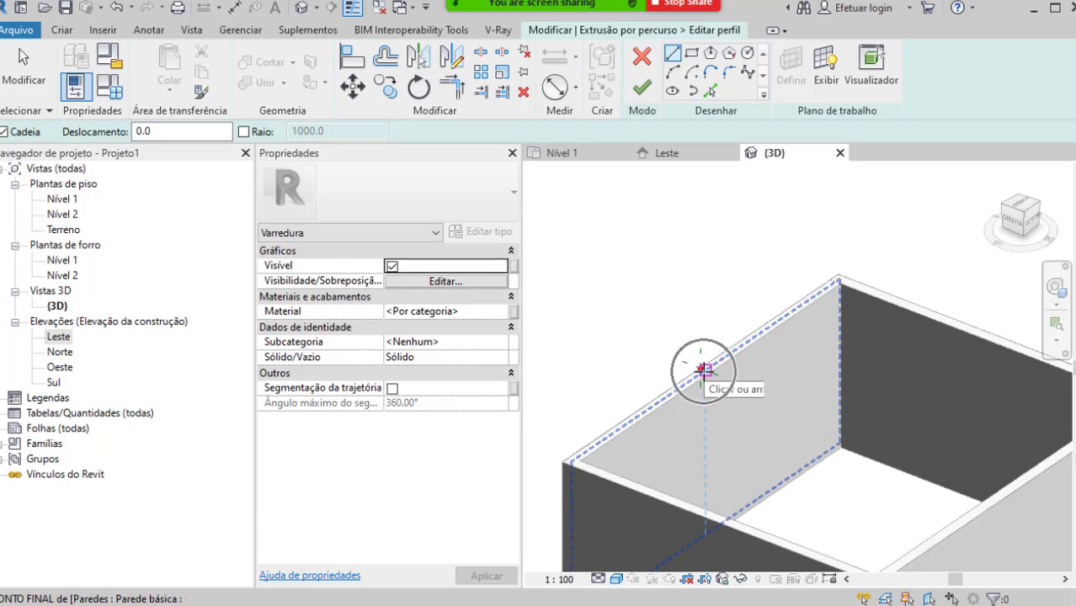
click(1011, 218)
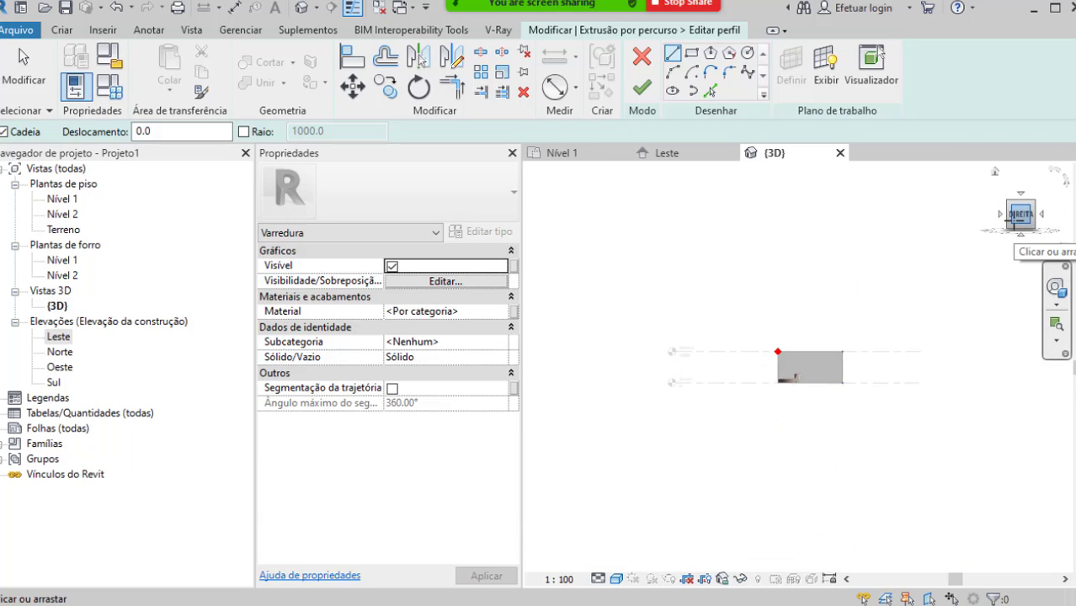
scroll(783, 349, up, 10)
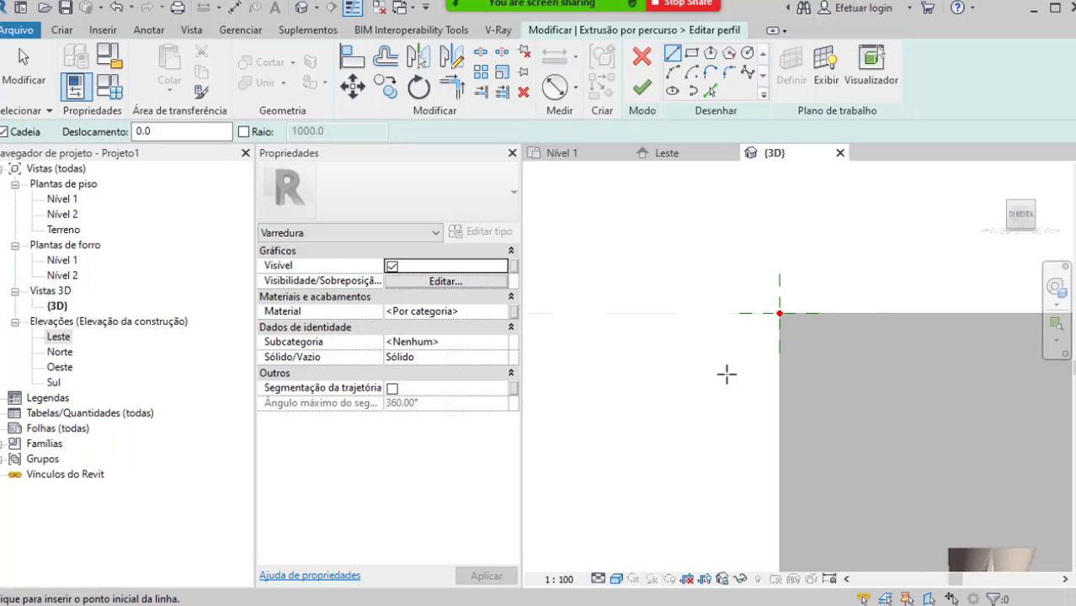
scroll(781, 257, up, 2)
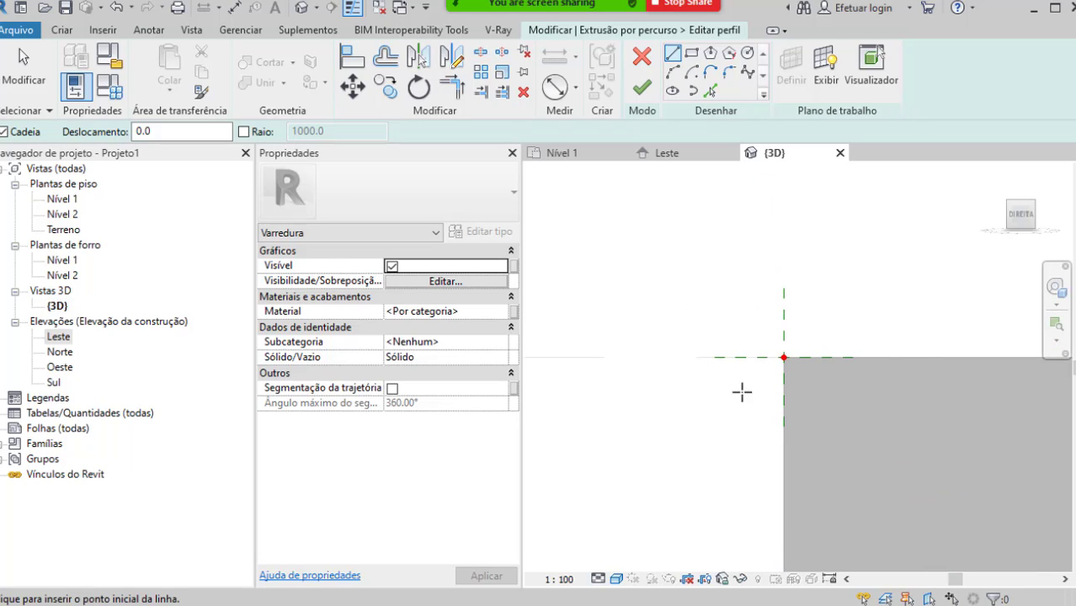
scroll(744, 389, up, 2)
click(817, 332)
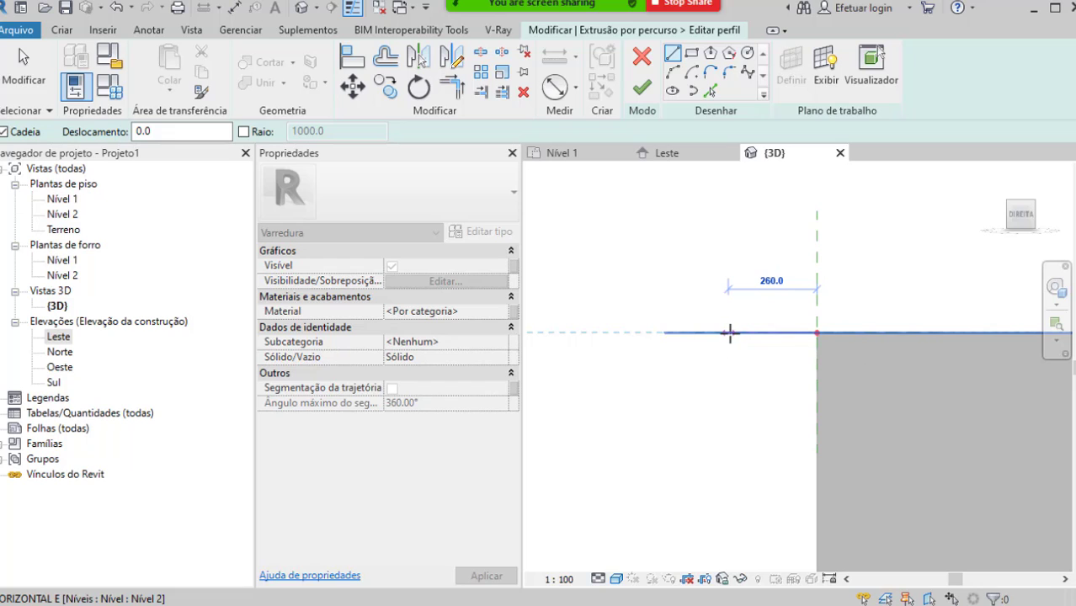
click(730, 334)
scroll(730, 334, up, 4)
middle_drag(744, 355, 706, 351)
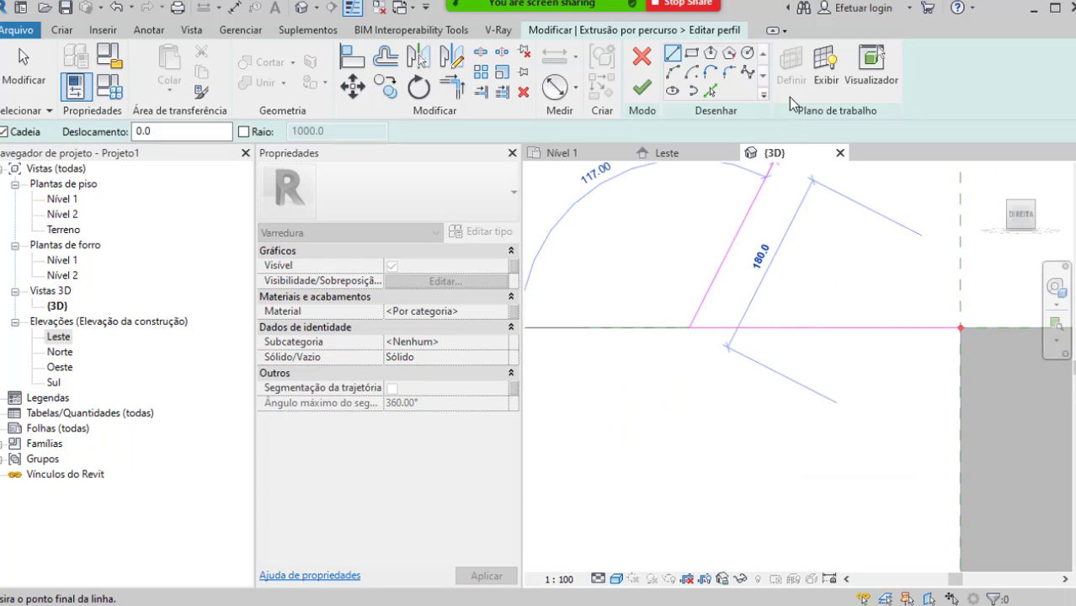
Step: Round the outer end of the profile with an arc of about 12.5 mm radius and sketch a return line about 120 mm long
click(676, 73)
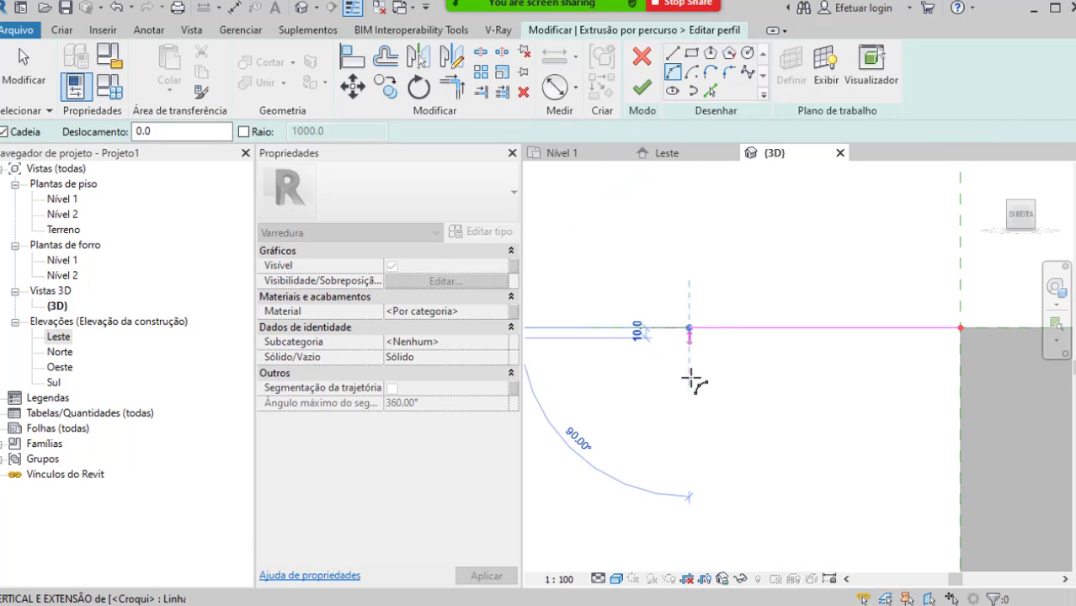
scroll(689, 355, up, 2)
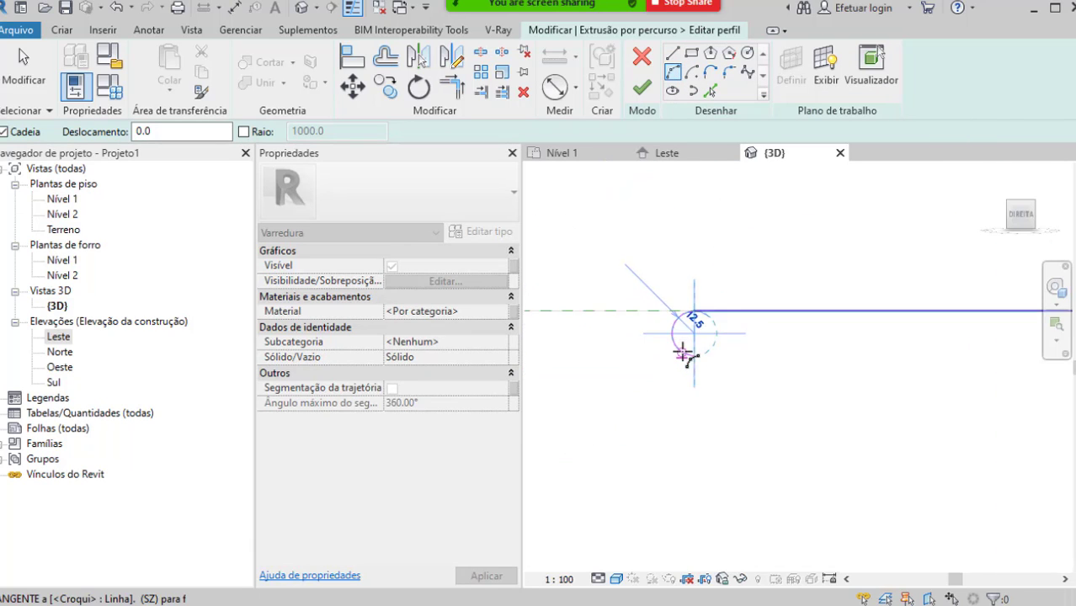
click(684, 349)
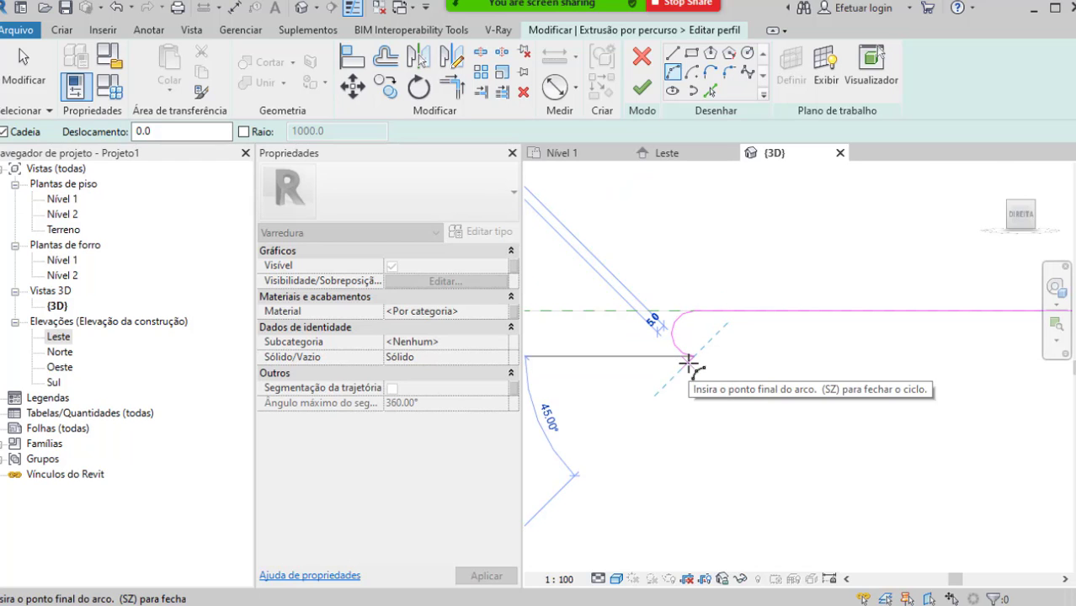
click(690, 358)
click(673, 53)
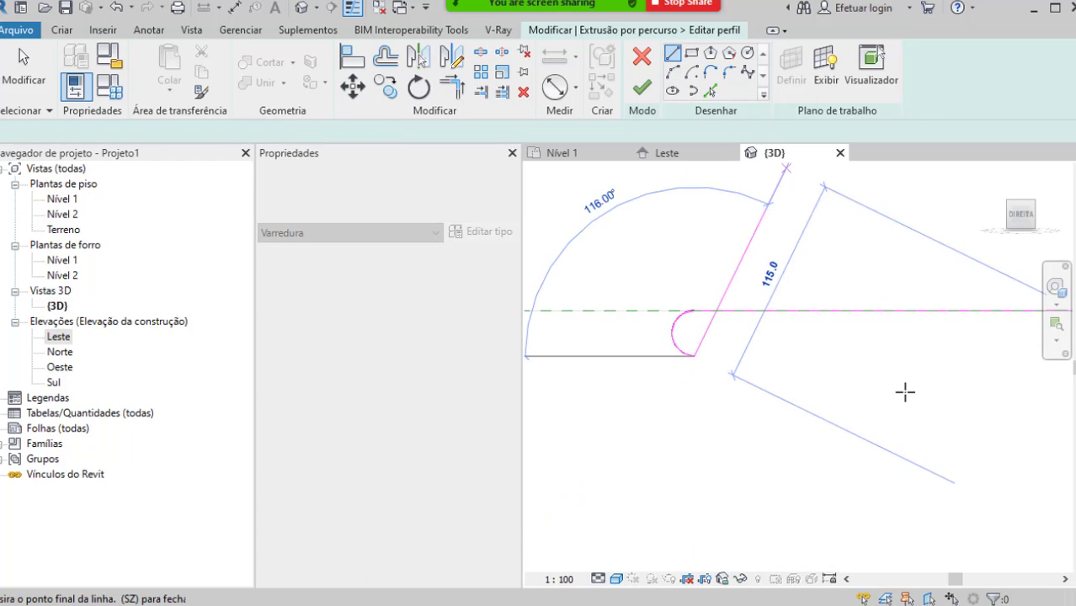
click(913, 357)
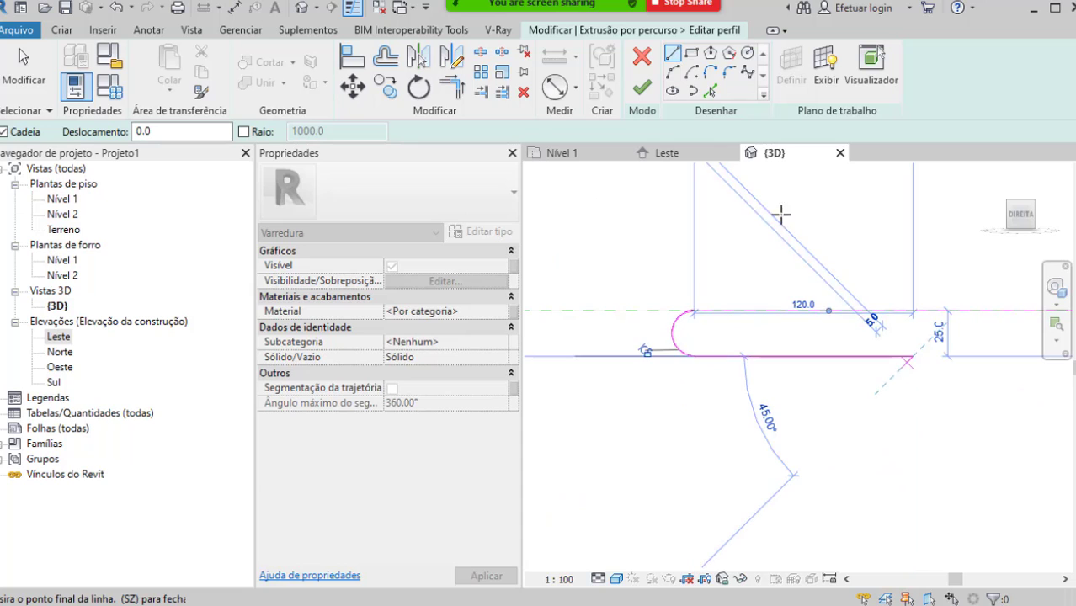
Step: Continue the profile below the return line with two opposed tangent arcs of about 10 mm and 22.5 mm radius
click(673, 71)
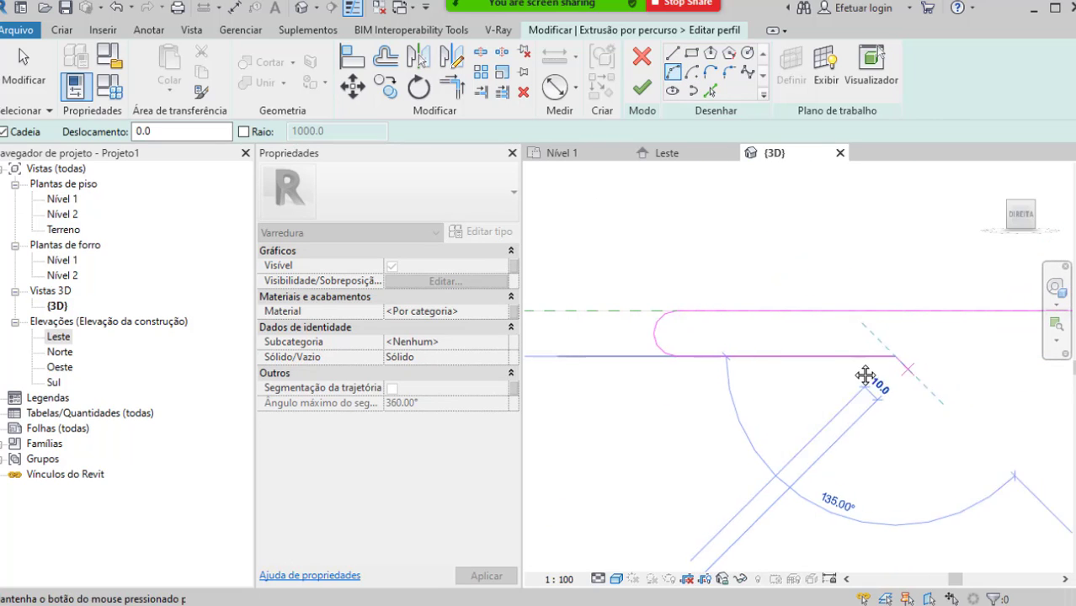
middle_drag(866, 376, 800, 370)
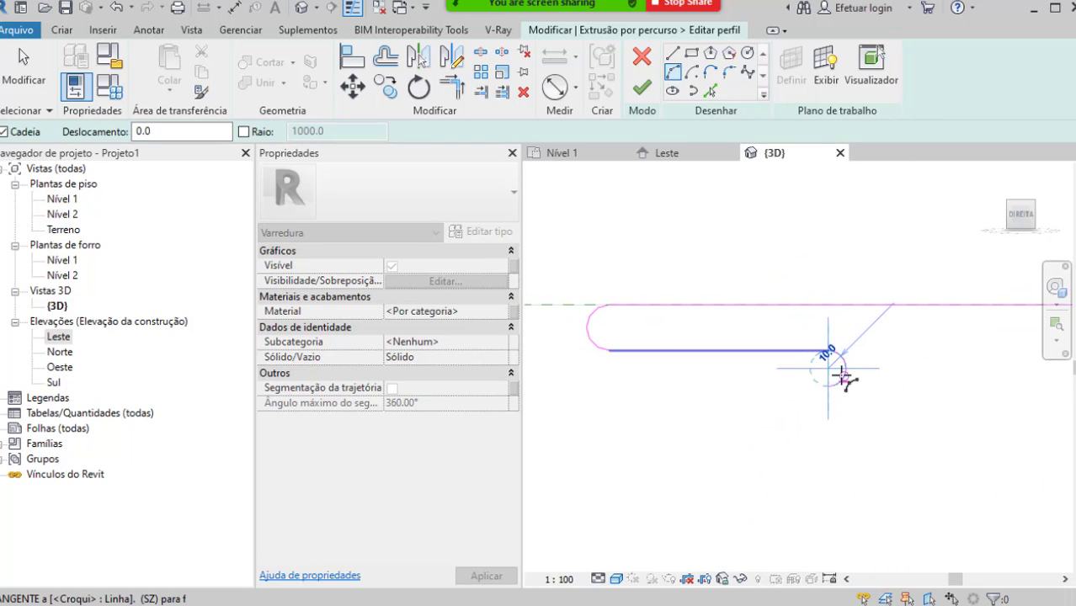
click(842, 376)
middle_drag(836, 436, 800, 366)
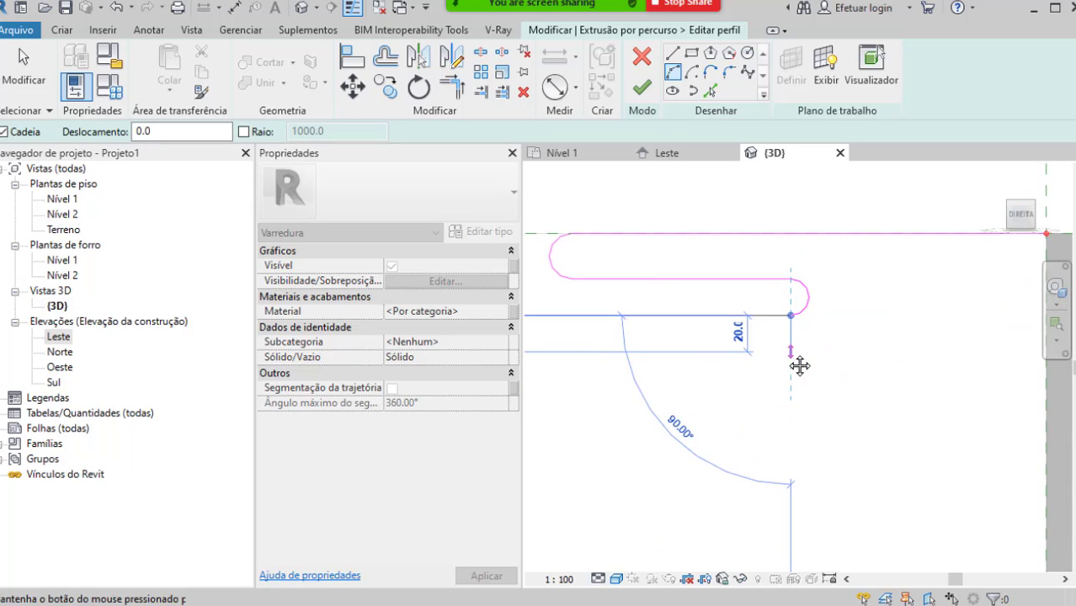
scroll(790, 366, down, 2)
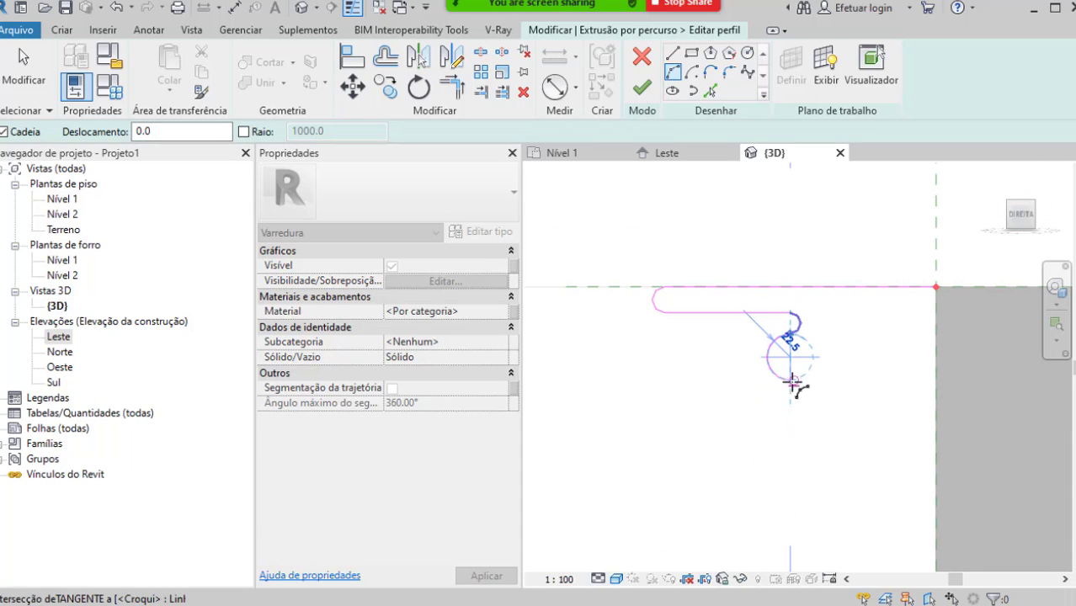
click(782, 381)
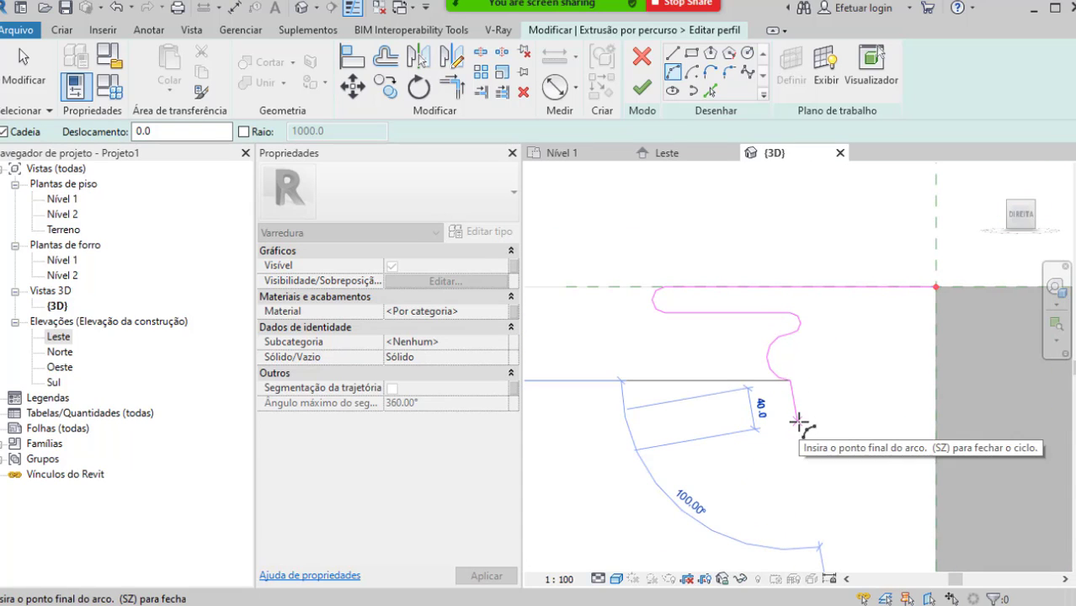
Step: Add a chain of alternating arcs stepping down and inward until the profile's lower end meets the wall face
click(833, 424)
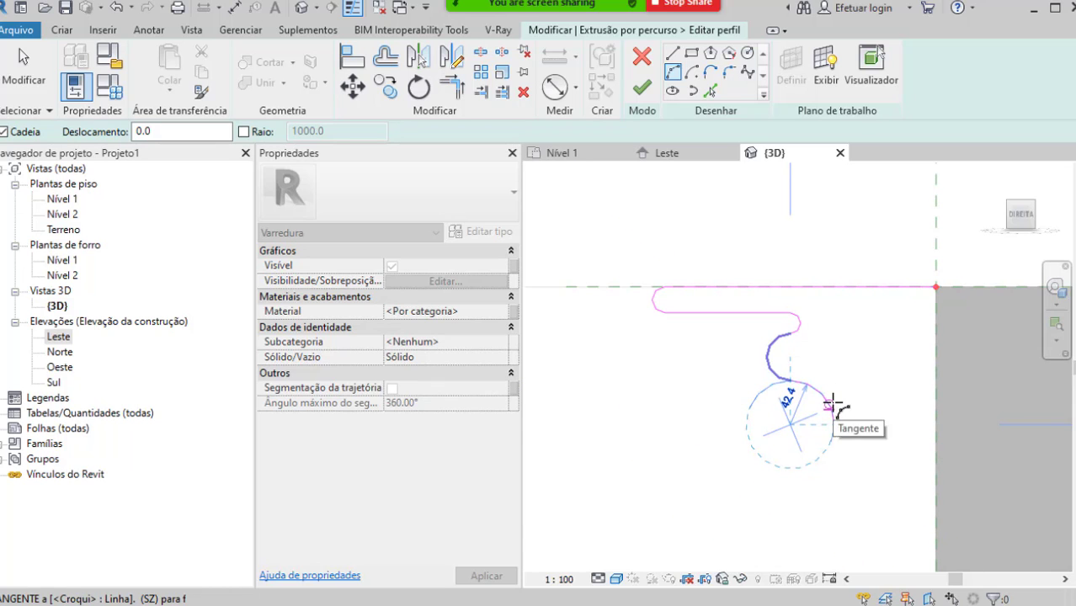
middle_drag(866, 428, 827, 375)
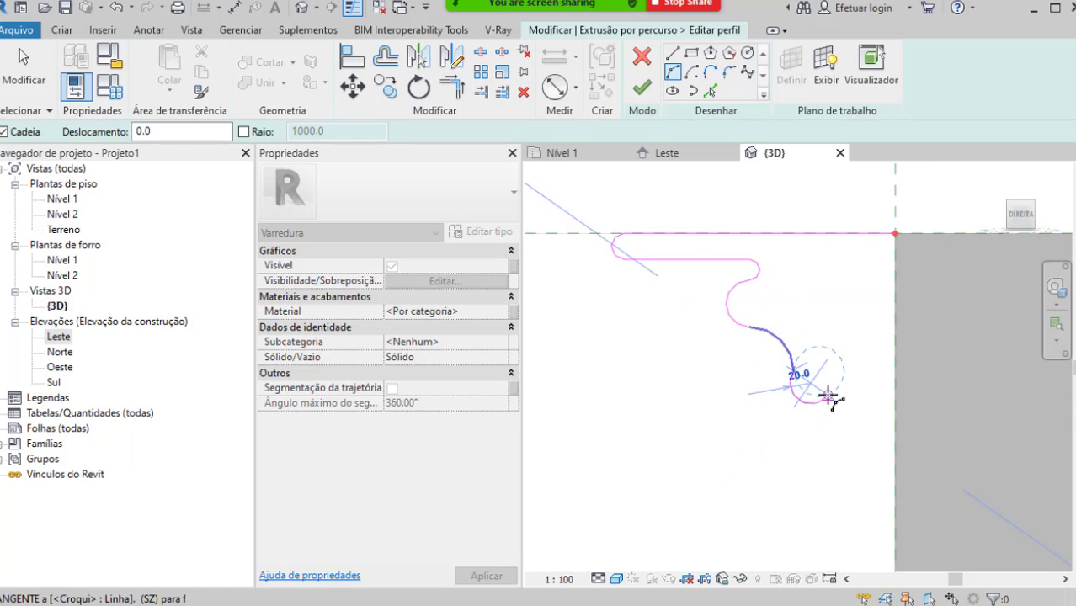
click(842, 417)
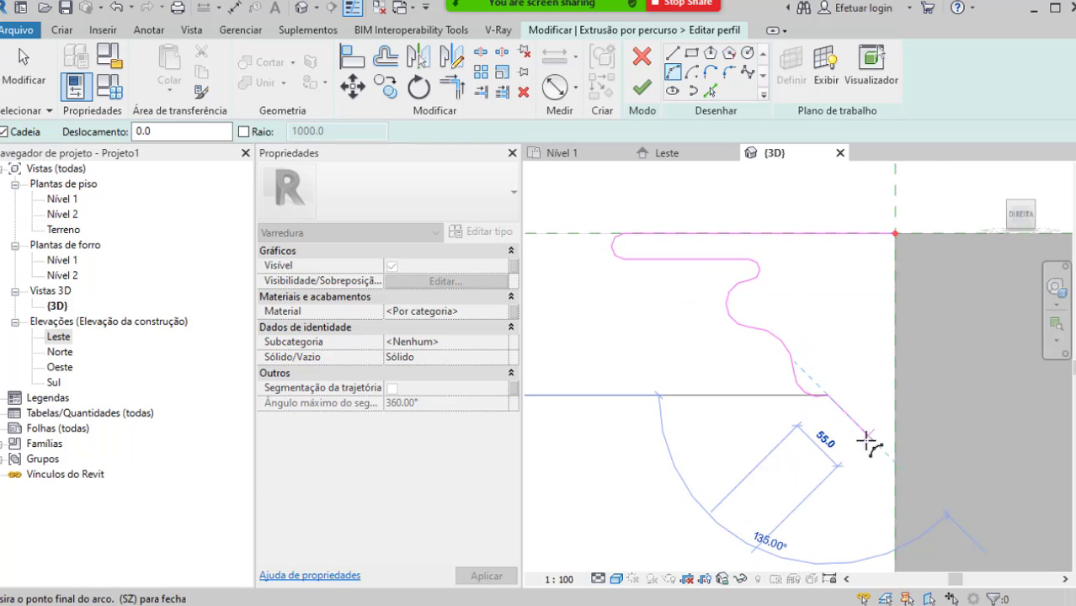
click(870, 415)
middle_drag(894, 439, 833, 410)
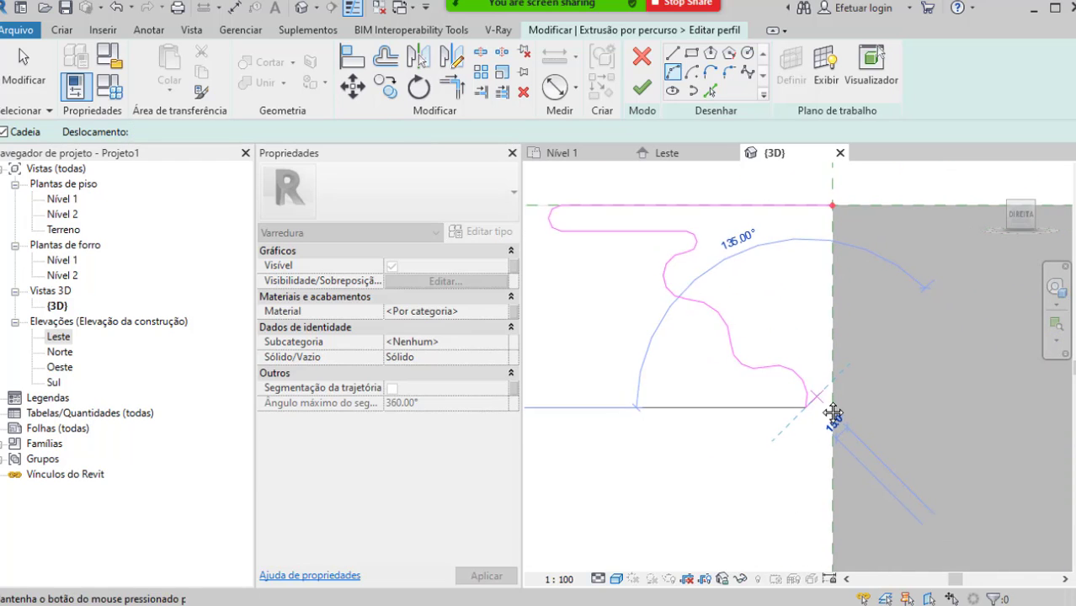
scroll(832, 407, up, 2)
click(841, 420)
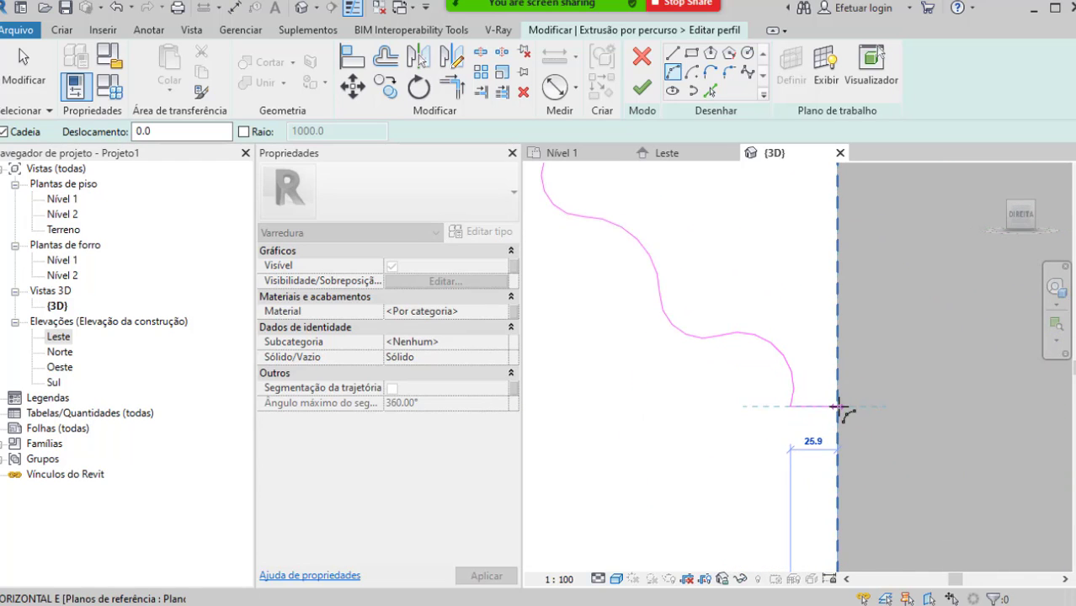
click(836, 415)
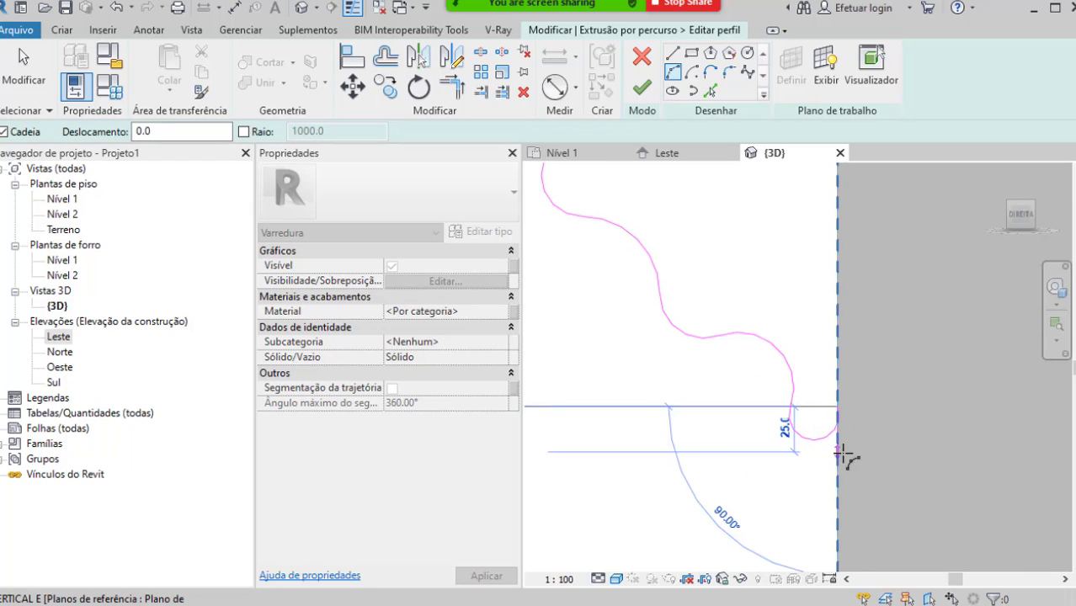
Step: Close the profile with a vertical line along the wall face up to the wall's top corner
scroll(844, 451, down, 2)
middle_drag(799, 296, 772, 313)
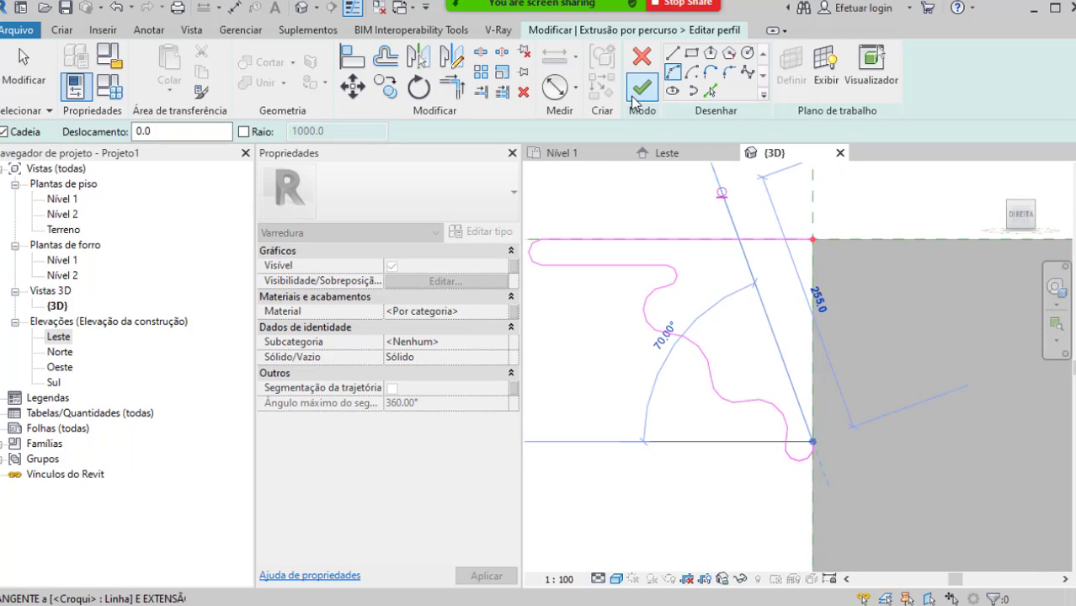
click(672, 53)
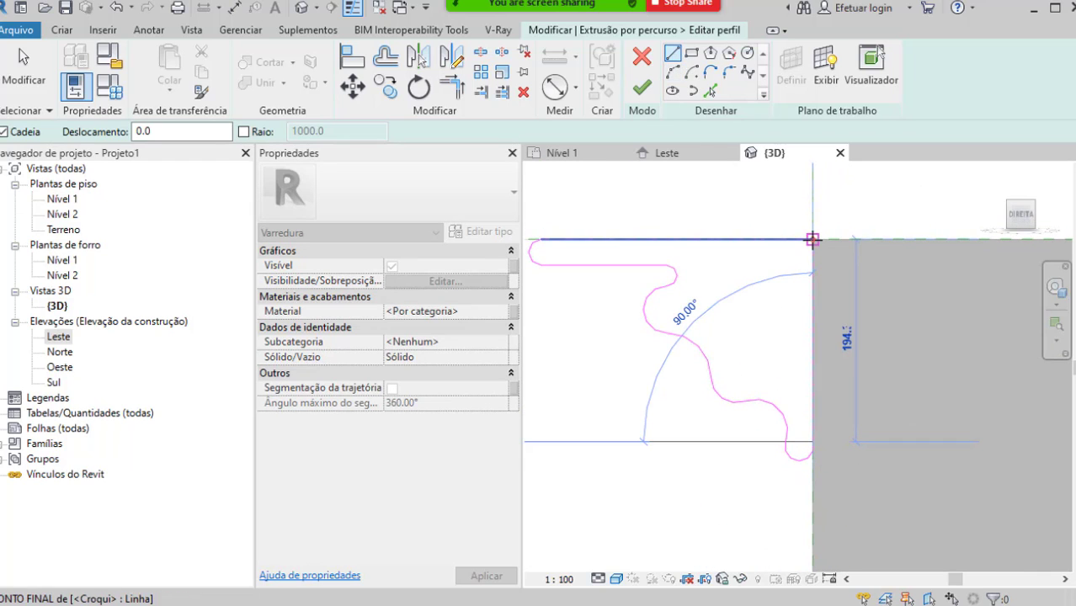
click(812, 240)
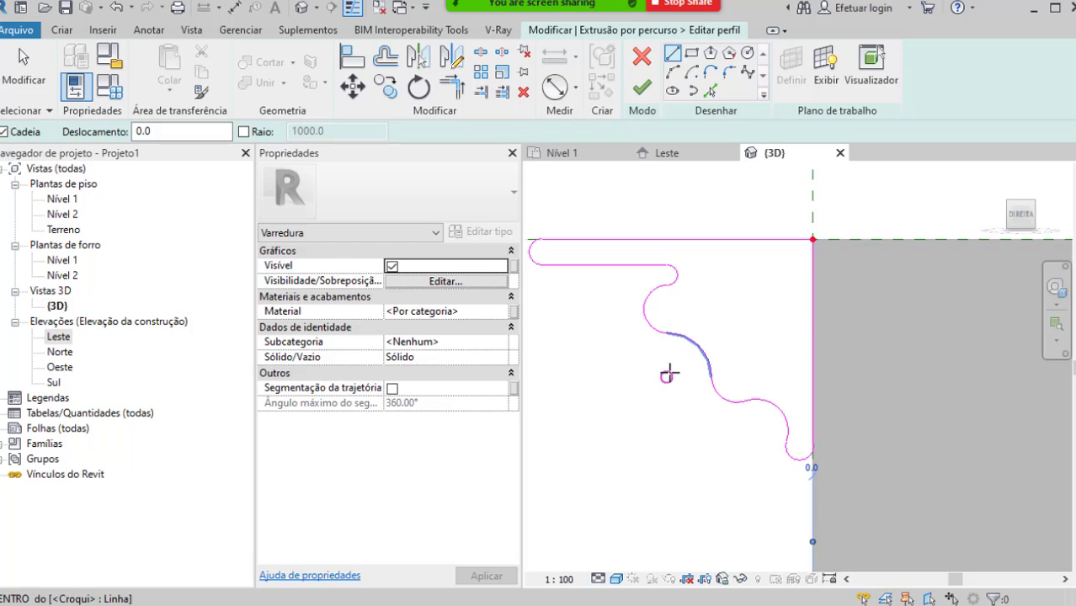
Step: Open the material selection for the sweep and search the materials for "pintu"
middle_drag(671, 371, 696, 406)
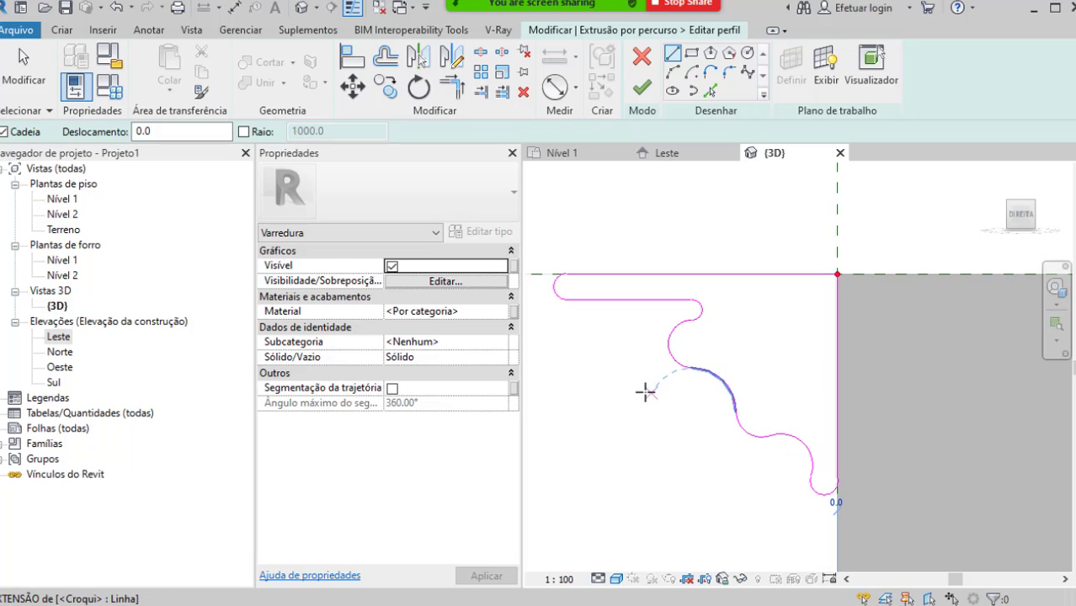
click(474, 312)
click(474, 313)
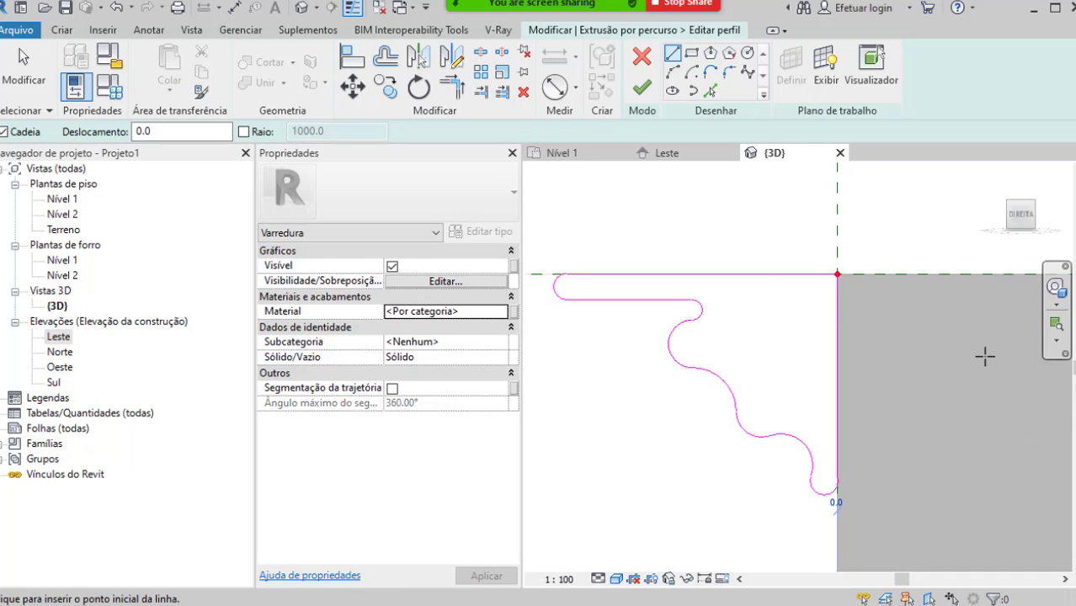
click(485, 312)
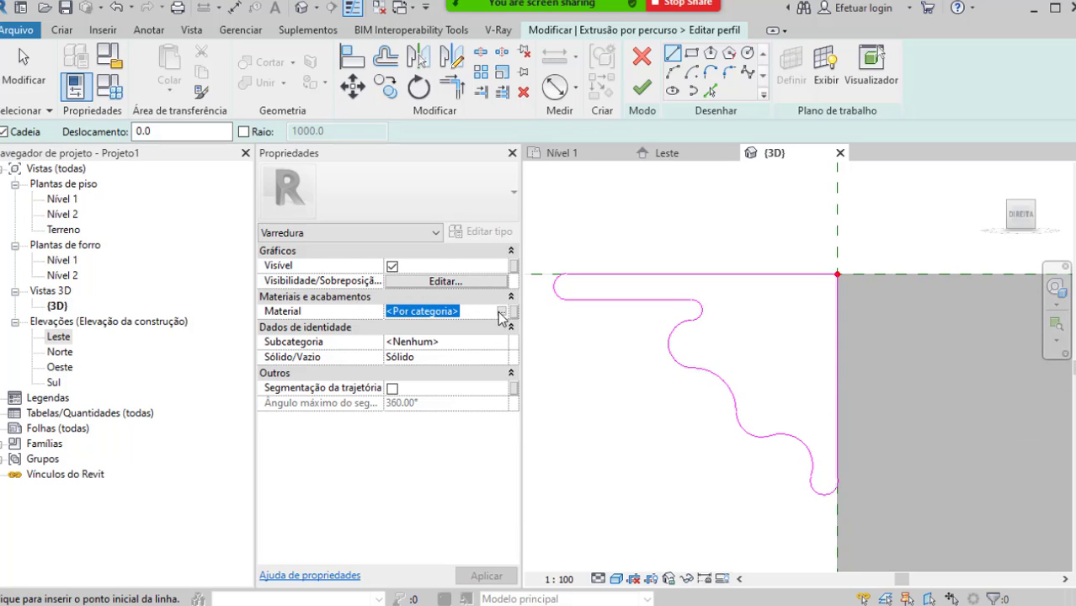
click(501, 311)
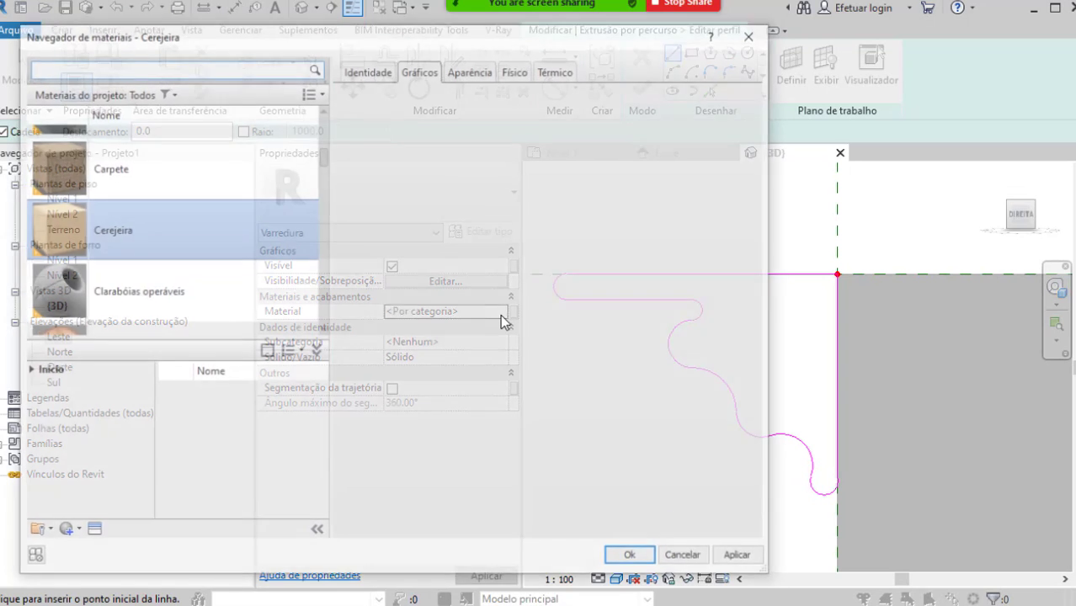
click(127, 70)
text(pintu)
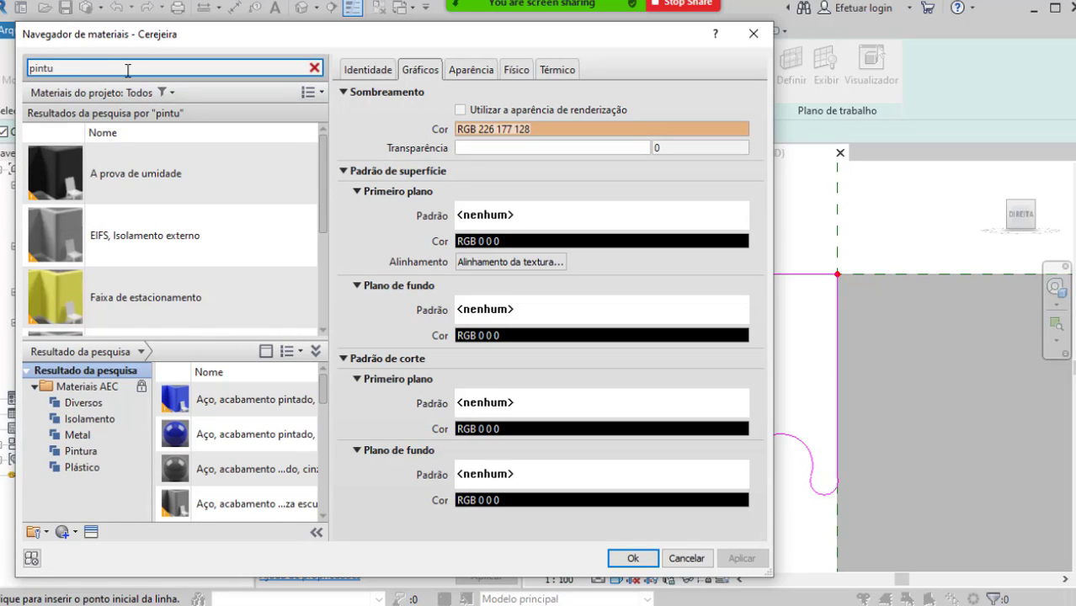
Step: Assign the Faixa de estacionamento material to the sweep
scroll(173, 252, down, 2)
scroll(168, 193, up, 1)
click(164, 176)
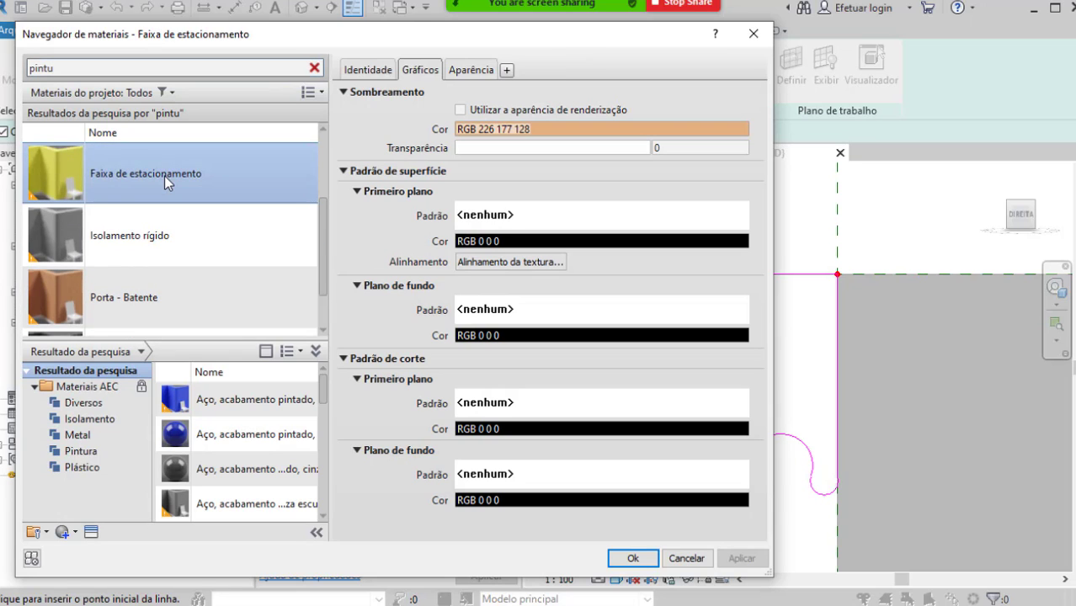
scroll(172, 261, down, 1)
scroll(178, 293, up, 2)
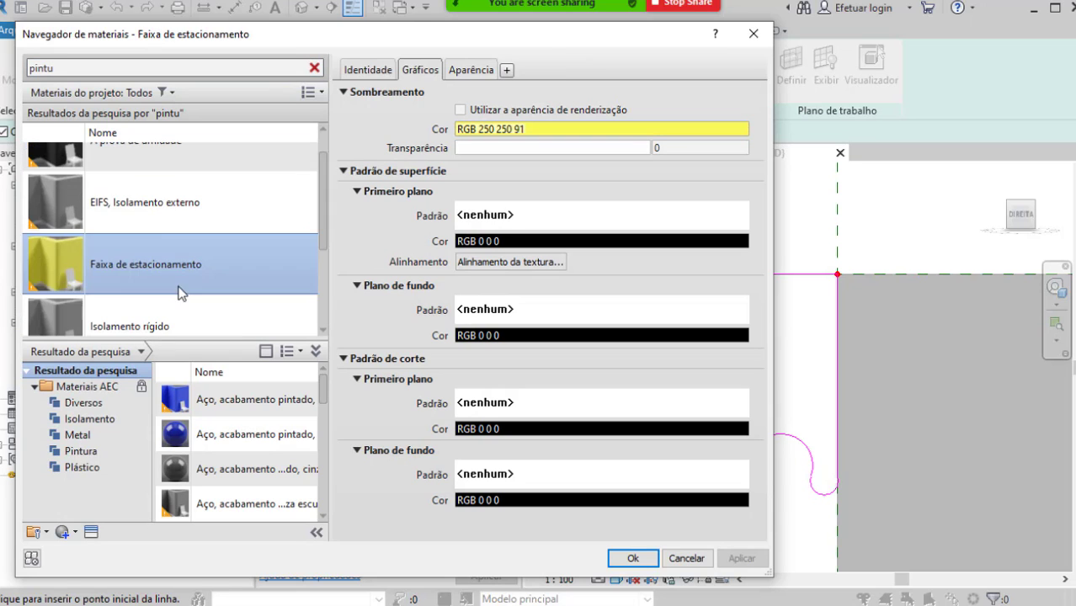
key(ctrl)
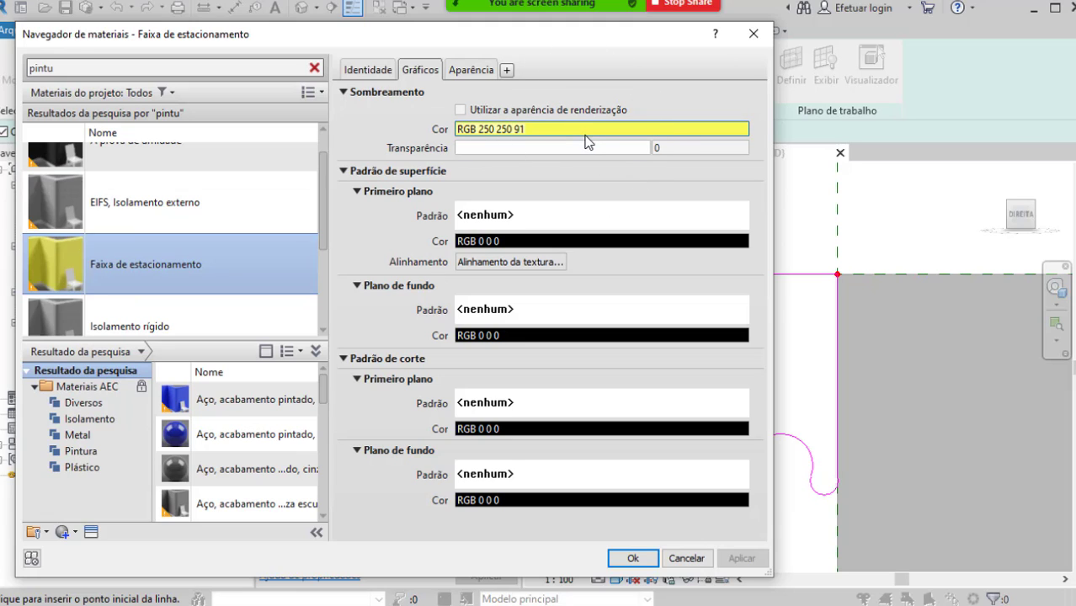
key(ctrl)
key(ctrl)
key(ctrl)
key(ctrl)
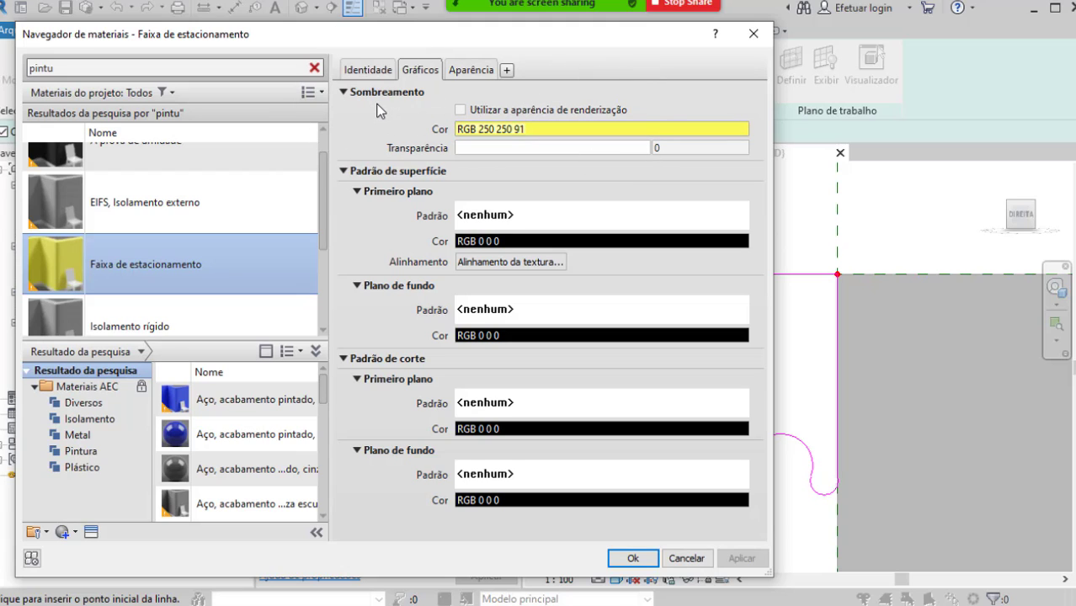
key(ctrl)
key(ctrl)
key(ctrl)
click(632, 558)
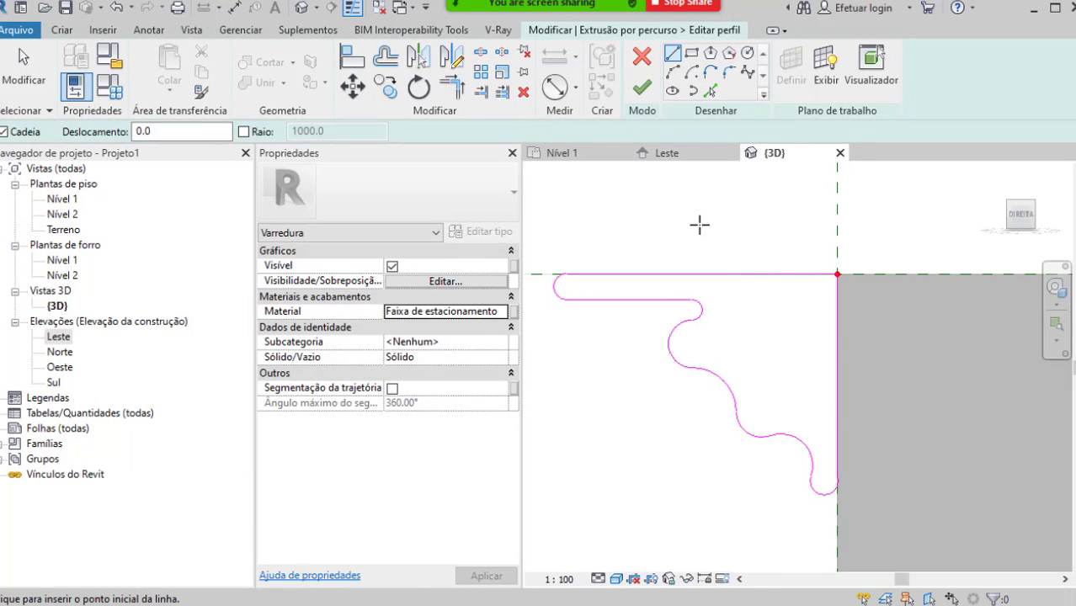
Step: Complete the profile sketch and finish the sweep so the moldura runs around the wall tops
click(644, 91)
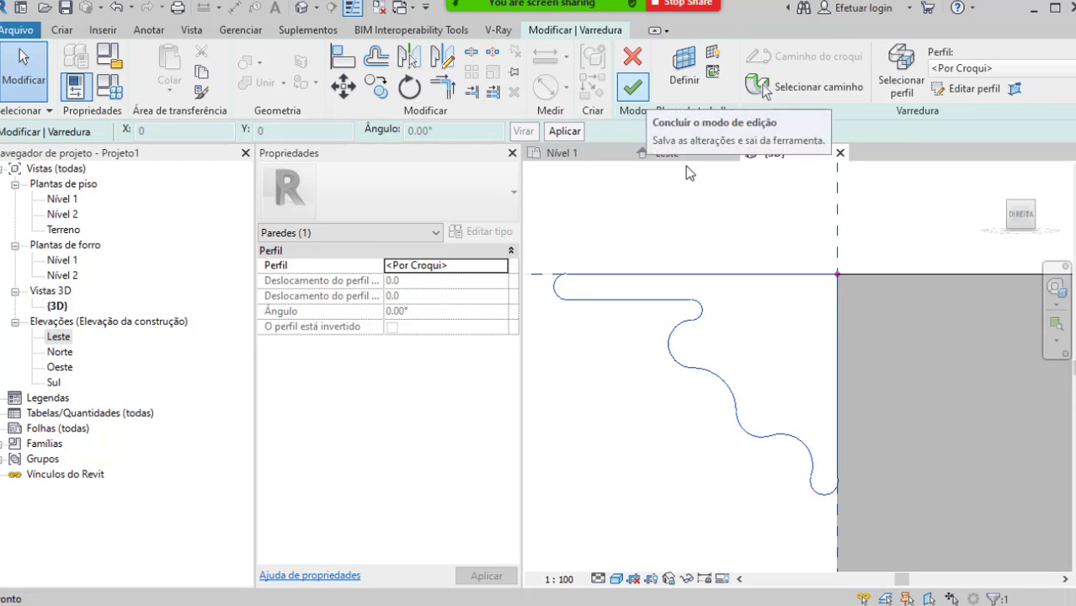
scroll(785, 344, down, 2)
shift+middle_drag(783, 346, 809, 395)
scroll(790, 376, down, 2)
scroll(789, 376, down, 4)
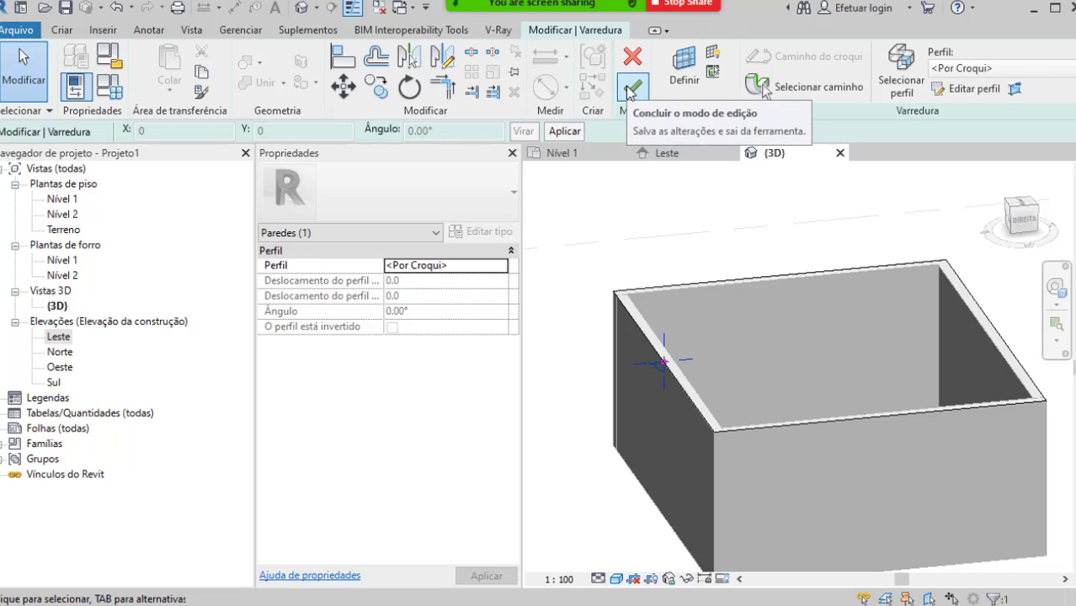
click(627, 88)
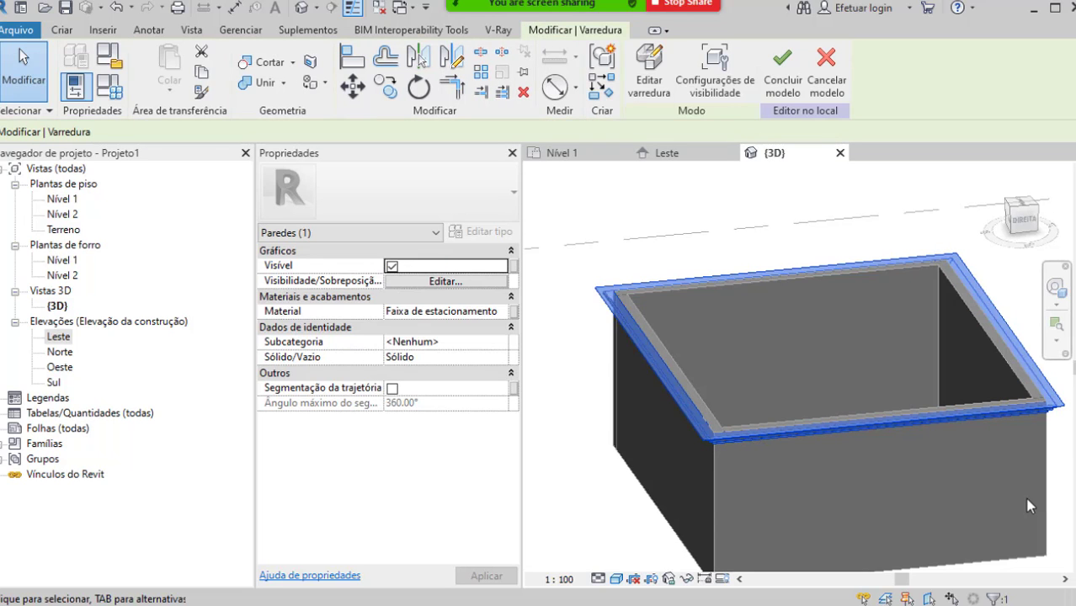
click(641, 482)
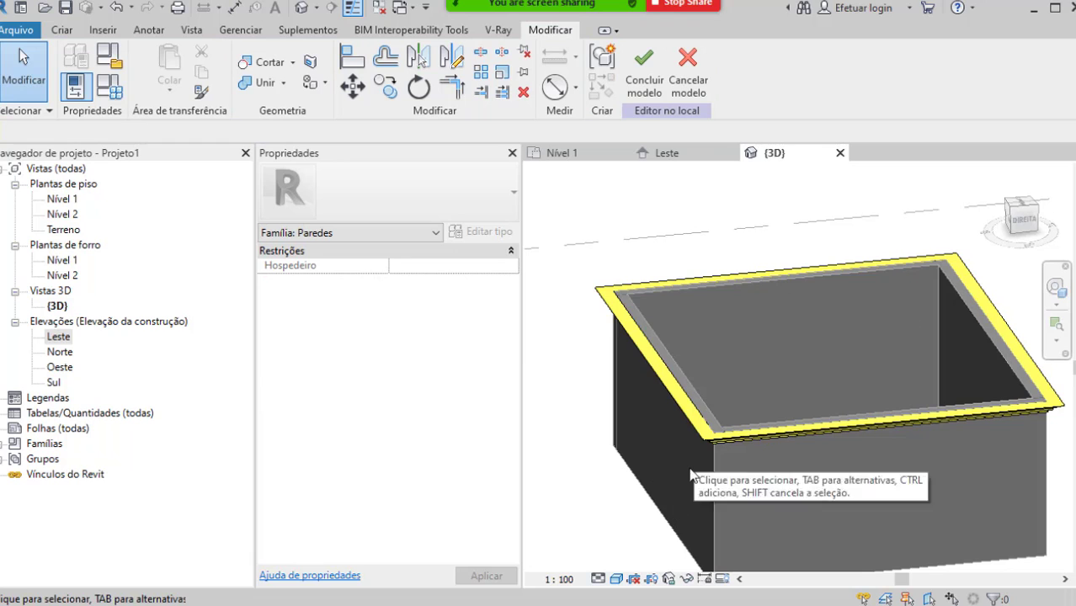
Step: Inspect the moldura at the wall corners and finish the in-place wall model
shift+middle_drag(668, 512, 597, 407)
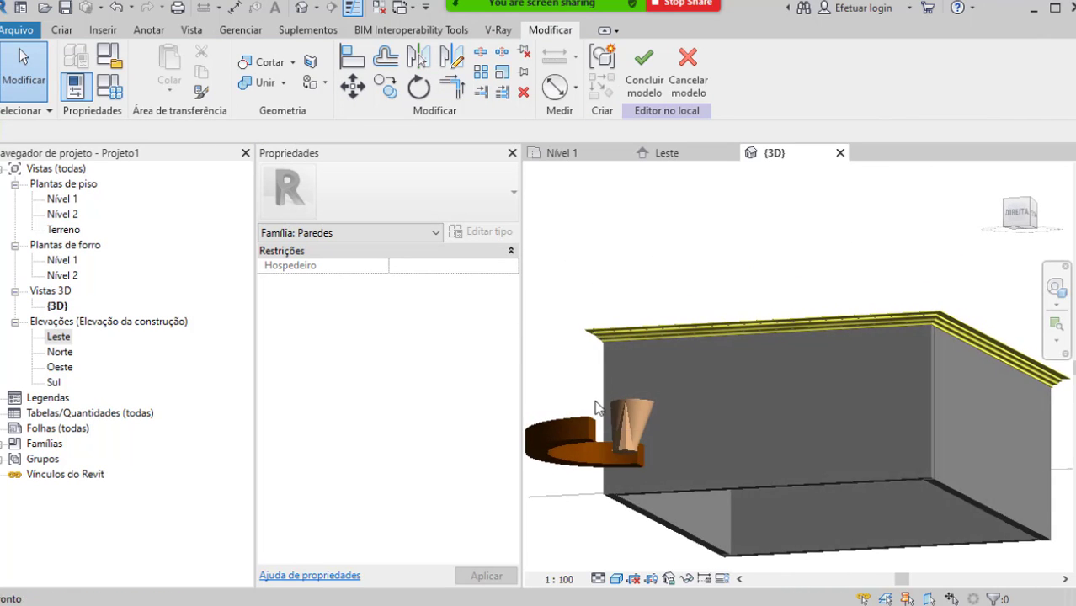
scroll(597, 334, up, 2)
scroll(596, 339, up, 3)
middle_drag(597, 367, 617, 429)
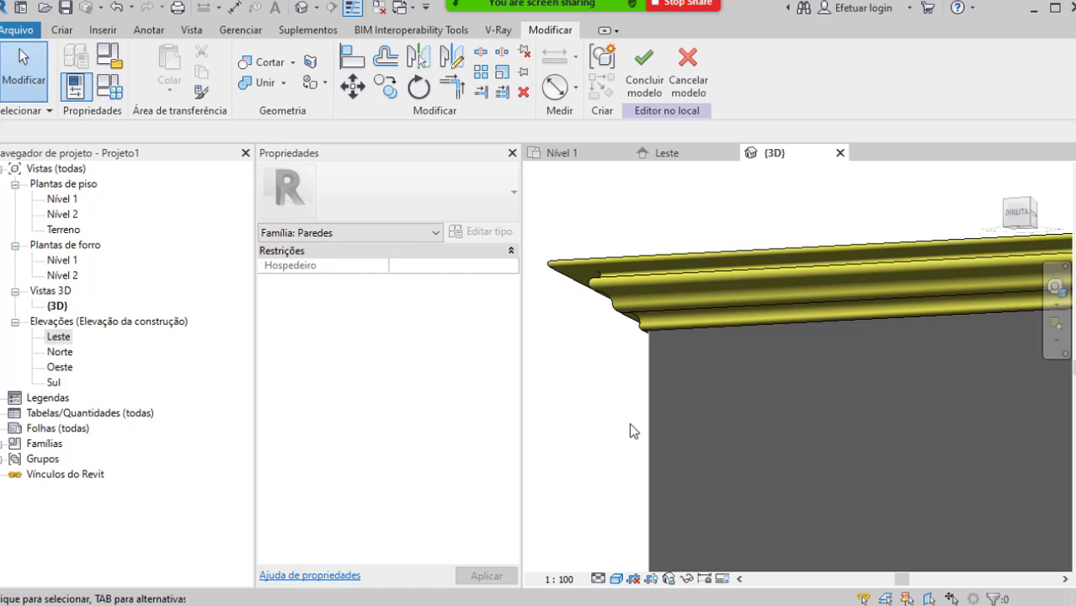
scroll(673, 404, down, 4)
shift+middle_drag(675, 377, 692, 433)
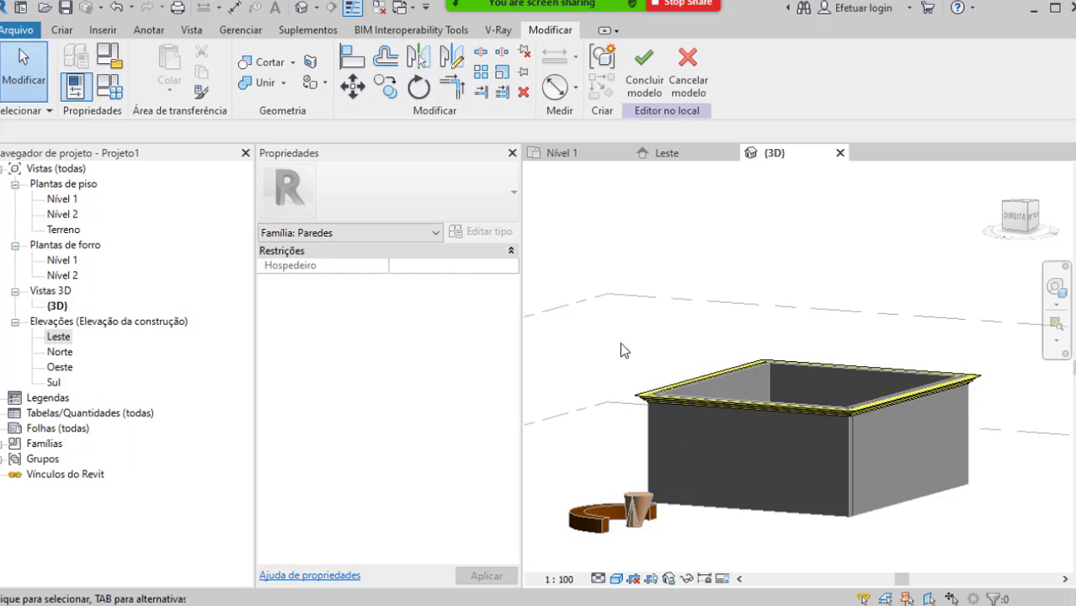
click(62, 30)
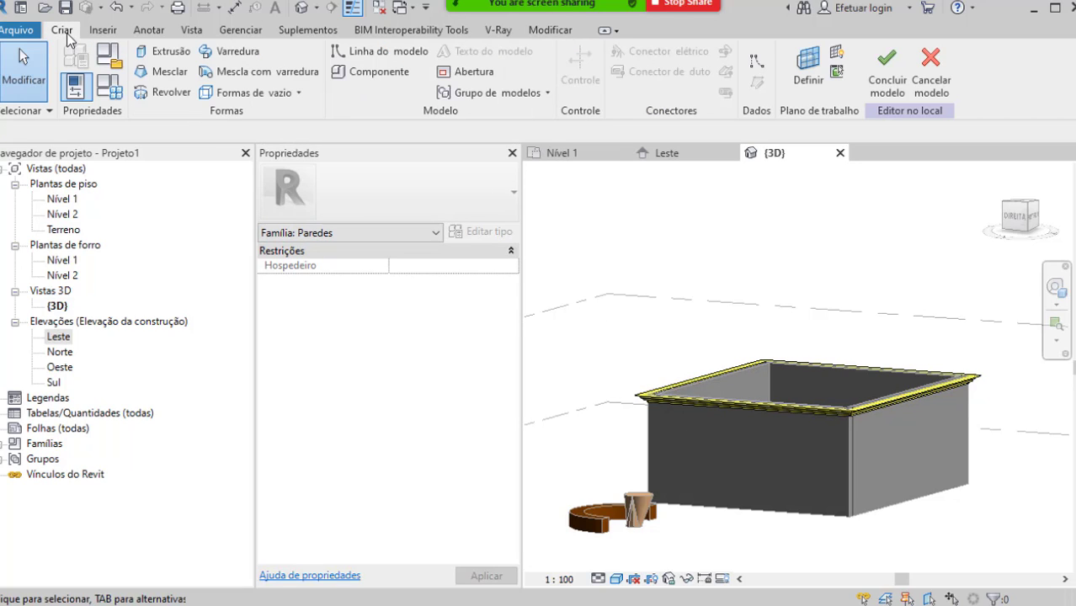
click(902, 87)
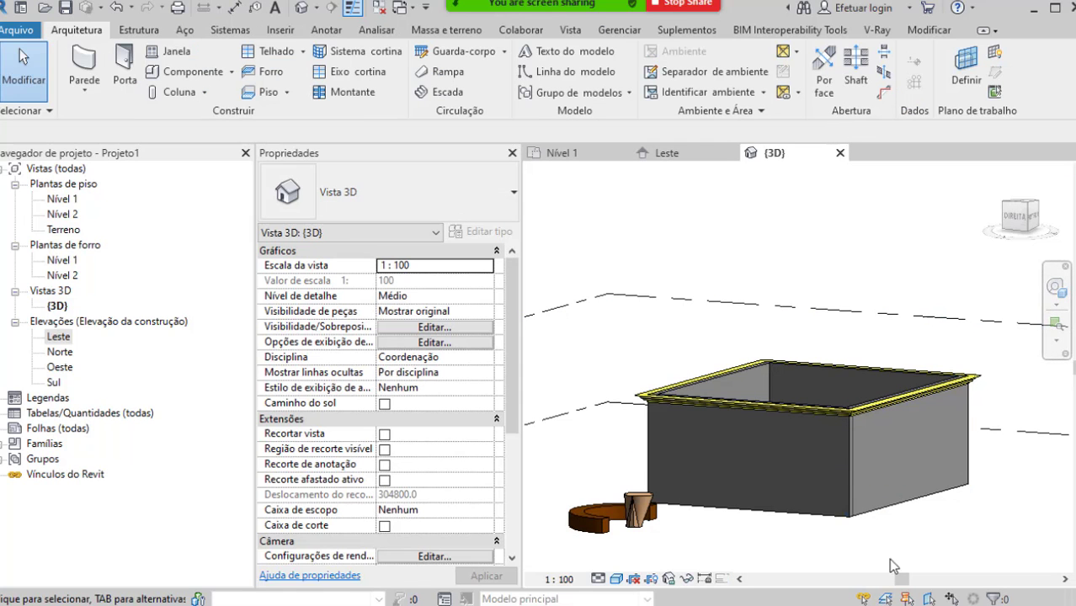
Step: Start a new in-place component in the Mobiliário category and name it "banco"
scroll(790, 534, up, 2)
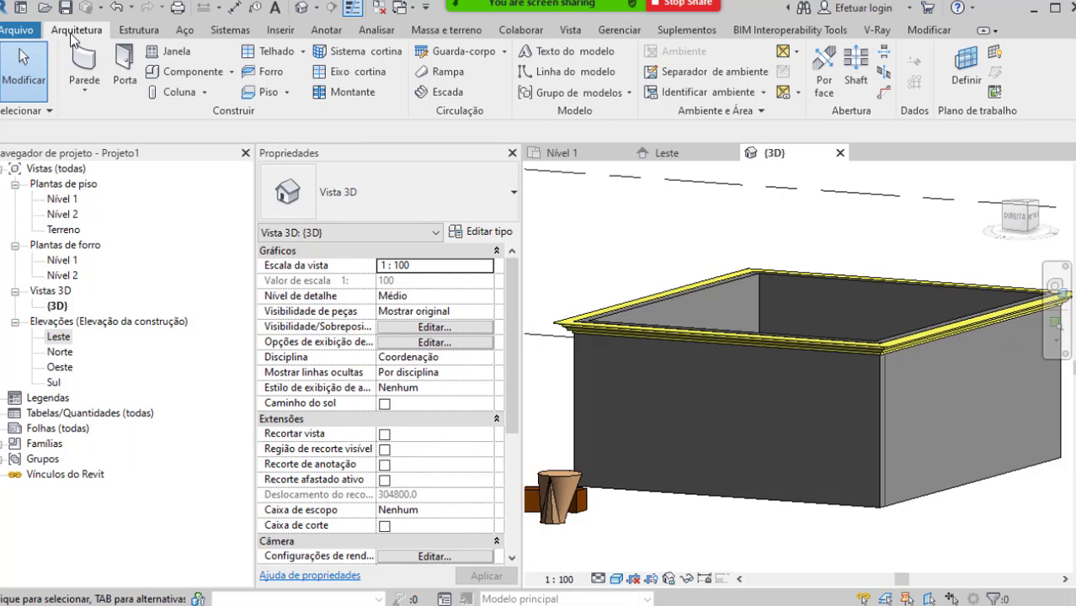
click(232, 73)
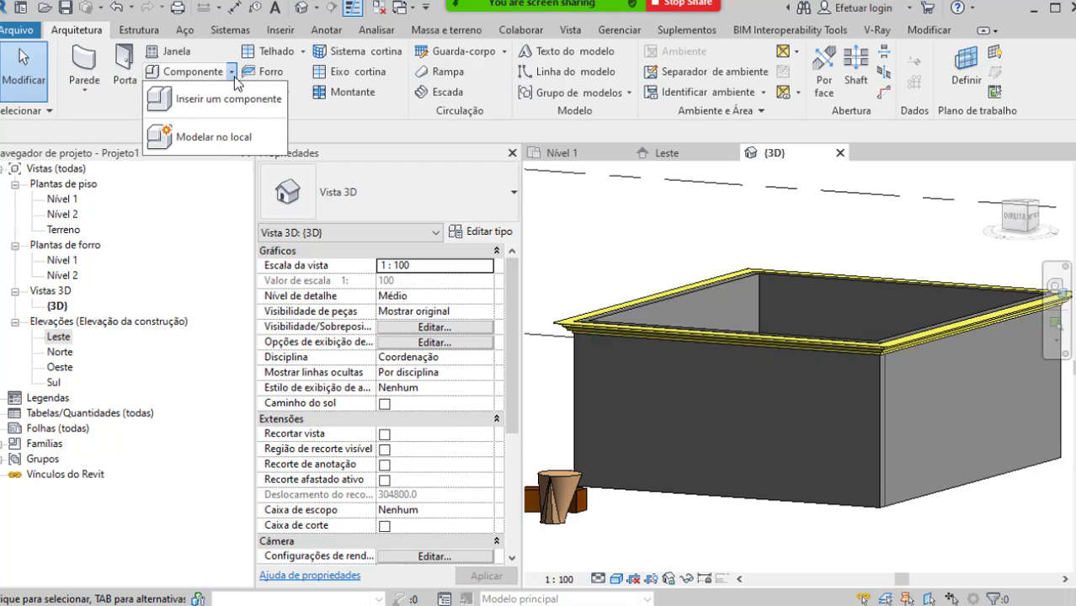
click(228, 139)
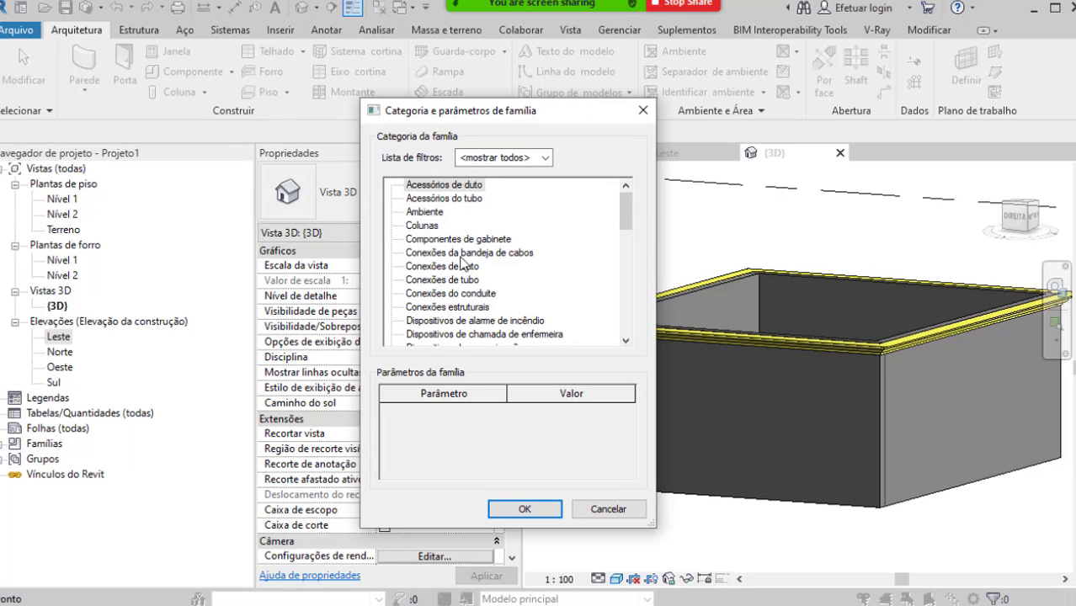
click(474, 294)
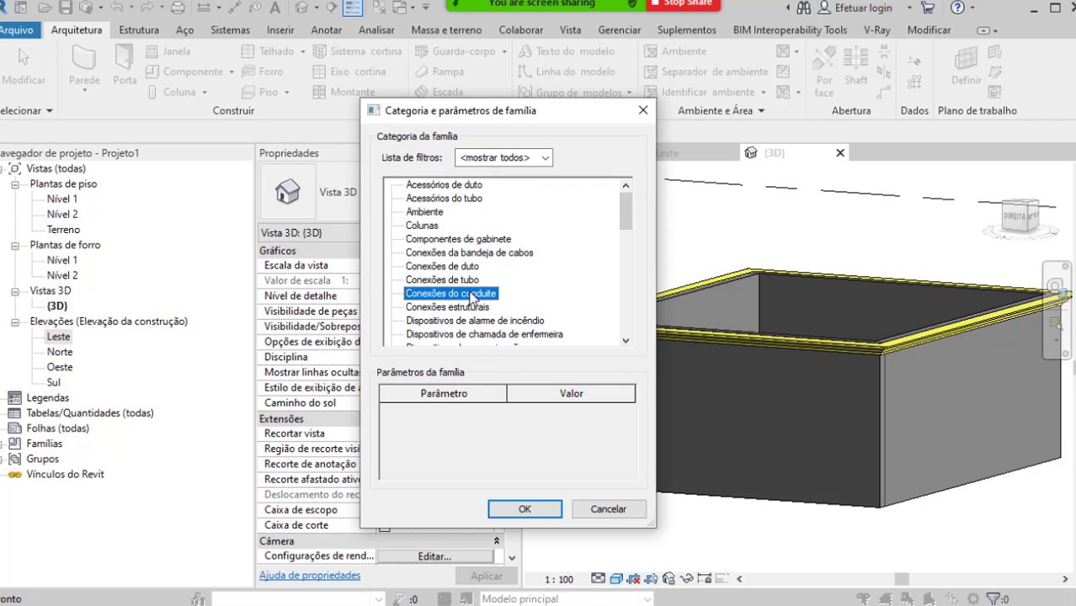
key(m)
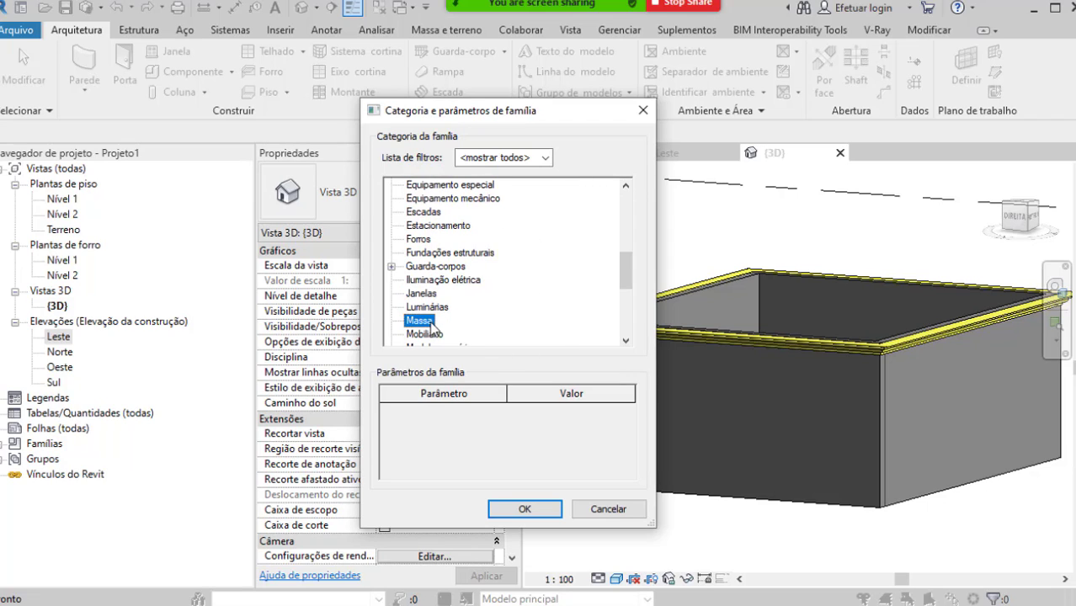
scroll(431, 327, down, 1)
click(431, 307)
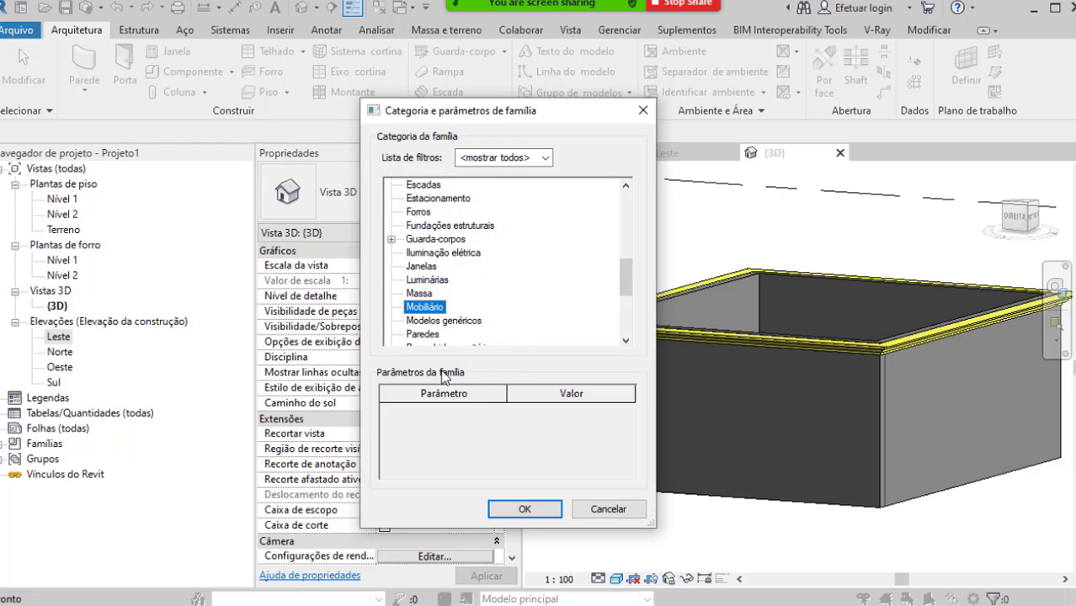
click(541, 511)
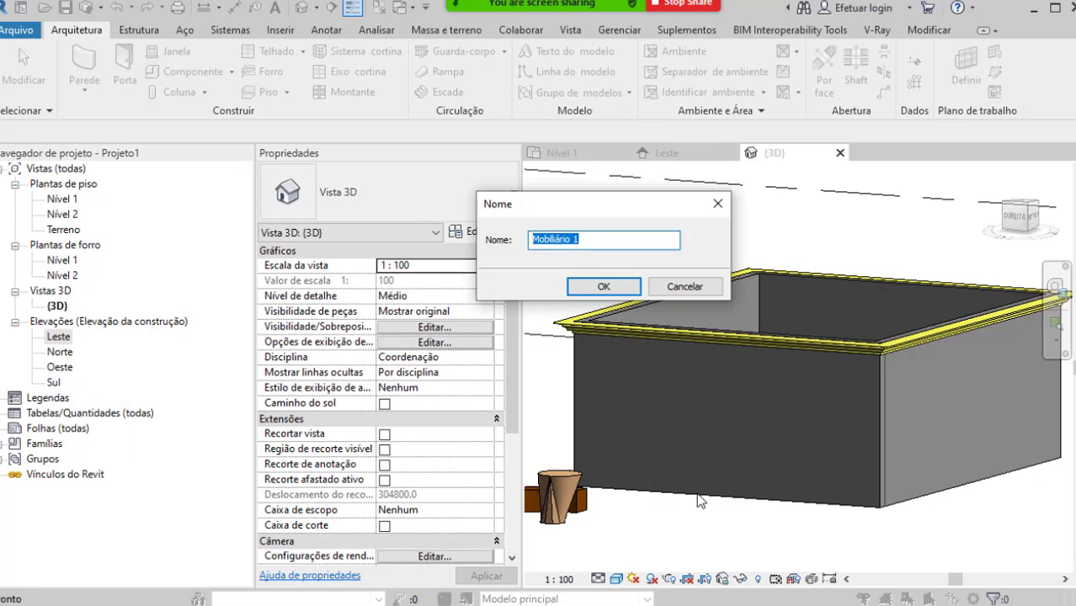
text(ba)
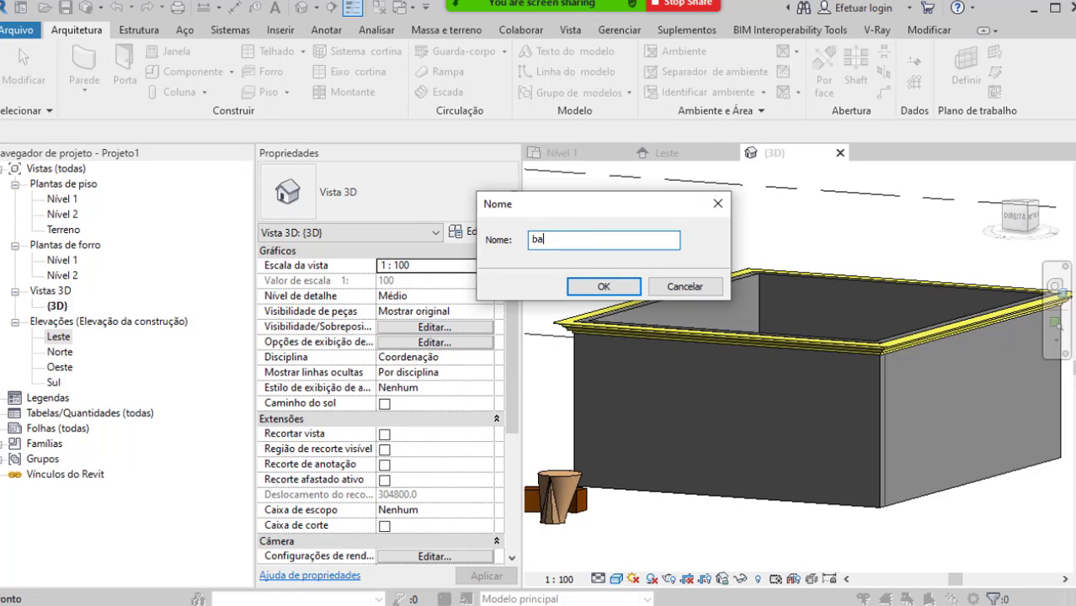
text(nco)
click(584, 293)
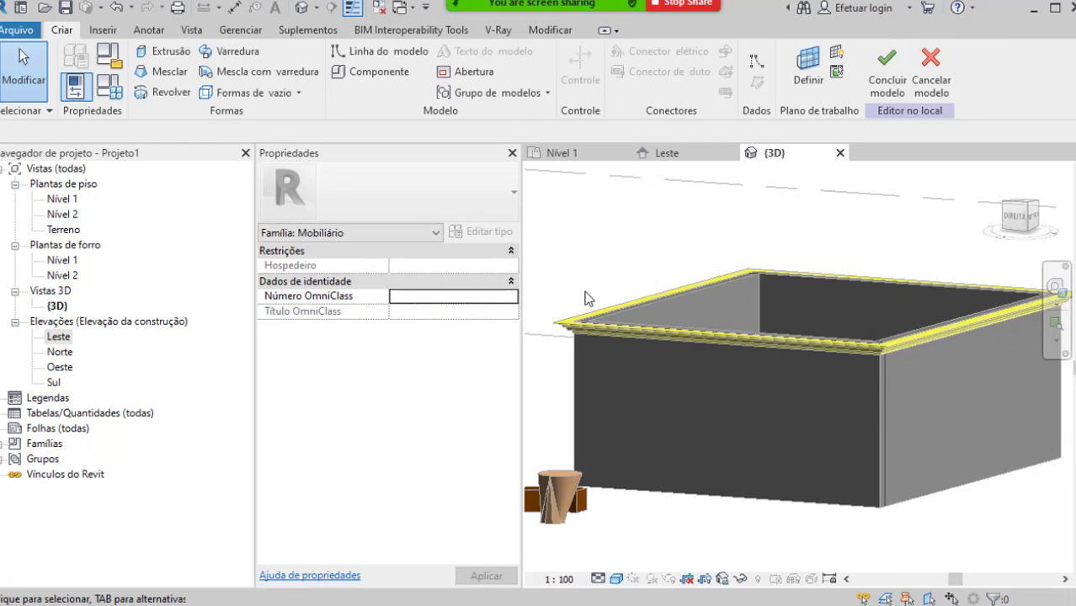
Step: Start a solid swept blend for the banco and open its path for sketching
middle_drag(661, 463, 702, 385)
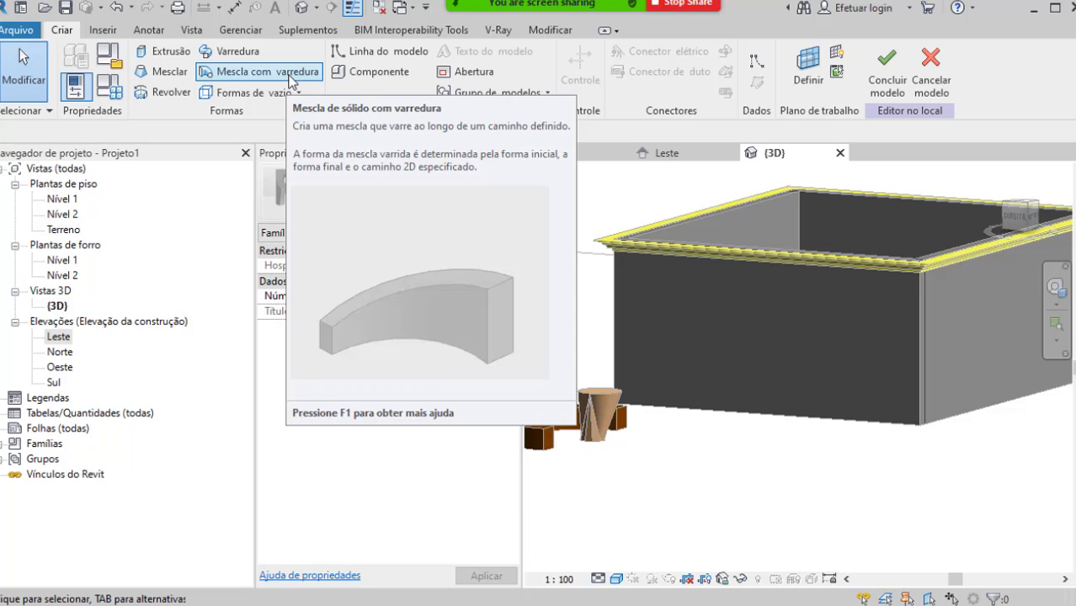
key(ctrl)
click(290, 78)
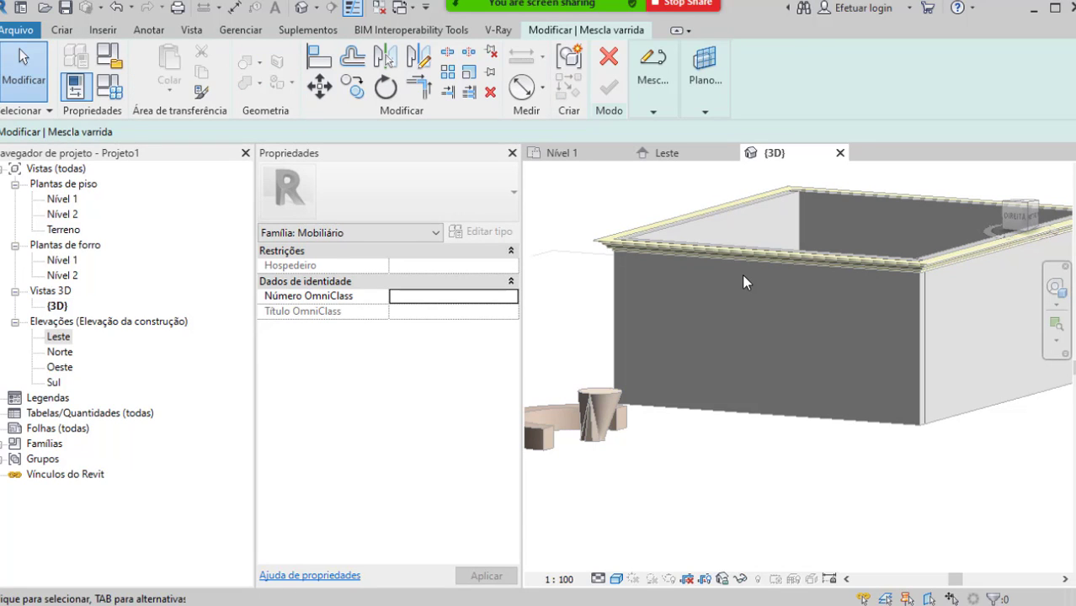
click(656, 91)
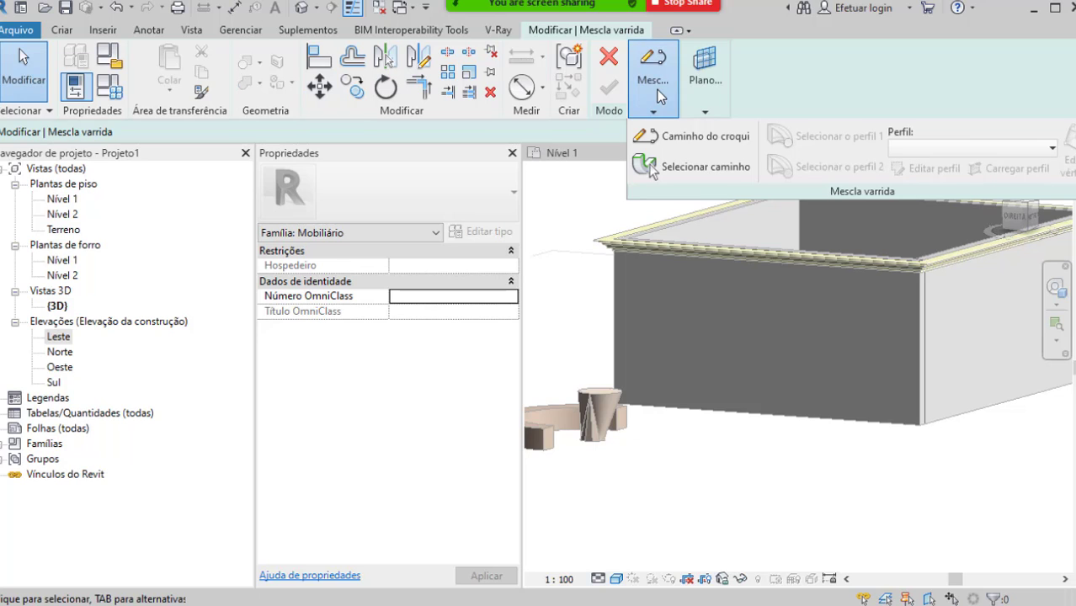
click(682, 143)
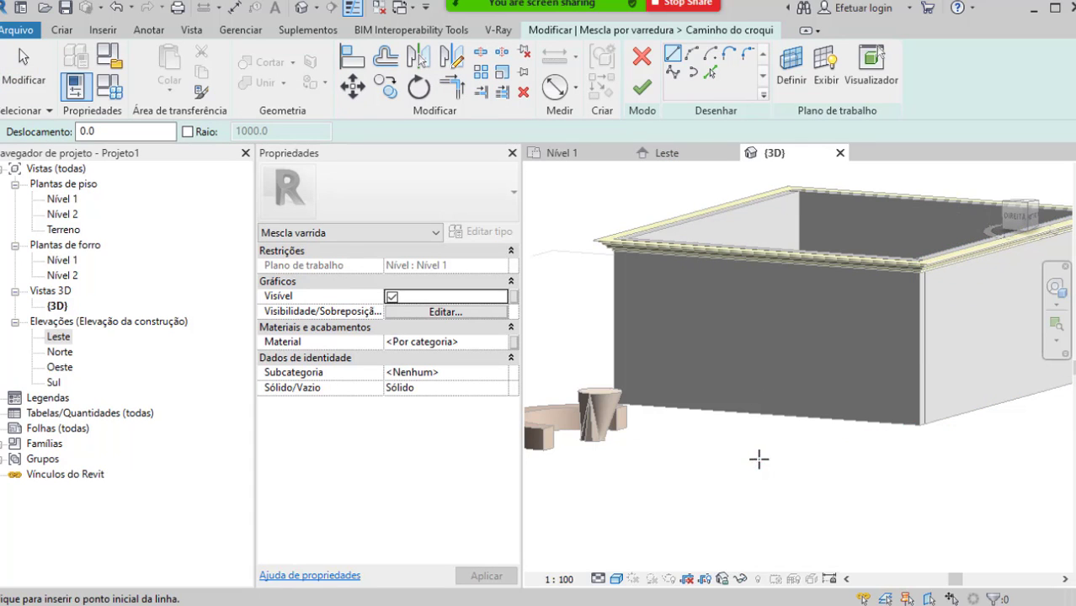
drag(1020, 222, 942, 451)
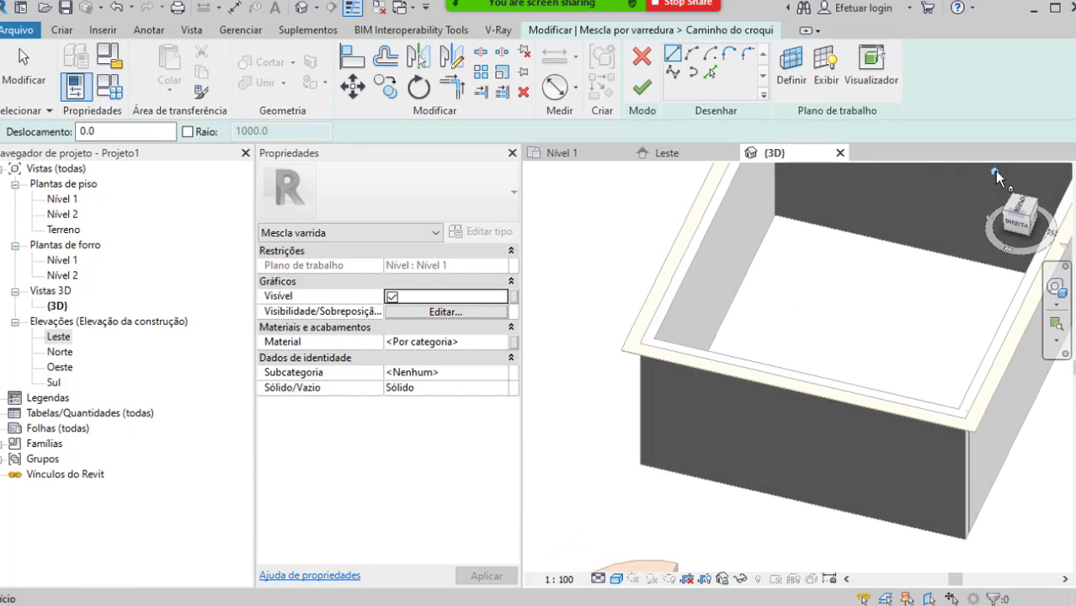
click(1024, 210)
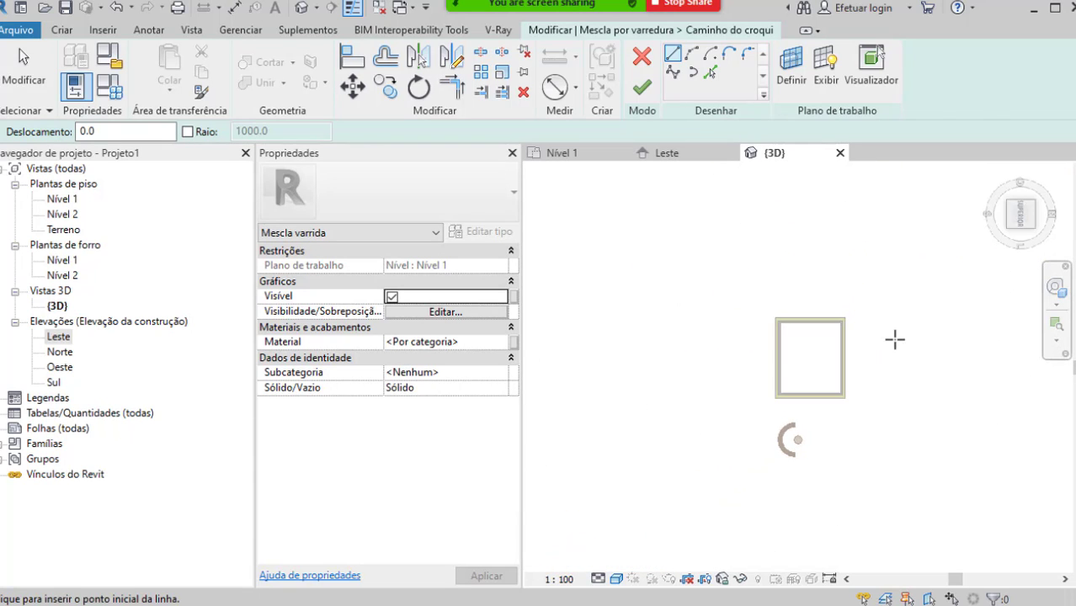
middle_drag(836, 437, 716, 422)
scroll(757, 422, up, 4)
scroll(754, 419, up, 2)
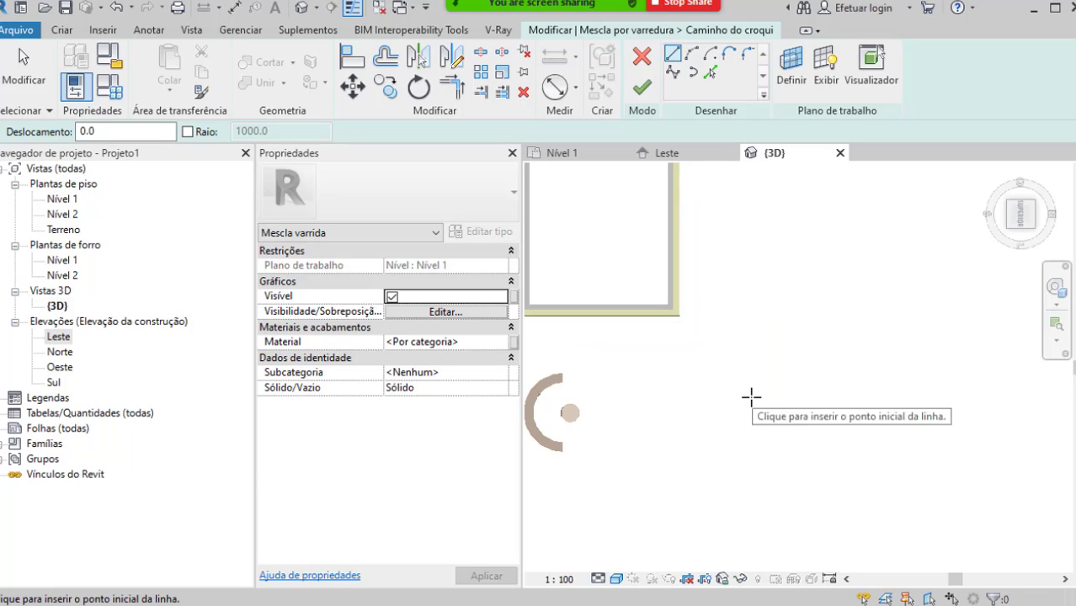
click(748, 375)
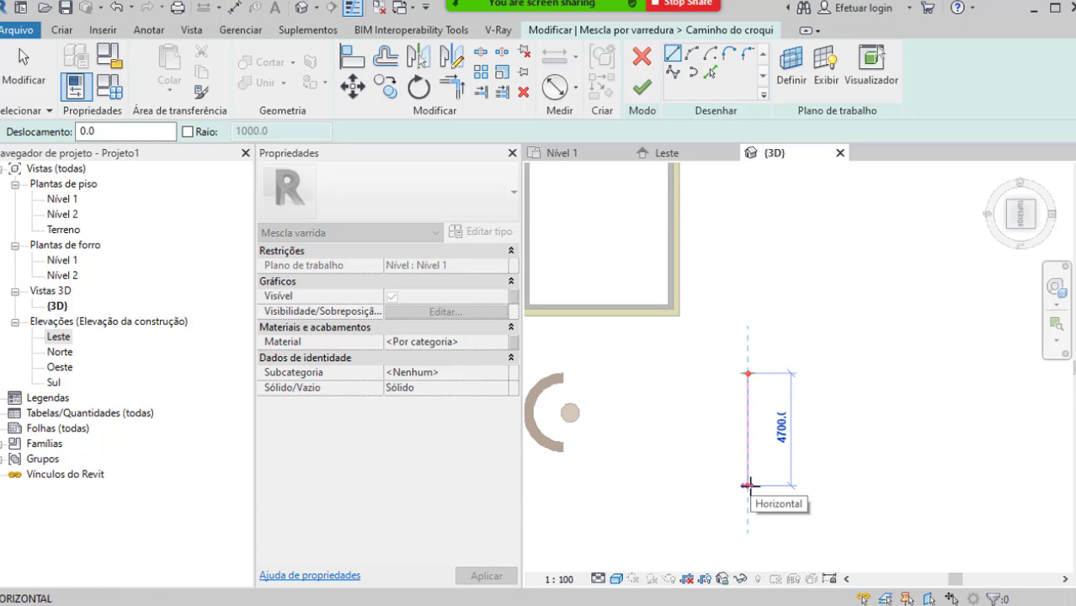
click(748, 485)
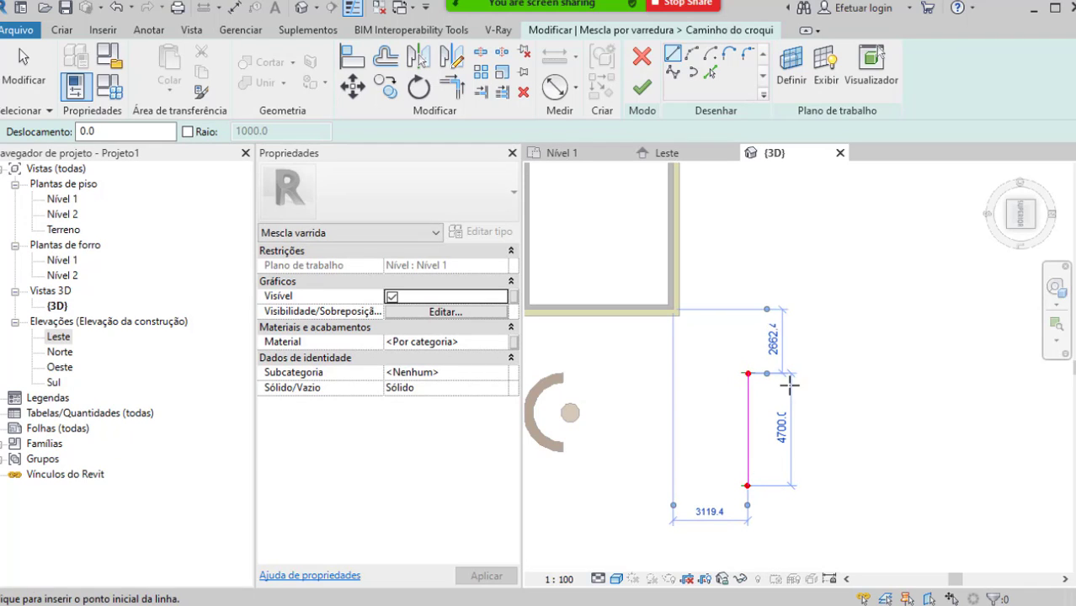
key(Escape)
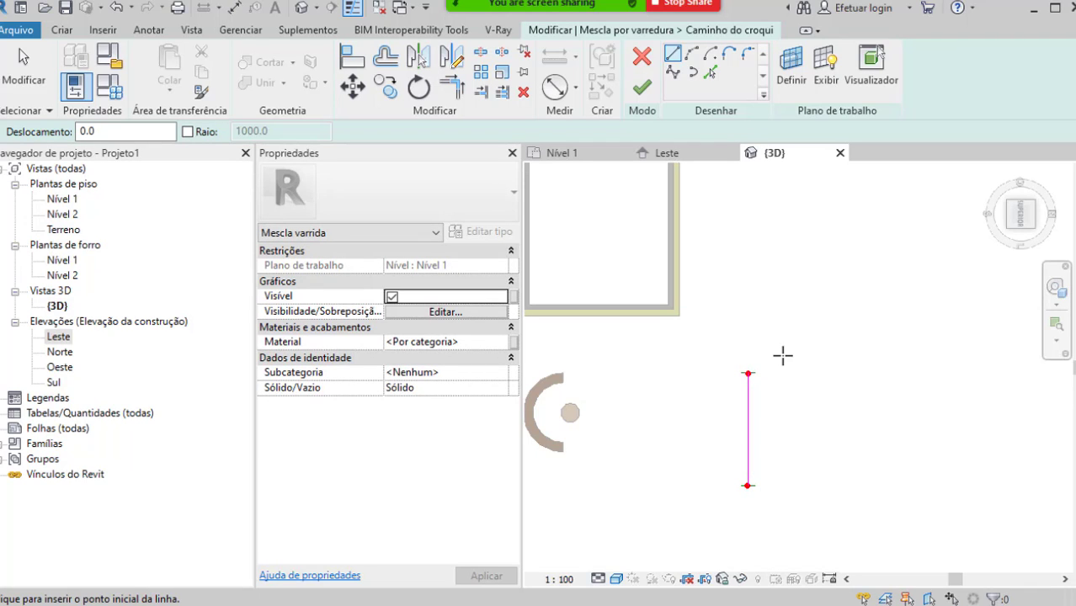
key(Escape)
mouse_move(777, 356)
mouse_down()
mouse_move(731, 537)
mouse_move(744, 527)
mouse_up()
key(Delete)
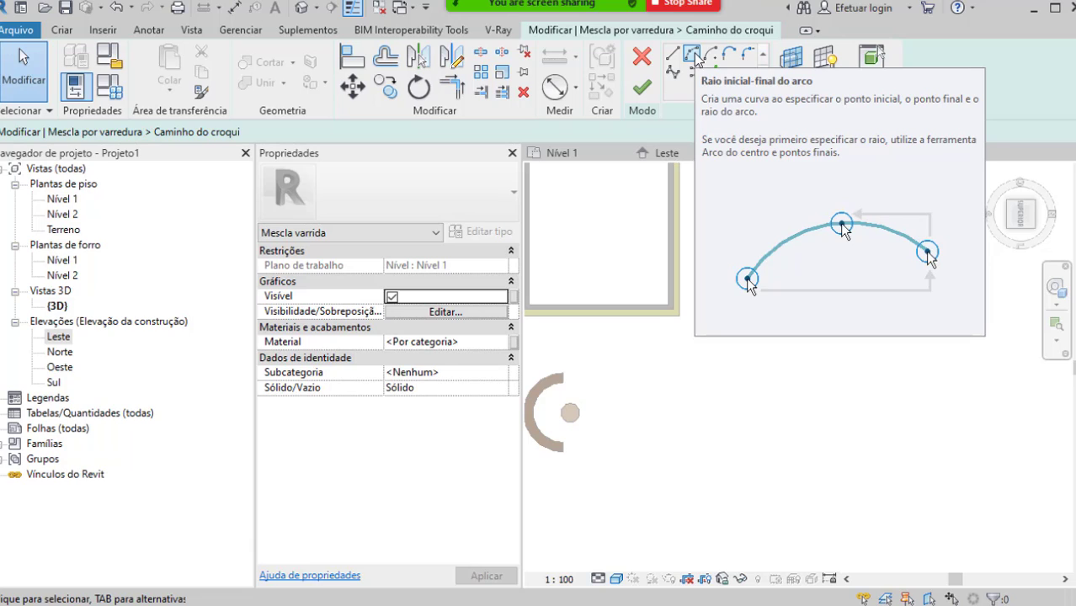
Step: Sketch a 180° arc with a radius of about 2500 beside the existing curved extrusion as the path and finish the path sketch
click(693, 55)
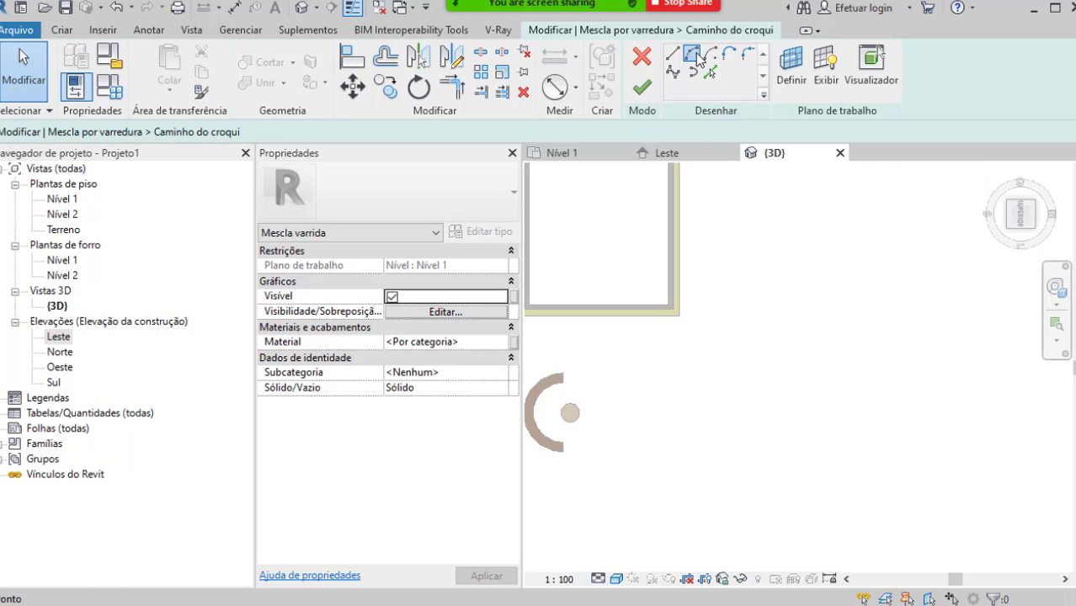
click(747, 354)
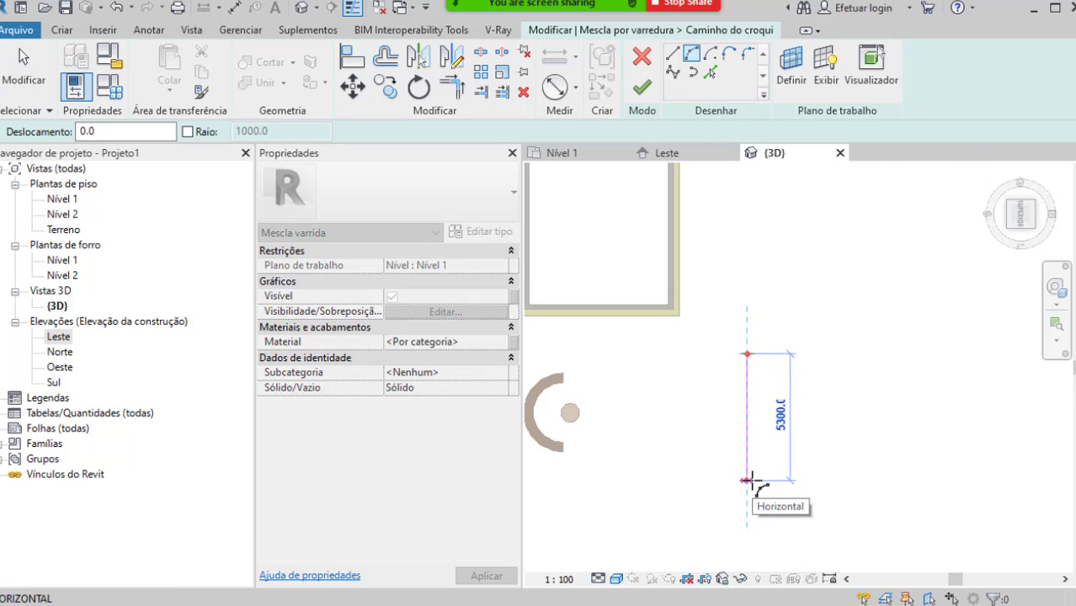
click(747, 473)
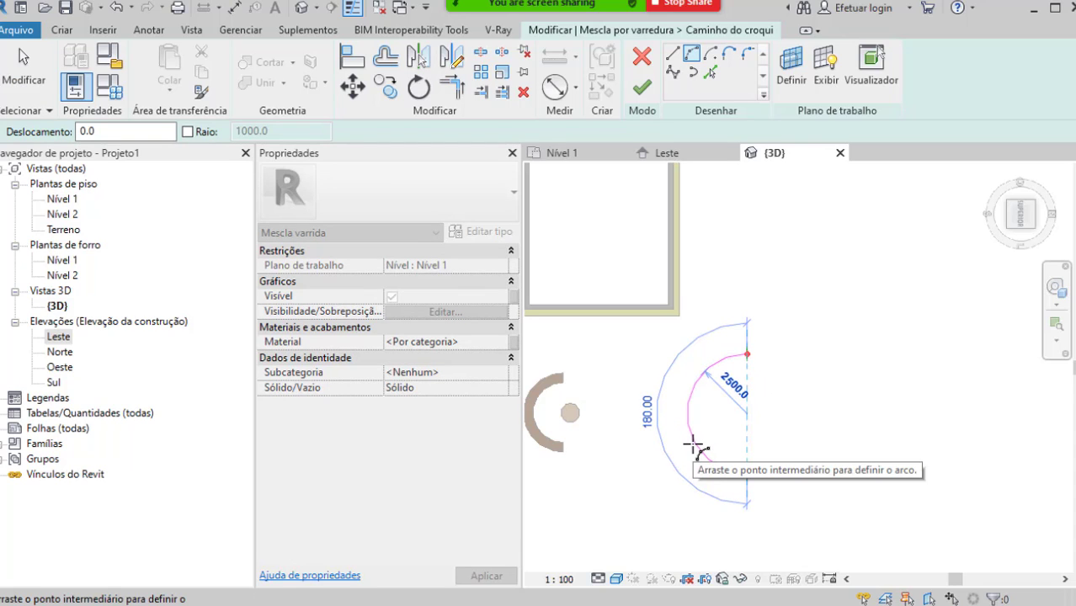
click(692, 445)
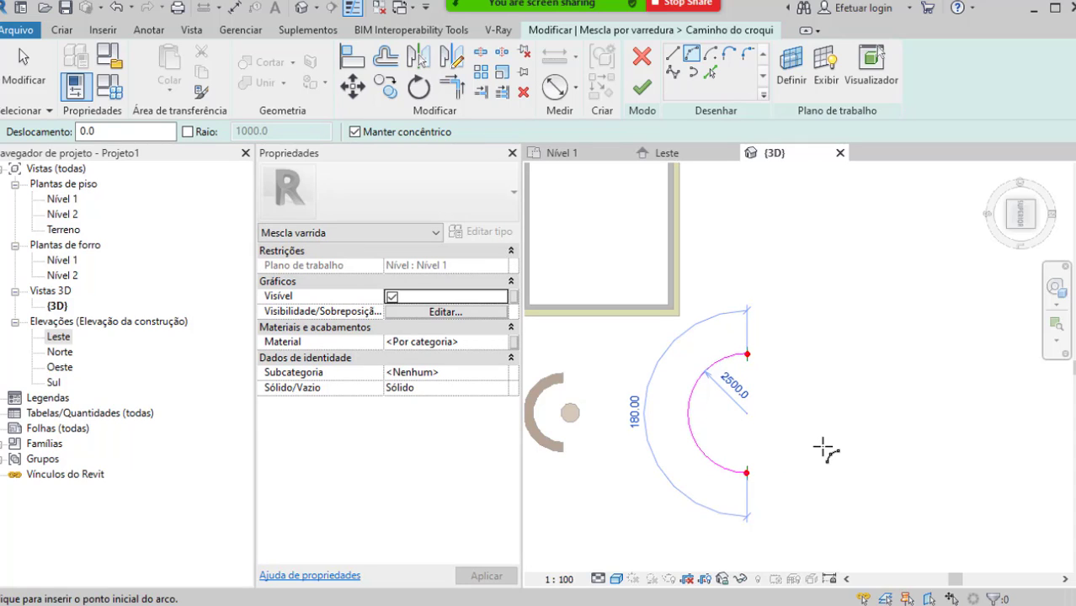
click(648, 100)
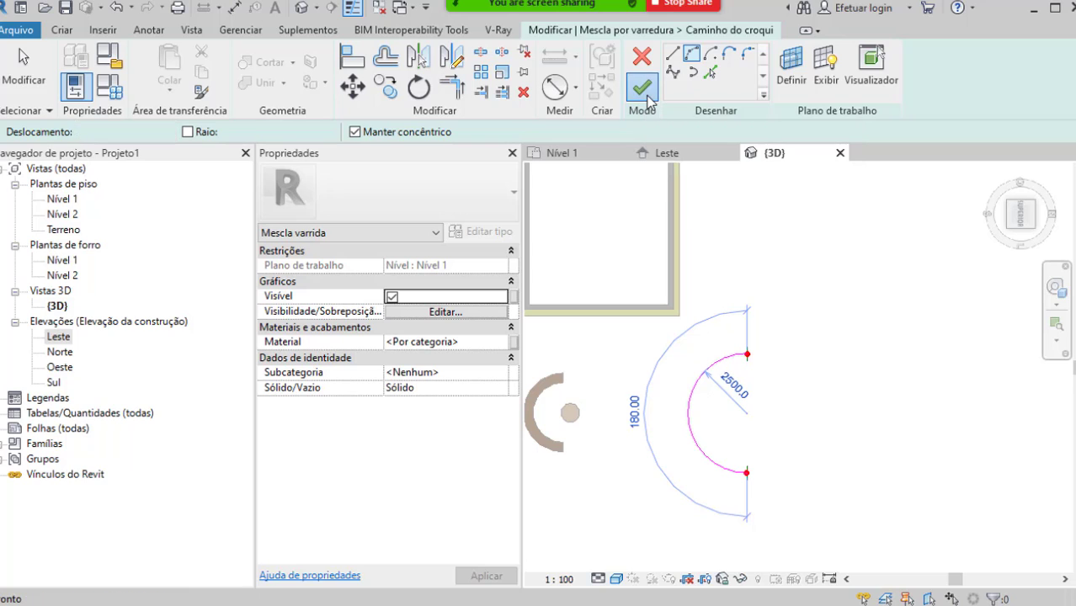
Step: Select profile 1 of the swept blend and open it for sketch editing
mouse_move(650, 103)
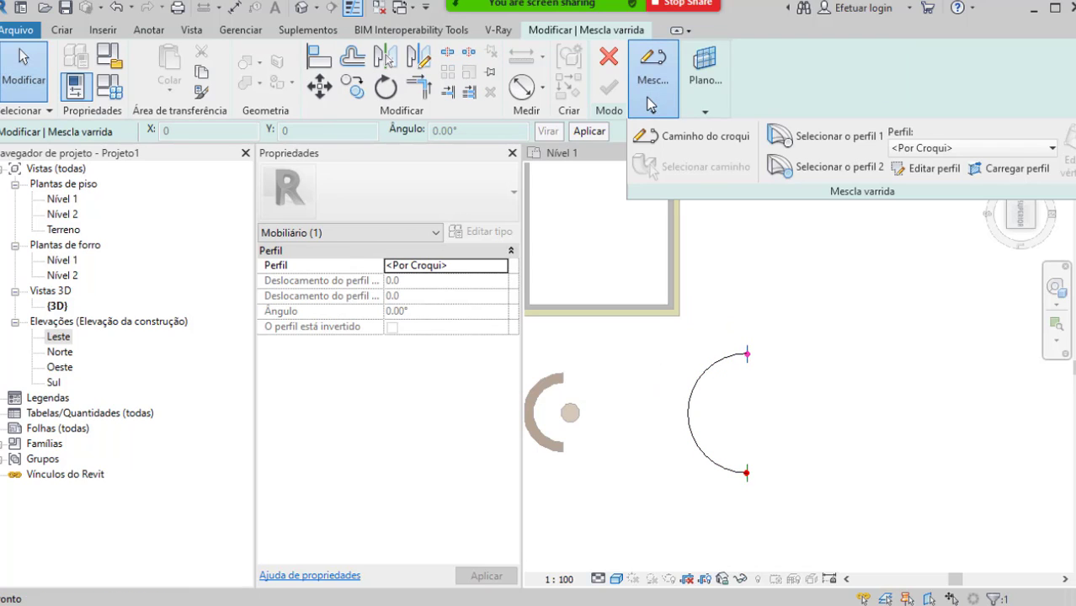
click(857, 145)
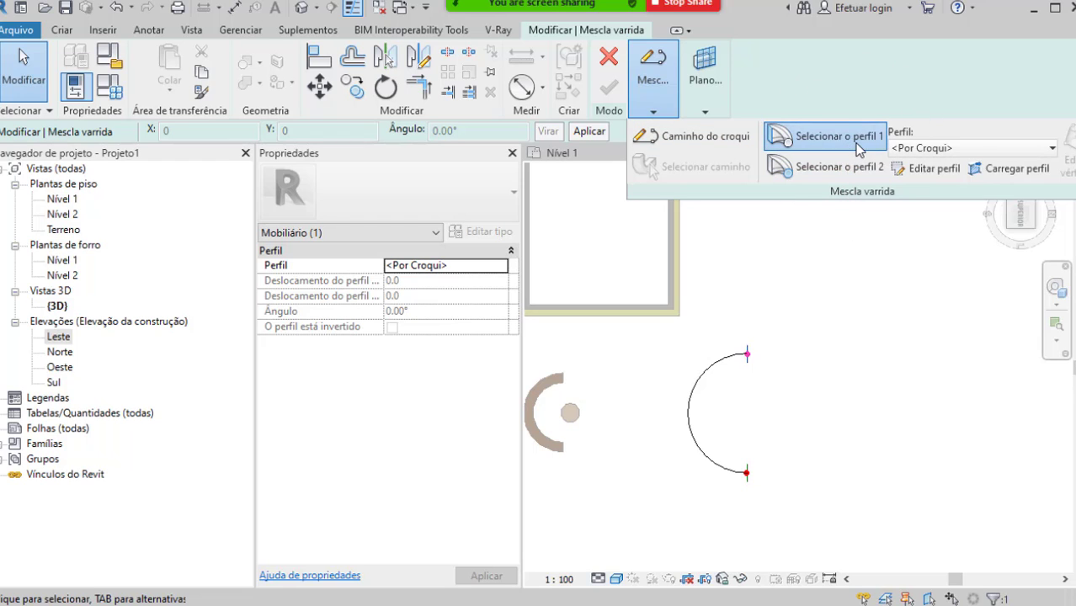
click(913, 170)
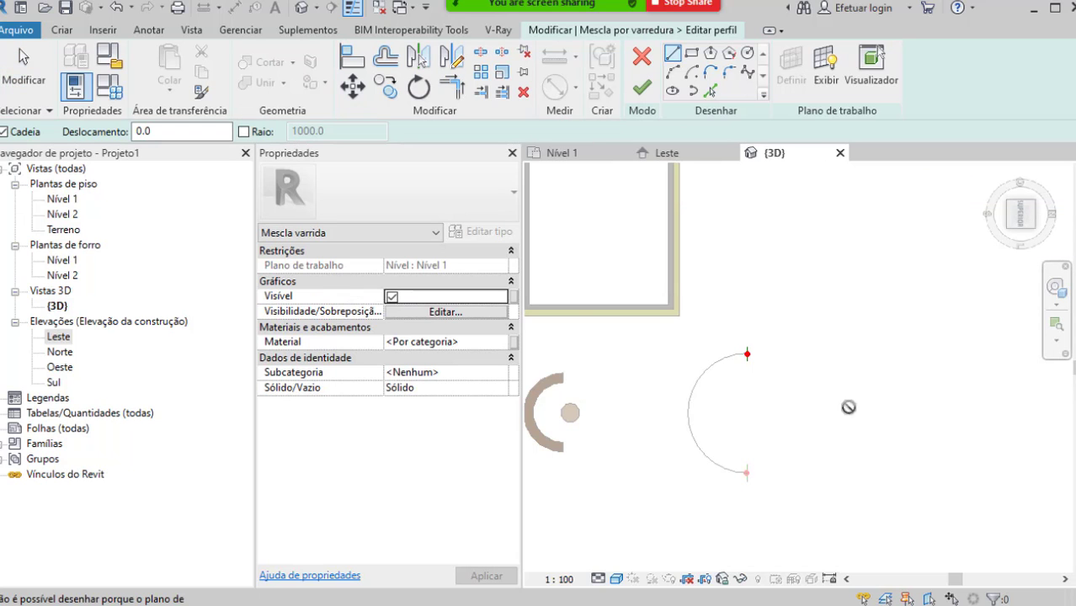
Step: Set up a circumscribed polygon with 8 sides for profile 1 at the end of the arc path
shift+middle_drag(849, 408, 921, 412)
scroll(647, 406, up, 6)
middle_drag(721, 397, 742, 453)
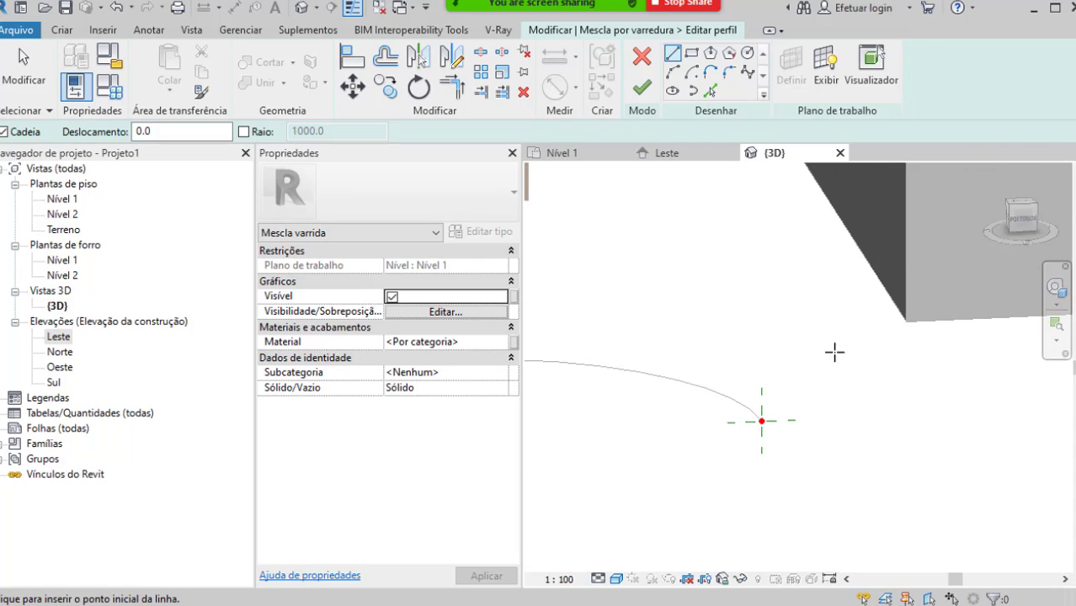
mouse_move(856, 360)
shift+middle_down()
mouse_move(843, 353)
mouse_move(856, 369)
mouse_move(866, 356)
shift+middle_up()
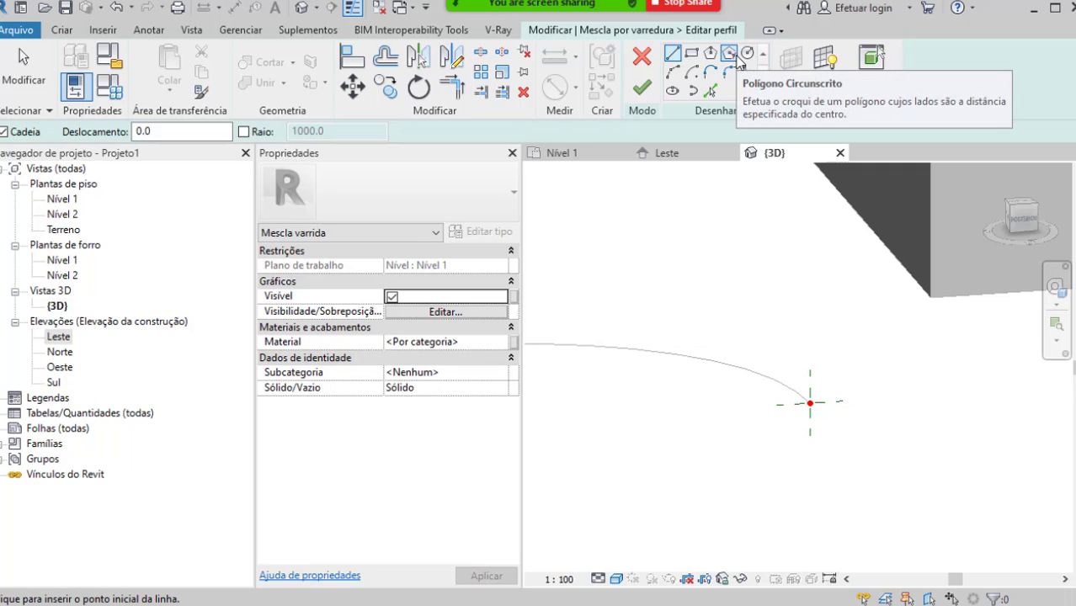
click(734, 55)
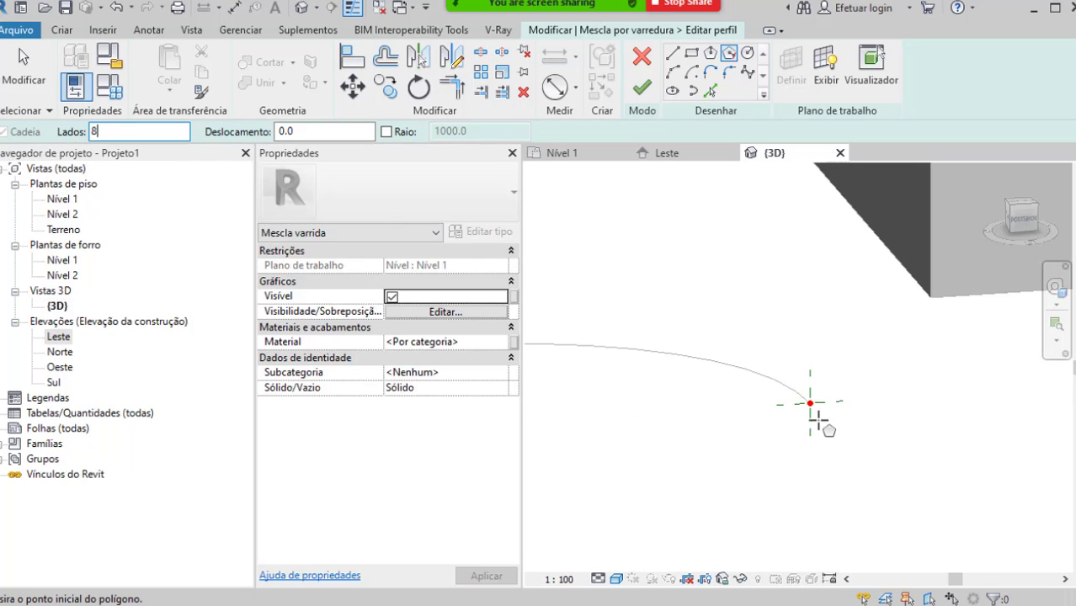
Step: Draw an eight-sided polygon with a radius of about 178 mm, its base resting on the path's end point
scroll(809, 415, up, 2)
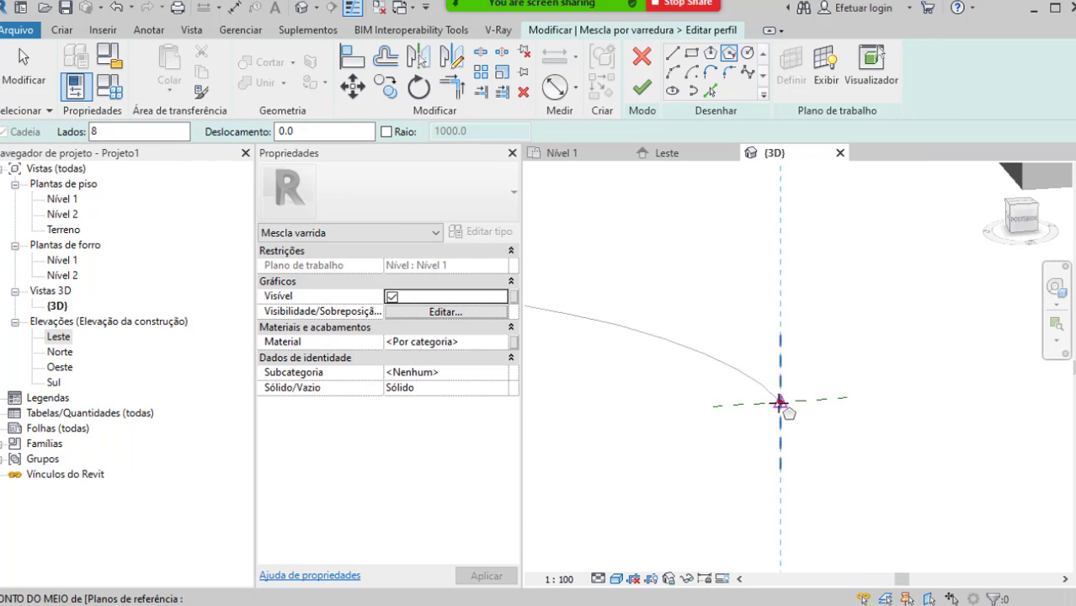
click(780, 403)
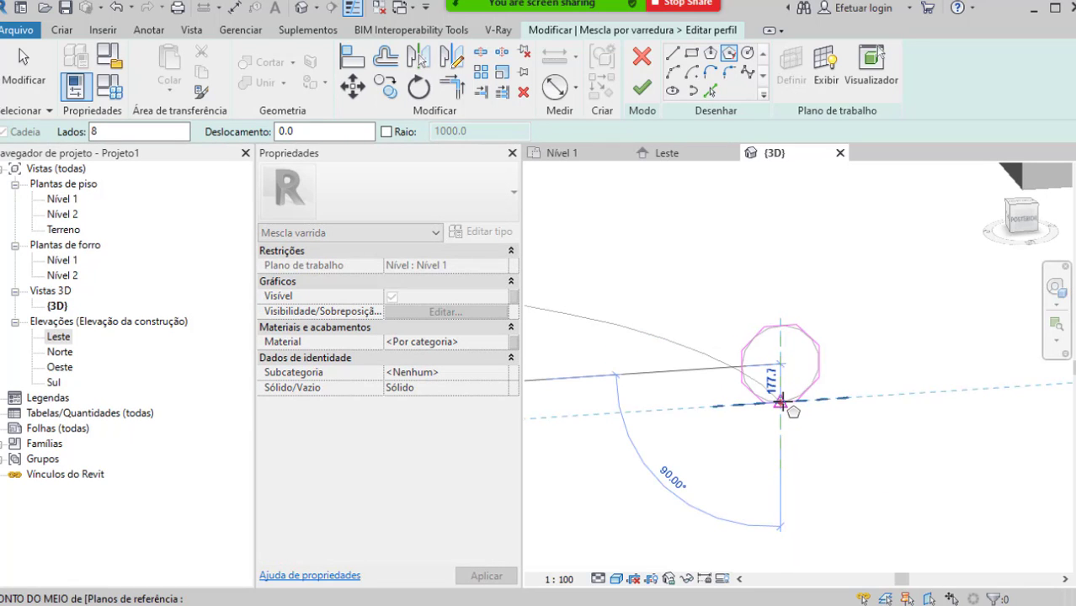
click(804, 402)
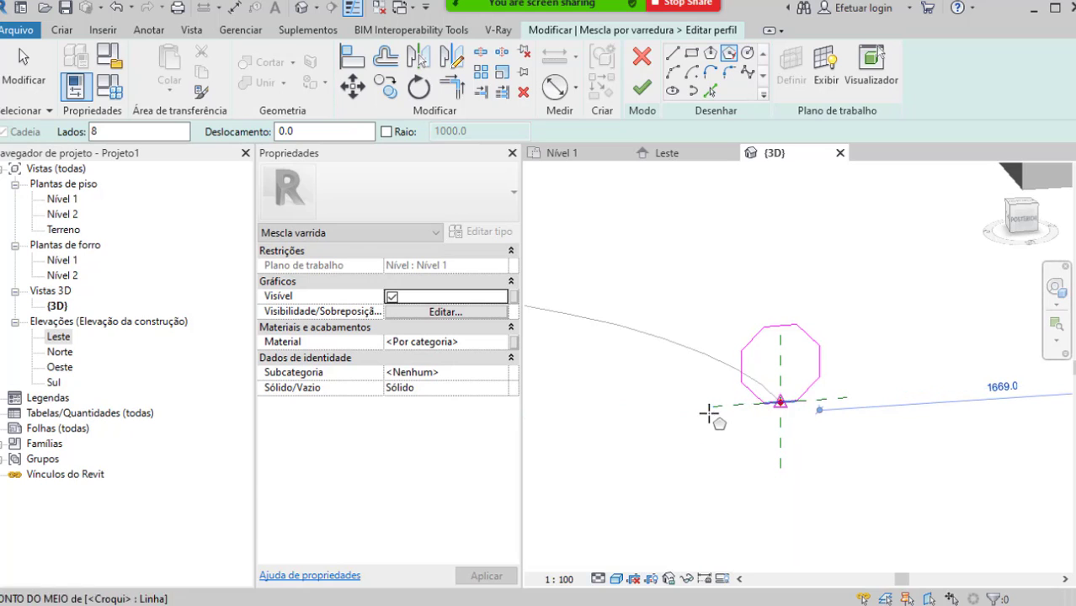
middle_drag(732, 399, 807, 434)
key(Escape)
key(Escape)
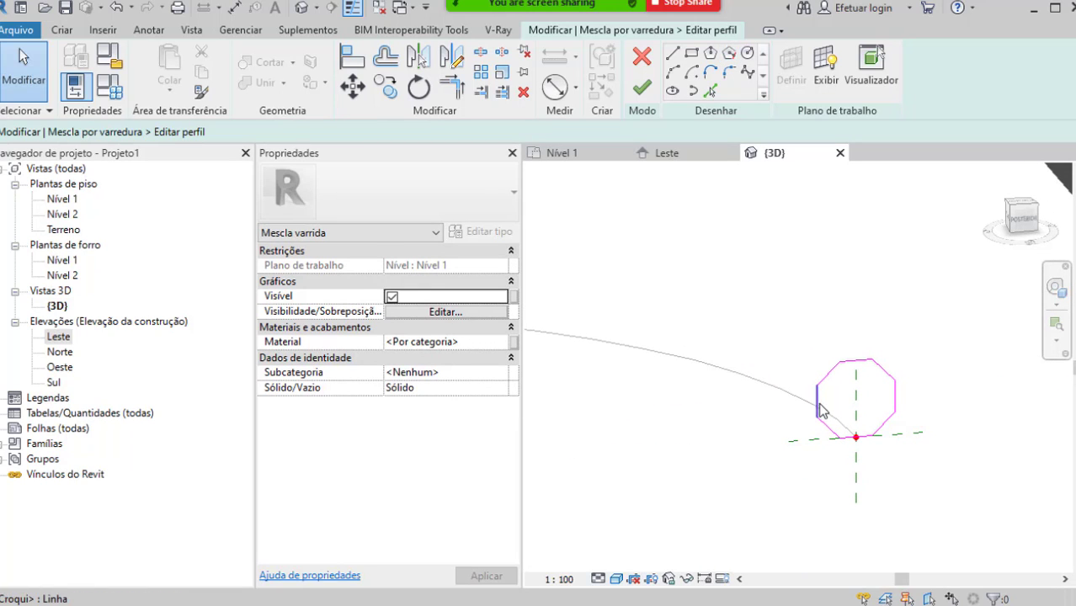
Step: Stretch the octagon into an elongated profile by moving its three left-hand sides outward together
drag(770, 305, 860, 483)
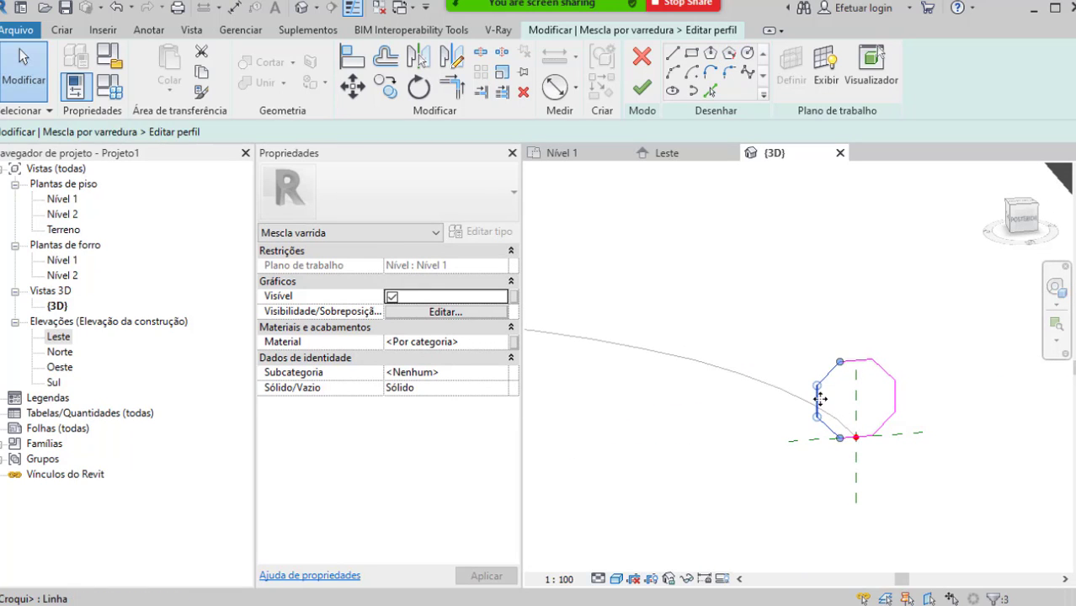
mouse_move(821, 389)
mouse_down()
mouse_move(726, 406)
mouse_move(709, 445)
mouse_up()
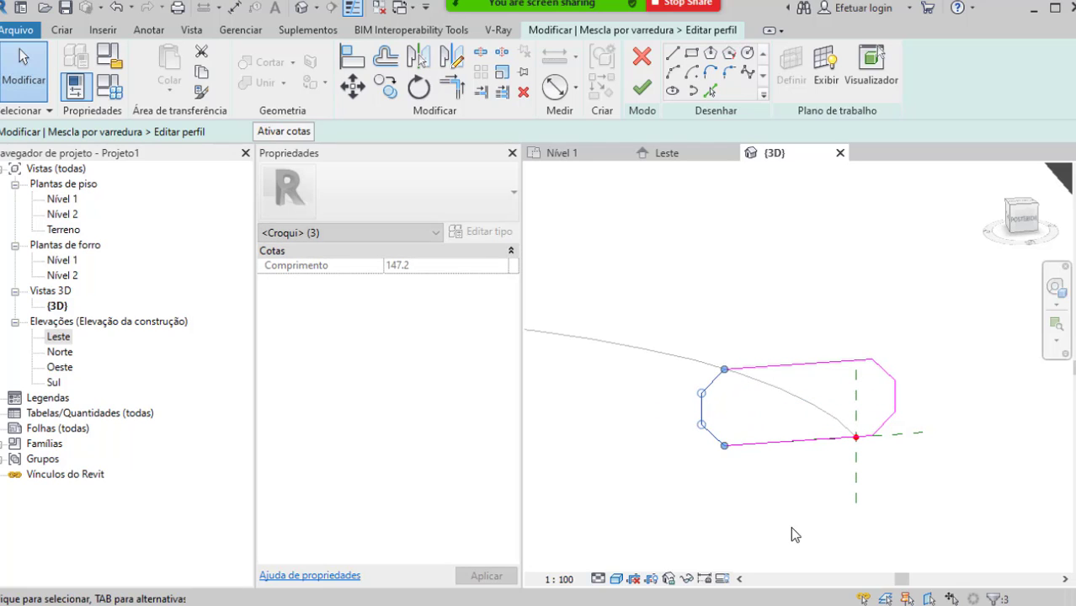
click(712, 461)
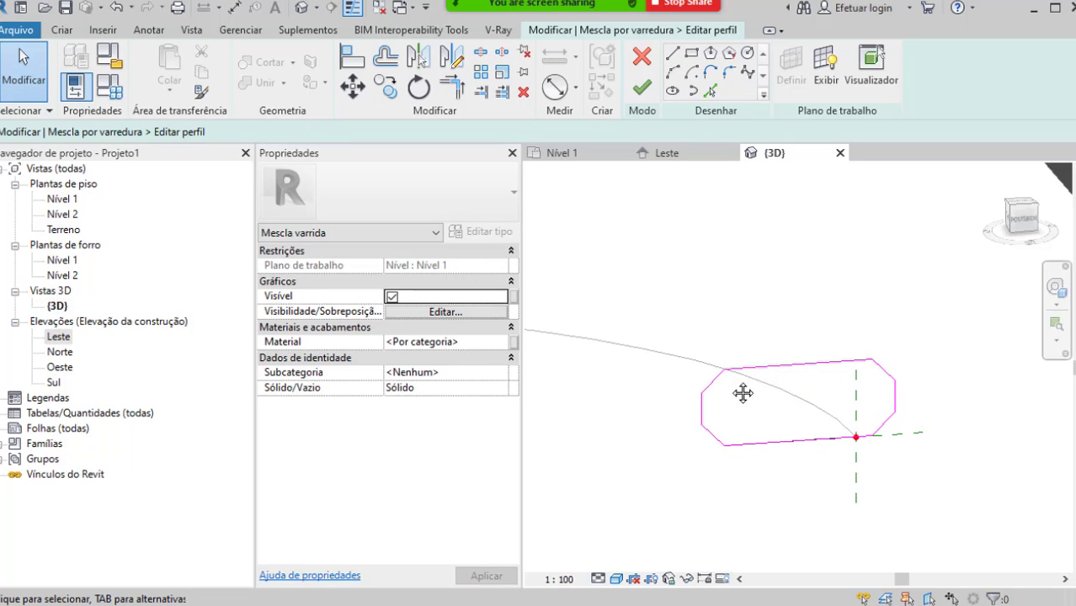
Step: Draw an inward-bulging arc with a radius of about 25 mm on the profile's short left vertical side
click(672, 72)
scroll(661, 417, up, 2)
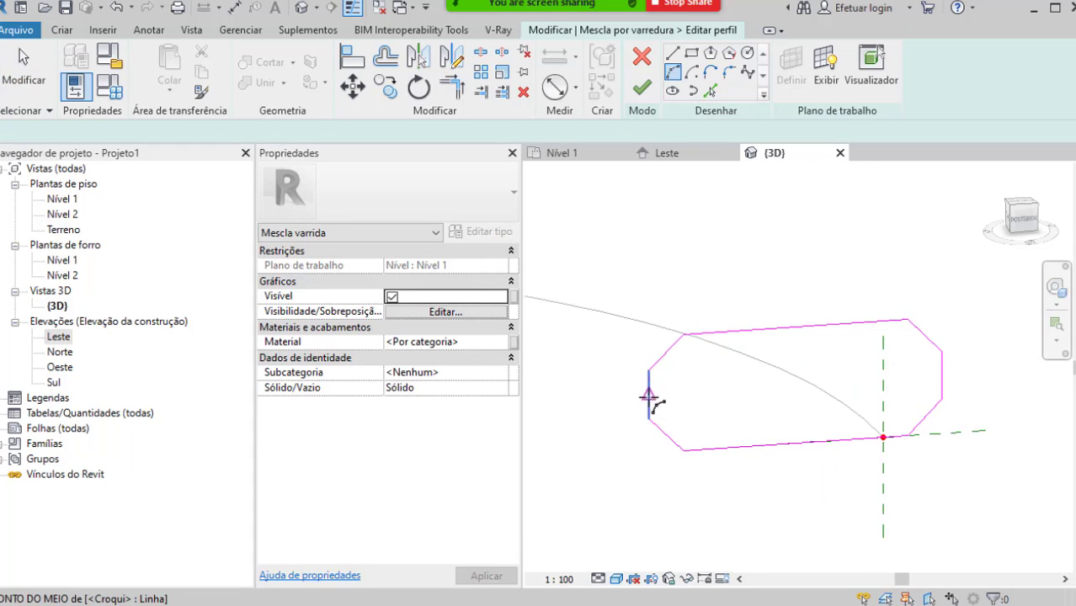
scroll(648, 398, up, 2)
scroll(648, 384, up, 2)
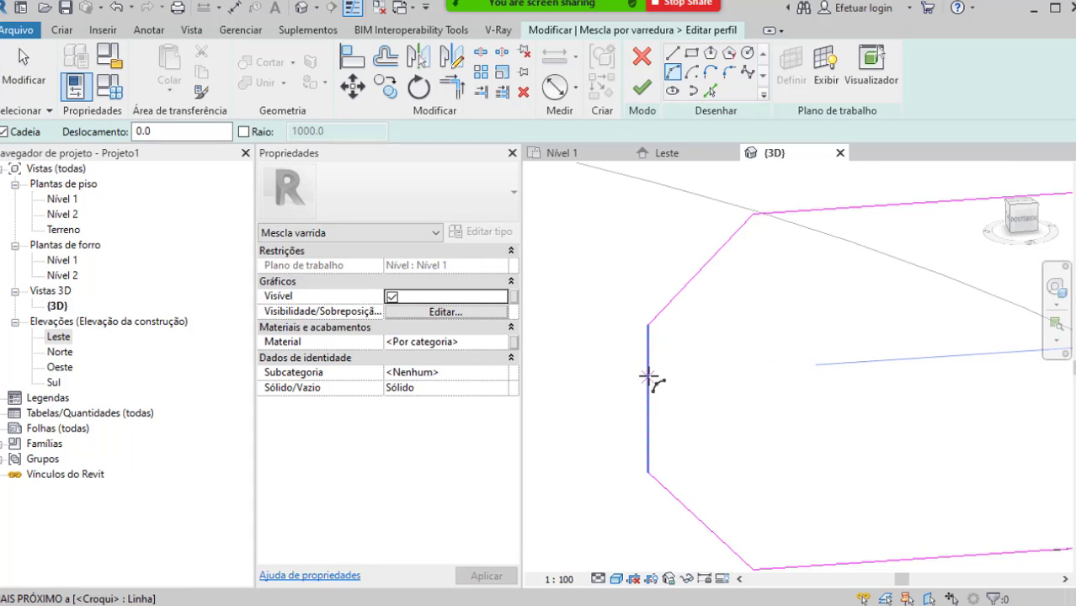
click(648, 423)
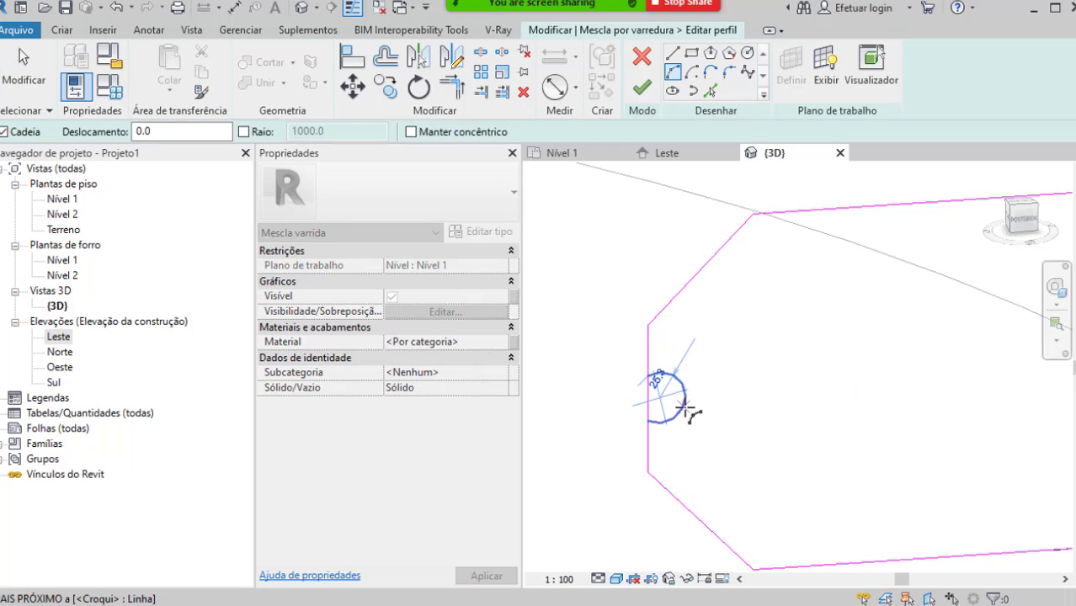
click(684, 410)
key(Escape)
key(Escape)
Step: Remove the vertical segment between the arc's ends using Split Element with inner segment deletion enabled
key(s)
key(l)
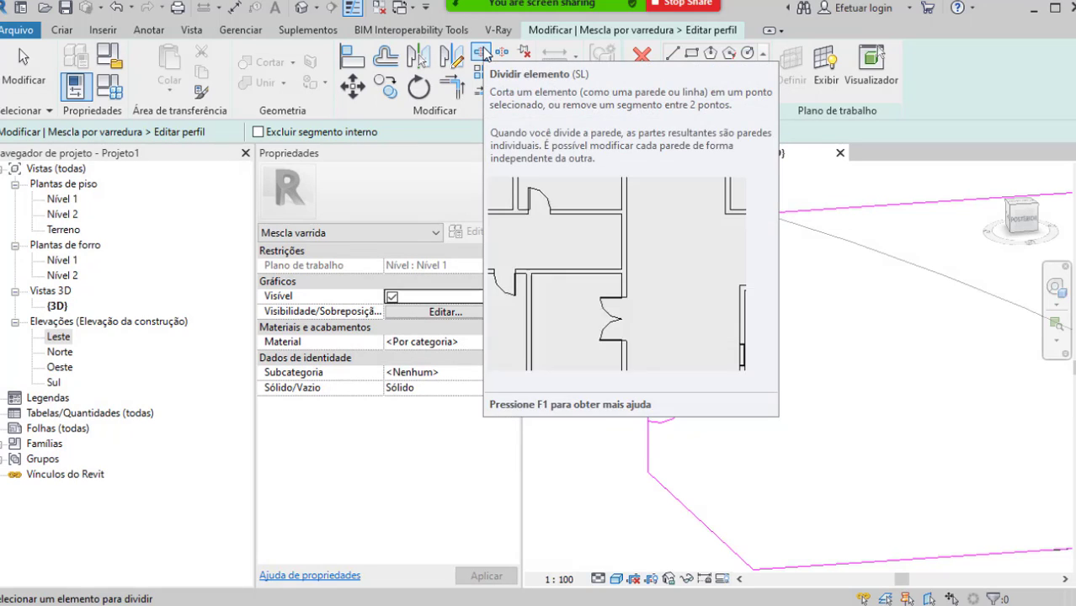
click(302, 134)
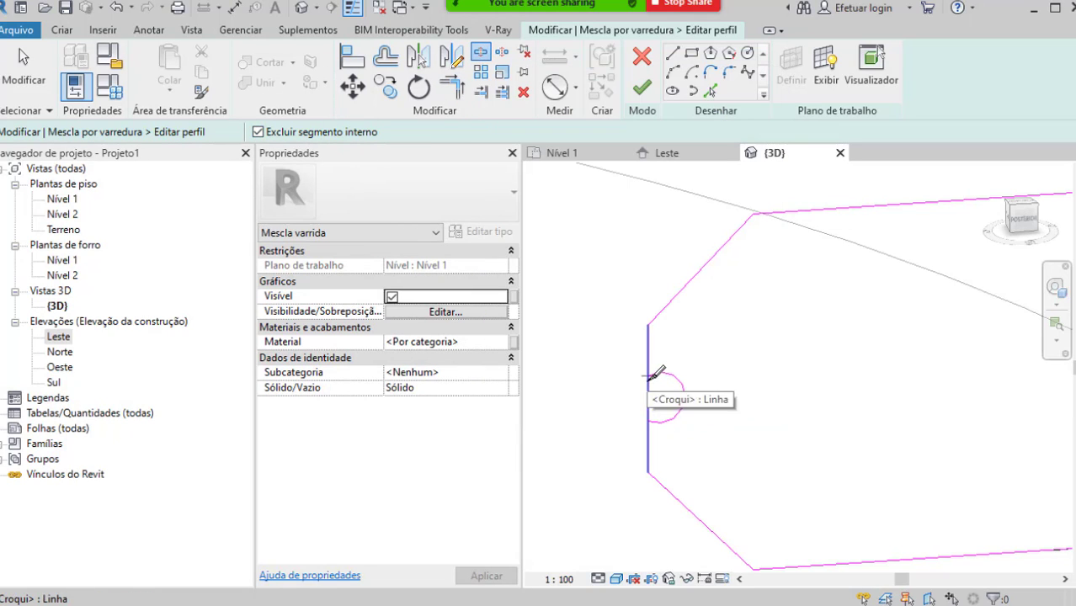
click(649, 420)
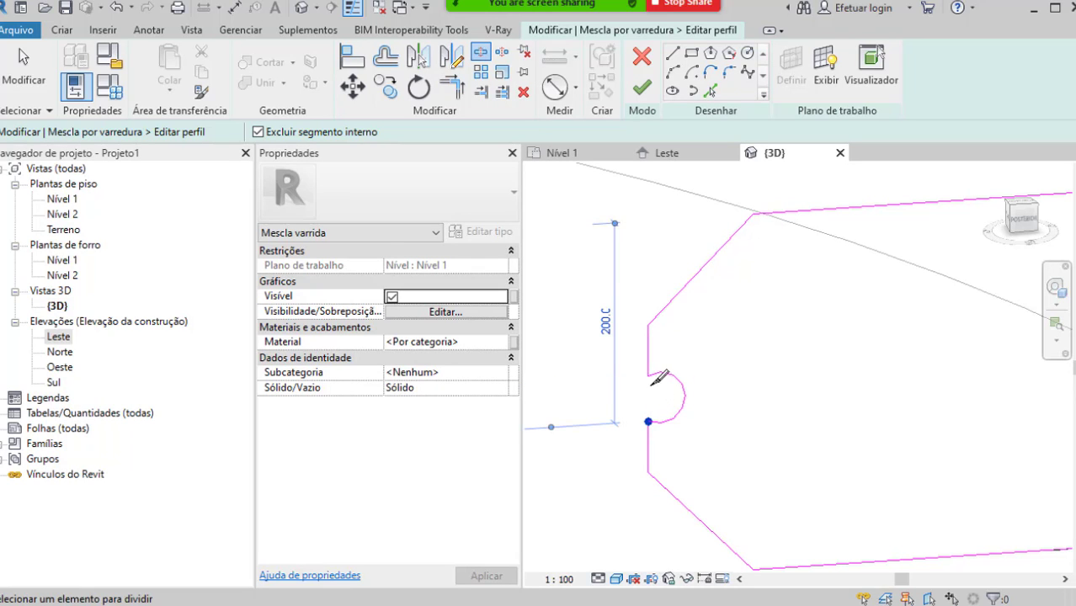
Step: Finish the first profile sketch and open profile 2 for sketching at the path's other end
scroll(620, 386, down, 3)
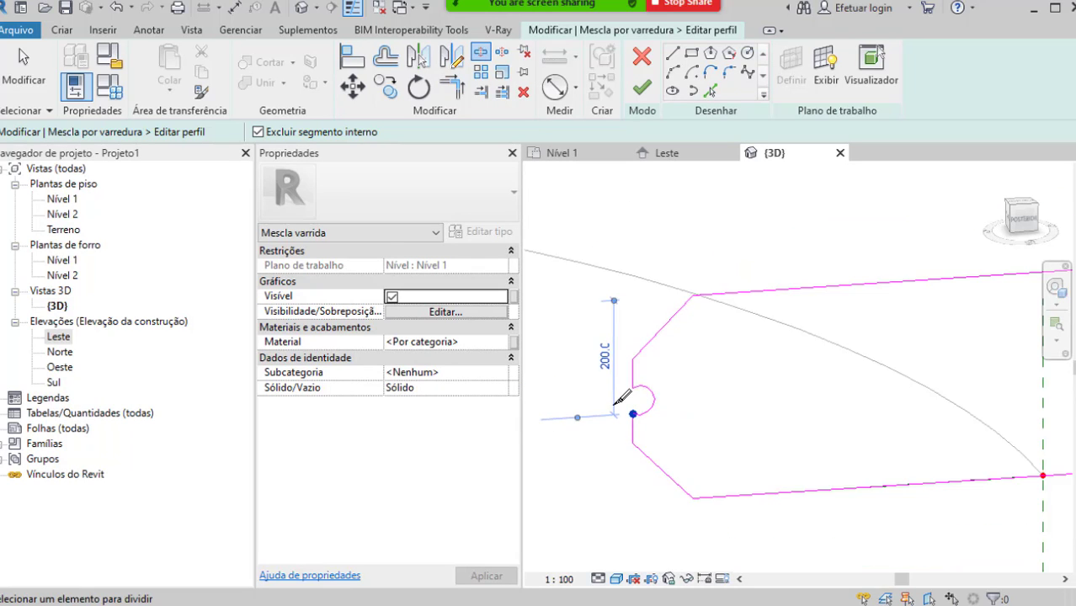
mouse_move(620, 386)
shift+middle_down()
mouse_move(712, 483)
mouse_move(716, 474)
shift+middle_up()
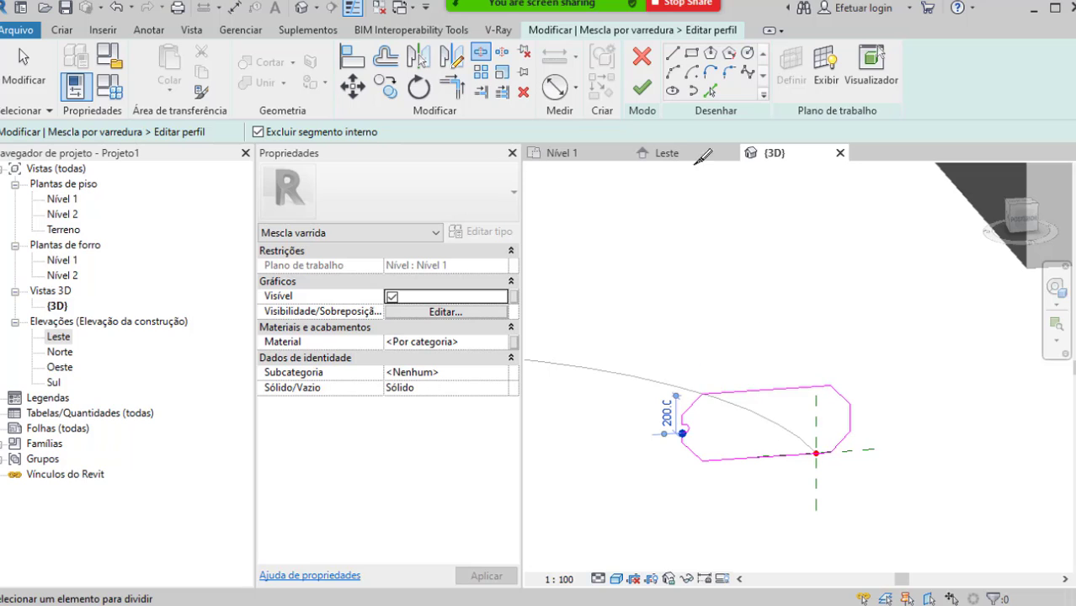
click(643, 99)
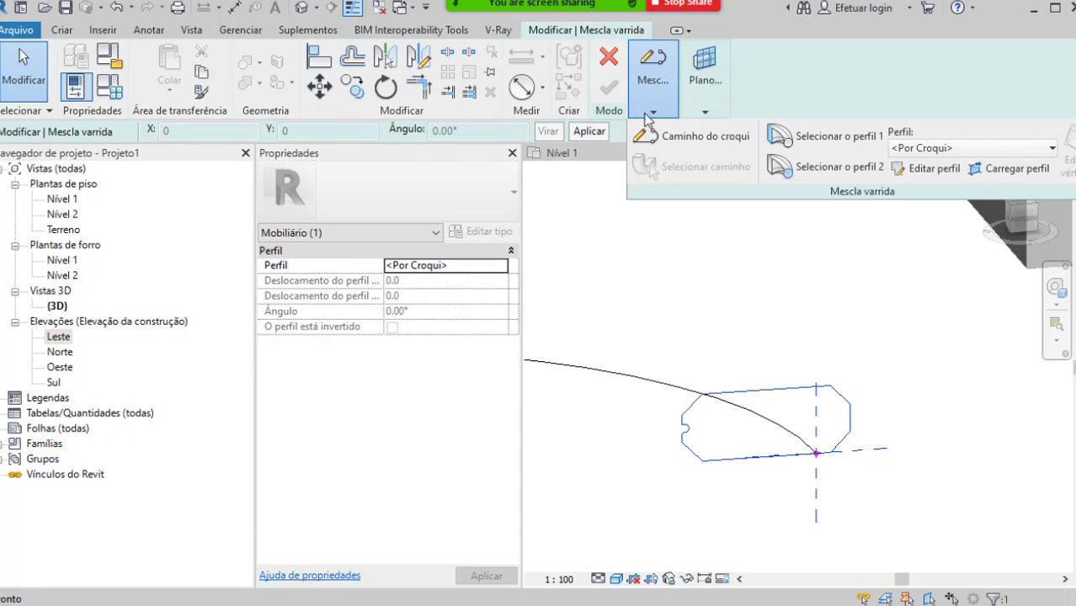
click(829, 175)
scroll(843, 380, down, 3)
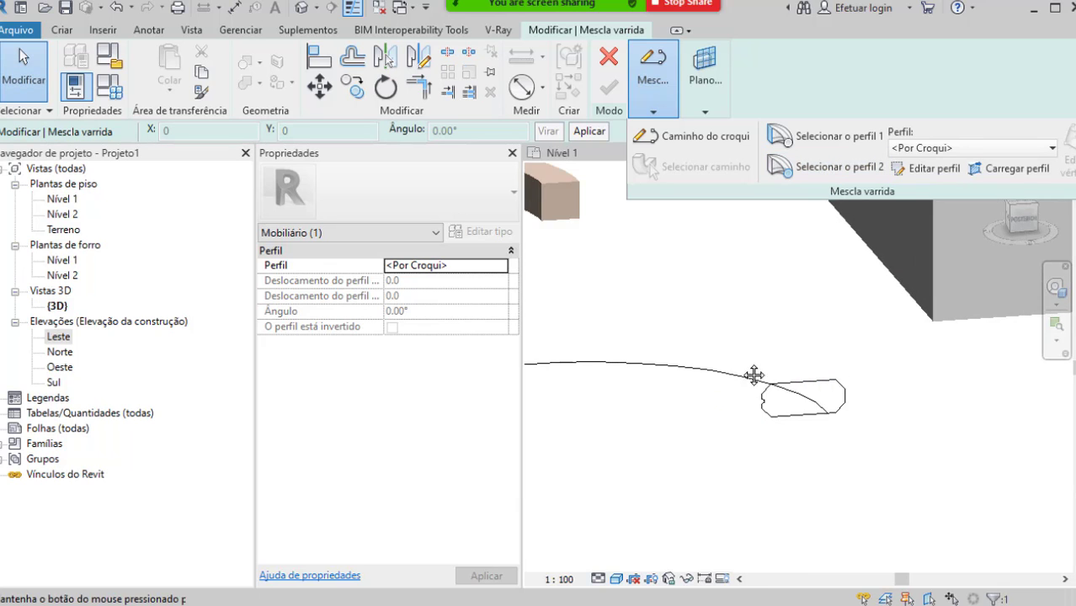
mouse_move(754, 377)
middle_down()
mouse_move(1010, 376)
mouse_move(798, 369)
middle_up()
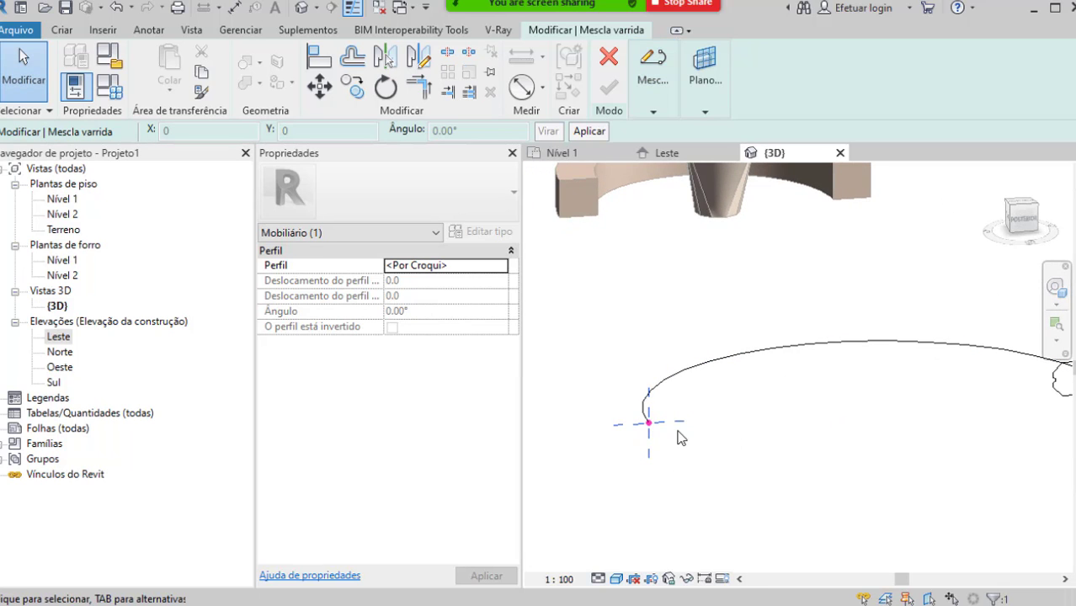
click(663, 86)
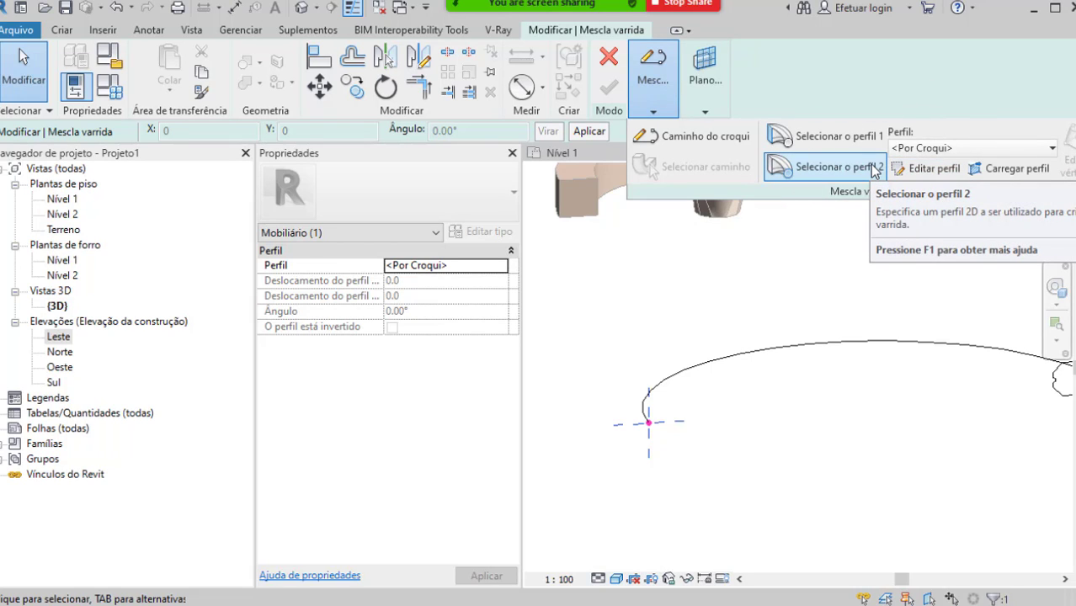
click(904, 170)
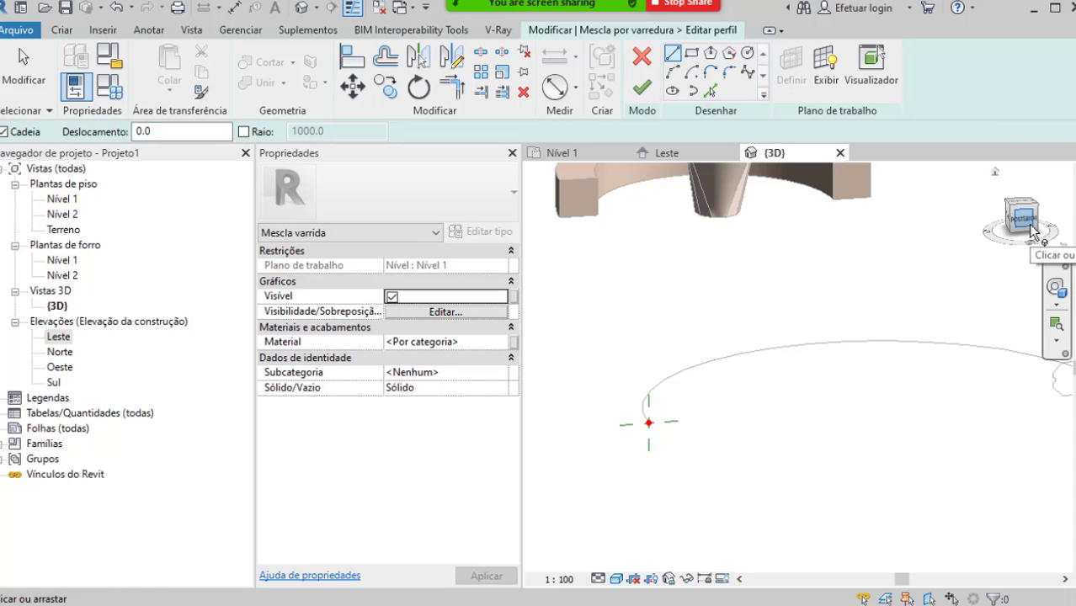
Step: Draw a slanted ellipse centred on the path's end point, with semi-axes of about 1060 mm and 220 mm
mouse_move(731, 511)
shift+middle_down()
mouse_move(744, 489)
mouse_move(730, 505)
shift+middle_up()
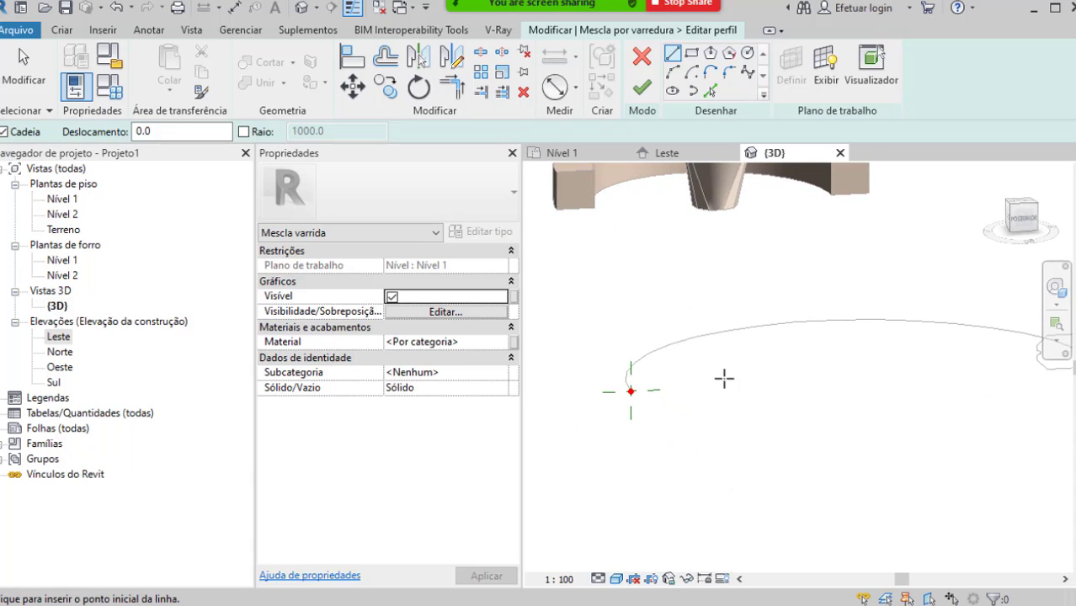
click(674, 91)
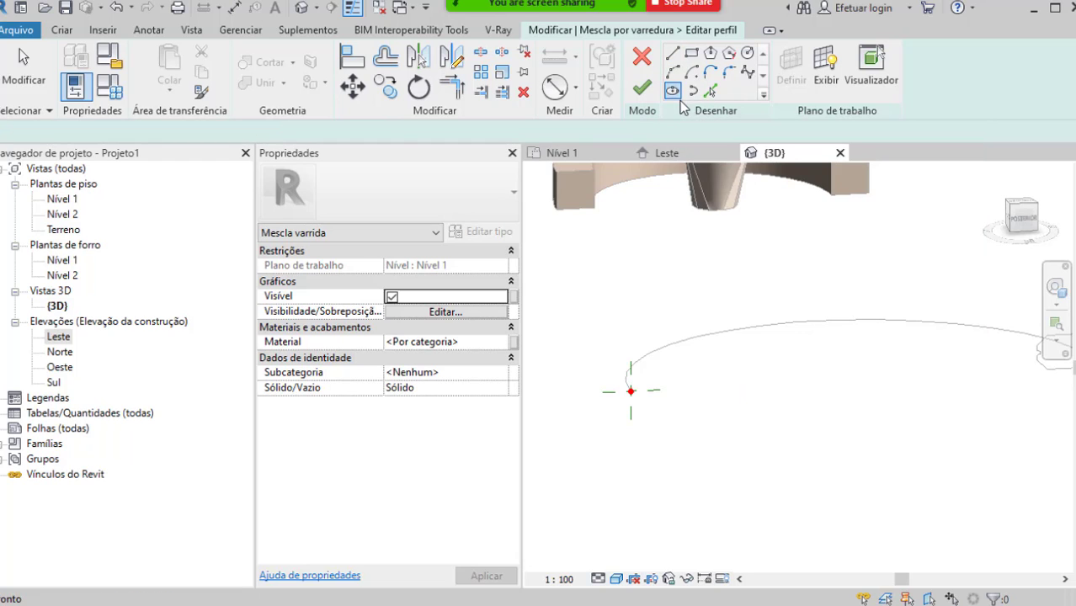
scroll(608, 418, up, 2)
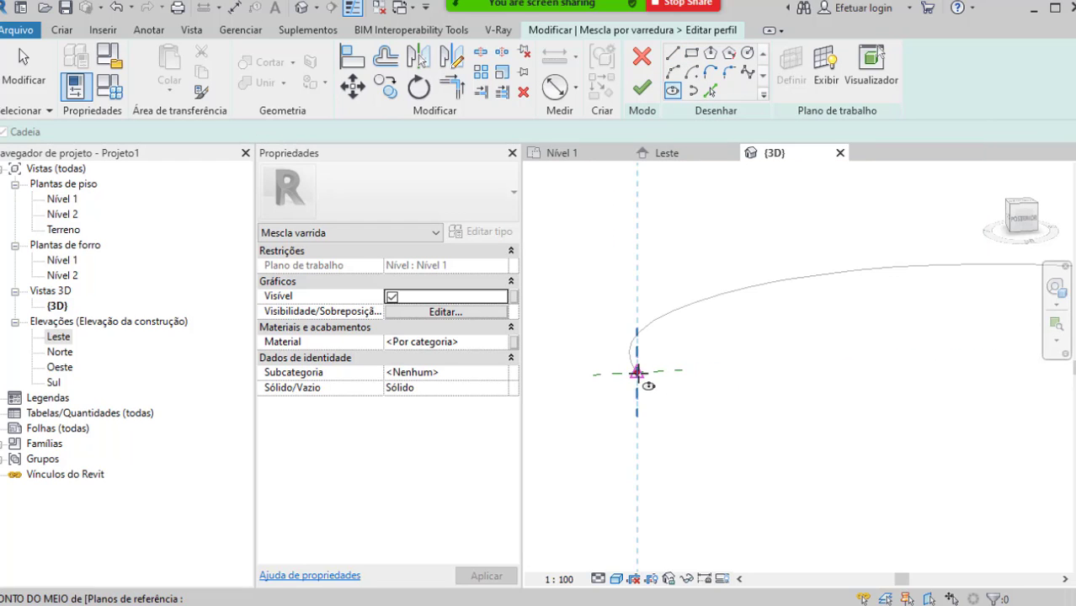
click(637, 373)
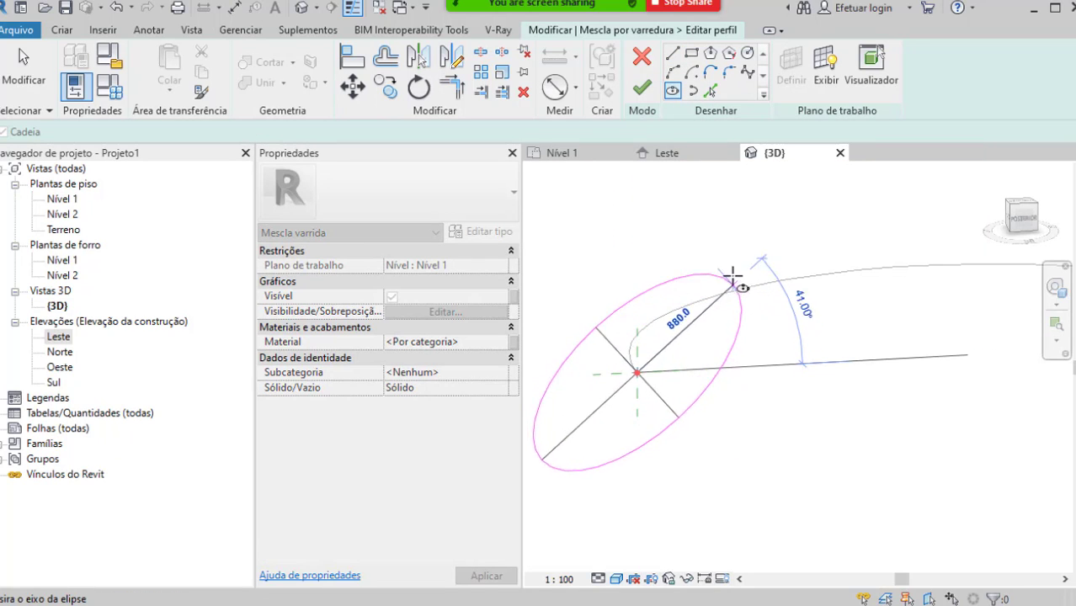
click(754, 266)
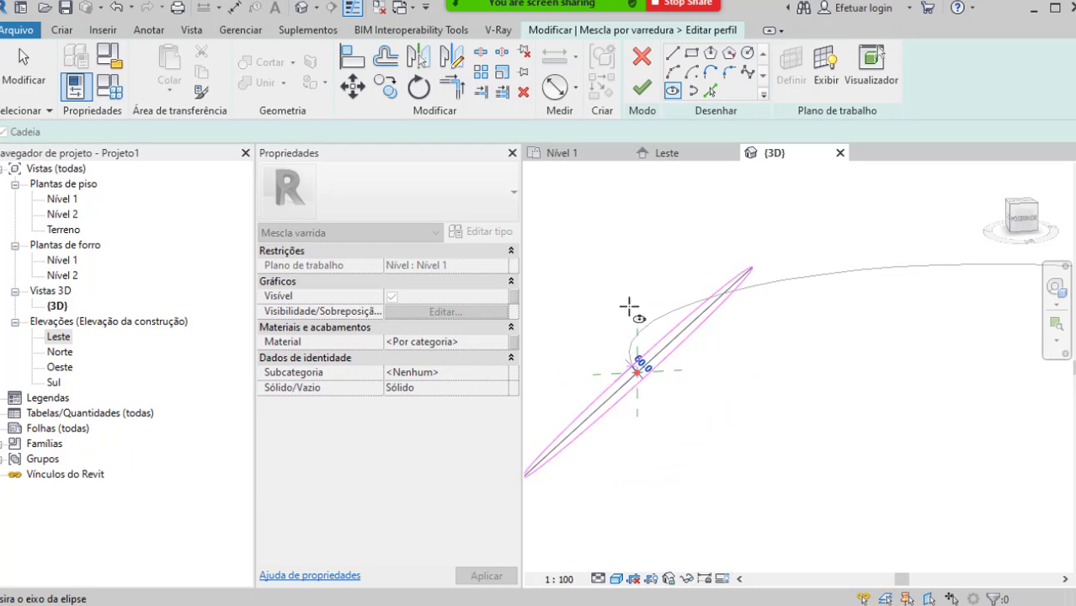
click(607, 362)
middle_drag(638, 377, 694, 410)
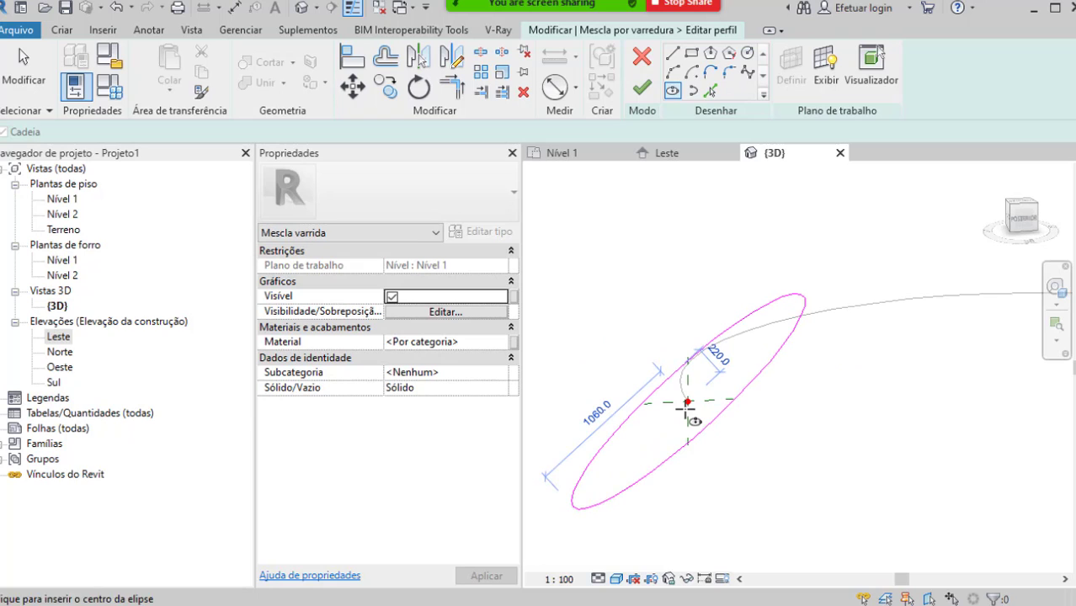
Step: Draw a flat horizontal ellipse crossing the slanted one, with semi-axes of about 840 mm and 102 mm
click(737, 386)
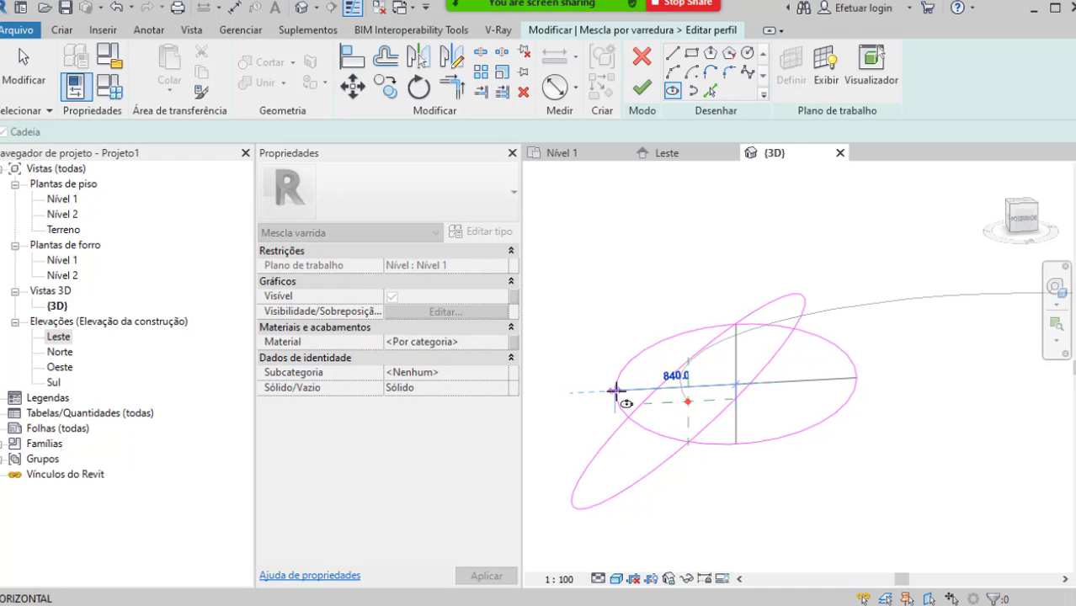
click(615, 391)
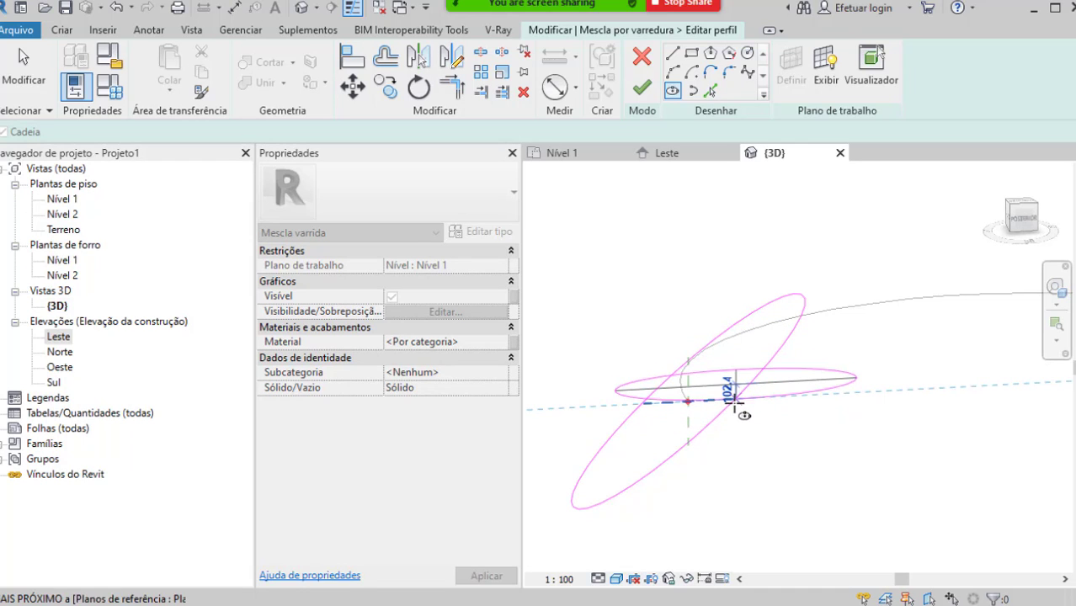
click(738, 399)
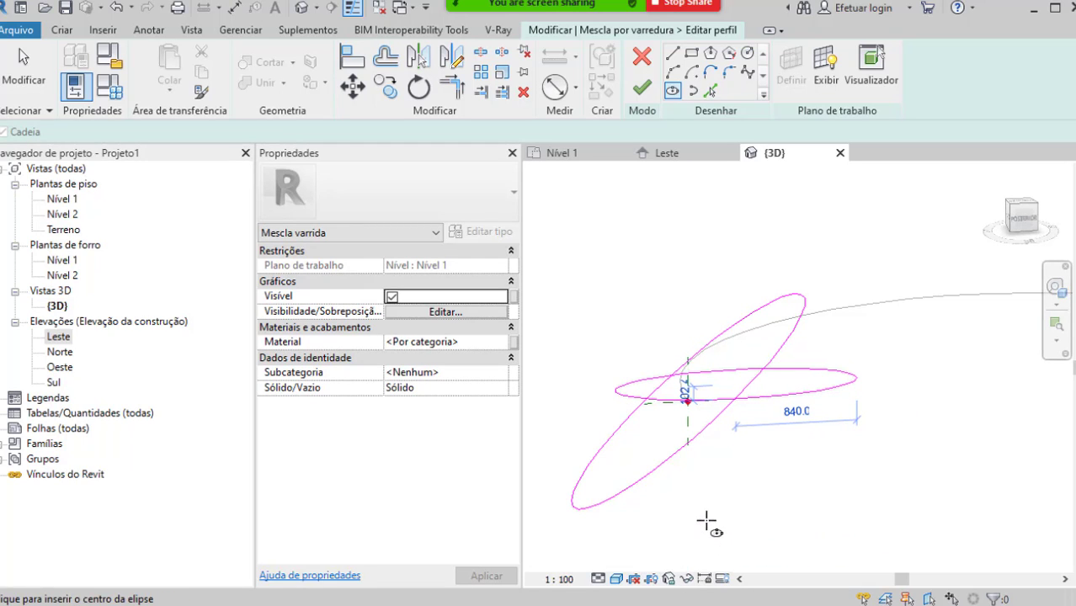
key(ctrl)
key(ctrl)
Step: Split the slanted and flat ellipses at two points each using Split Element with inner segment deletion disabled
click(481, 55)
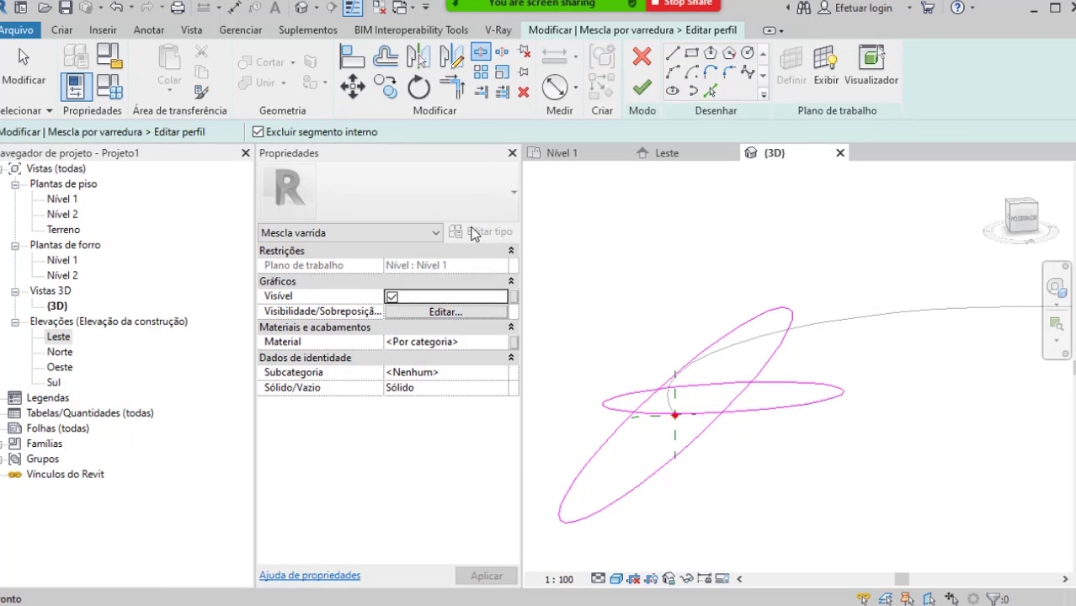
key(ctrl)
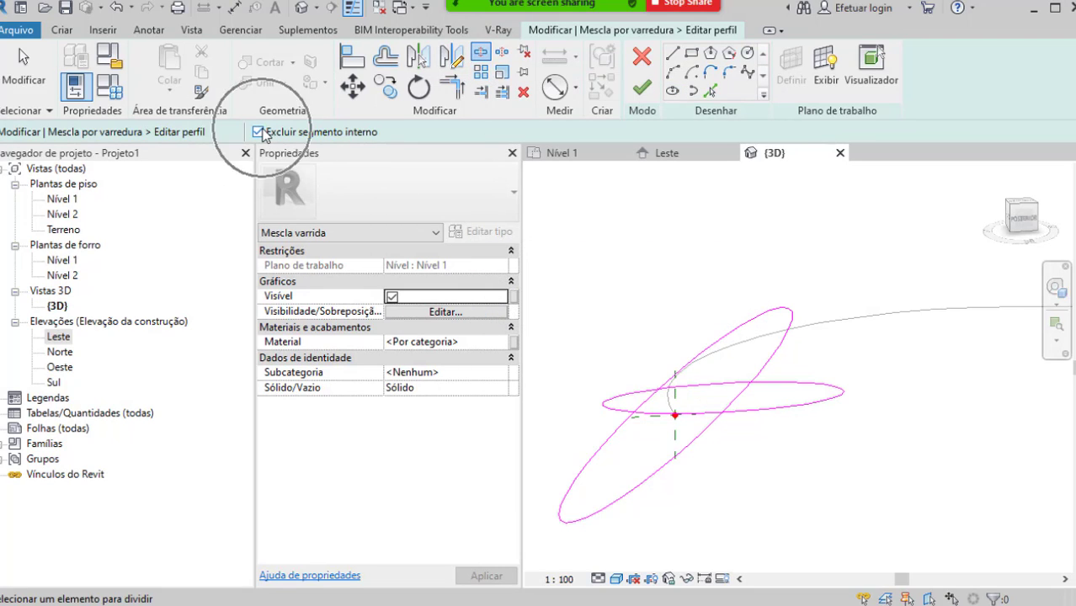
click(257, 132)
scroll(640, 438, up, 4)
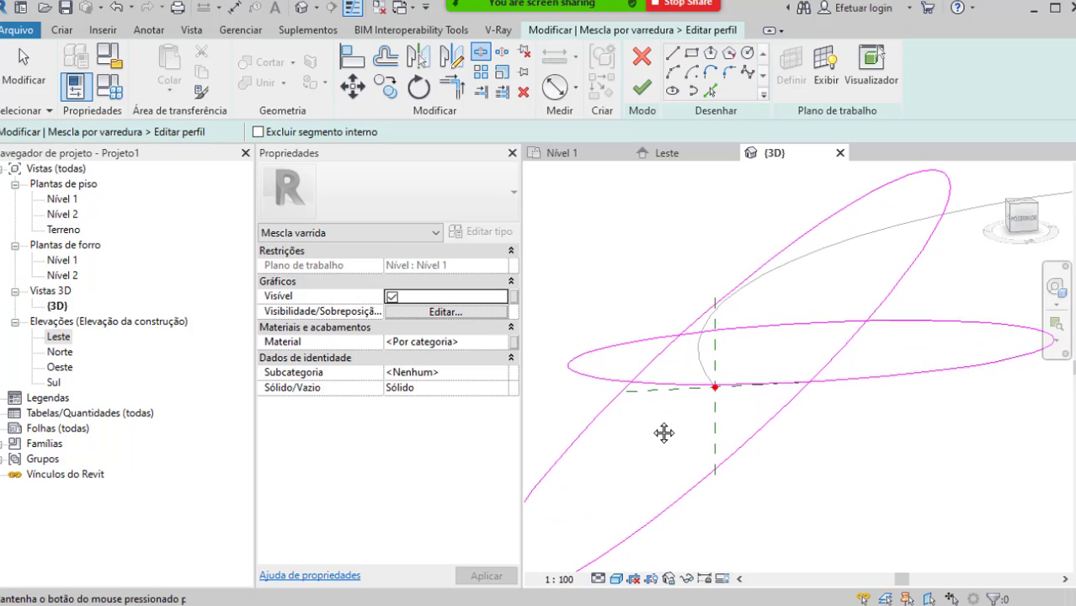
middle_drag(664, 433, 663, 432)
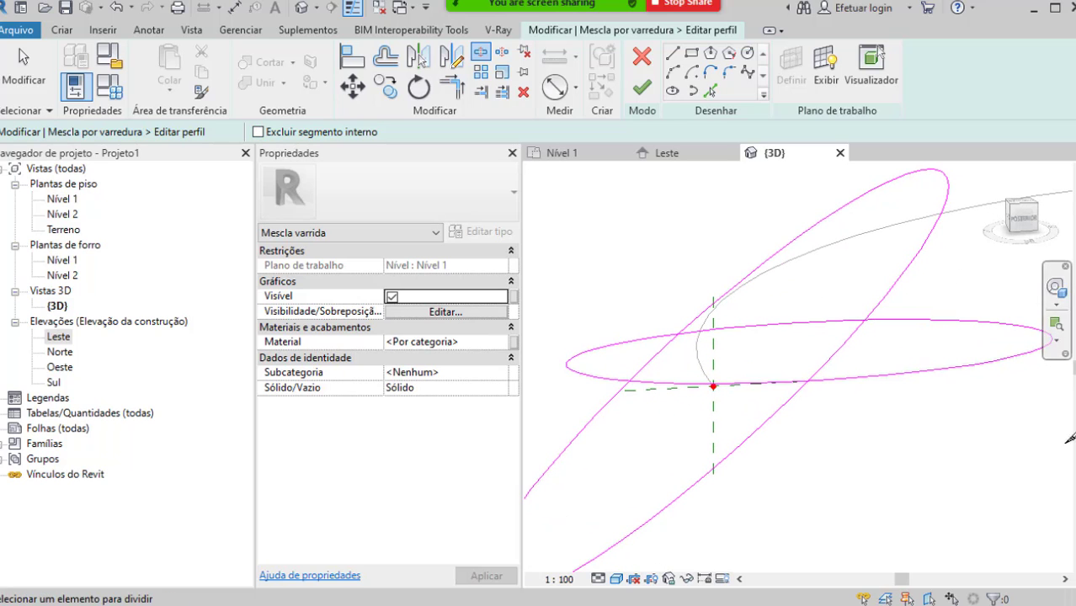
key(ctrl)
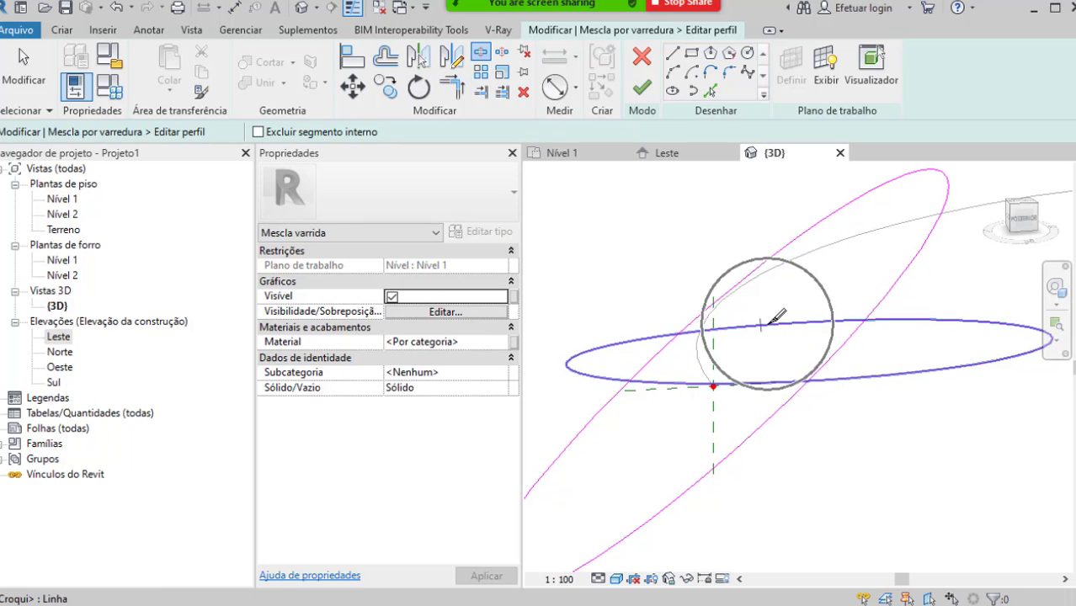
click(760, 322)
click(652, 360)
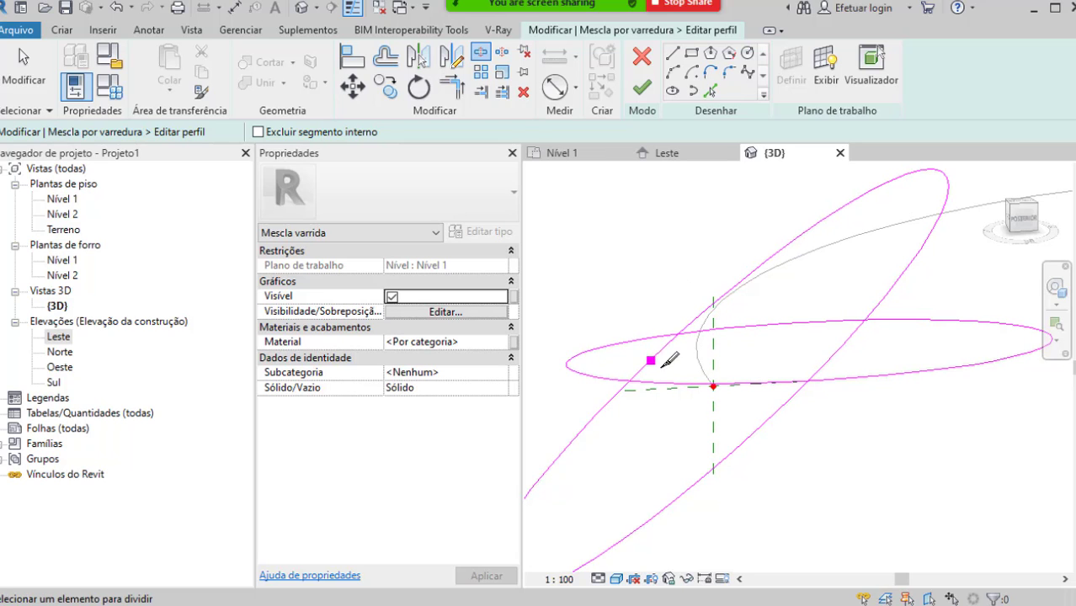
key(ctrl)
click(781, 383)
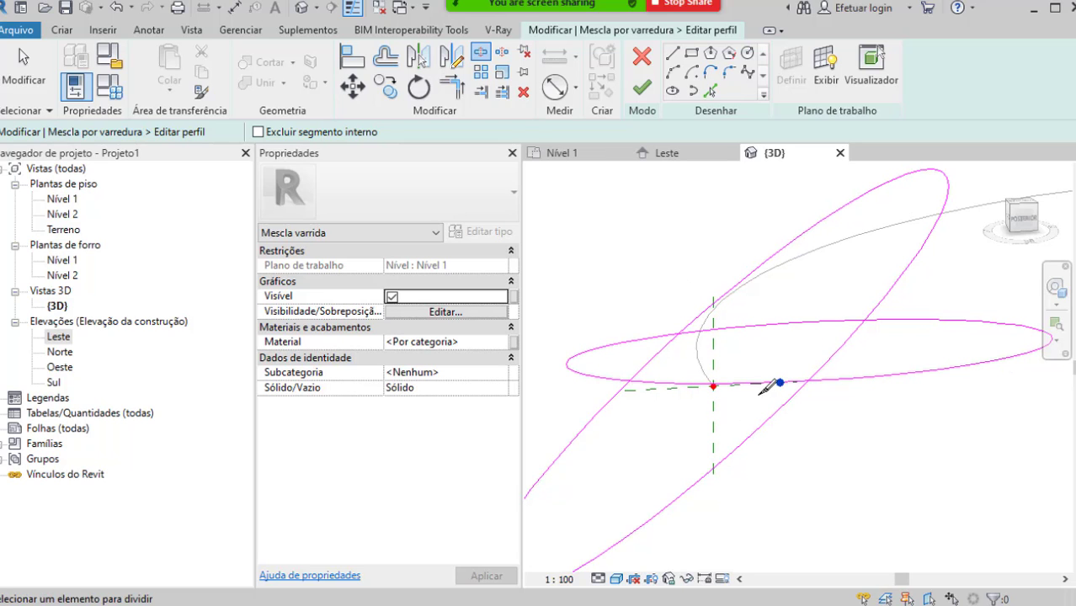
key(ctrl)
click(844, 345)
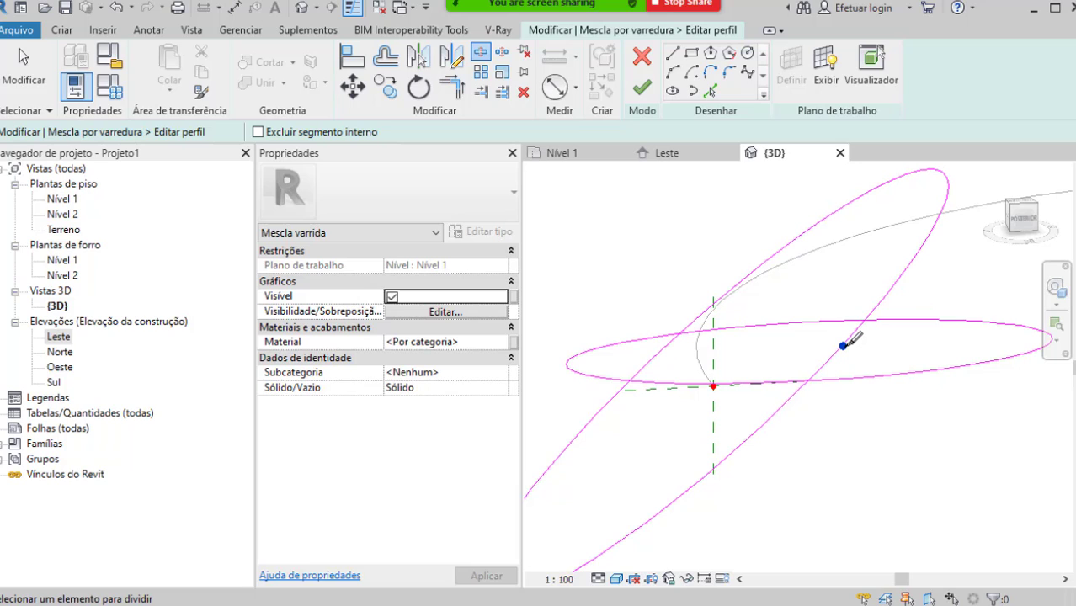
Step: Trim the split ellipse segments to corners at their four crossings, forming one closed four-lobed profile
click(460, 101)
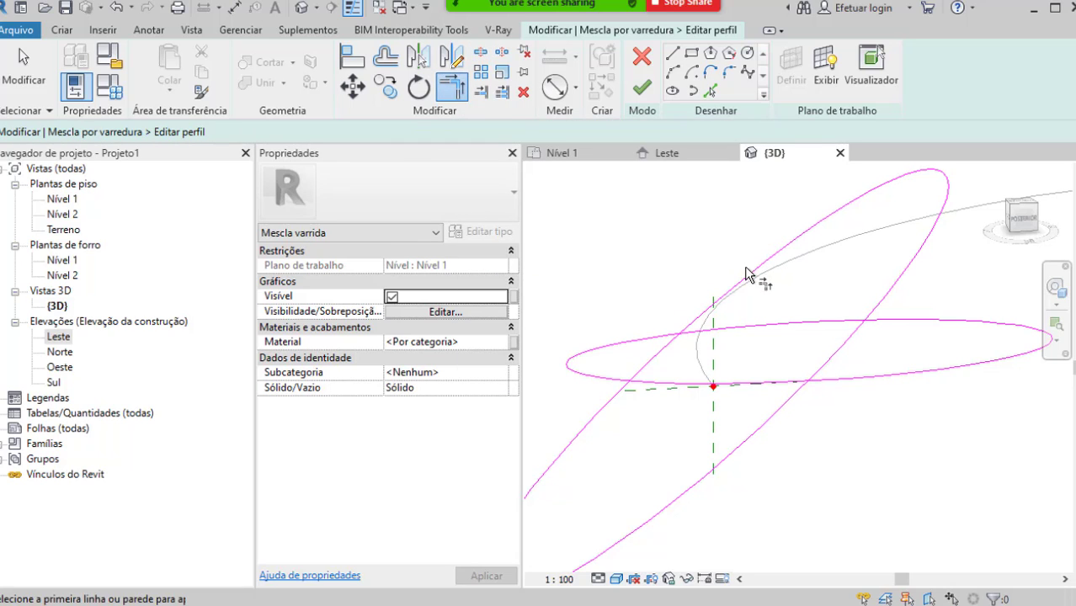
click(721, 296)
click(661, 339)
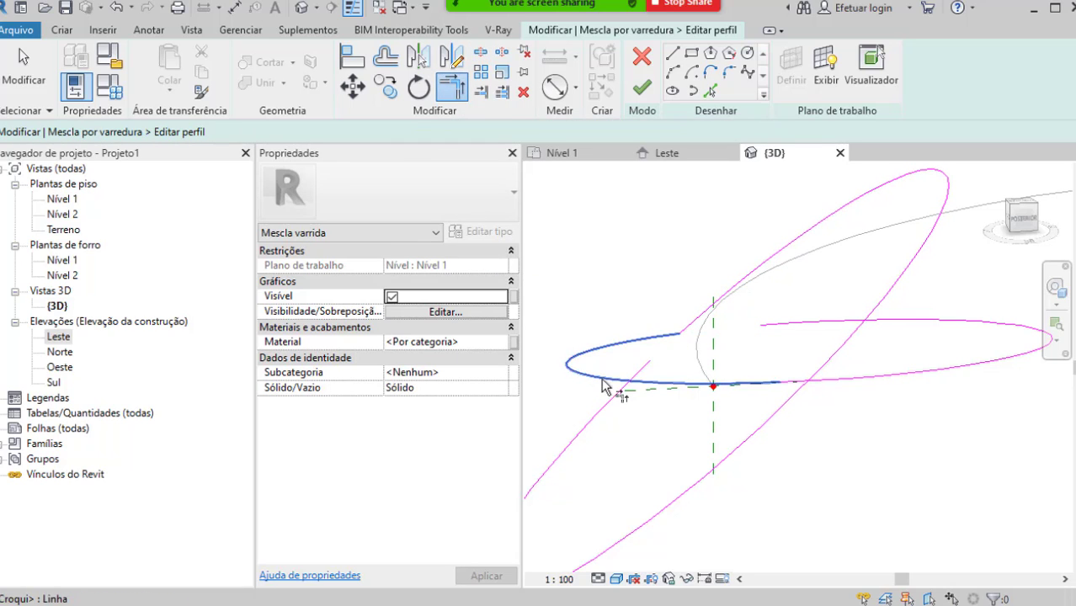
click(877, 390)
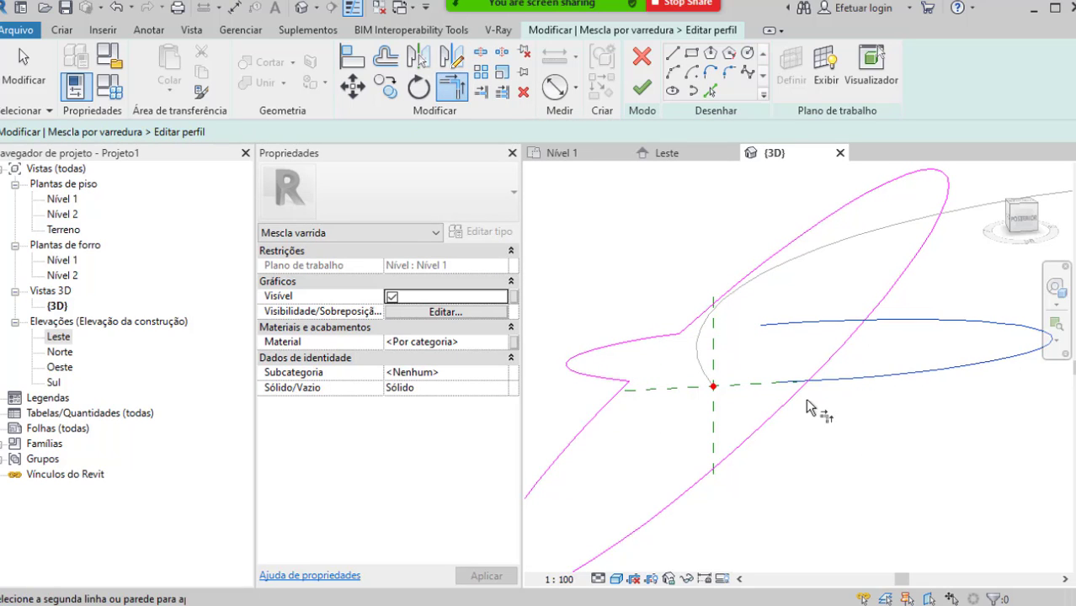
click(835, 394)
click(907, 325)
click(885, 305)
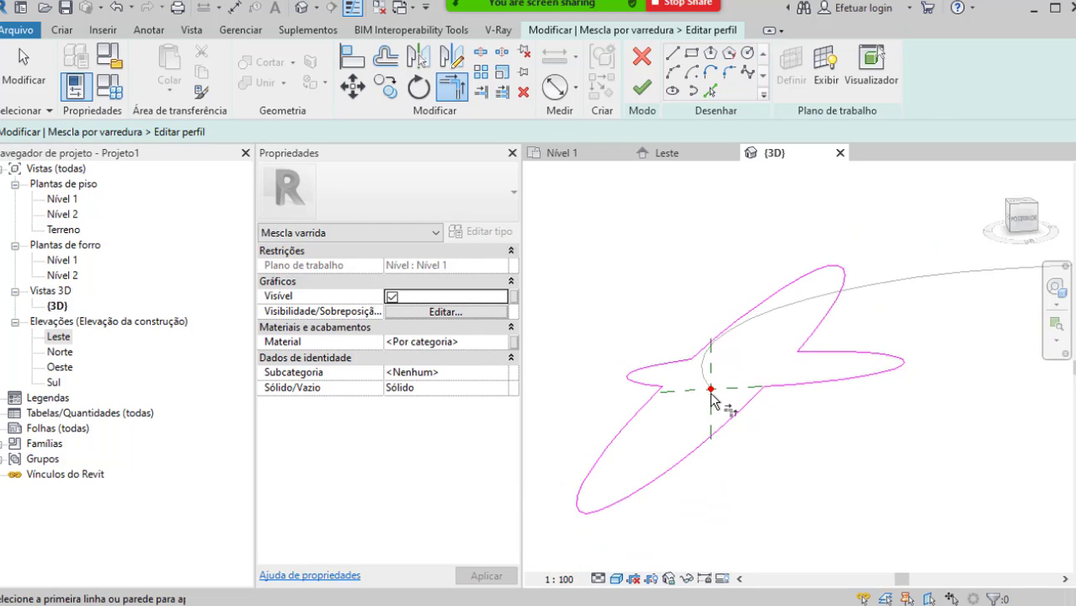
Step: Search the materials for "concre" and assign Concreto, Moldado in loco to the swept blend
scroll(716, 400, down, 5)
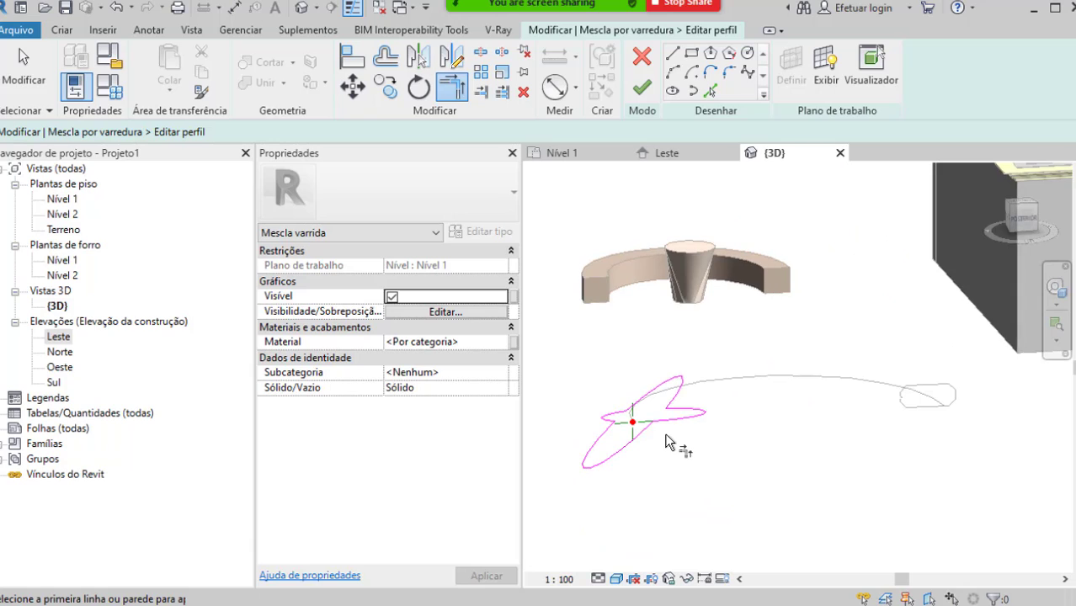
scroll(675, 446, up, 2)
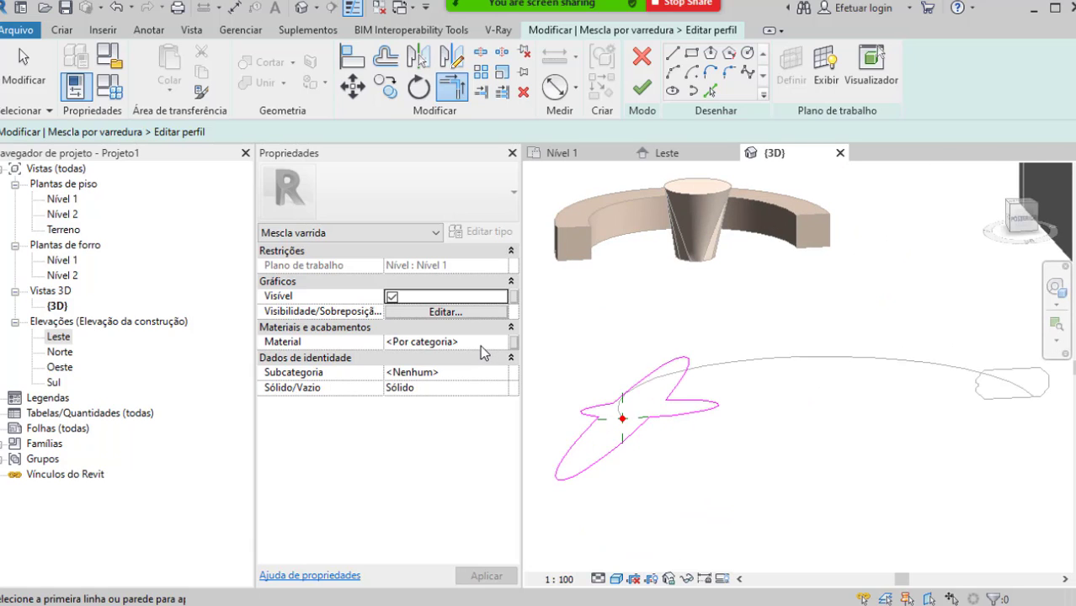
click(475, 344)
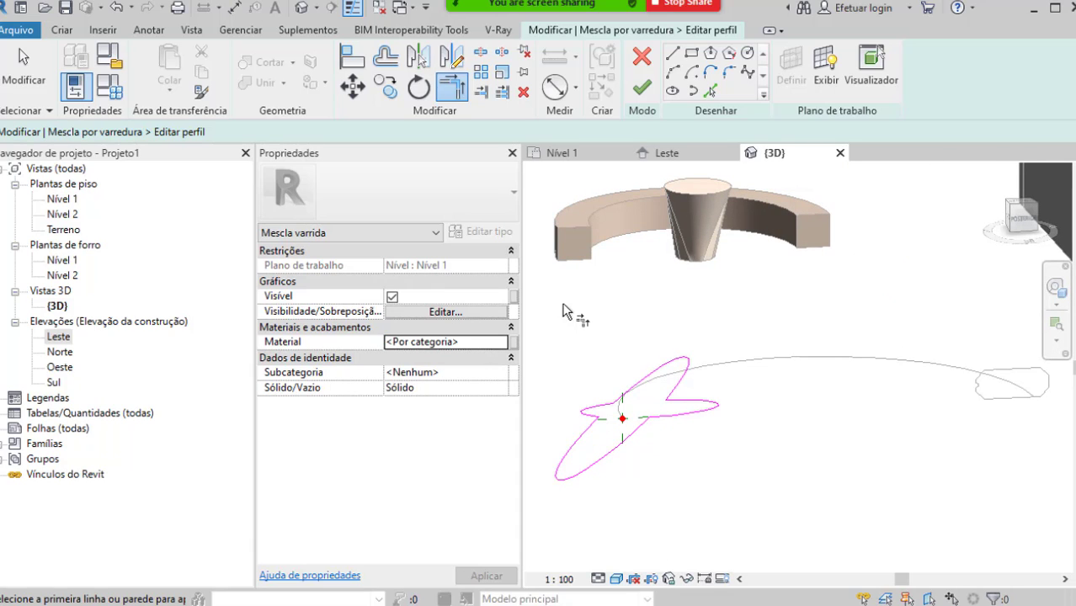
click(471, 343)
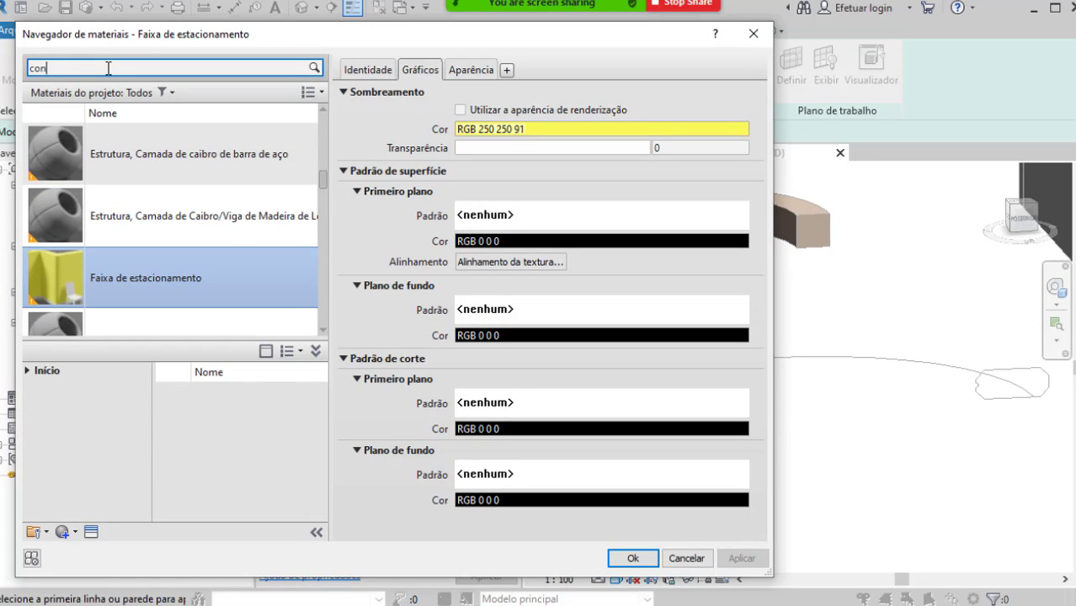
click(108, 68)
text(concr)
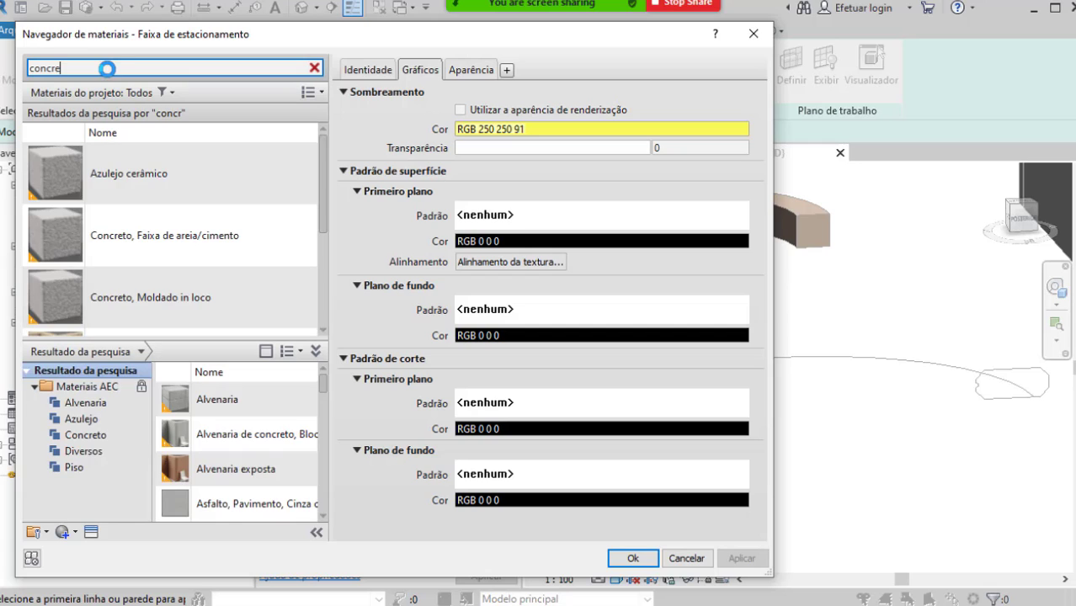
text(e)
double_click(190, 298)
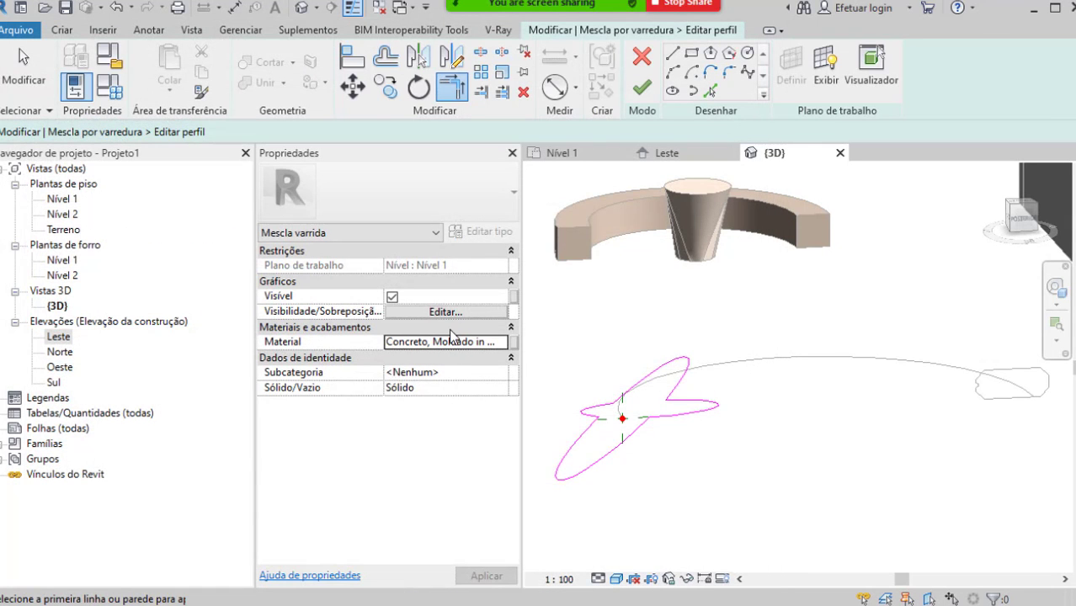
Step: Finish the second profile sketch and complete the swept blend along the curved path
click(642, 90)
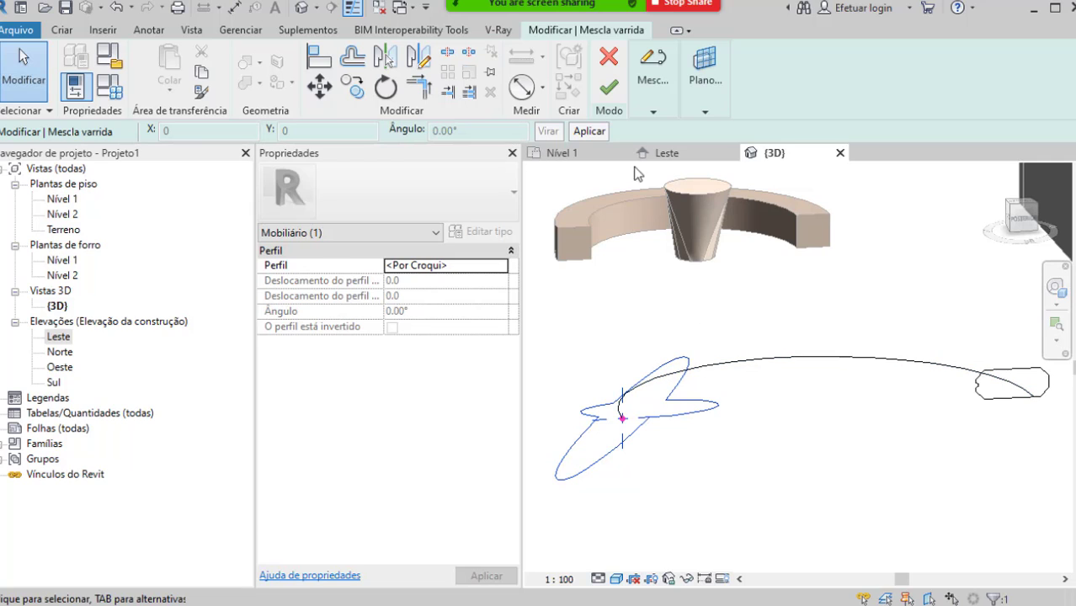
click(606, 88)
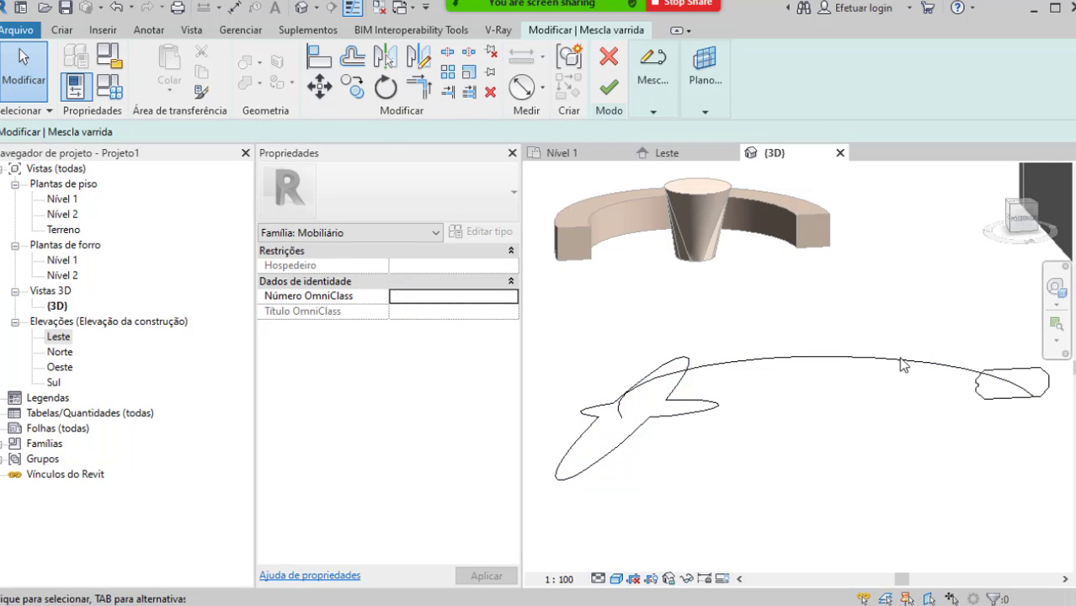
click(609, 88)
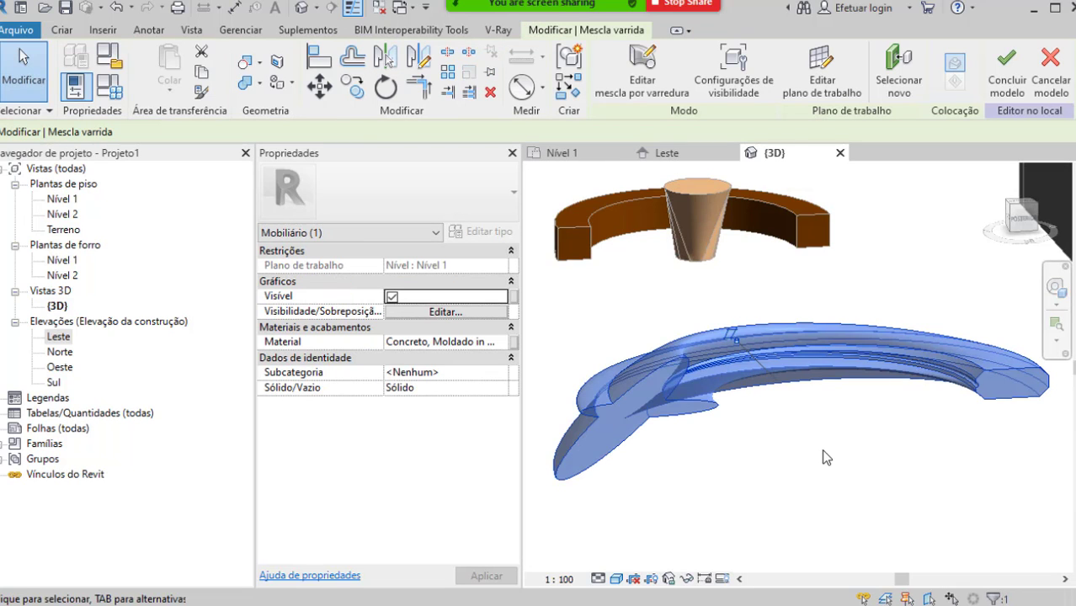
Step: Inspect the swept blend from several angles and finish the in-place model
shift+middle_drag(835, 431, 935, 451)
shift+middle_drag(977, 423, 858, 418)
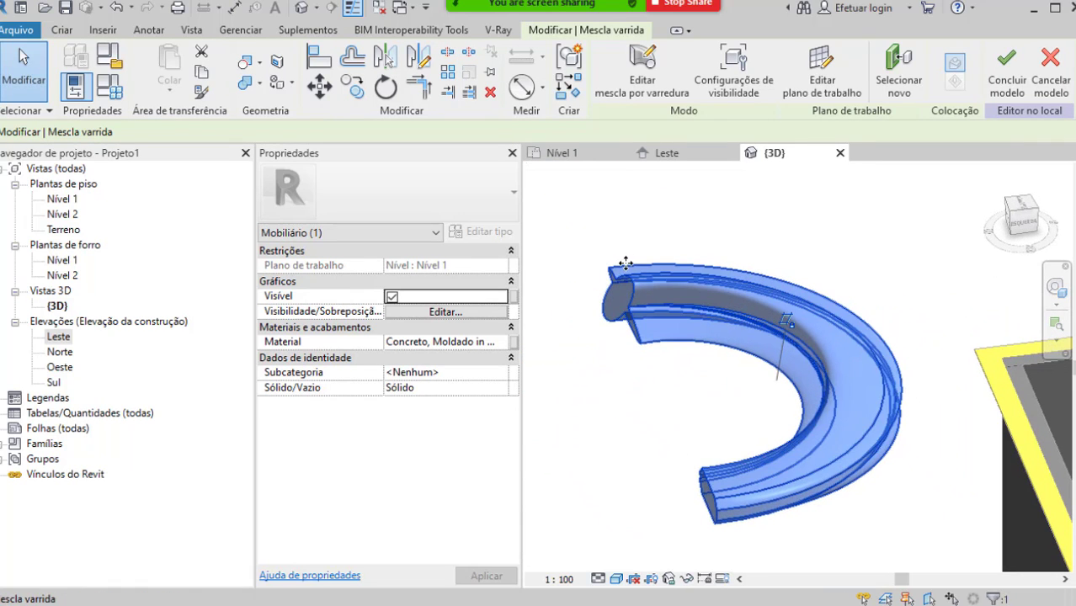
shift+middle_drag(654, 428, 665, 498)
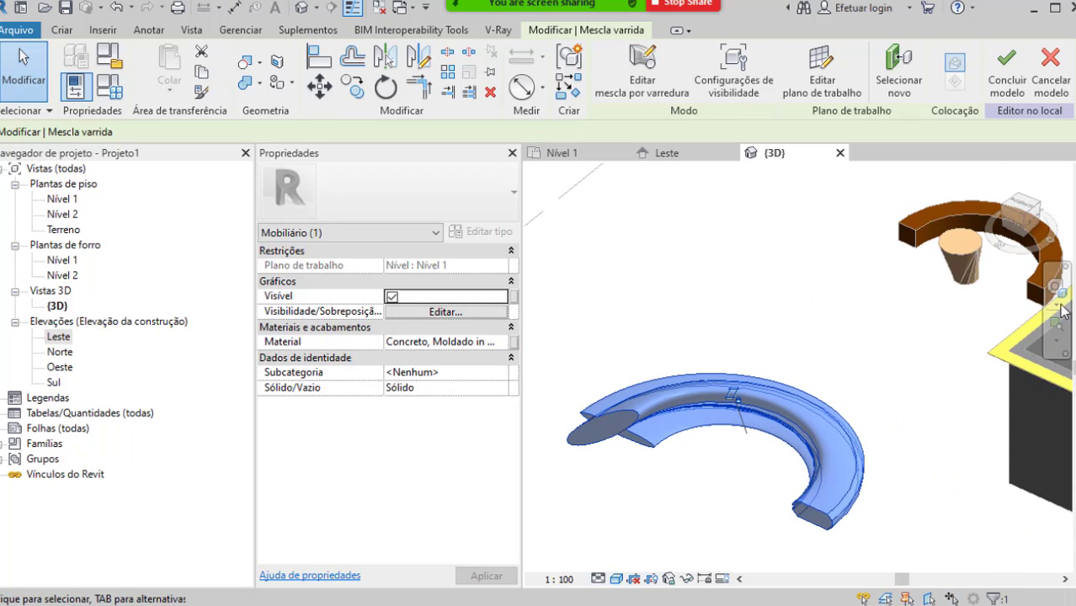
click(1000, 103)
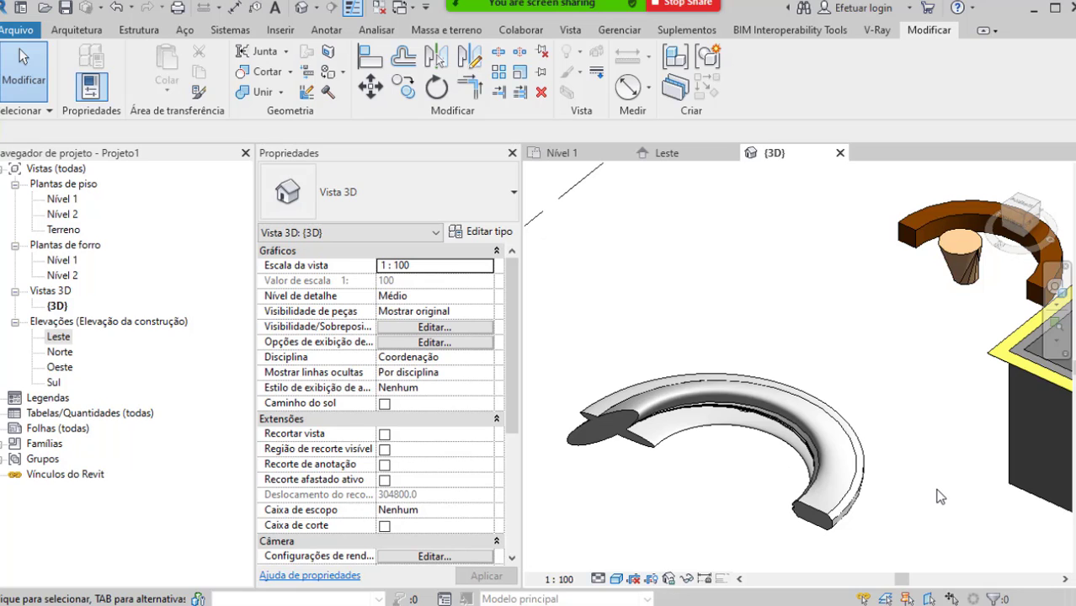
middle_drag(941, 497, 907, 486)
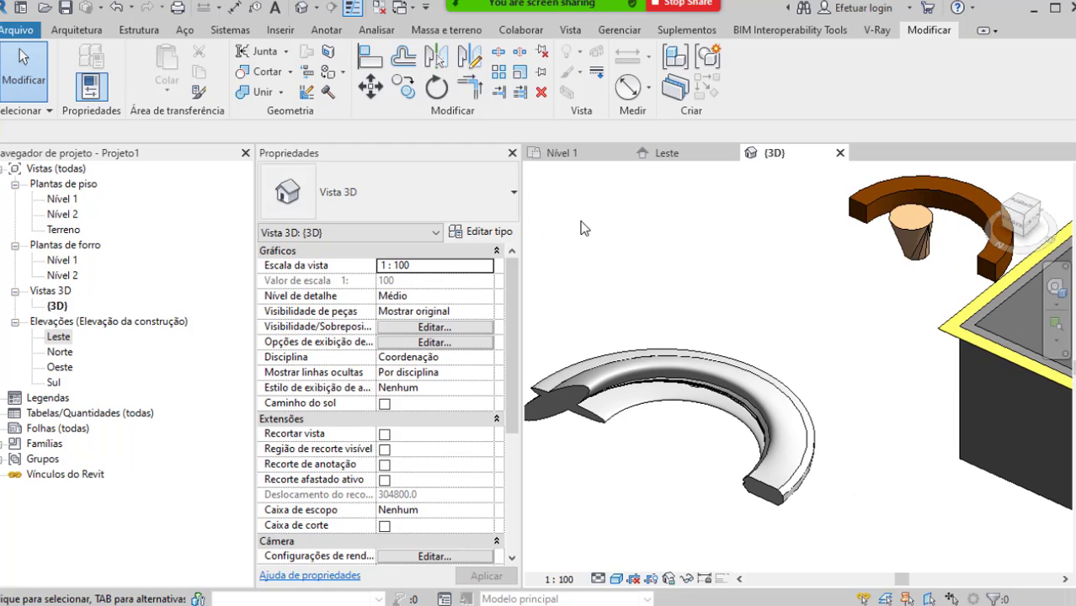
Step: Create a new in-place component in the Mobiliário category and name it vaso
click(77, 29)
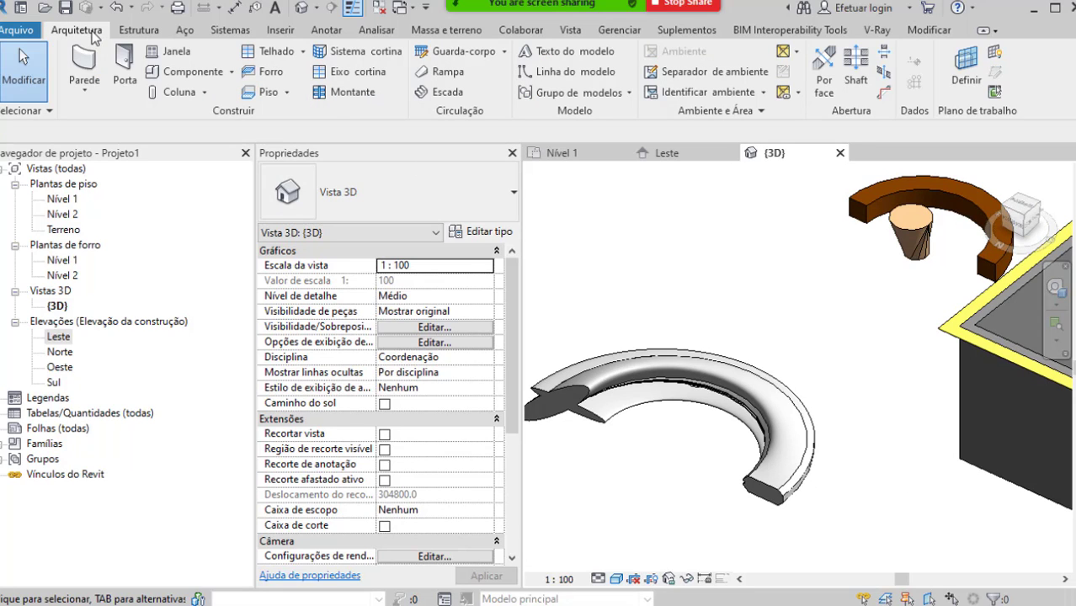
click(243, 72)
key(Escape)
click(232, 73)
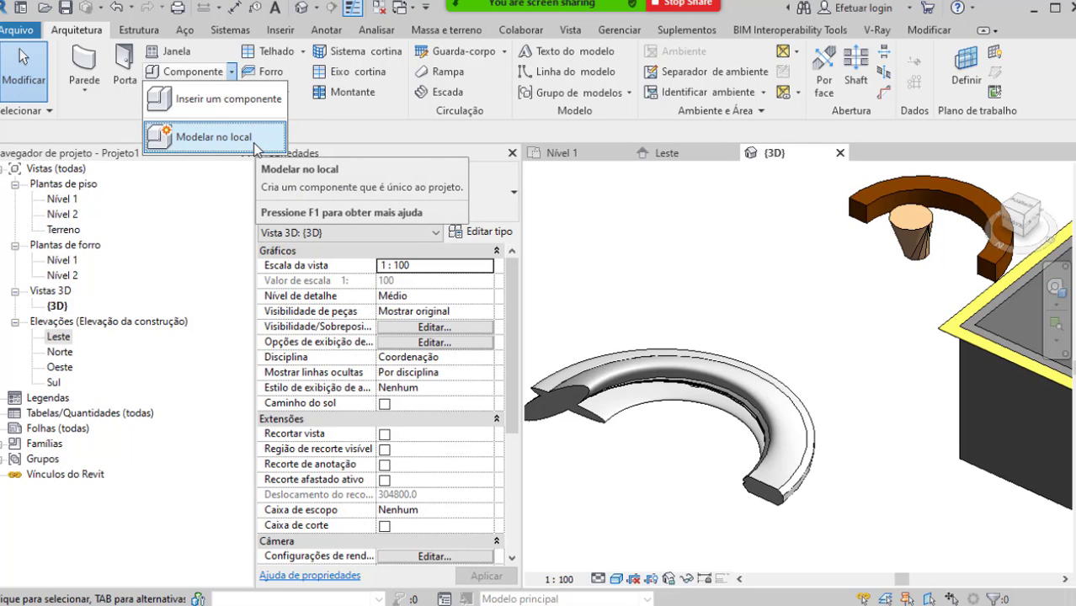
click(254, 143)
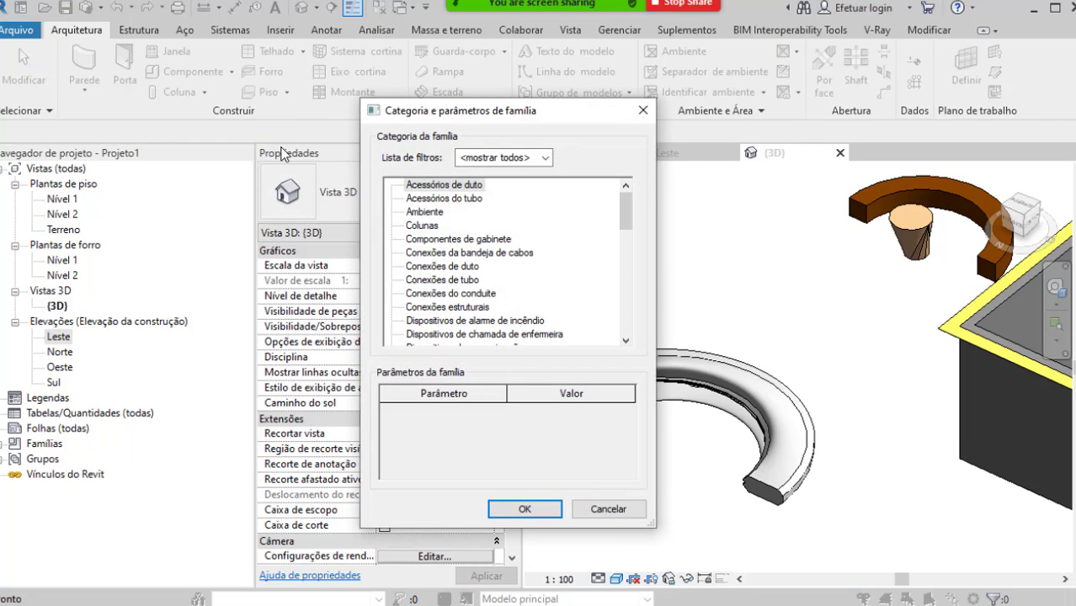
click(463, 294)
key(m)
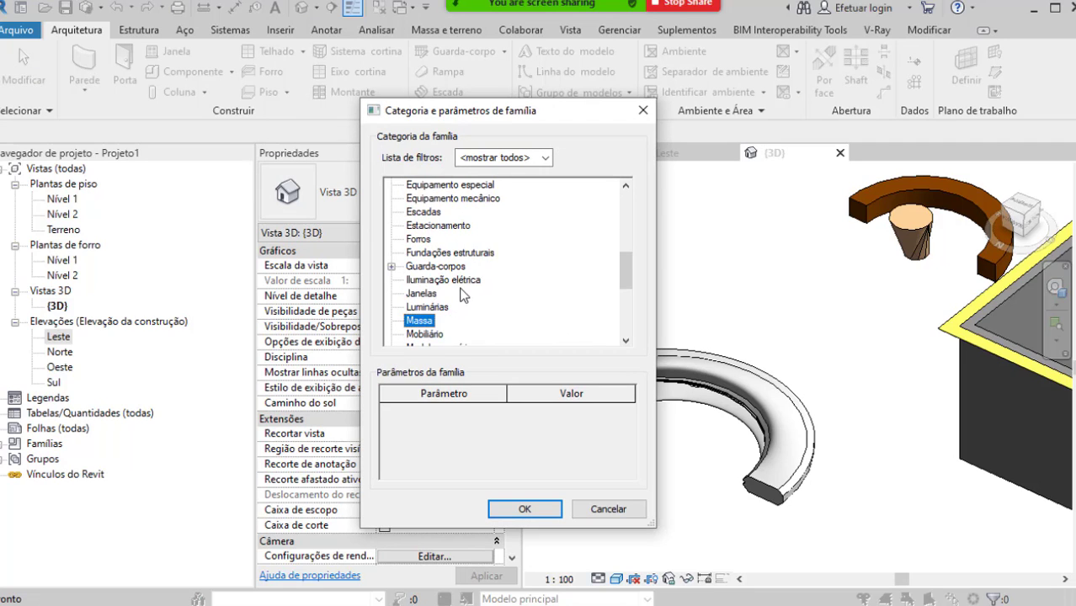
click(427, 336)
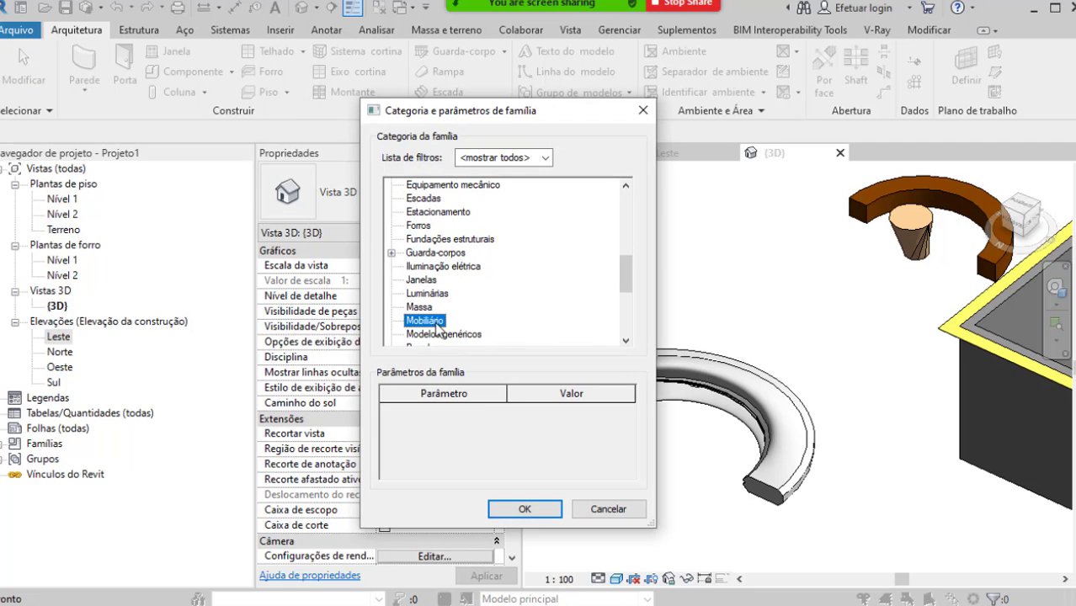
click(524, 510)
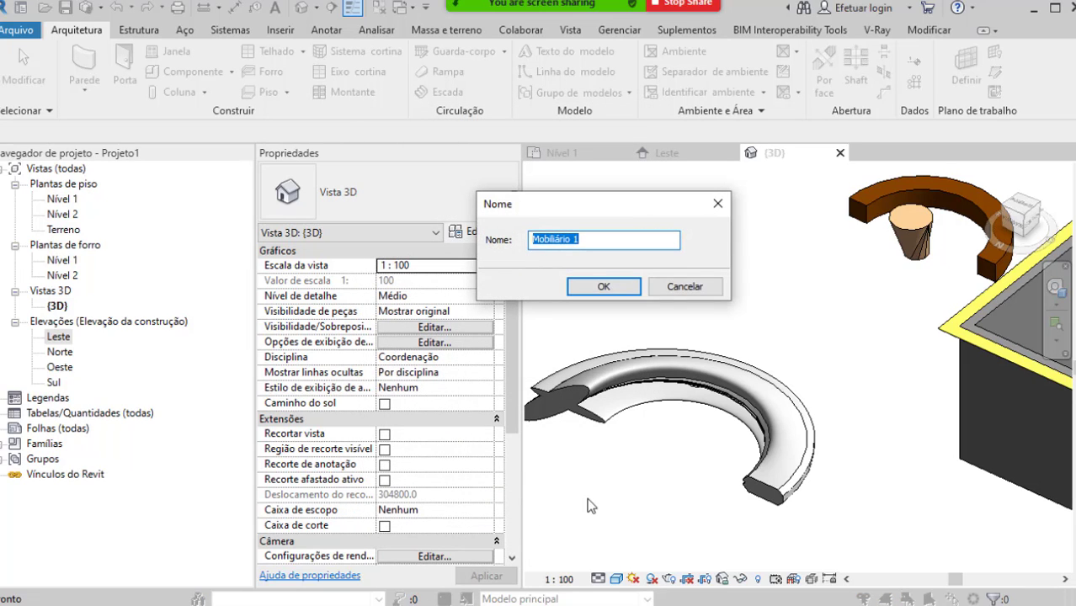
text(vaso)
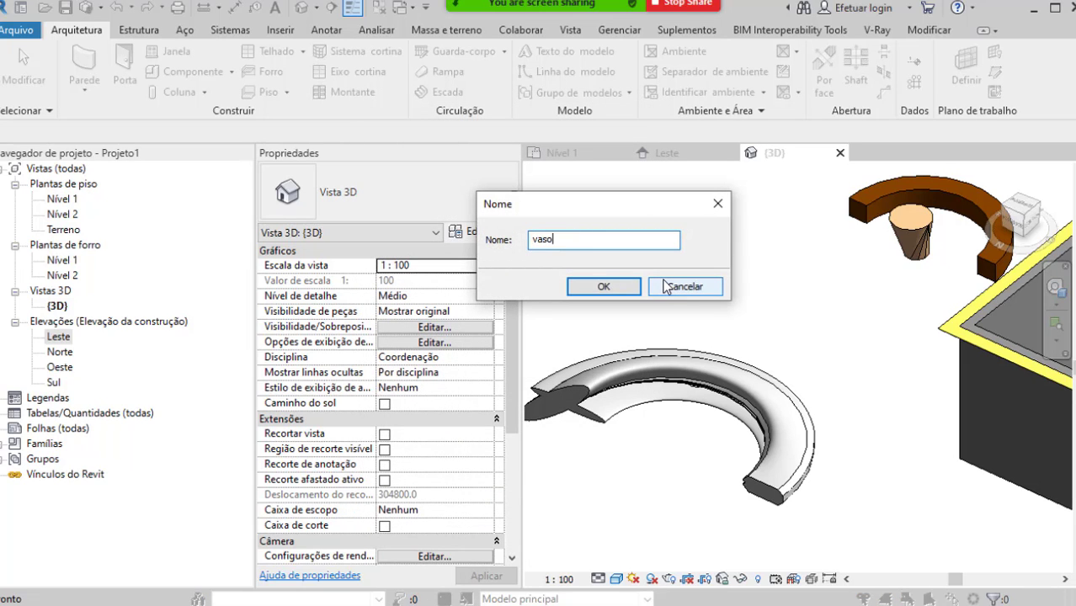
click(604, 286)
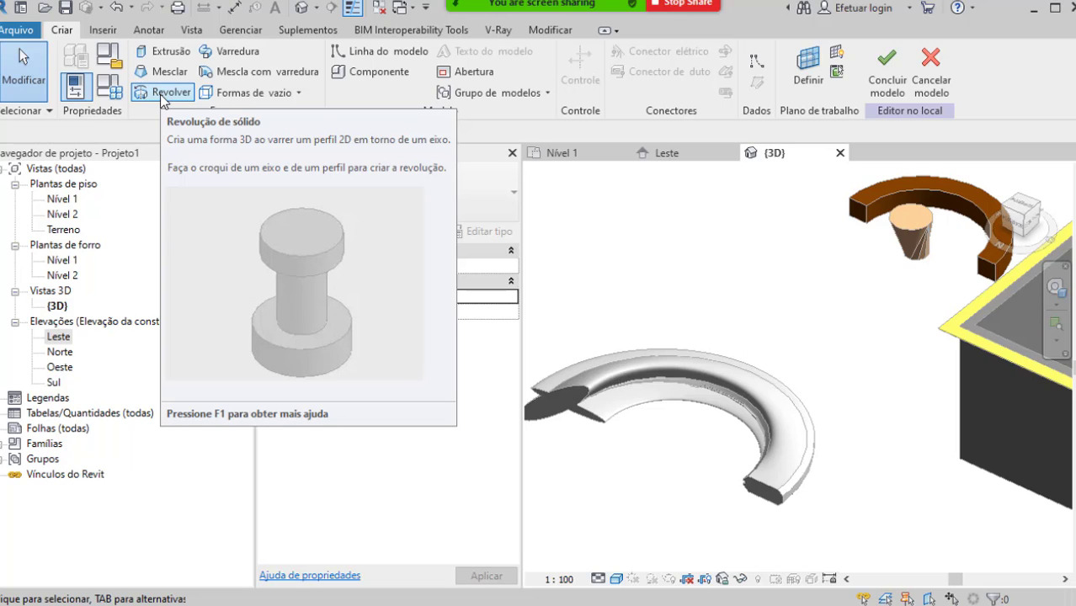
Step: Start a solid revolve and sketch an axis line about 2060 mm long from the wall's outer base corner
click(161, 95)
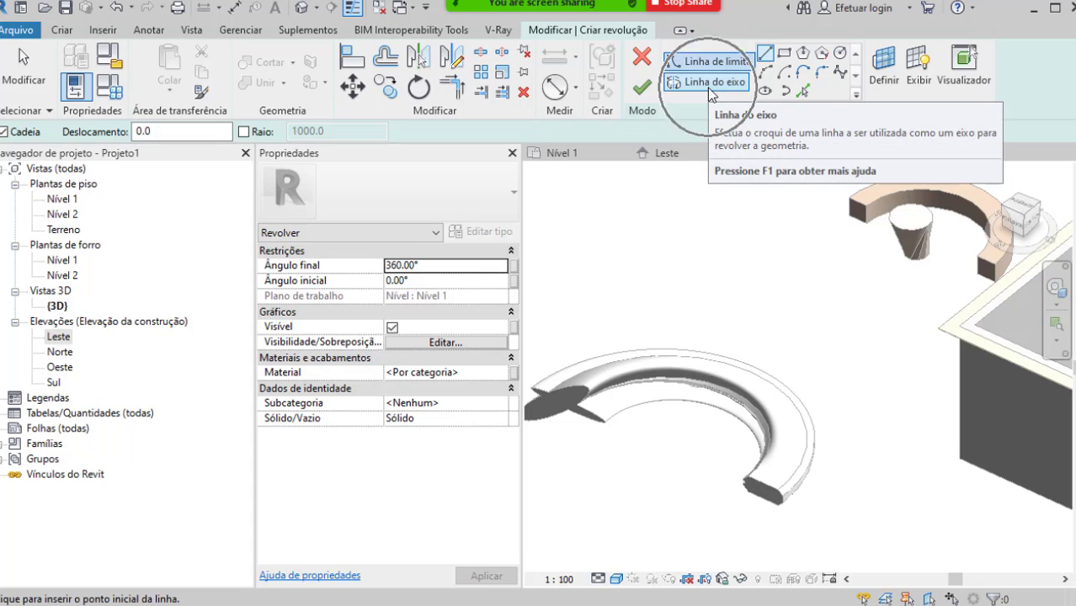
click(707, 86)
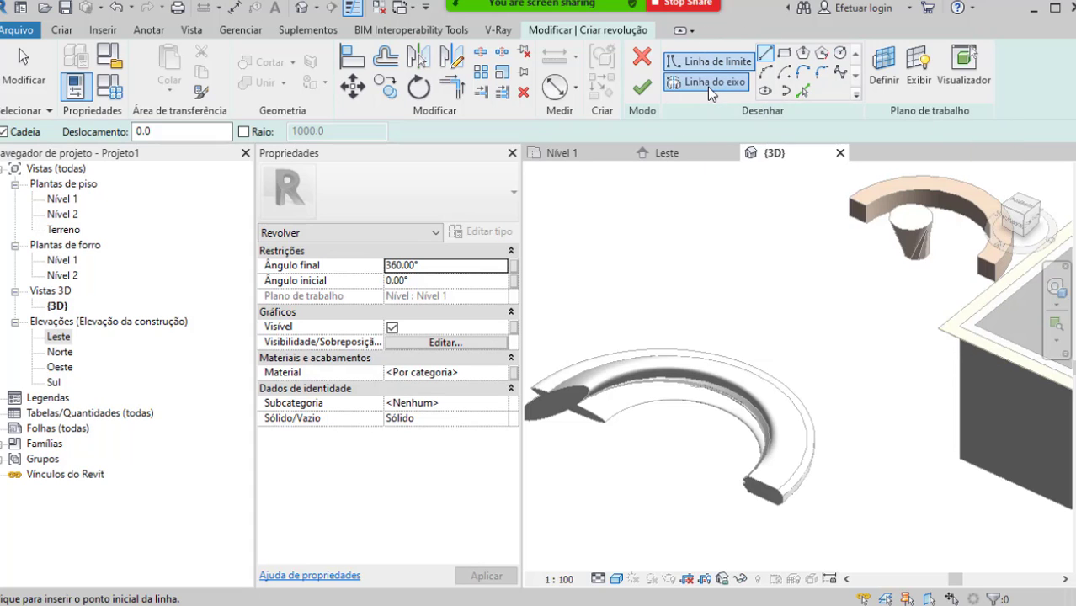
scroll(792, 425, up, 3)
scroll(855, 435, up, 3)
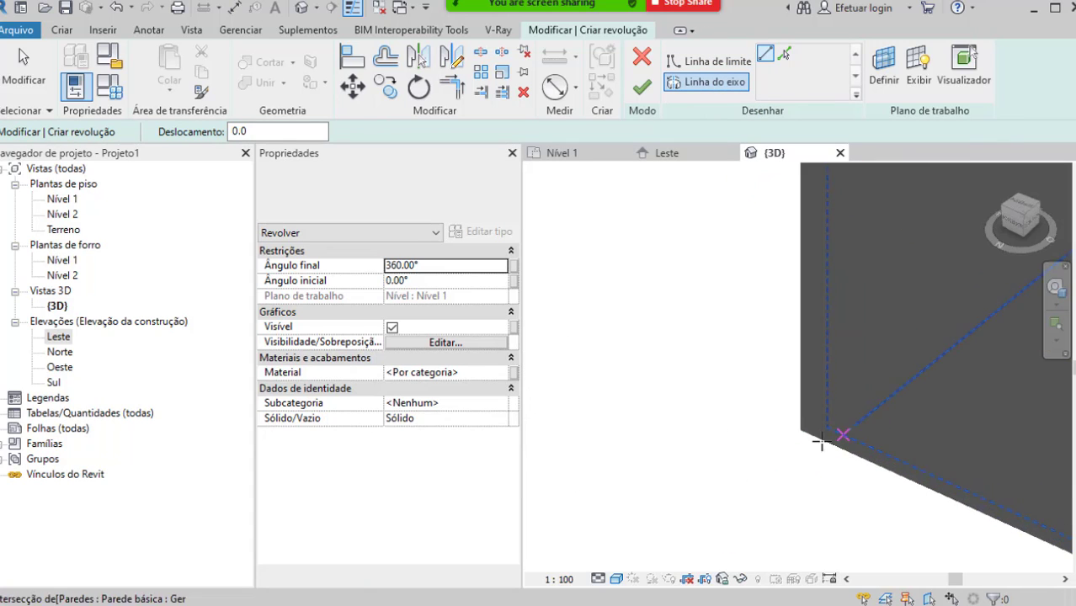
click(800, 431)
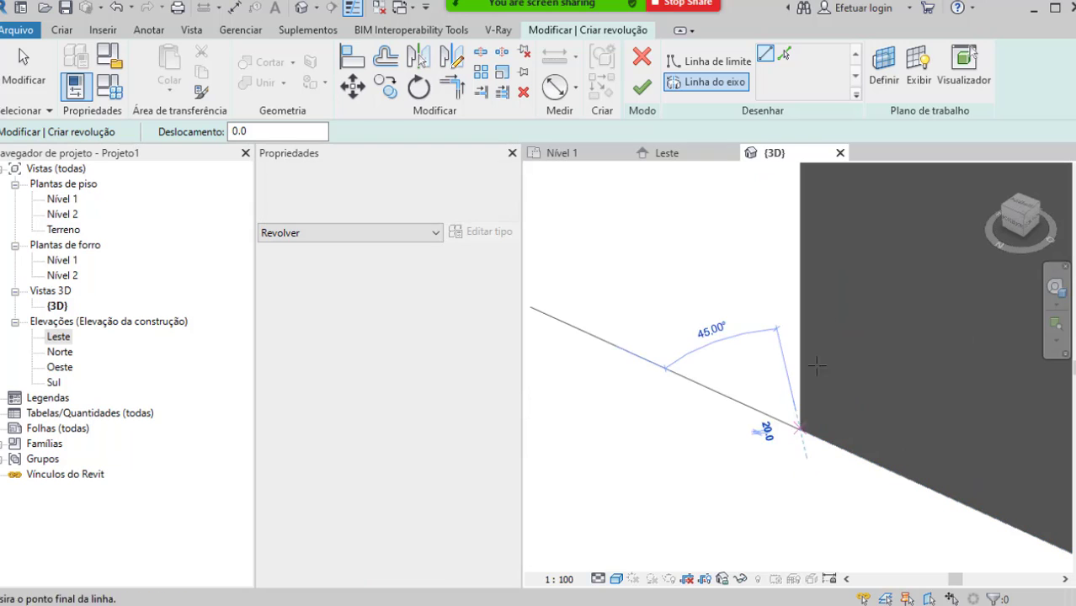
click(808, 198)
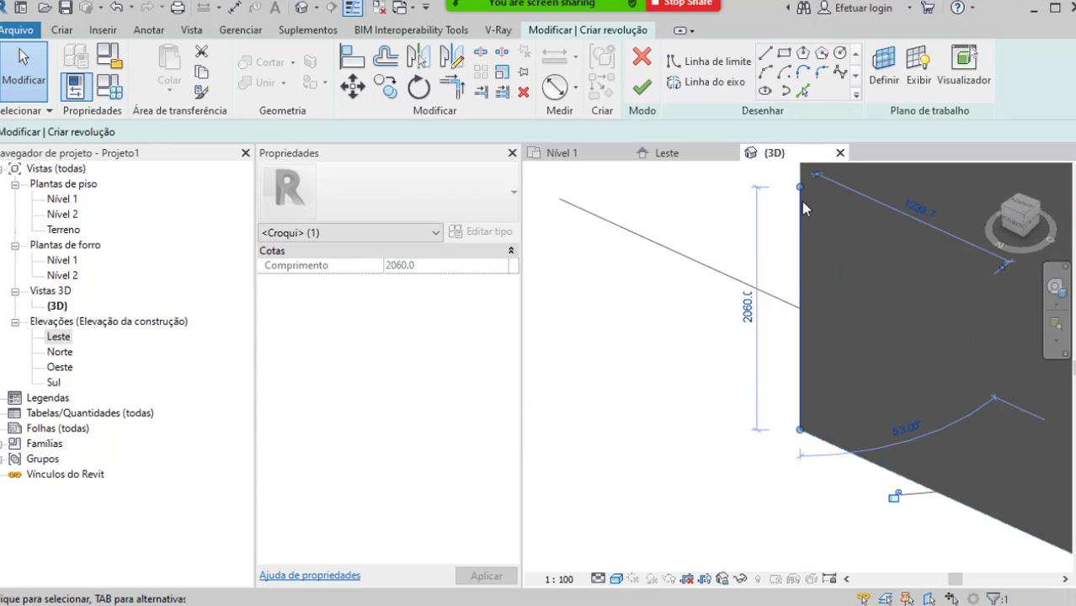
scroll(687, 236, down, 2)
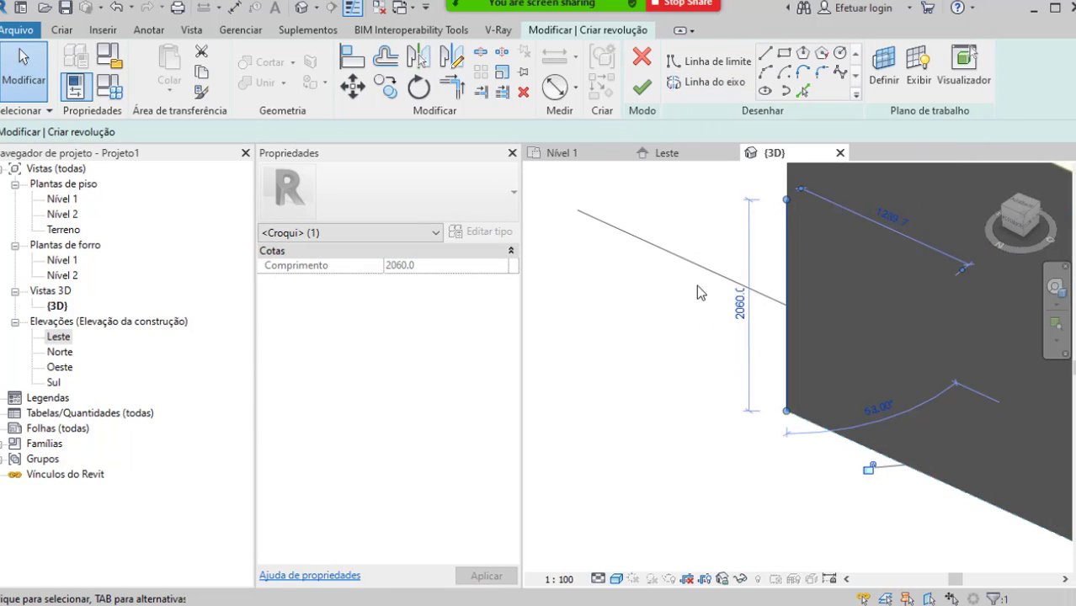
Step: Try to set the revolve's work plane by picking a plane on the wall
click(882, 80)
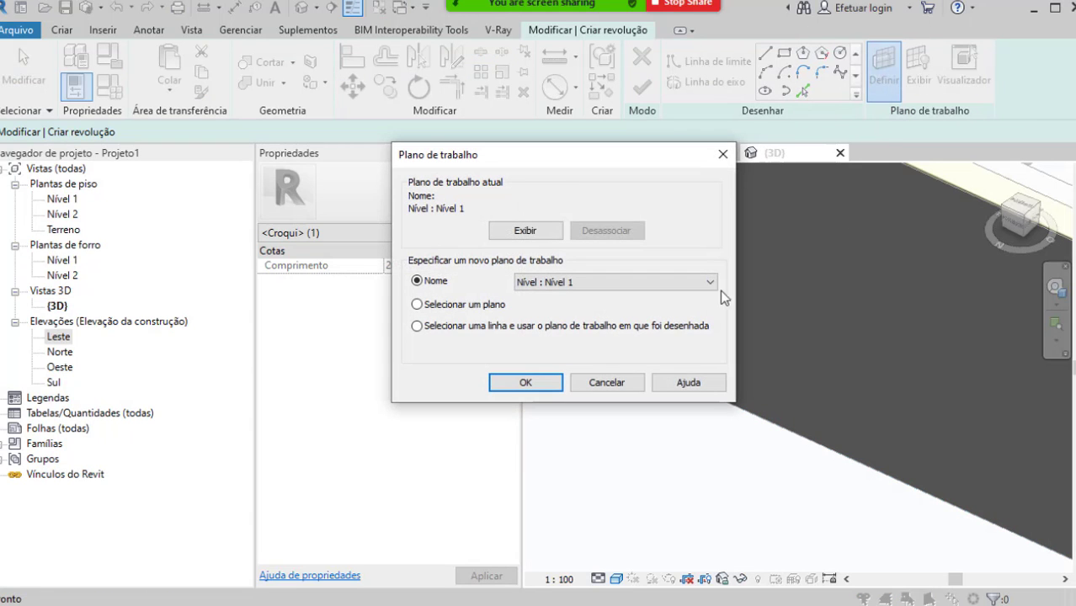
click(538, 381)
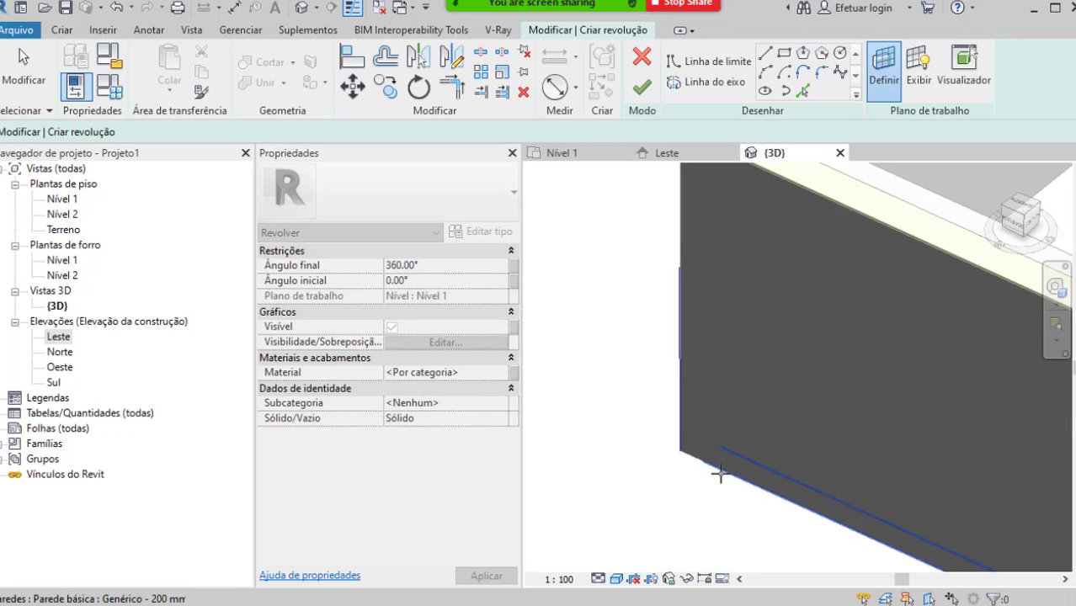
scroll(720, 474, down, 3)
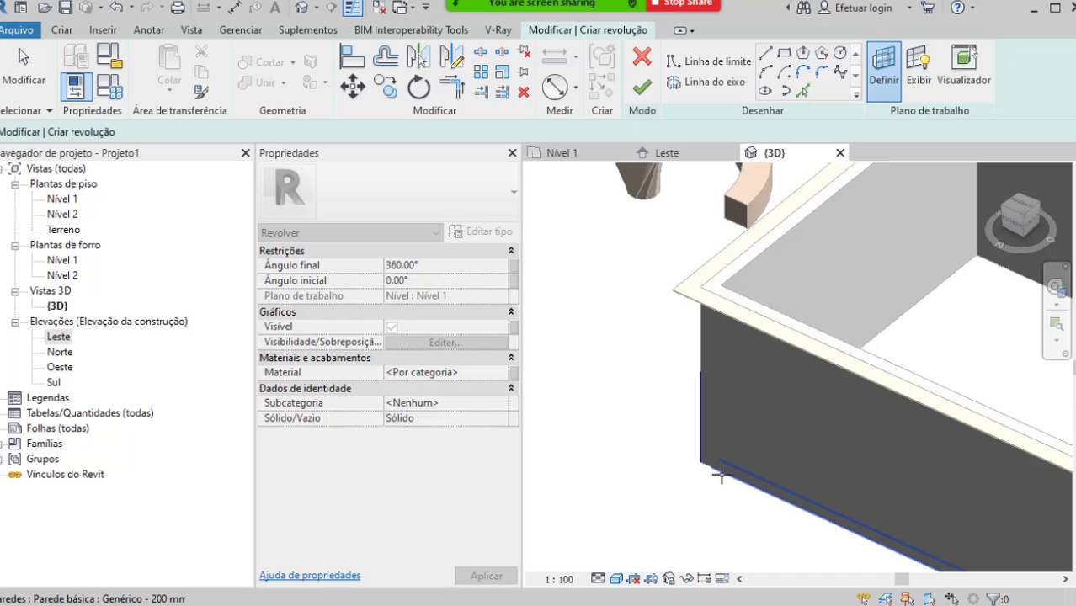
middle_drag(706, 513, 676, 507)
click(702, 444)
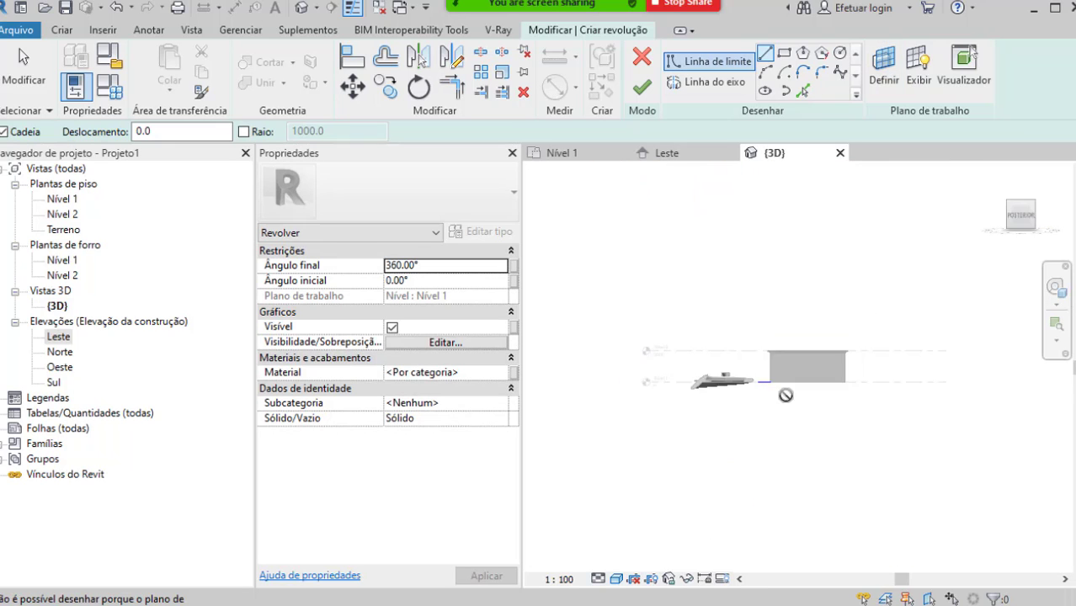
Step: Delete the axis line sketched on the Nível 1 plane beside the wall
key(Escape)
drag(744, 334, 717, 399)
key(Delete)
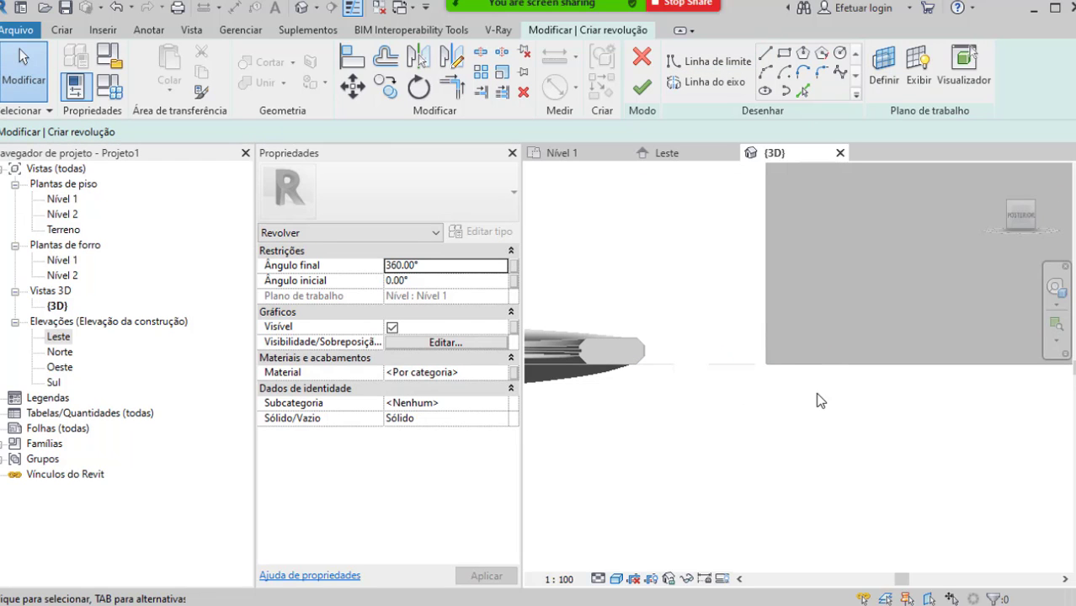
Step: Set the revolve's work plane by picking the rear face of the generic 200 mm wall
click(884, 67)
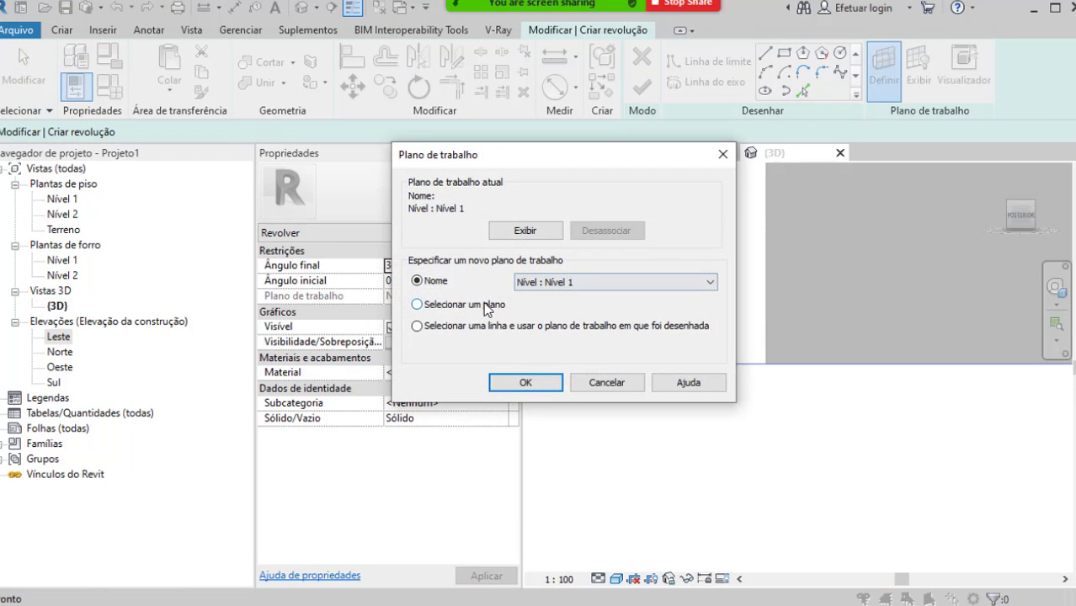
click(421, 304)
click(522, 384)
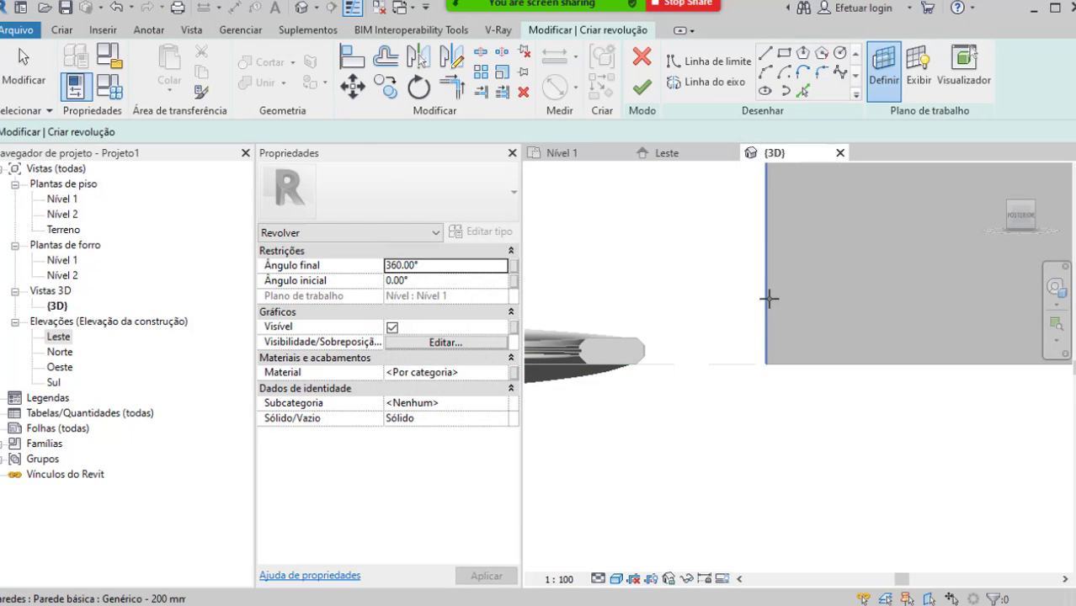
scroll(765, 314, down, 6)
middle_drag(776, 325, 645, 364)
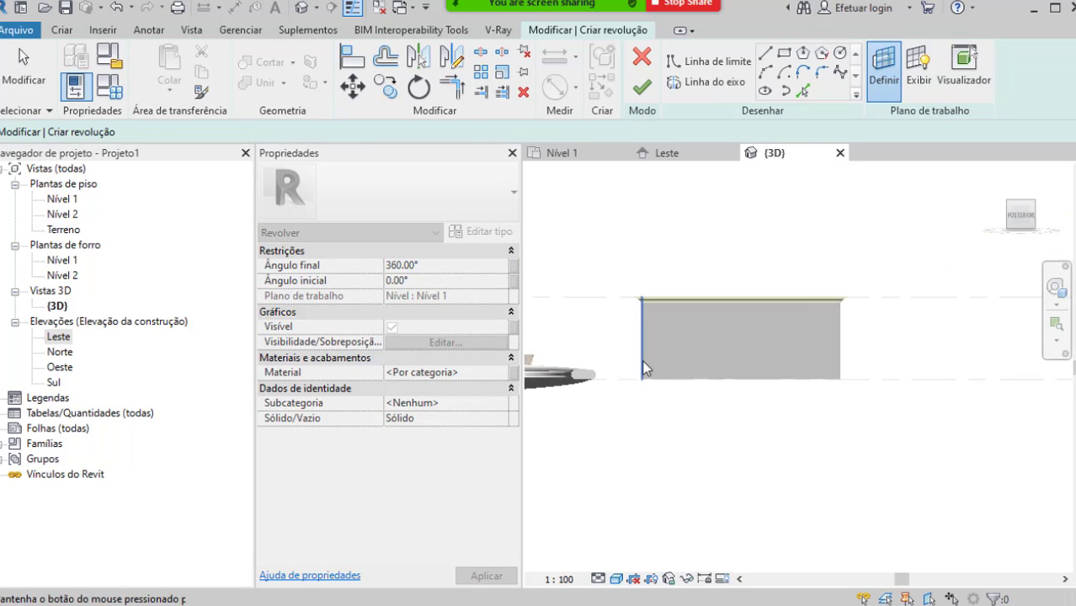
scroll(643, 362, up, 1)
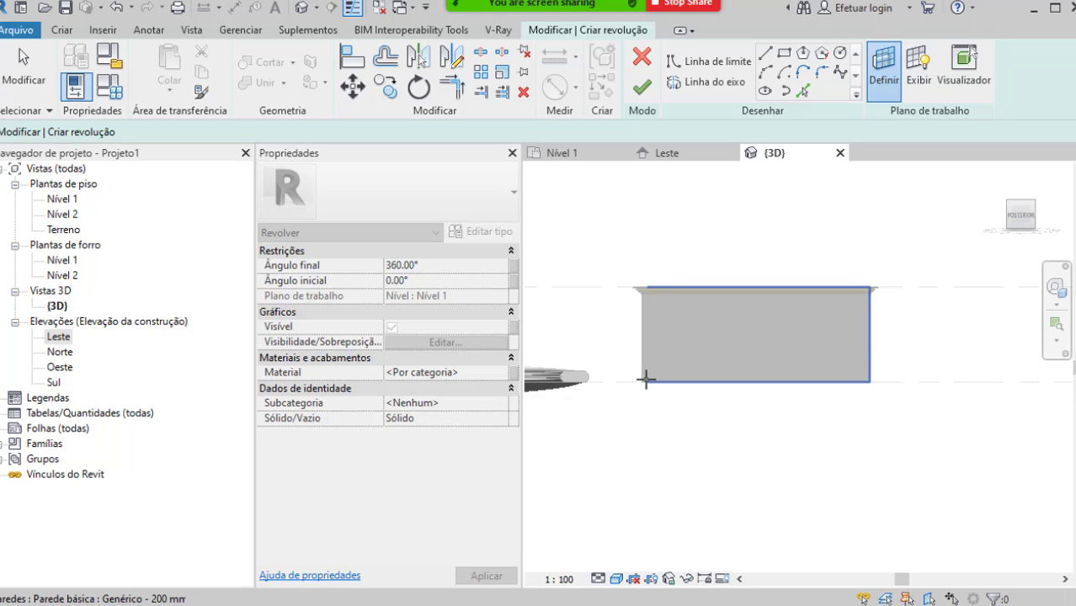
click(646, 379)
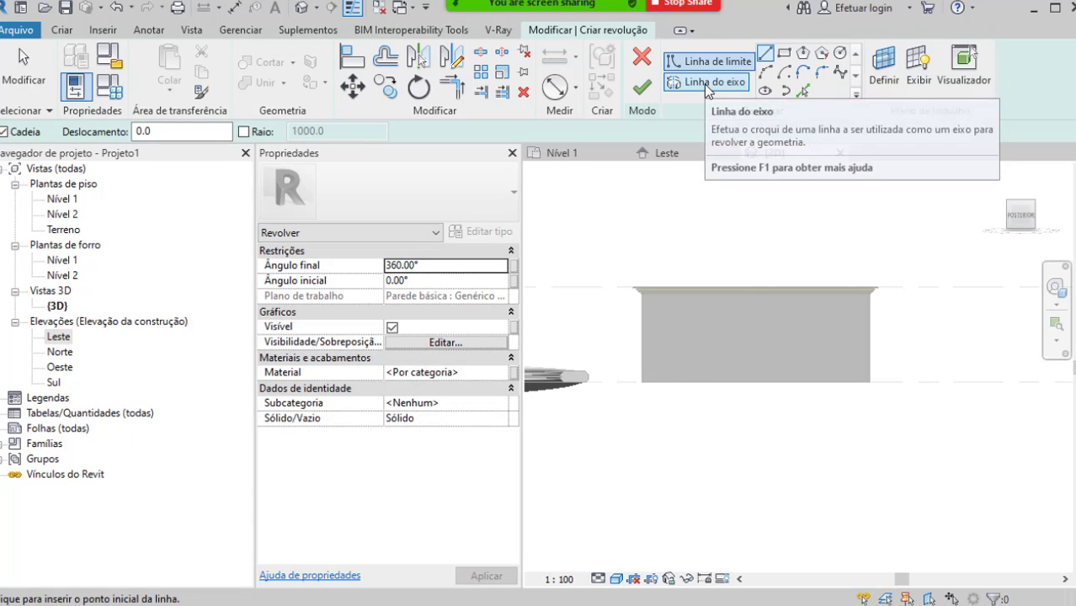
Step: Draw a vertical revolve axis about 1300 mm long upward from the wall's base corner along its edge
click(706, 85)
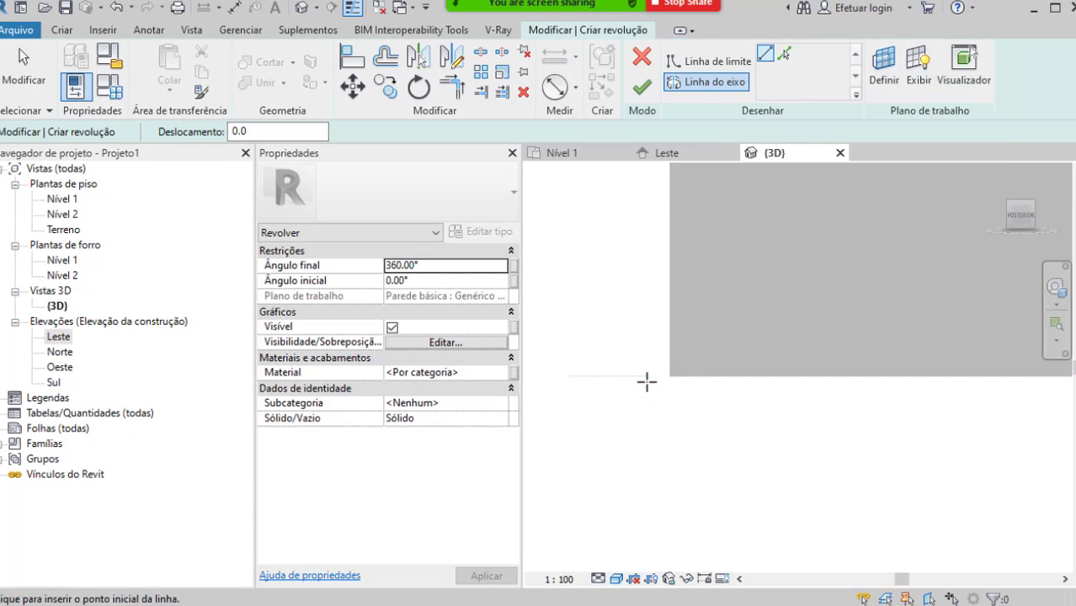
click(669, 376)
click(670, 210)
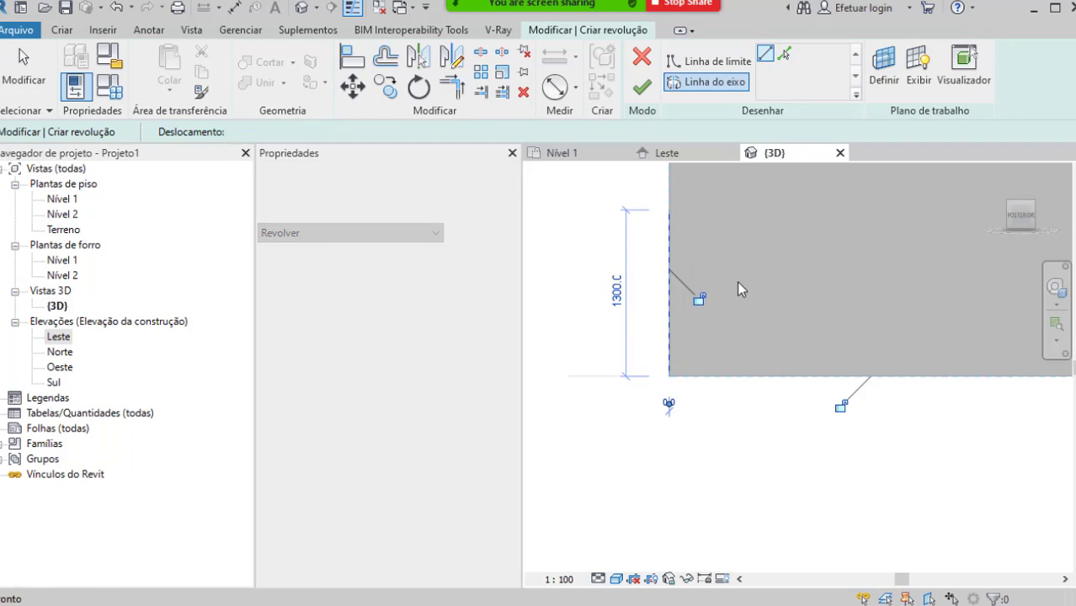
key(Escape)
key(Escape)
Step: Draw the profile's horizontal base as a straight boundary line outward from the axis's lower end
click(713, 64)
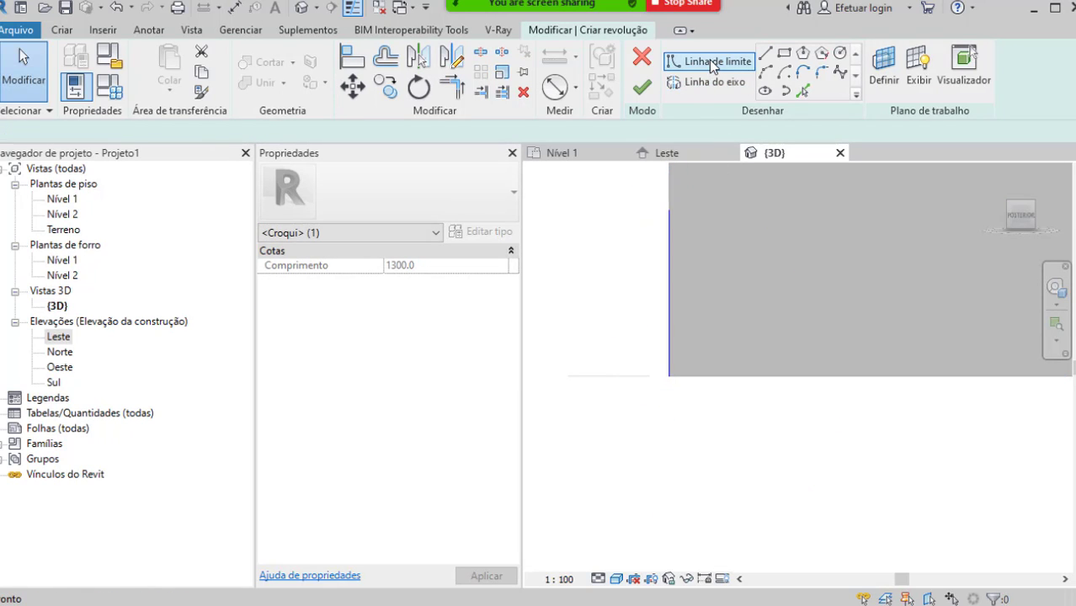
key(ctrl)
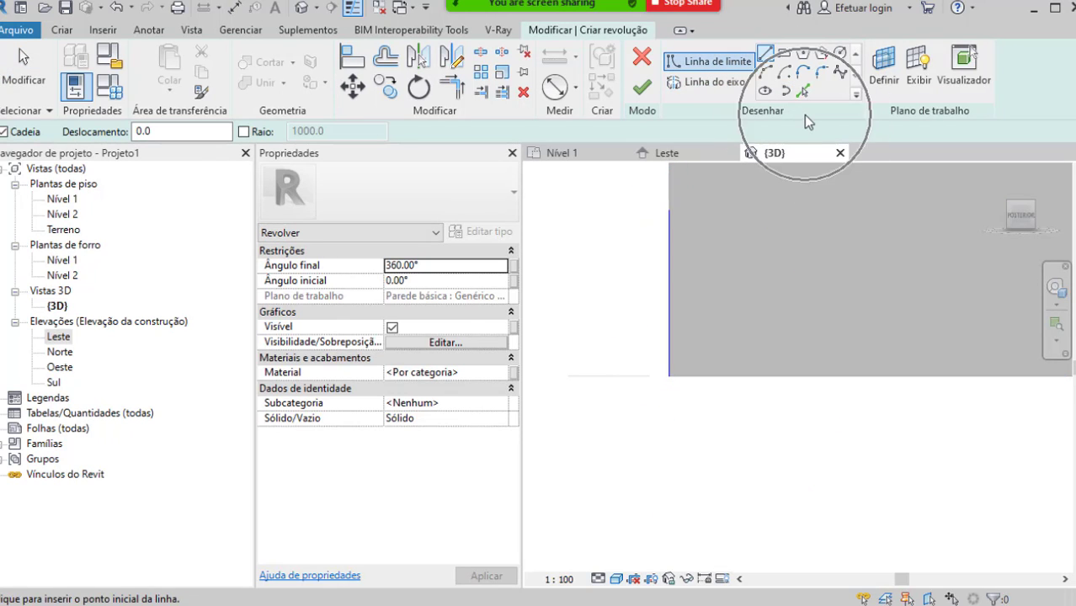
key(ctrl)
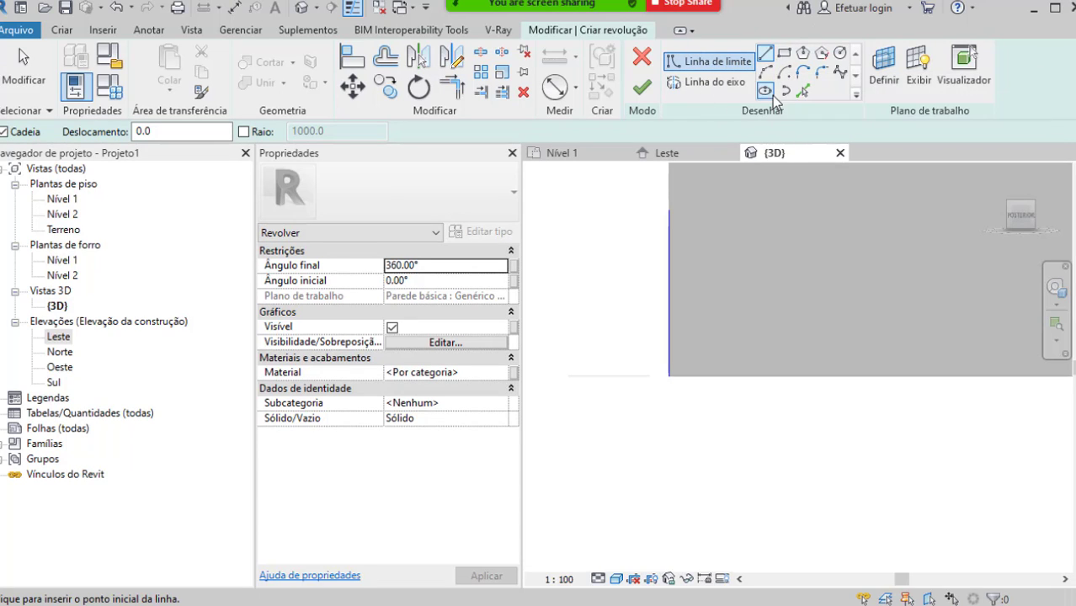
scroll(728, 353, up, 3)
click(597, 414)
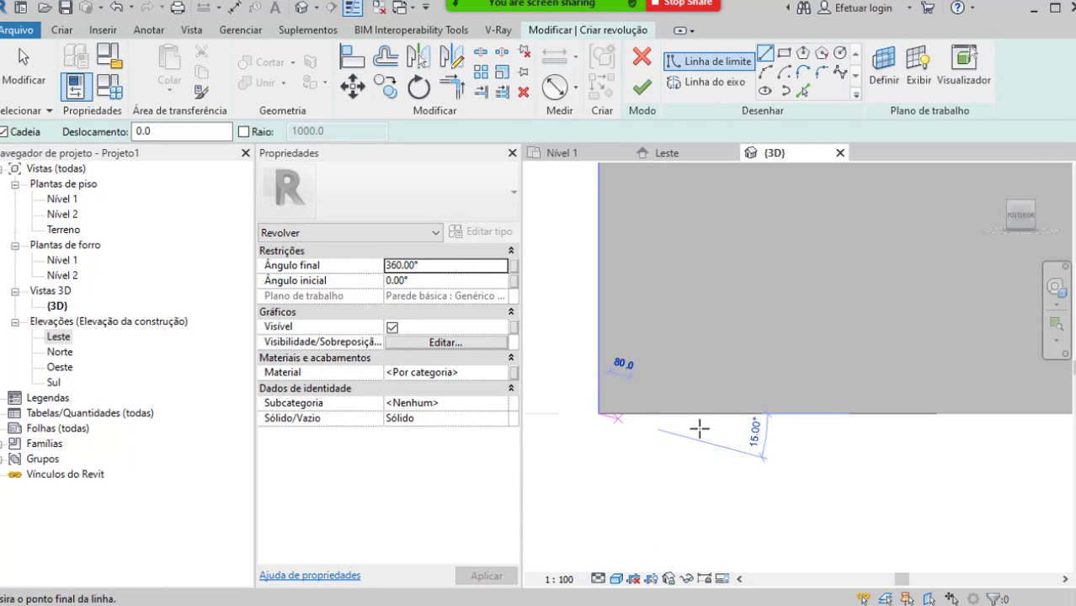
click(695, 412)
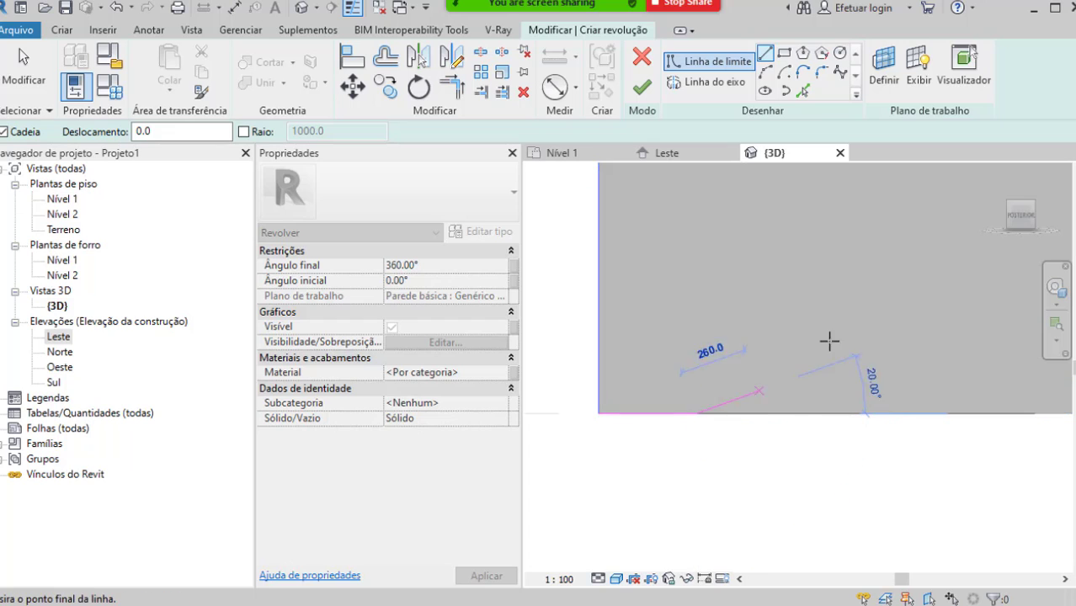
Step: Draw the vase's body as a three-point arc rising from the base line's outer end and bulging outward
click(765, 74)
middle_drag(752, 404, 747, 463)
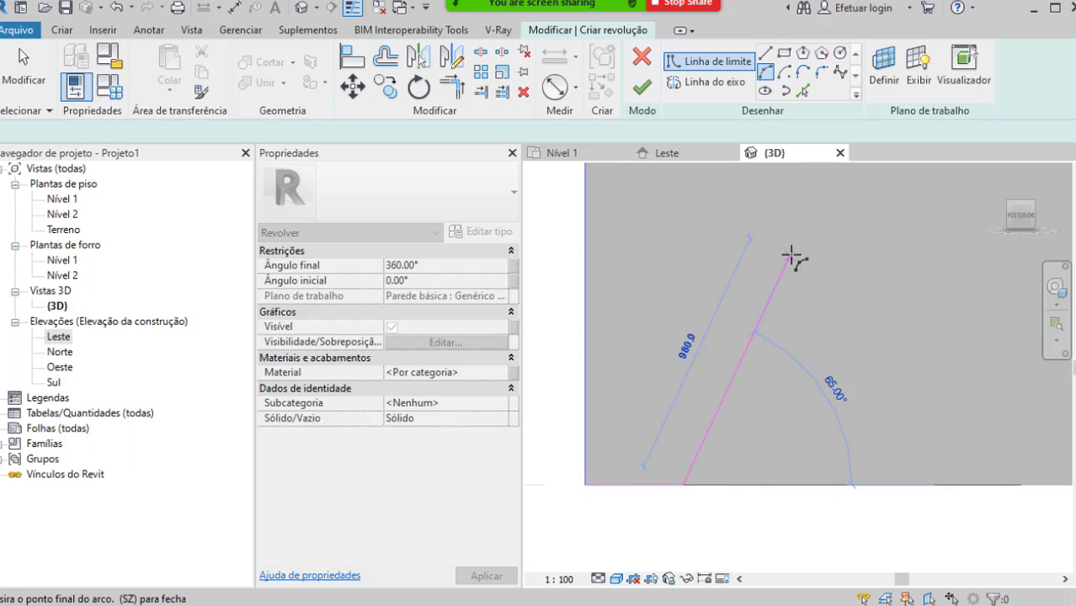
click(729, 238)
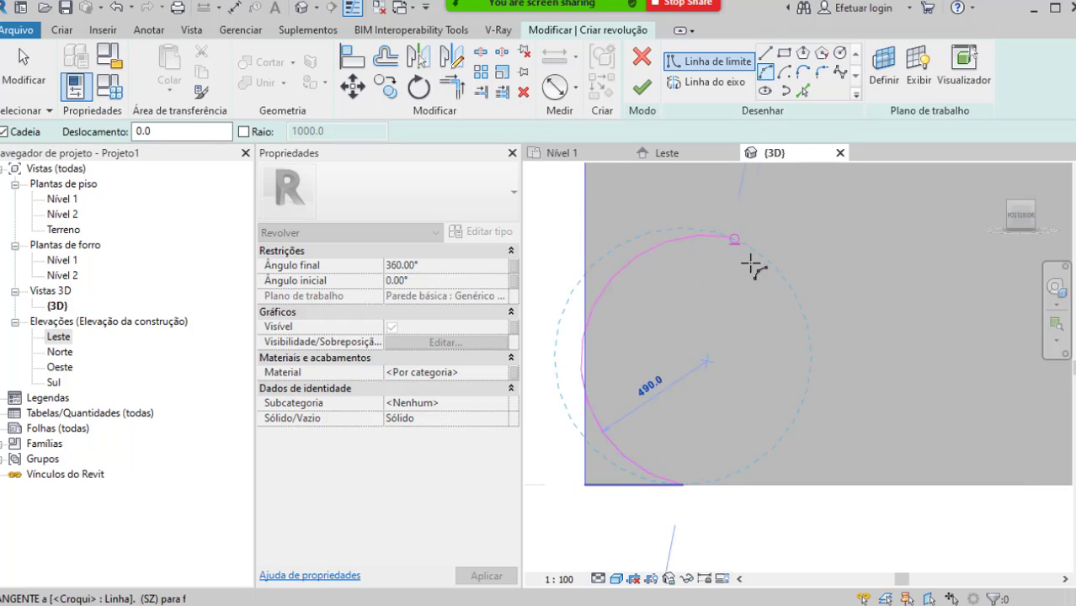
middle_drag(690, 253, 716, 341)
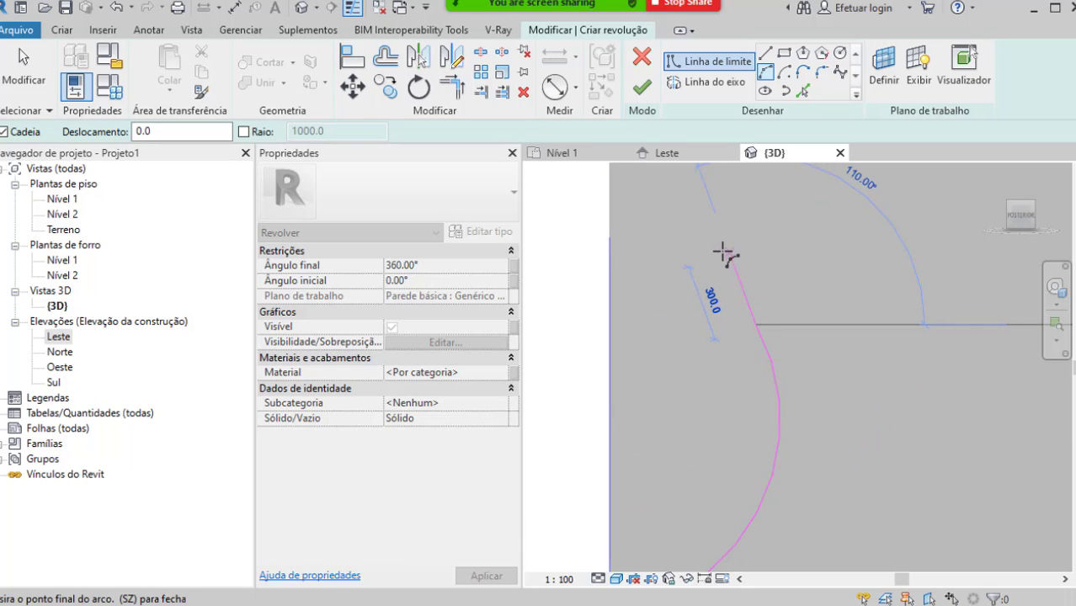
Step: Draw the vase's neck as an inward-curving arc of about 217 mm radius above the body arc
click(712, 251)
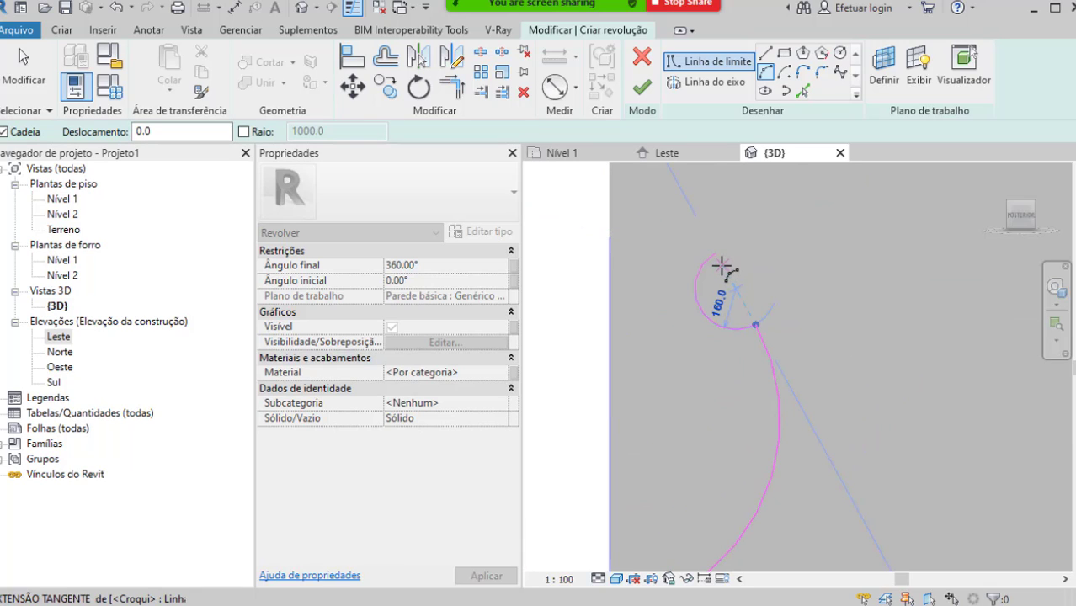
scroll(718, 274, up, 3)
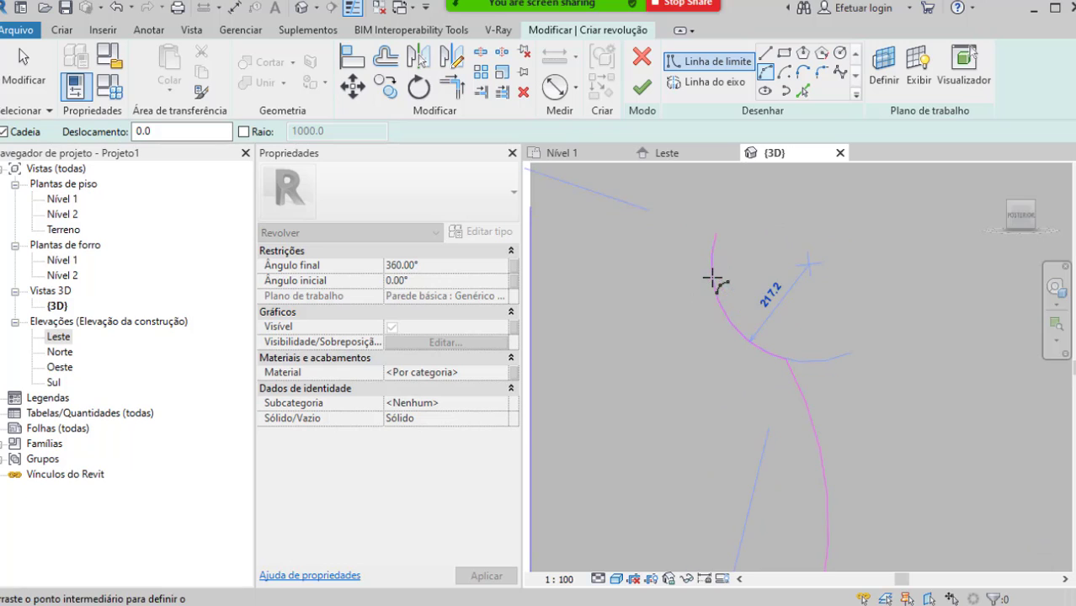
click(721, 230)
Step: Draw the vase's rounded rim as a small outward-bulging arc of about 20 mm radius above the neck
middle_drag(721, 231, 756, 312)
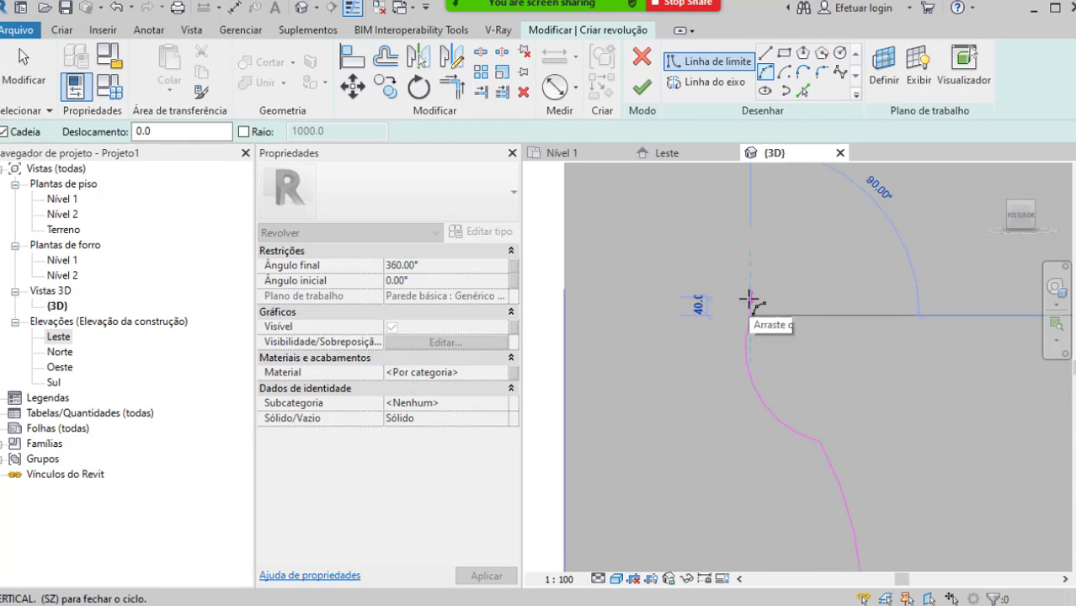
scroll(752, 305, up, 2)
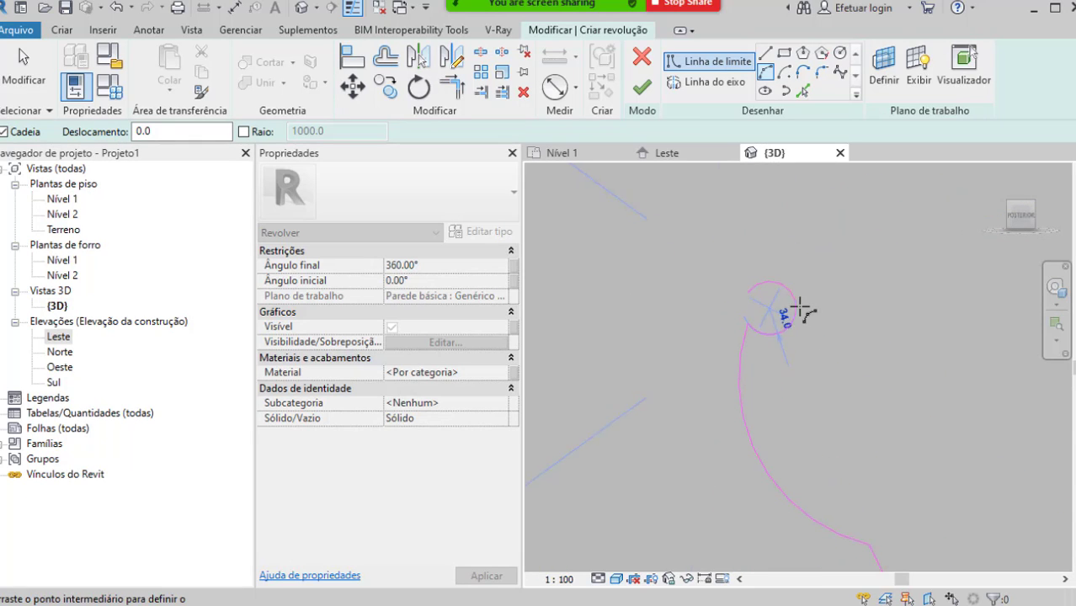
scroll(764, 307, up, 1)
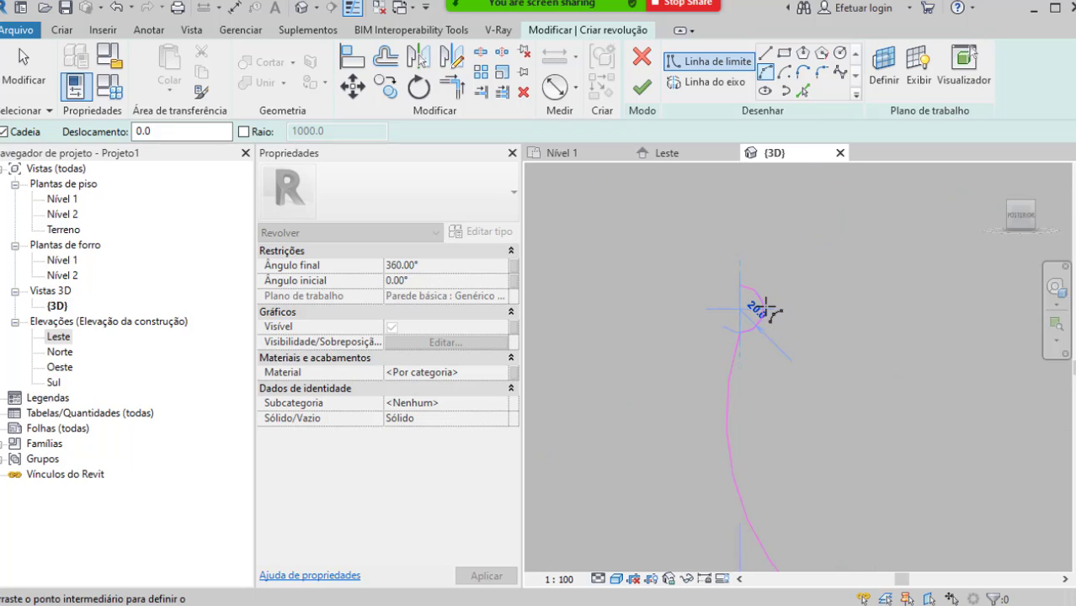
click(766, 307)
Step: Draw a short horizontal boundary line from the rim's upper end toward the axis and end the line chain
click(765, 54)
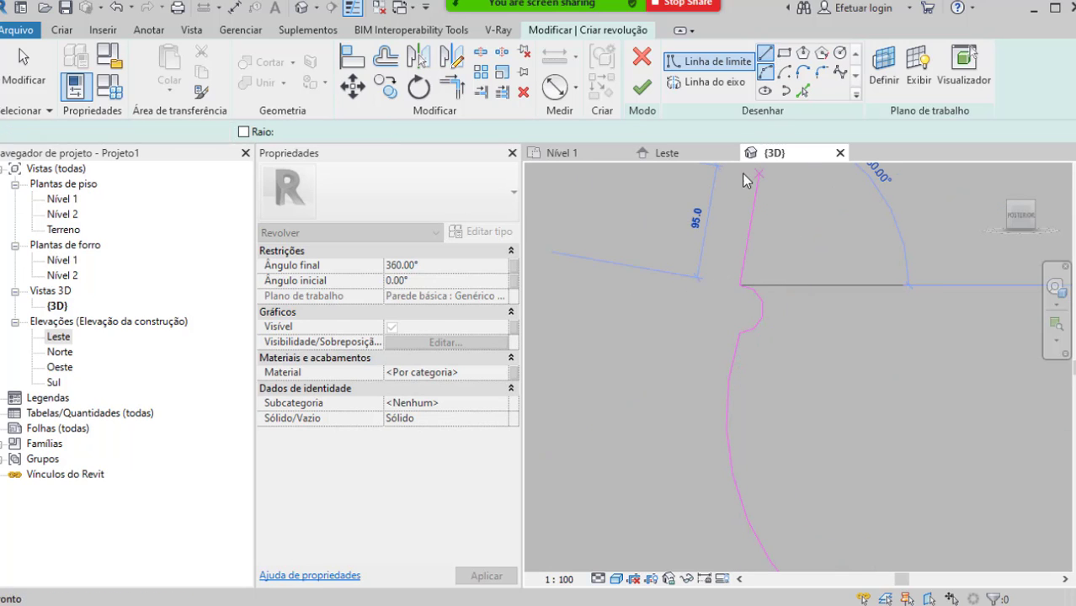
click(746, 285)
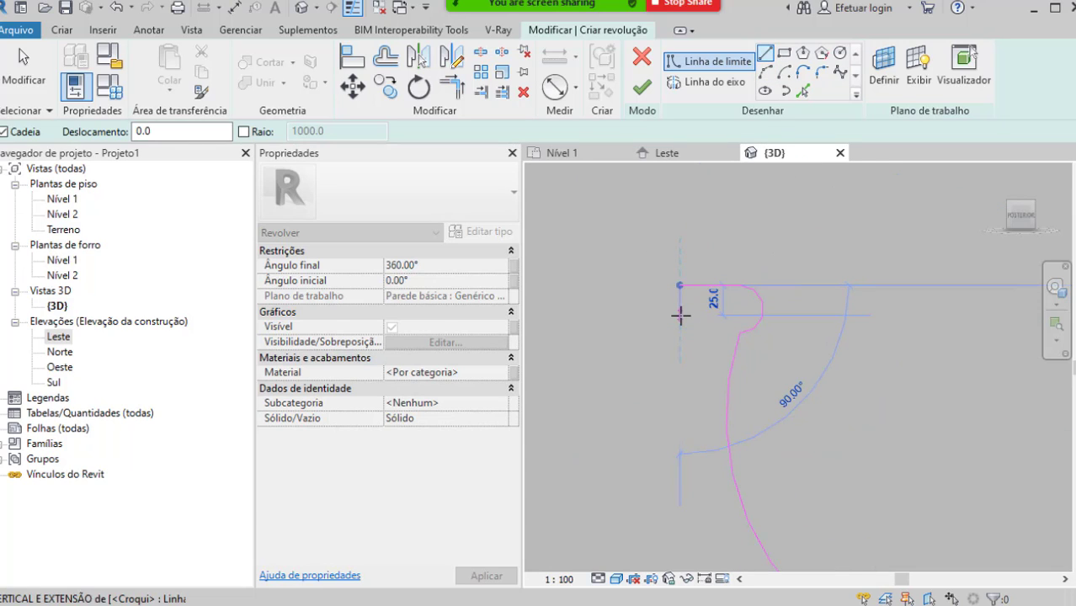
scroll(681, 332, down, 1)
middle_drag(679, 332, 709, 257)
key(Escape)
scroll(715, 335, down, 1)
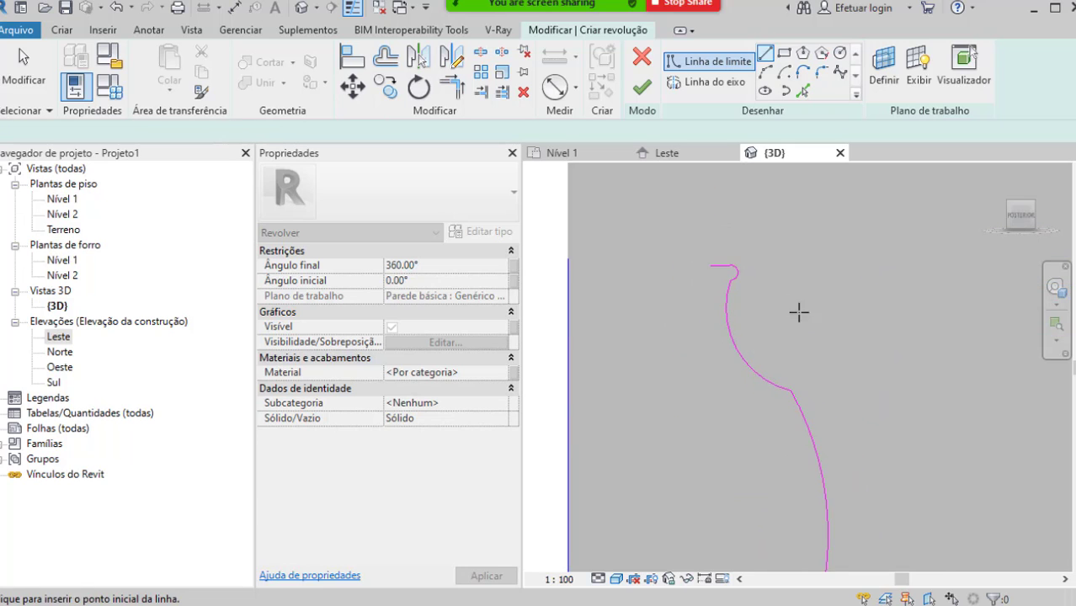
middle_drag(800, 313, 942, 223)
scroll(865, 318, down, 1)
middle_drag(872, 326, 796, 282)
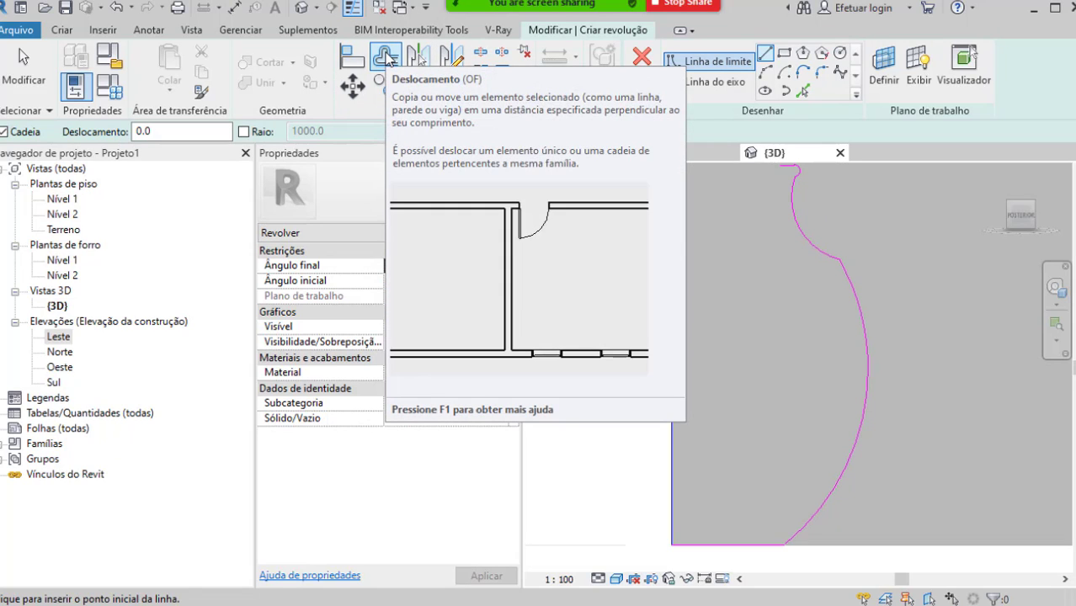
Step: Set a numeric copy offset of 20 mm and try it on the vase's body arc alone
click(387, 55)
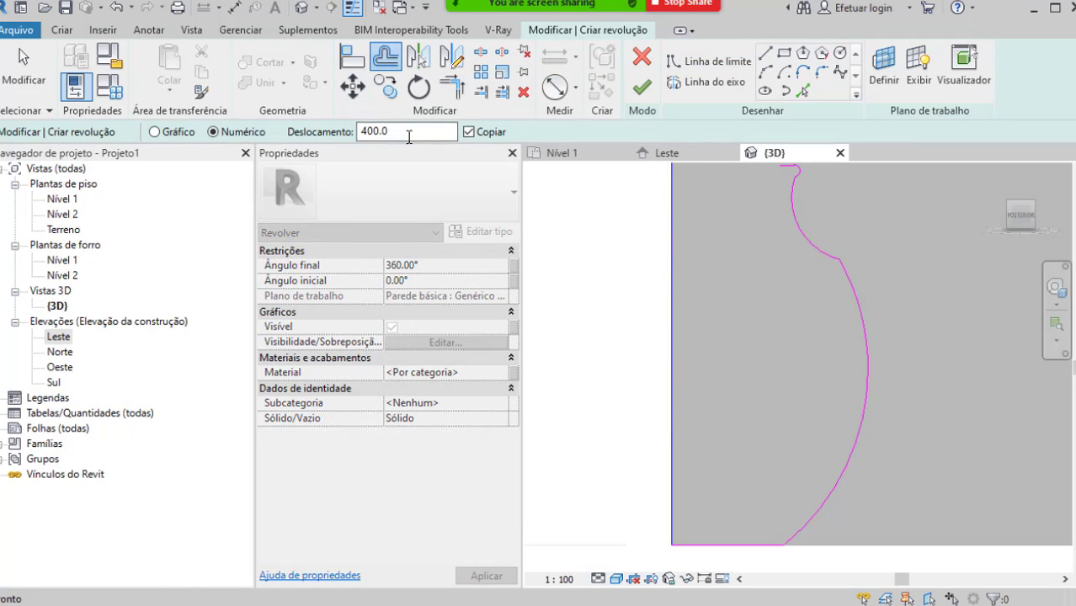
text(2)
middle_drag(757, 324, 734, 321)
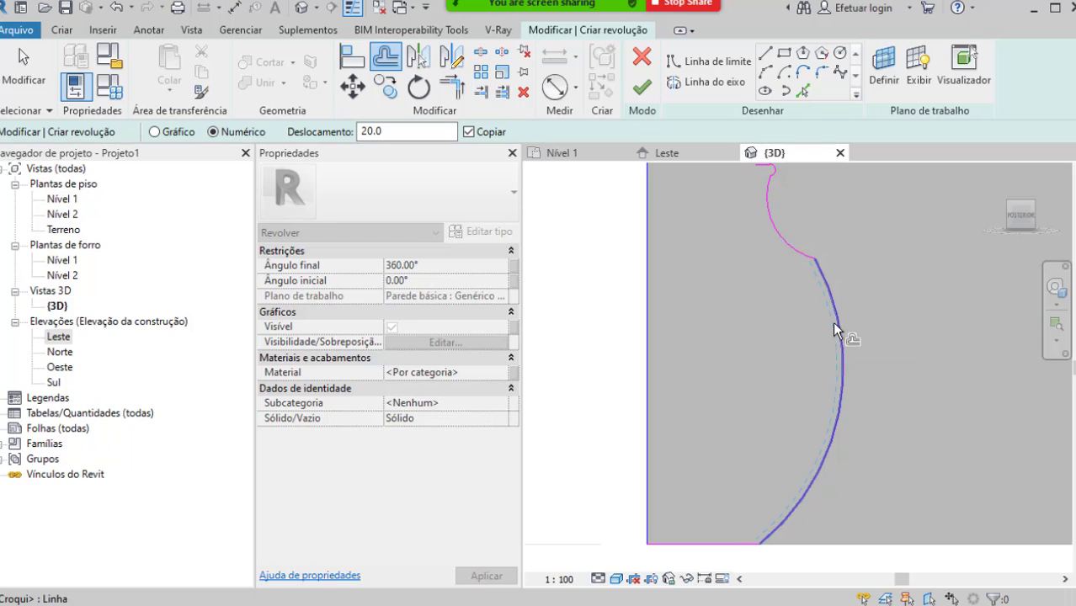
key(Tab)
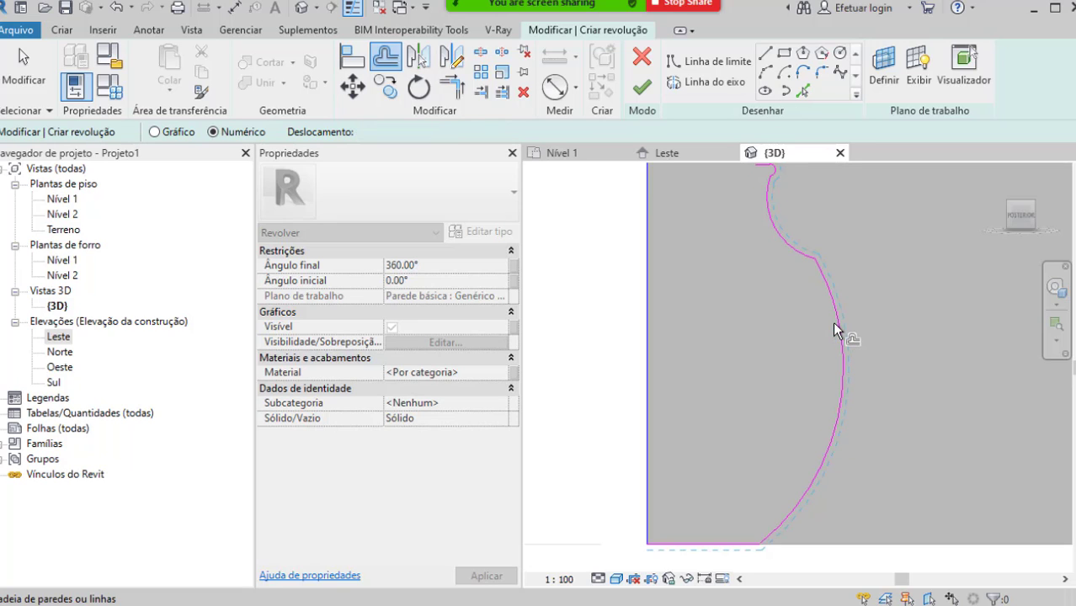
scroll(864, 389, up, 2)
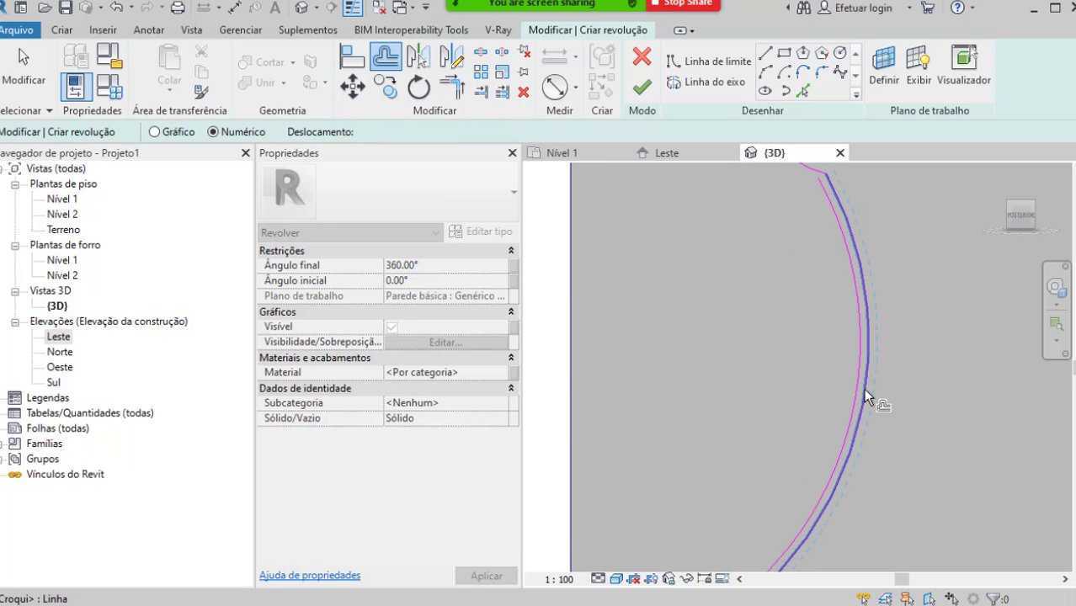
key(Escape)
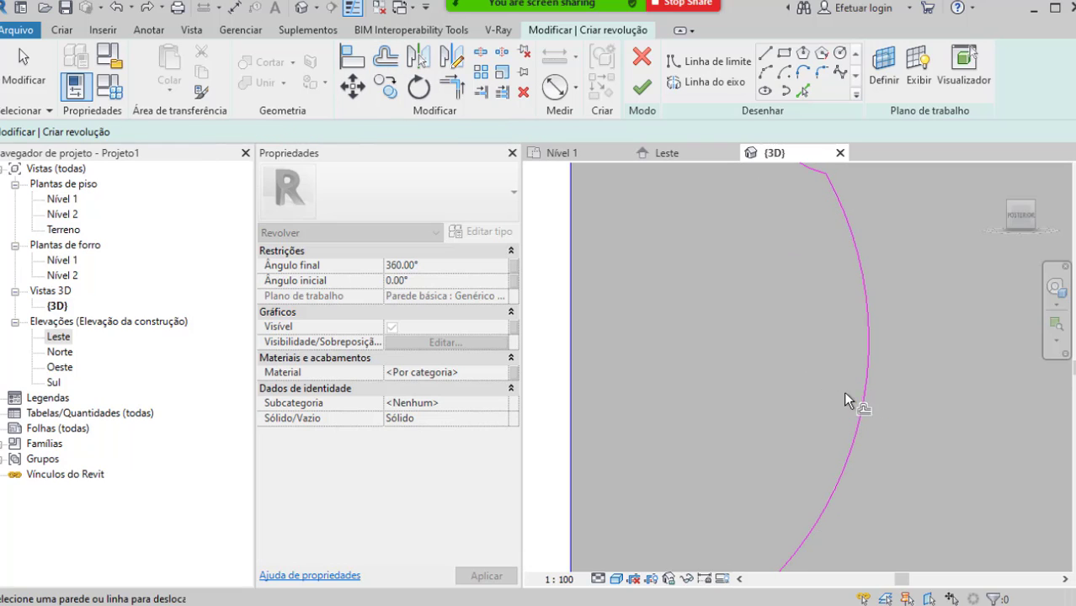
Step: Offset the entire chain of vase boundary lines 20 mm inward as a copy to form the wall thickness
key(o)
key(f)
key(Tab)
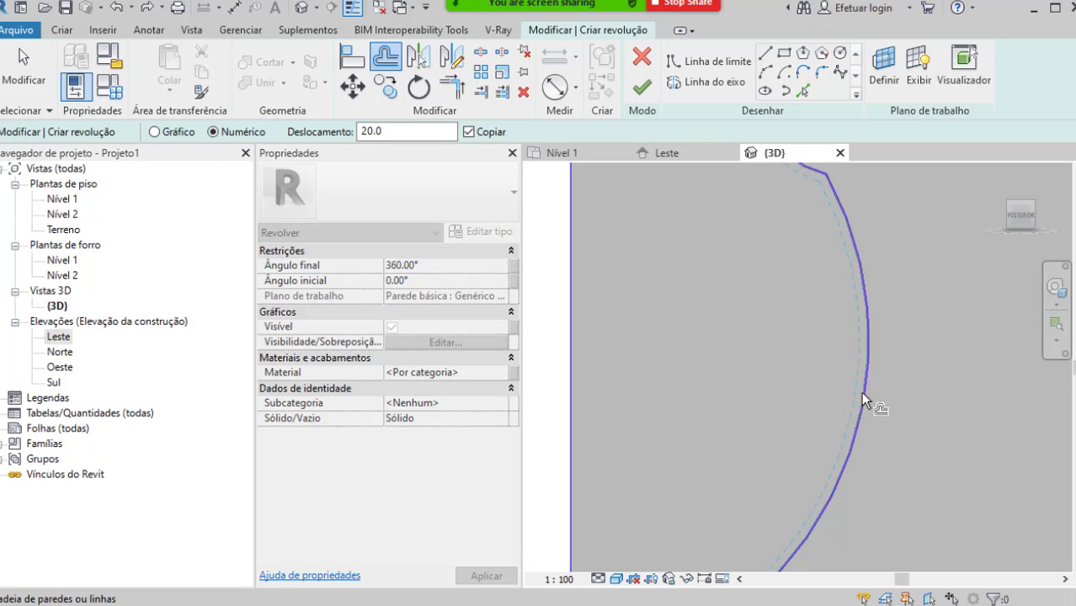
click(862, 394)
scroll(859, 396, down, 2)
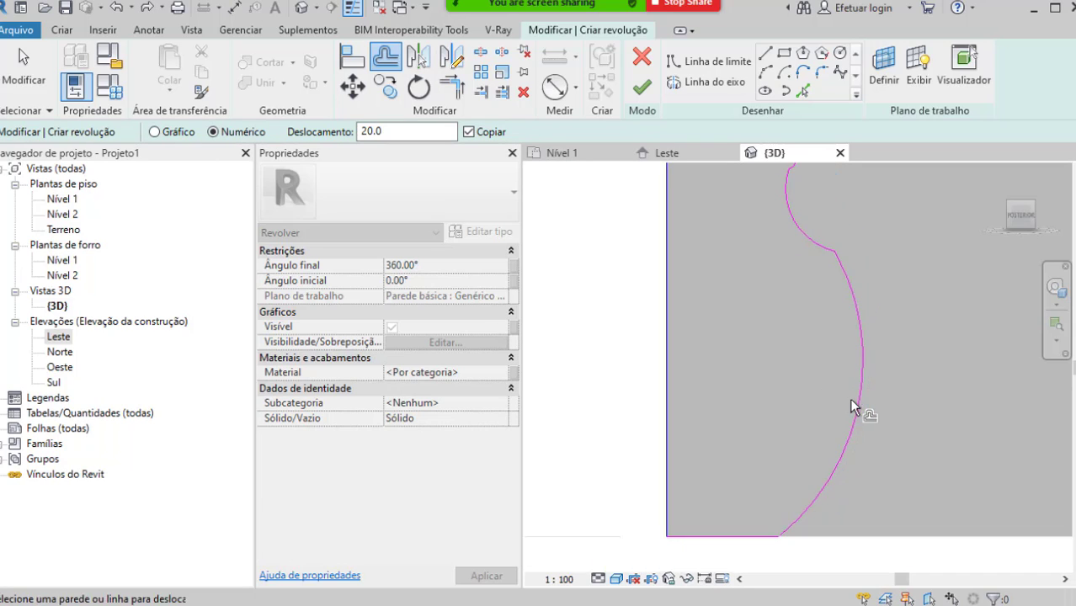
scroll(744, 506, up, 3)
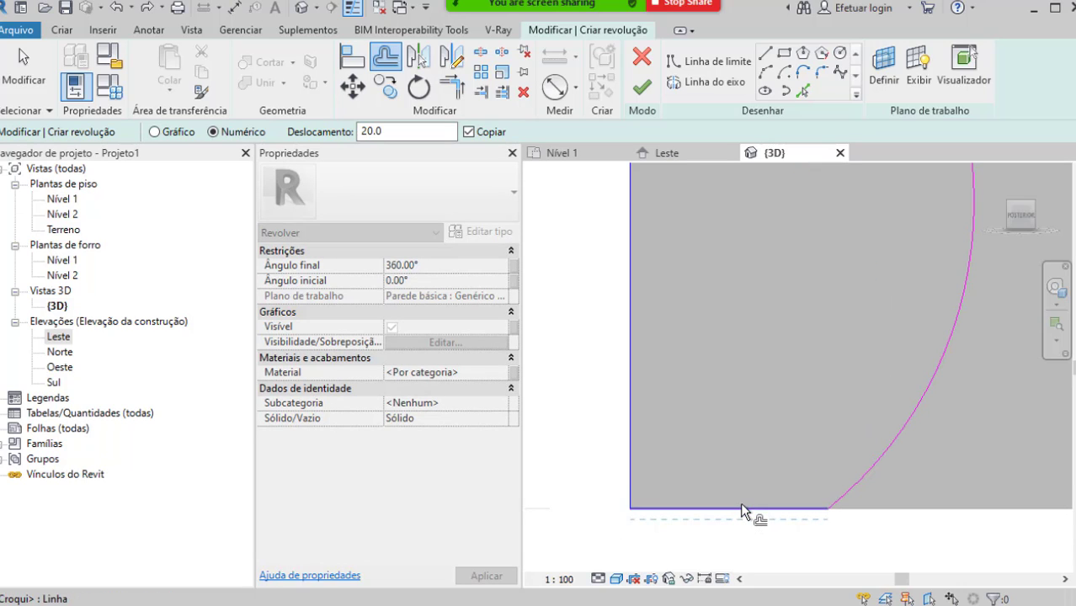
scroll(744, 509, up, 2)
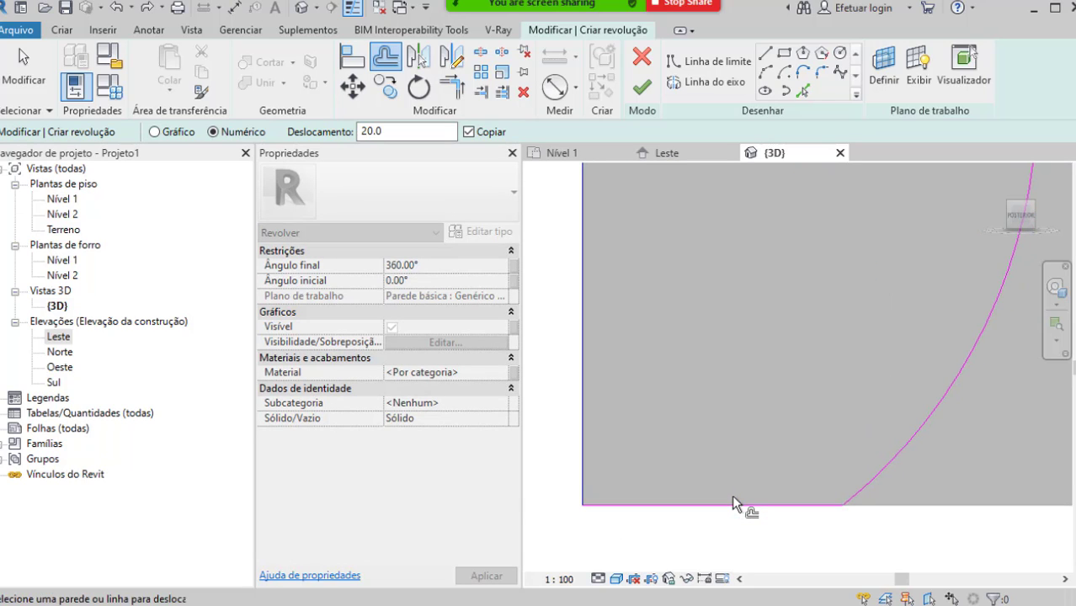
click(864, 495)
click(806, 506)
middle_drag(793, 463, 727, 550)
scroll(822, 354, down, 3)
middle_drag(846, 223, 799, 400)
click(781, 238)
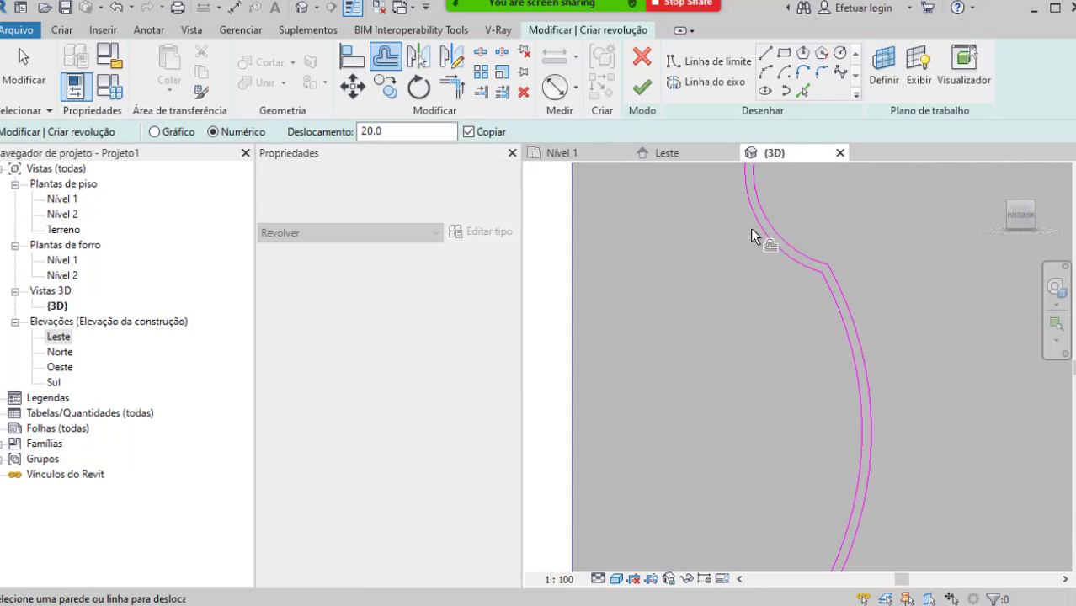
Step: Draw short vertical boundary lines closing the rim's inner end and joining the inner neck curve to the inner rim line
middle_drag(751, 205, 749, 368)
scroll(749, 276, up, 3)
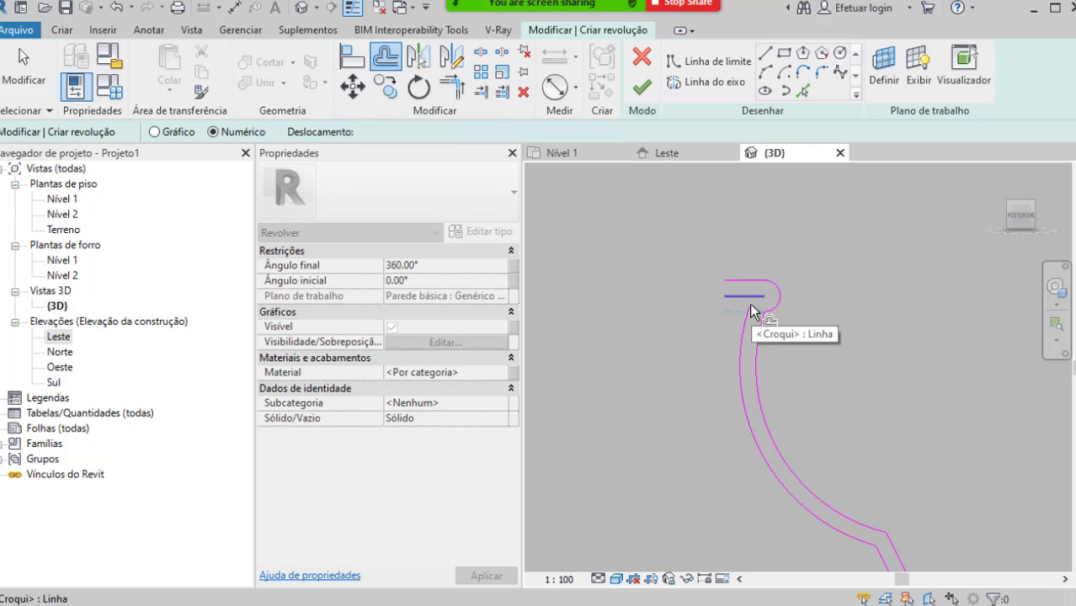
click(746, 283)
click(763, 56)
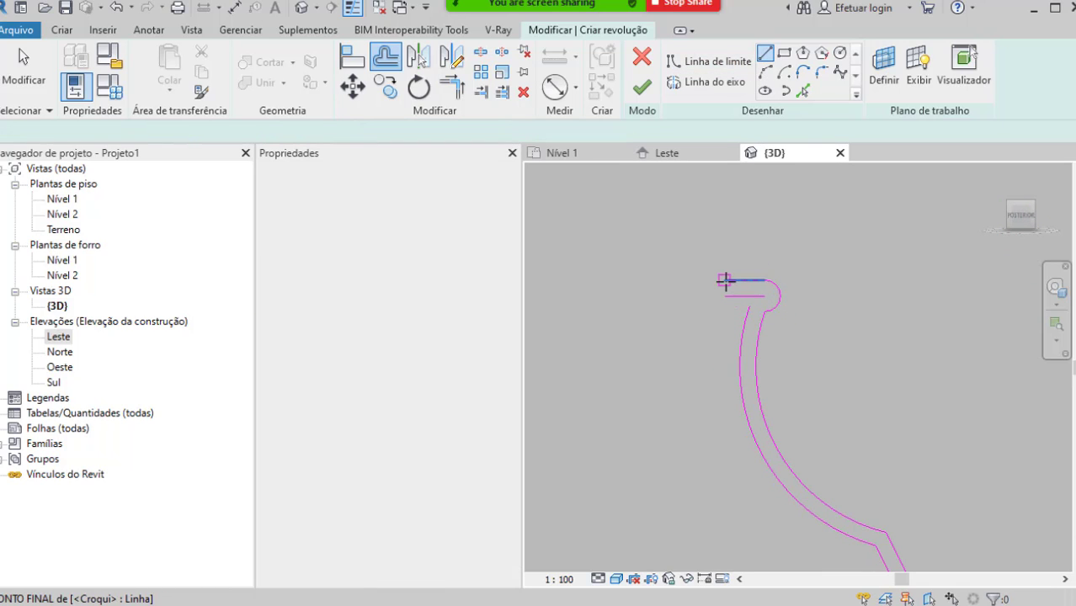
click(771, 302)
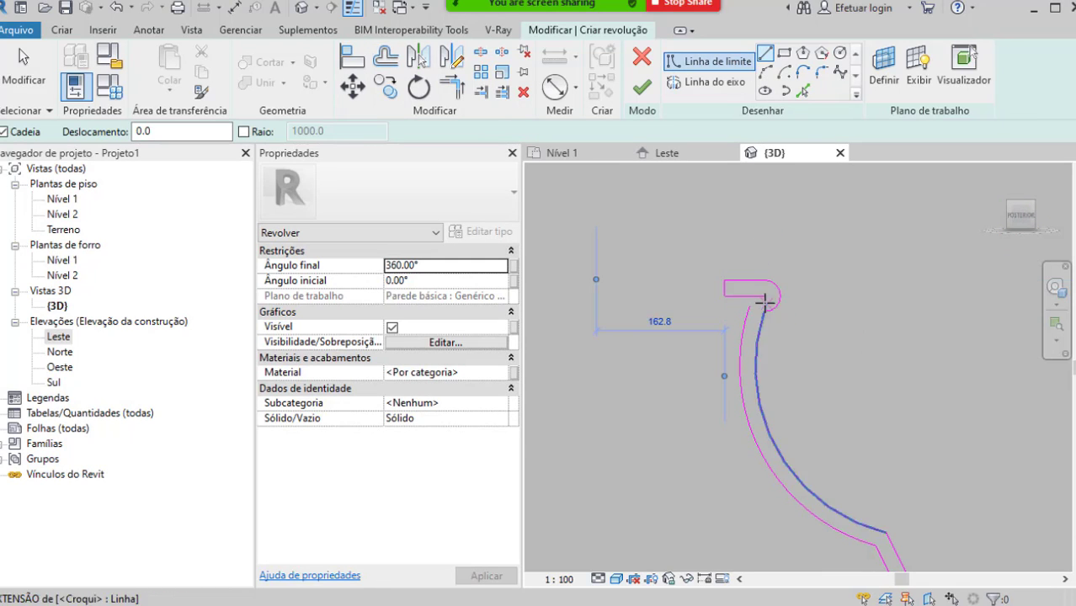
click(749, 306)
click(749, 295)
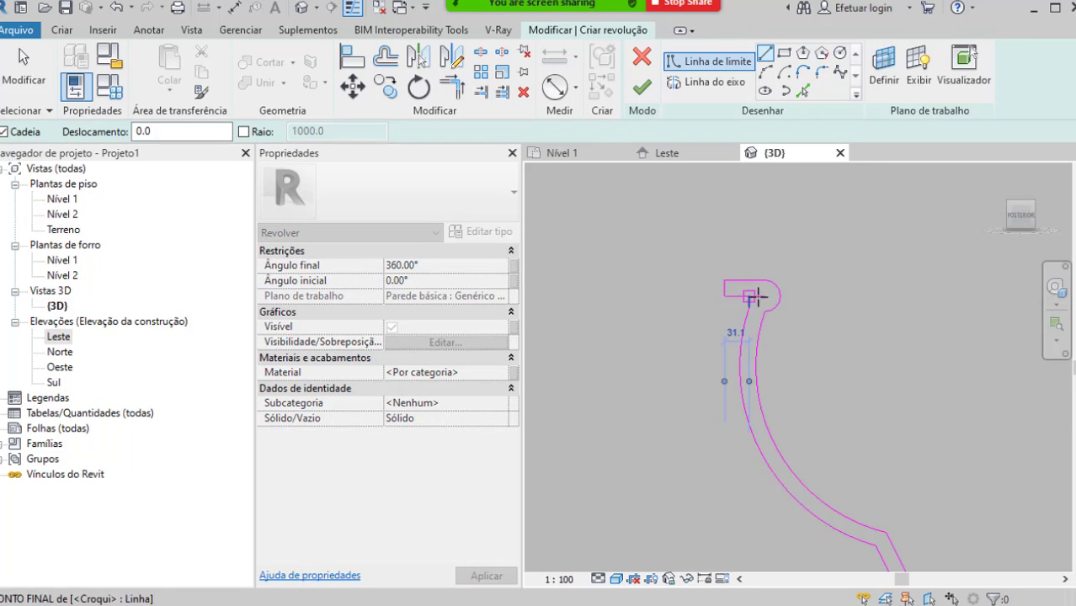
Step: Trim the inner rim line to a corner with the short line above the inner neck curve
scroll(753, 301, up, 2)
key(Escape)
key(Escape)
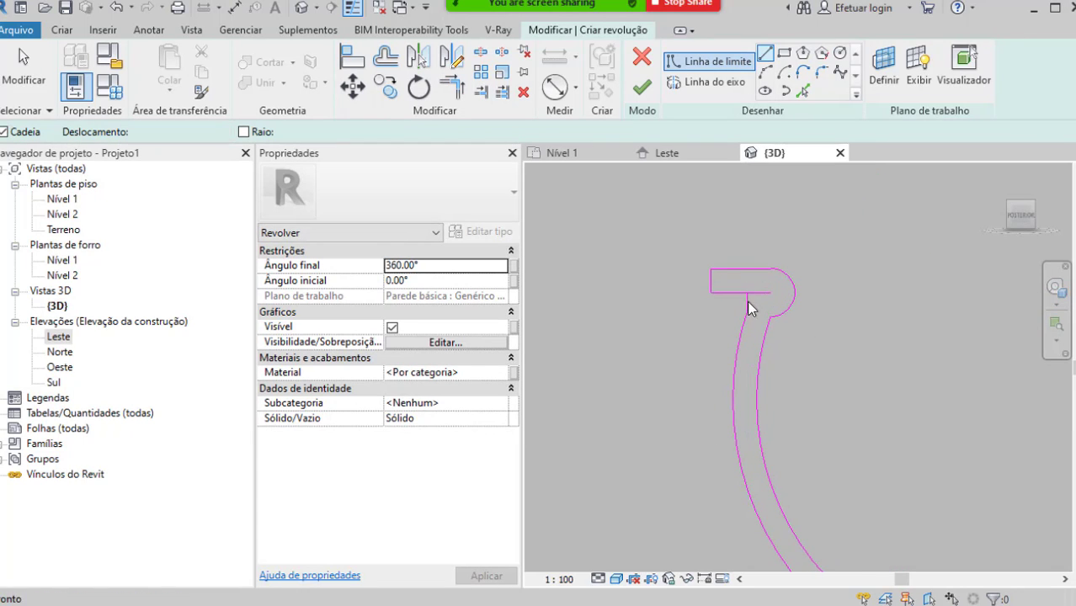
key(t)
key(r)
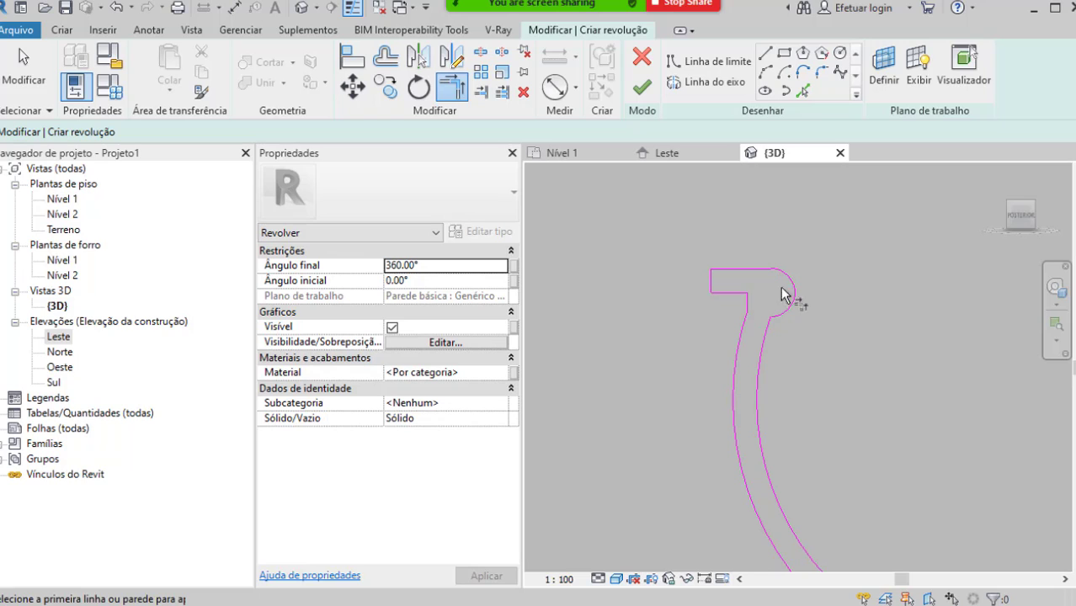
Step: Draw a short vertical boundary line on the axis joining the two base lines to close the profile
scroll(766, 303, down, 2)
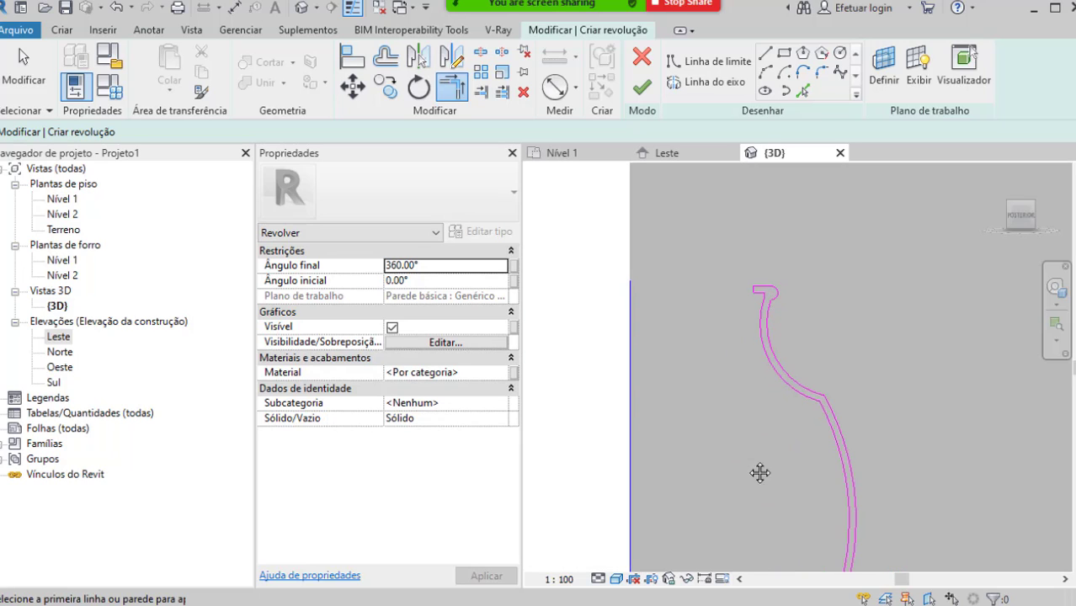
scroll(733, 449, up, 3)
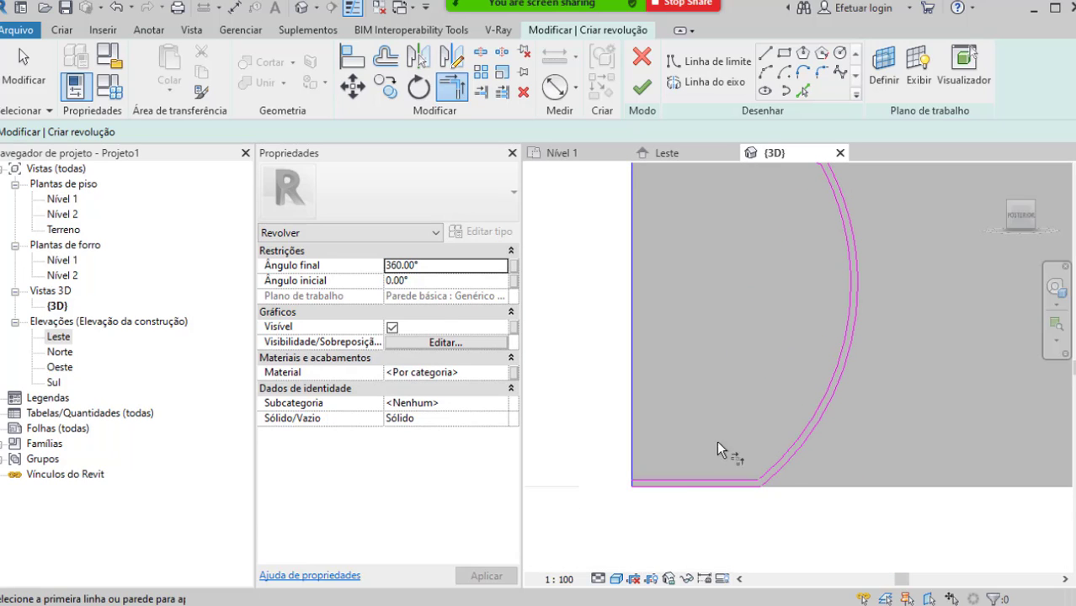
click(764, 52)
scroll(634, 487, up, 3)
scroll(634, 482, up, 1)
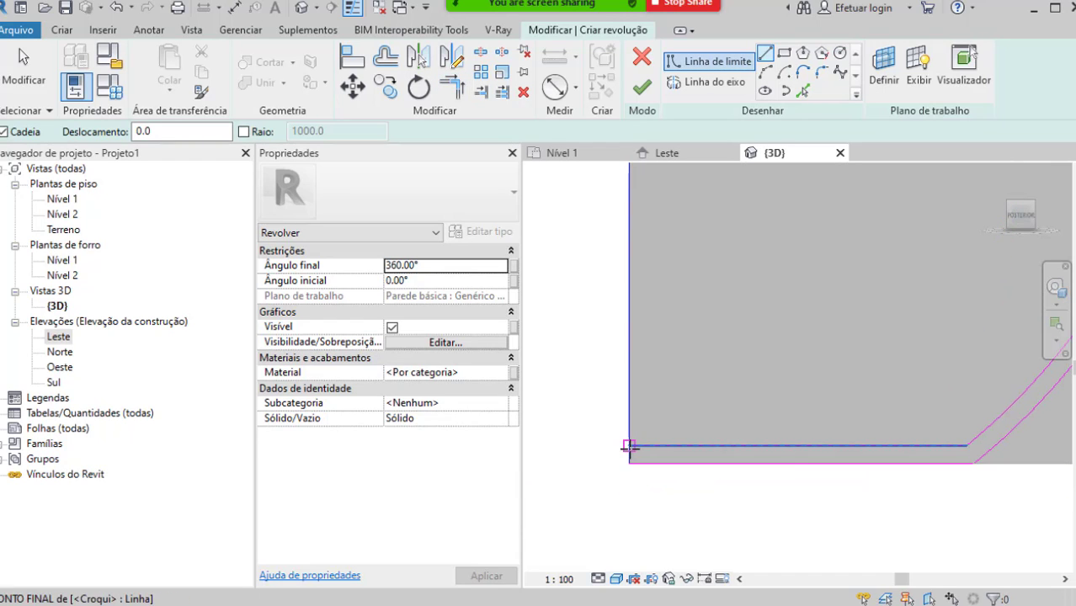
click(630, 445)
click(630, 463)
key(Escape)
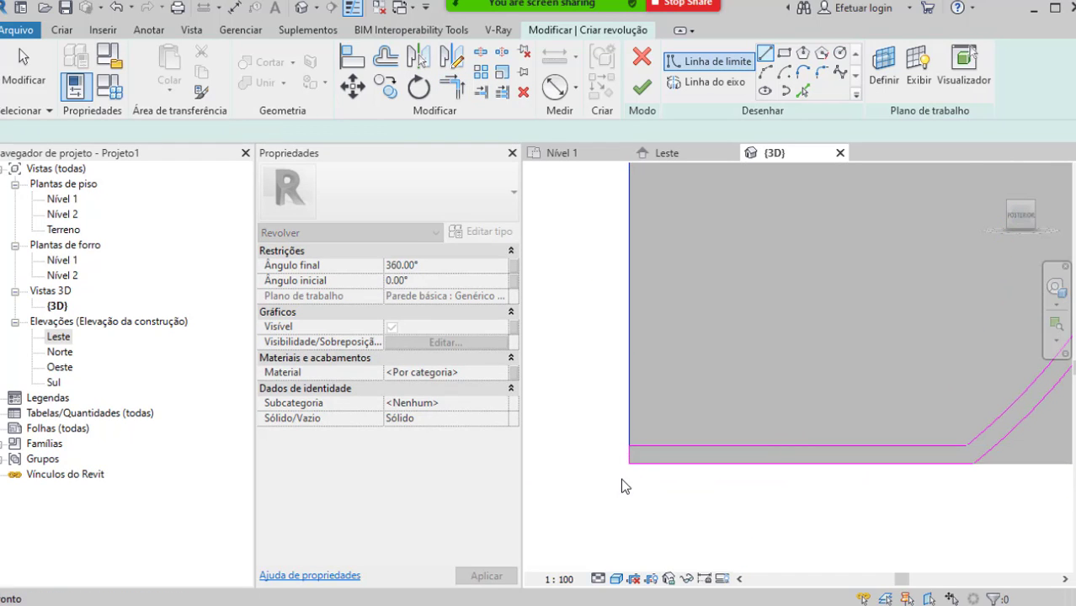
key(Escape)
Step: Finish the sketch as a full 360° revolve of the vase profile
scroll(621, 480, down, 4)
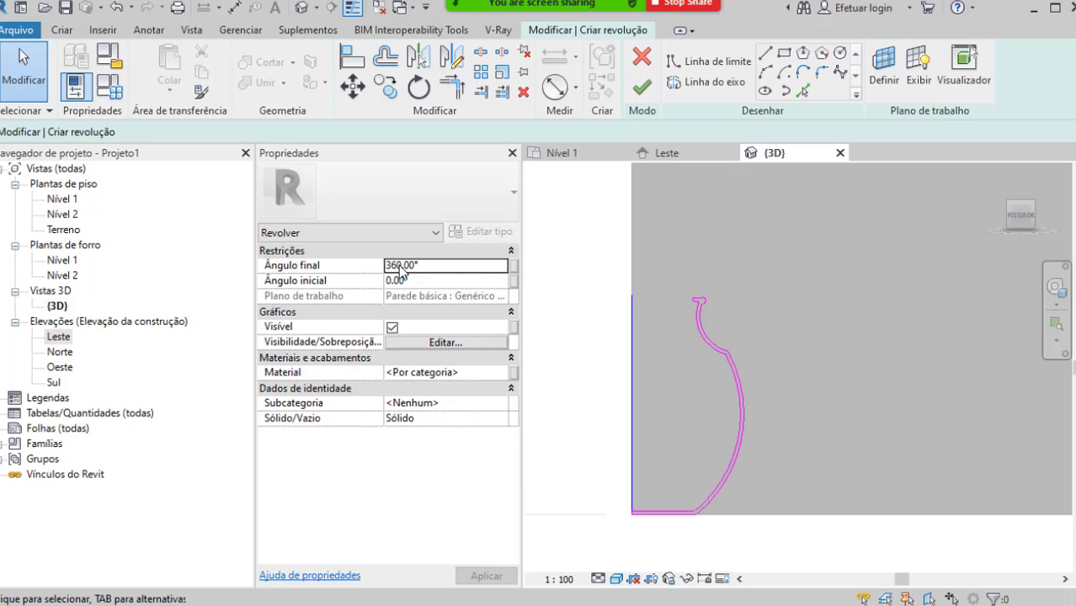
click(446, 268)
click(642, 87)
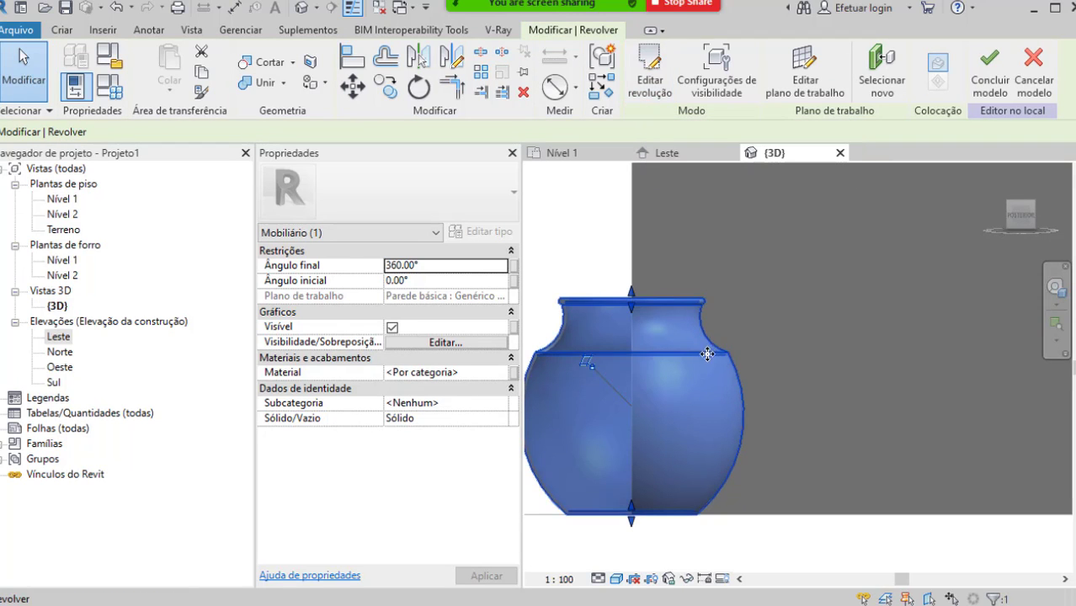
Step: Open the material selection for the revolved vase and search the materials for "cerâm"
click(469, 374)
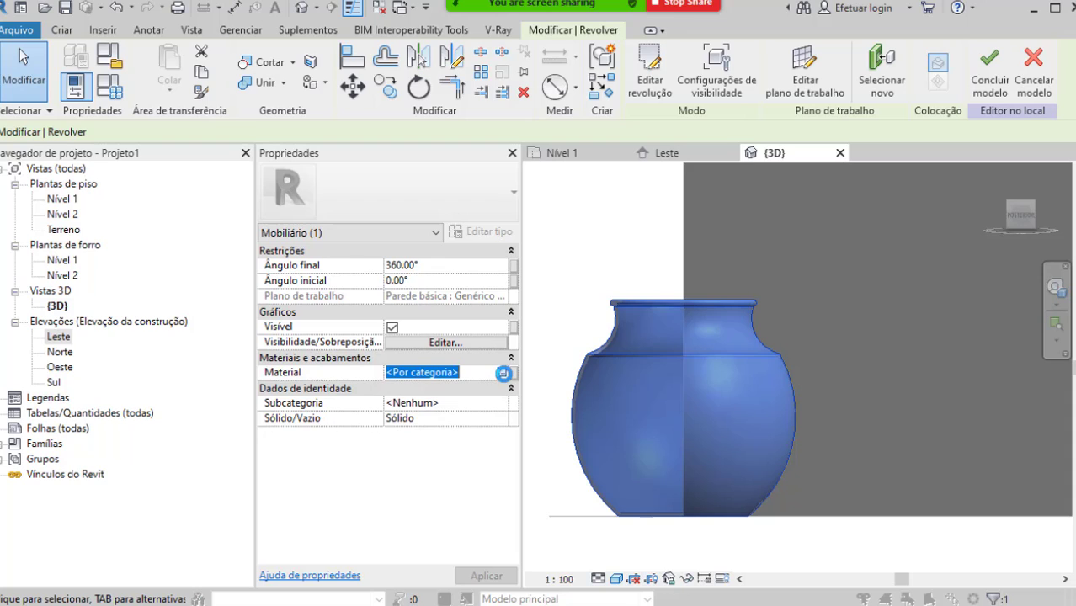
click(502, 374)
scroll(161, 131, up, 1)
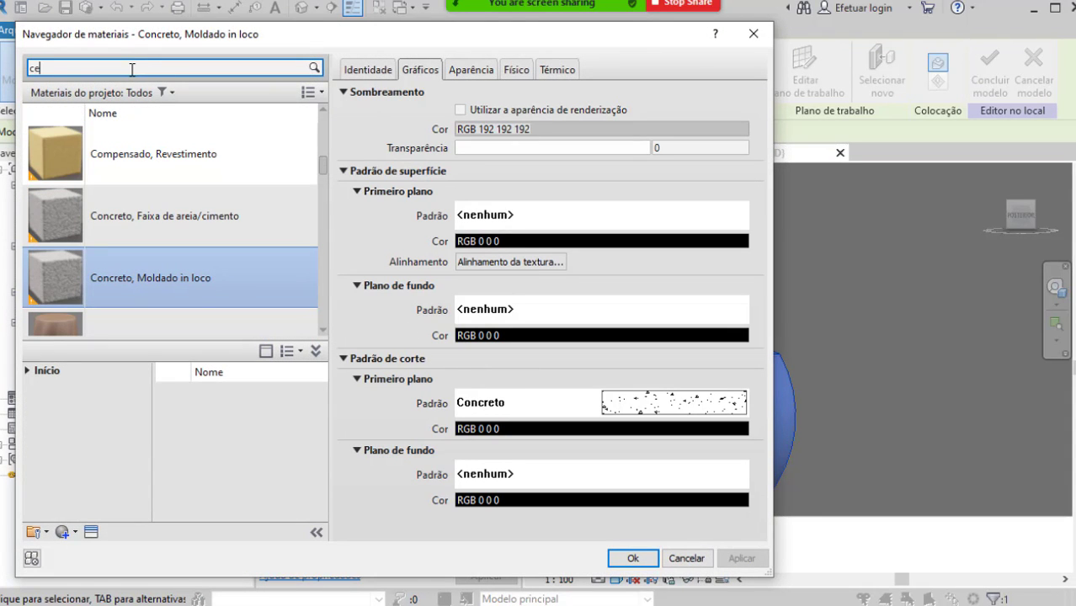
click(132, 70)
text(ceram)
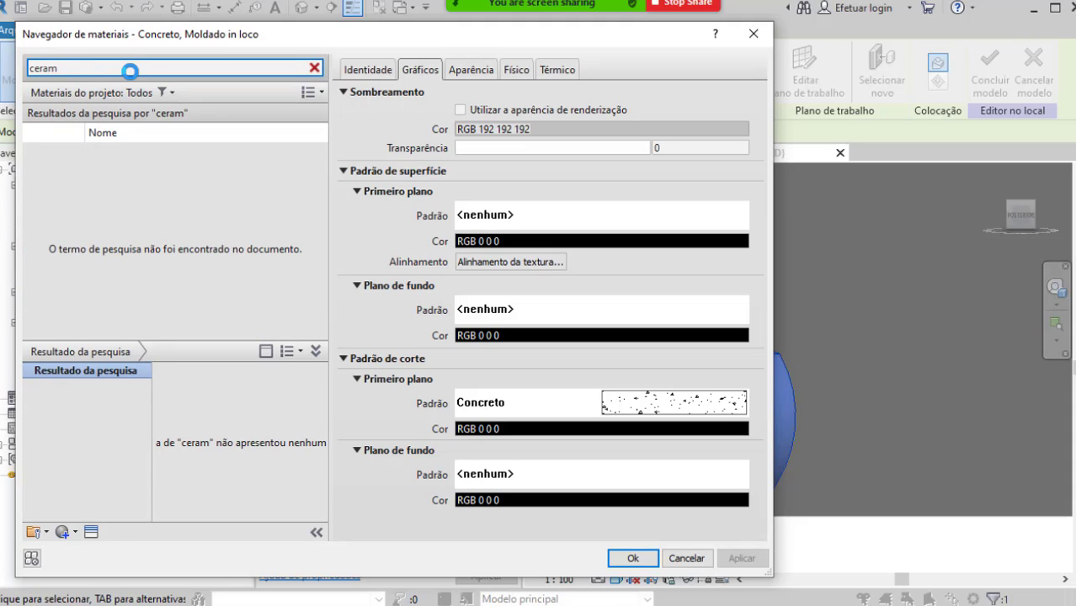
click(46, 69)
key(BackSpace)
text(â)
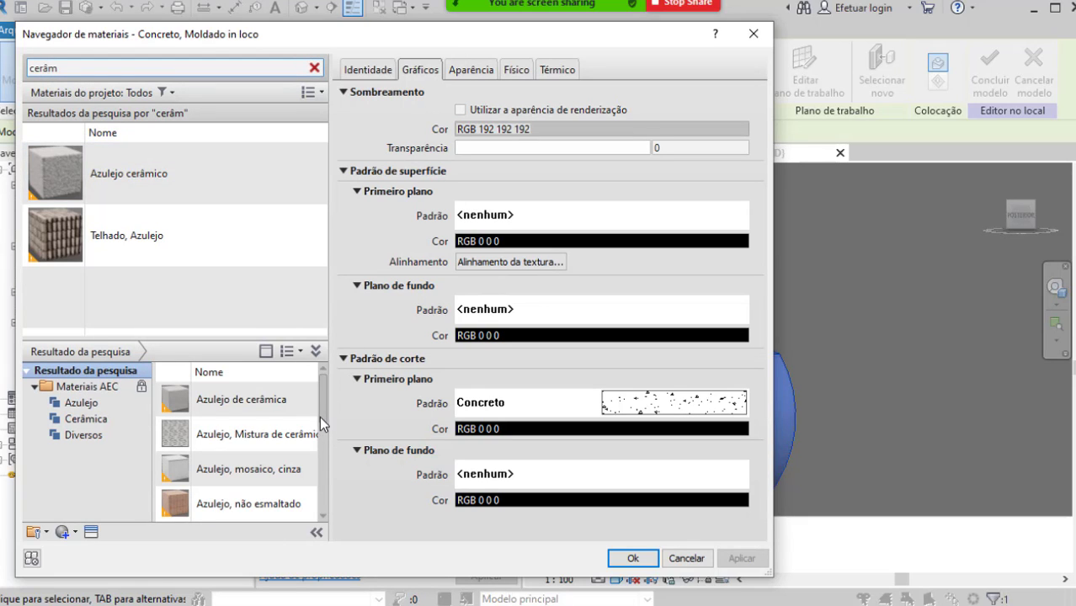
Step: Add the library material "Porcelana, marfim" to the project materials
drag(320, 417, 318, 454)
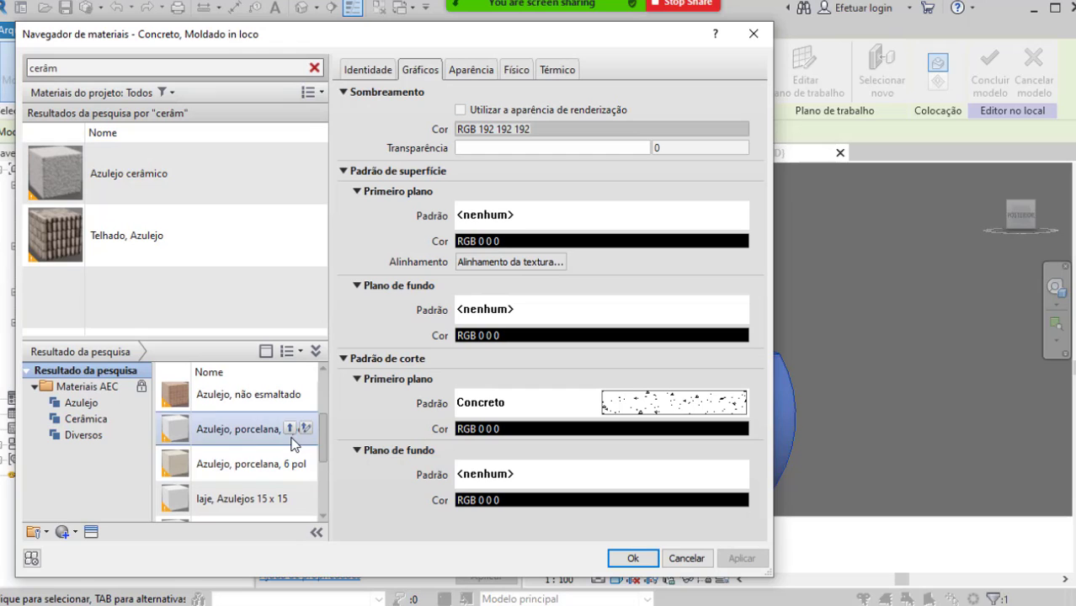
scroll(294, 450, down, 2)
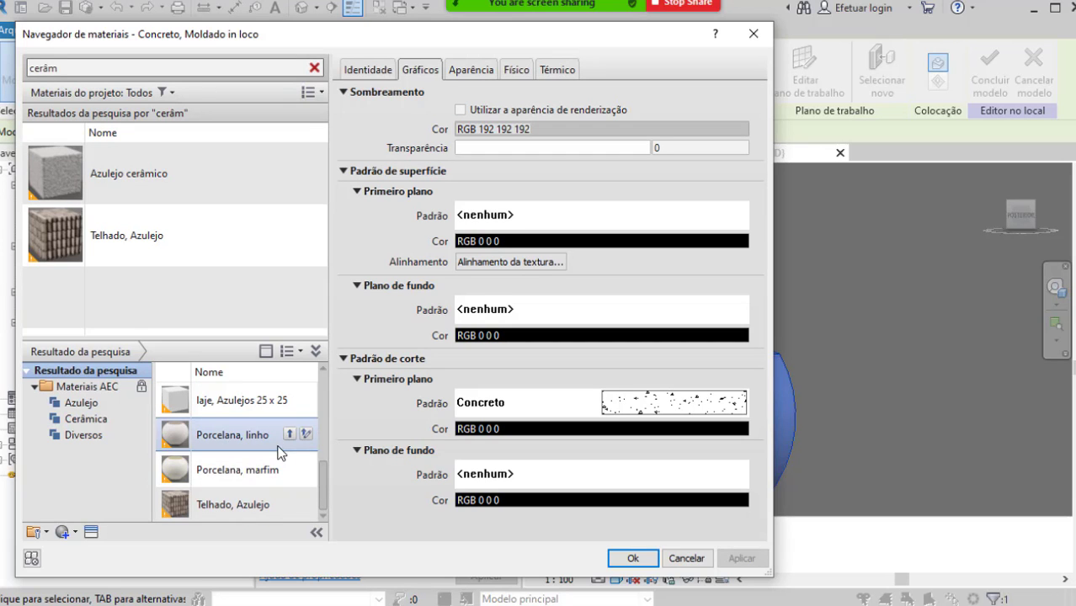
click(288, 470)
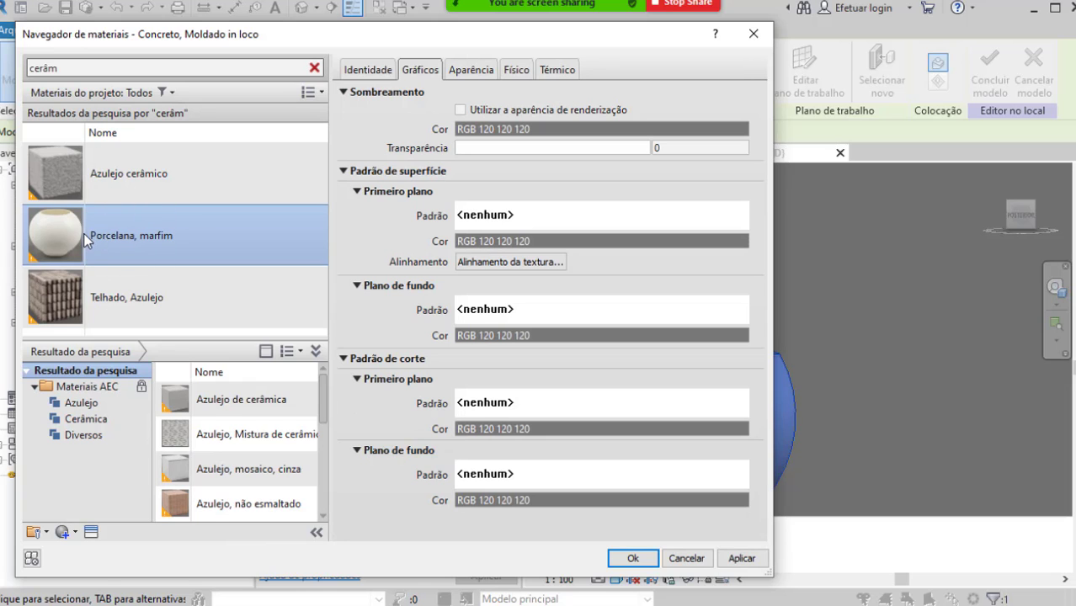
Step: Set the shading color of Porcelana, marfim to the olive-beige RGB 169 160 99
click(581, 128)
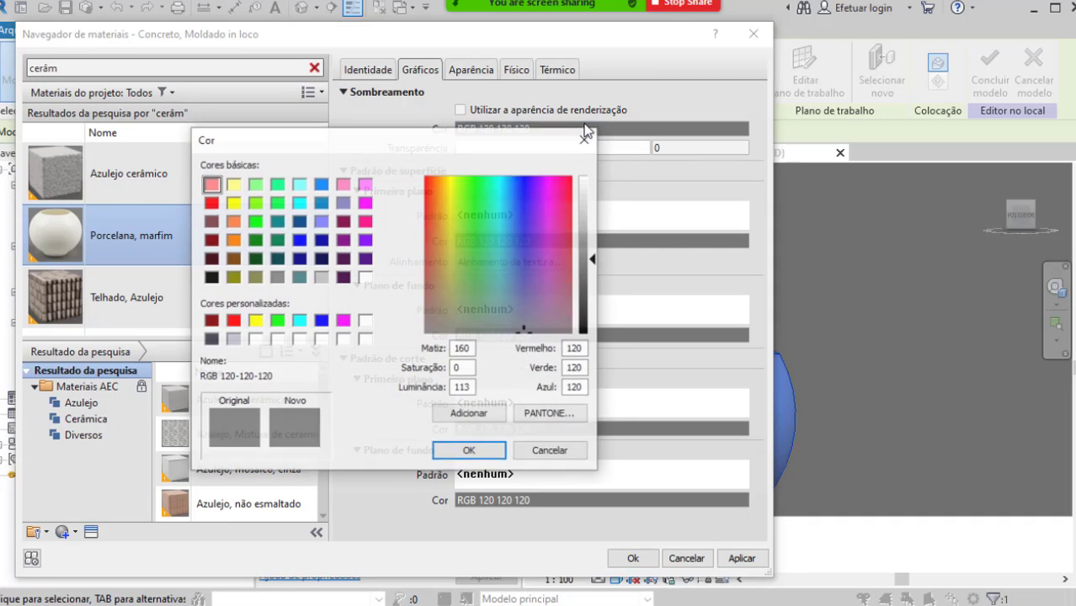
drag(602, 234, 593, 184)
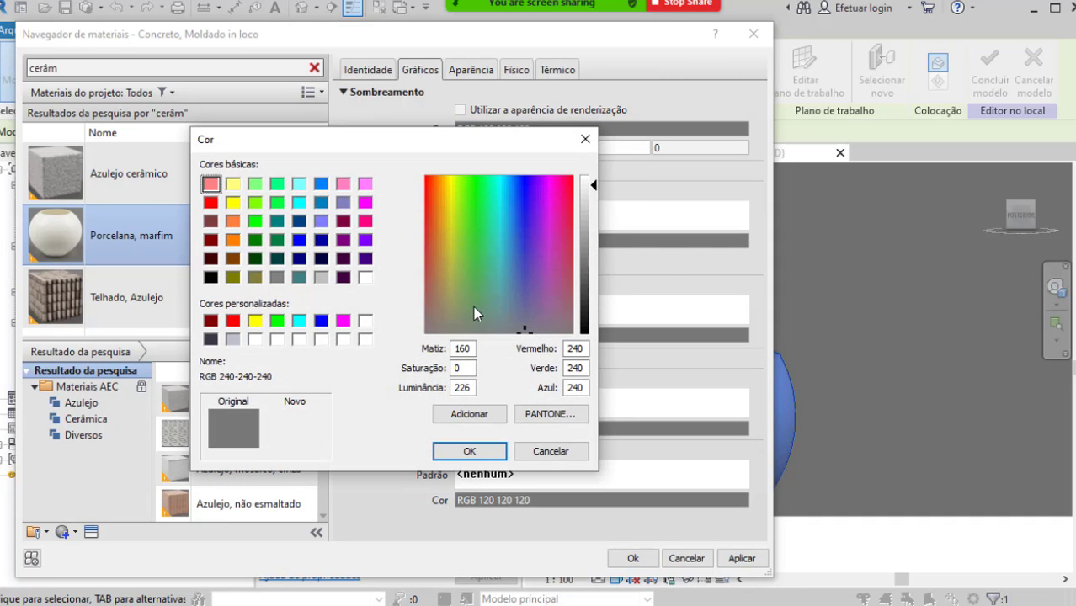
drag(474, 308, 450, 278)
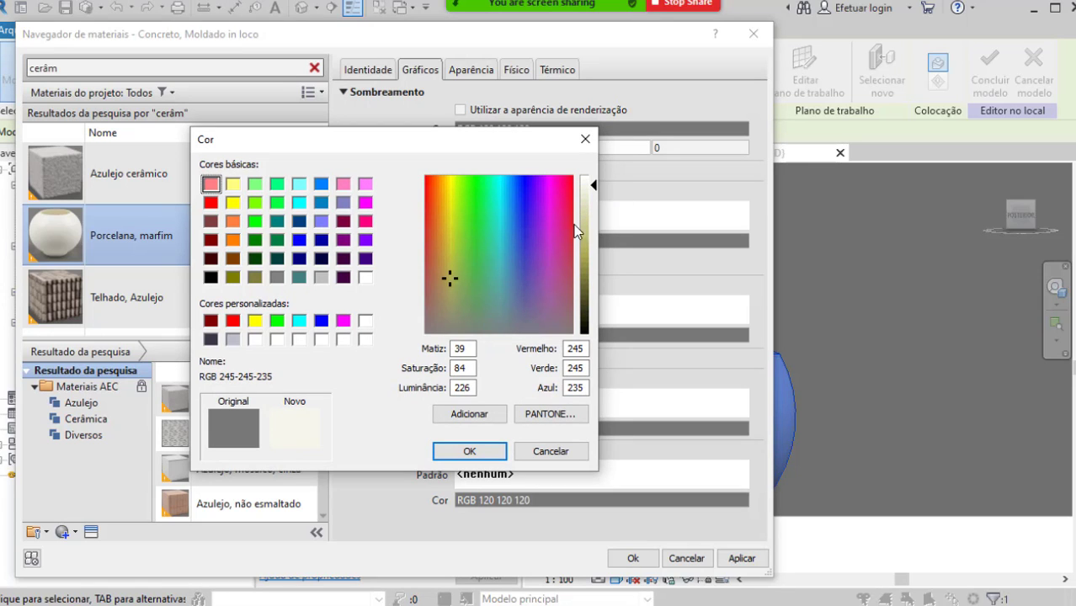
drag(593, 184, 593, 251)
click(447, 288)
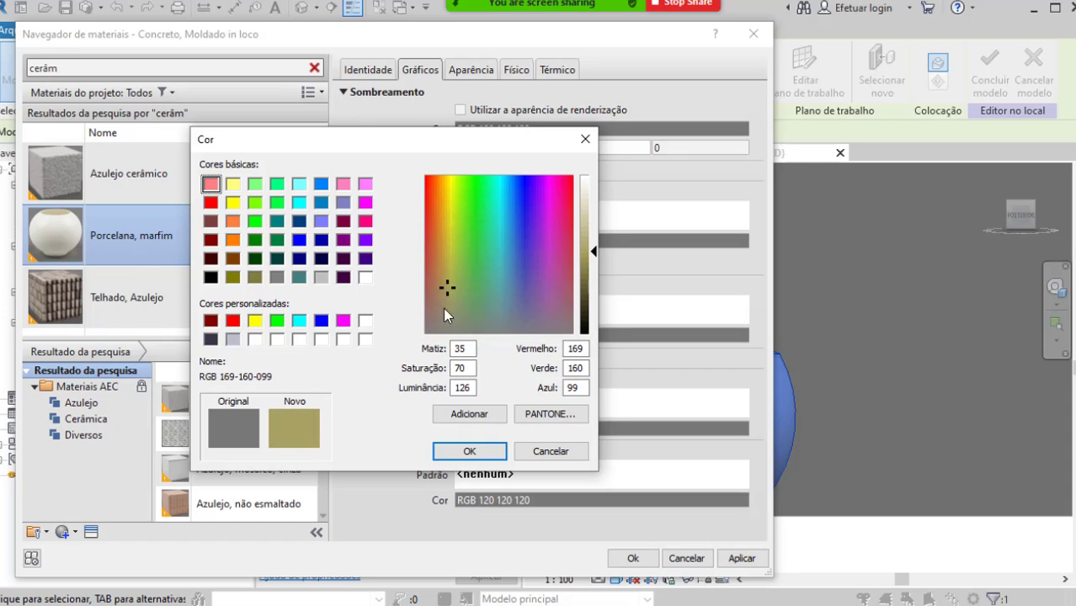
key(ctrl)
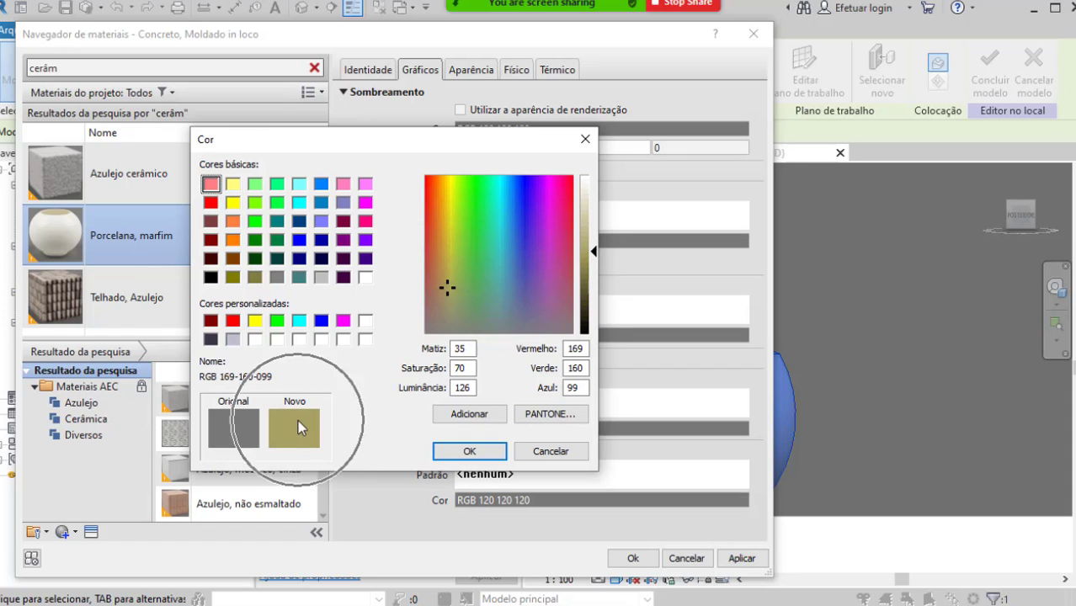
click(491, 452)
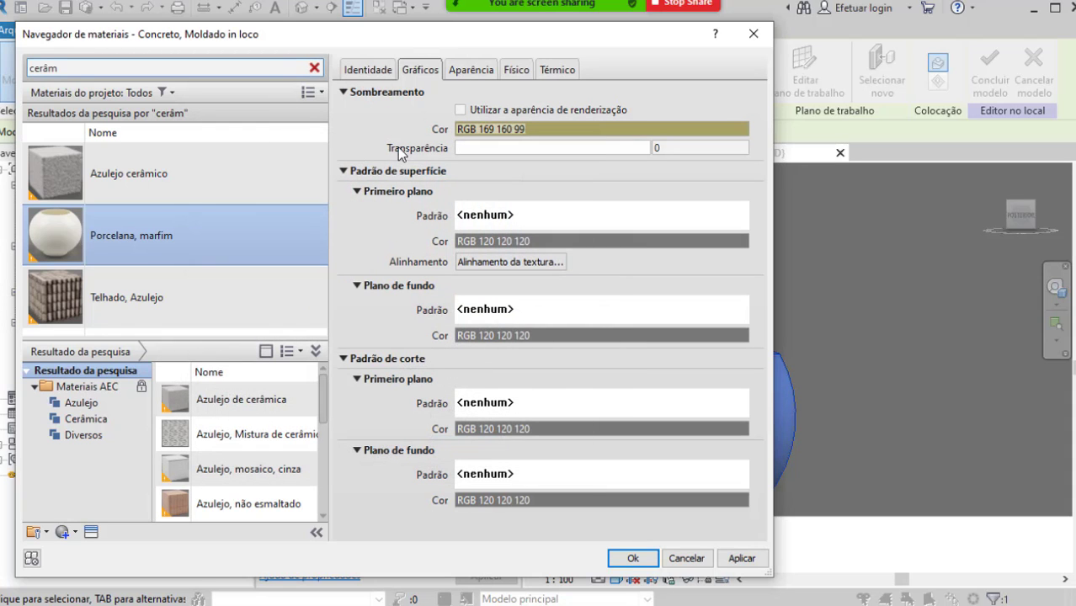
Step: Check the appearance settings of Porcelana, marfim, confirm the material choice for the vase and deselect it
key(ctrl)
click(477, 71)
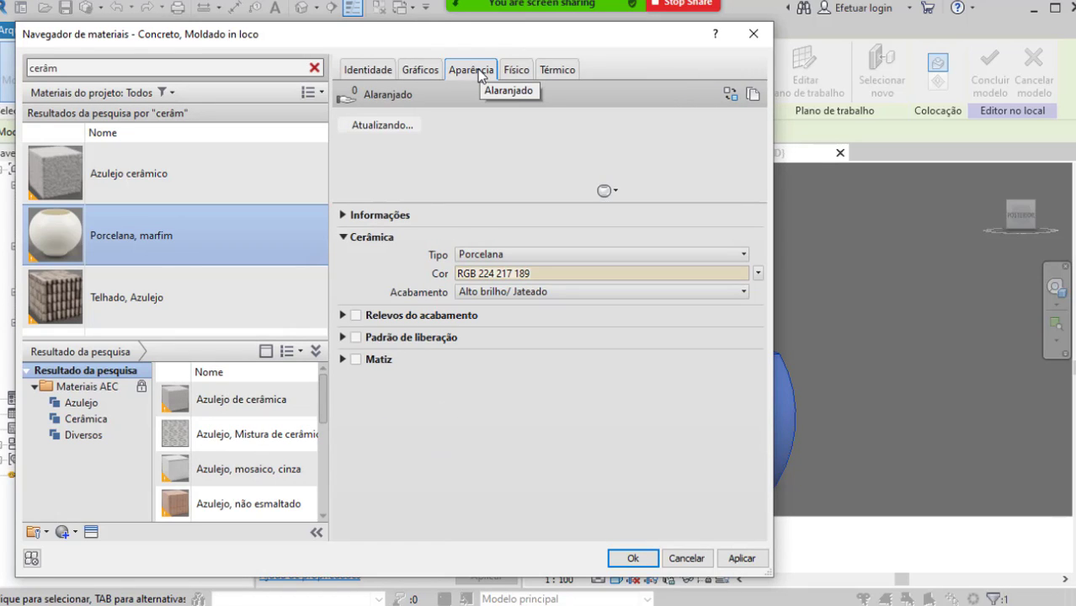
key(ctrl)
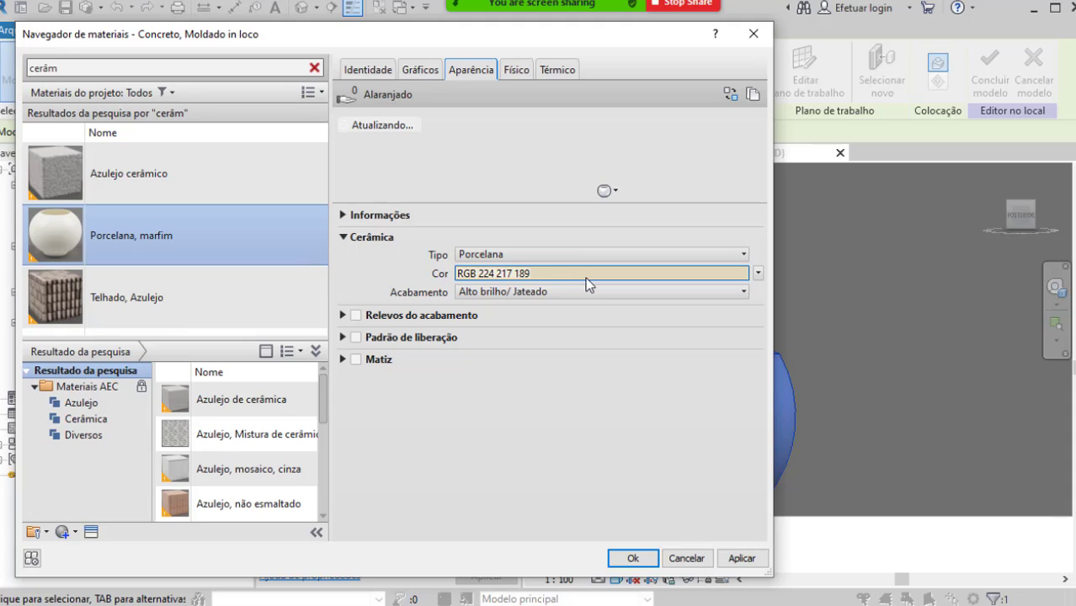
key(ctrl)
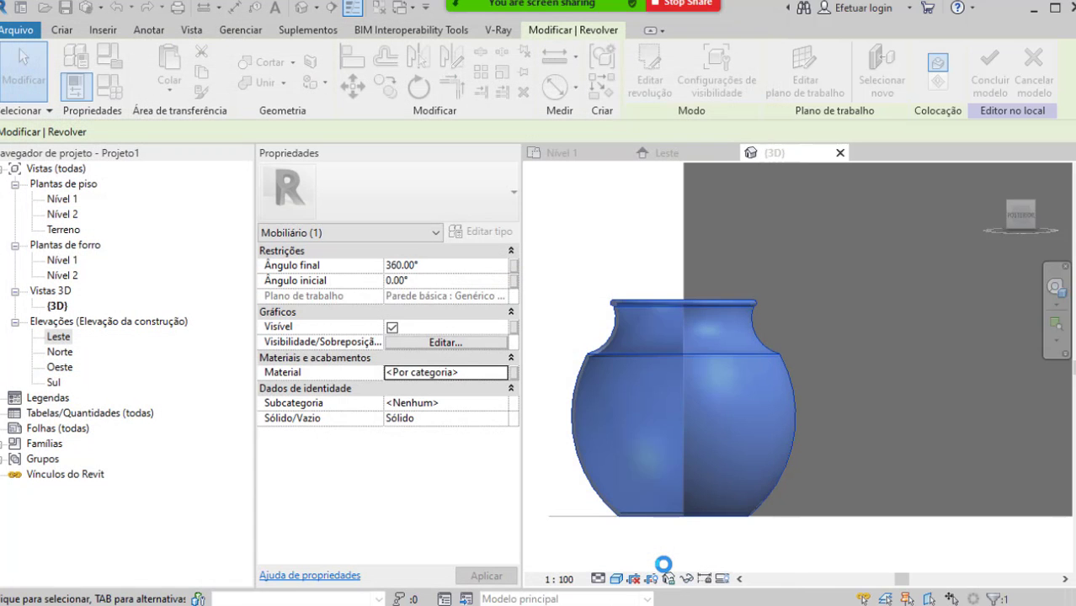
click(616, 217)
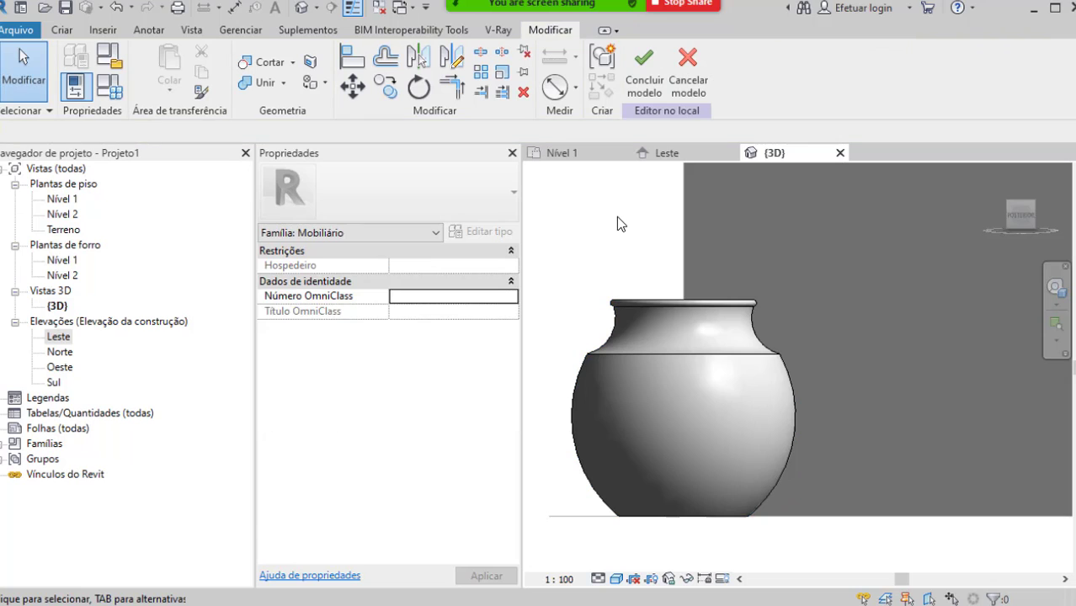
Step: Select the revolved vase and set the end angle of its revolve to 180°
shift+middle_drag(740, 407, 781, 482)
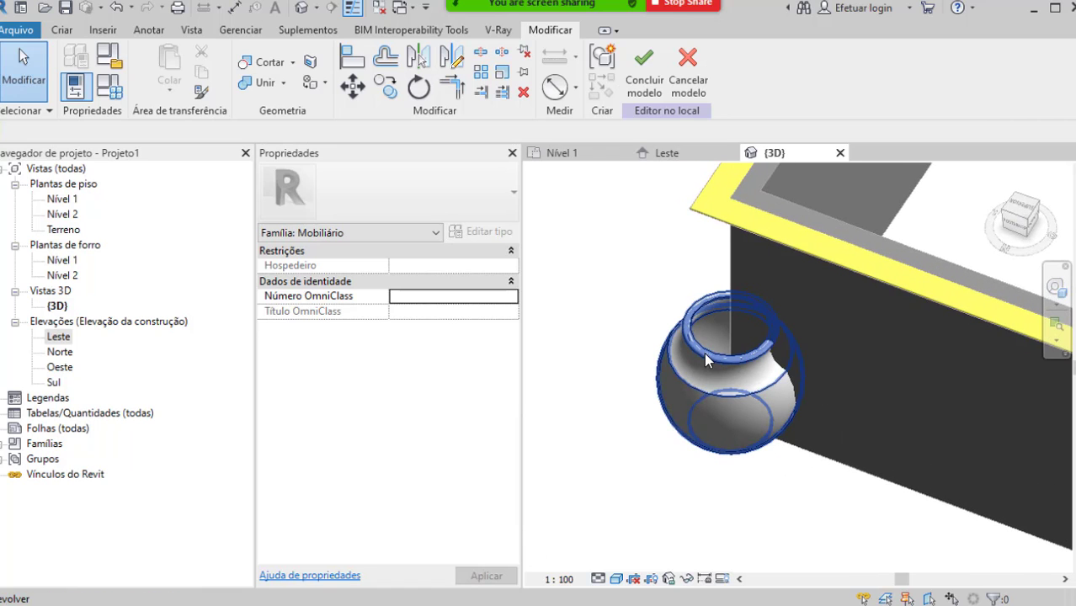
click(706, 423)
click(653, 383)
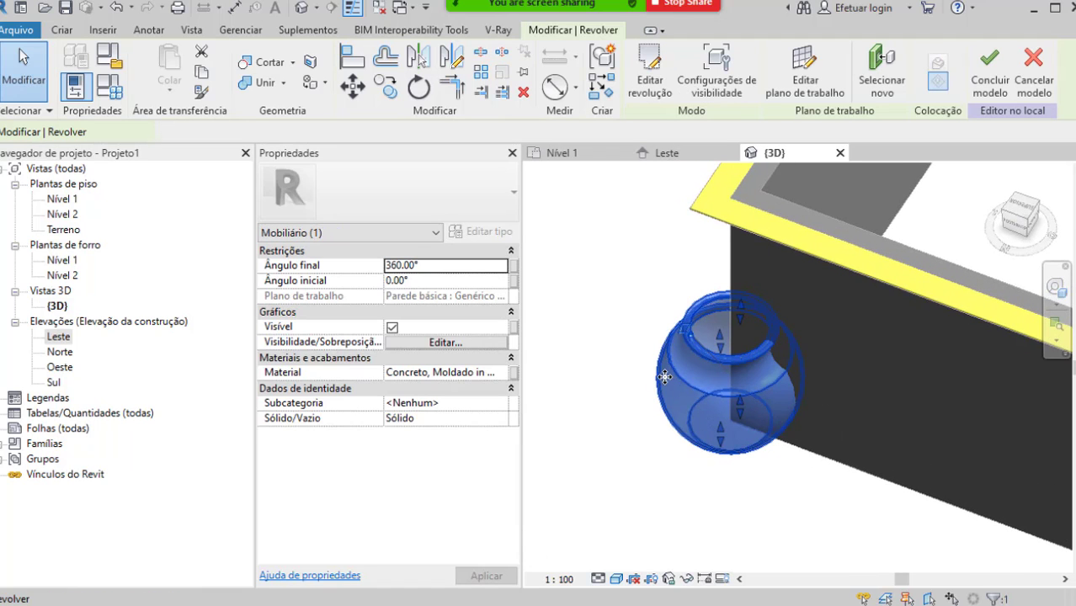
click(464, 266)
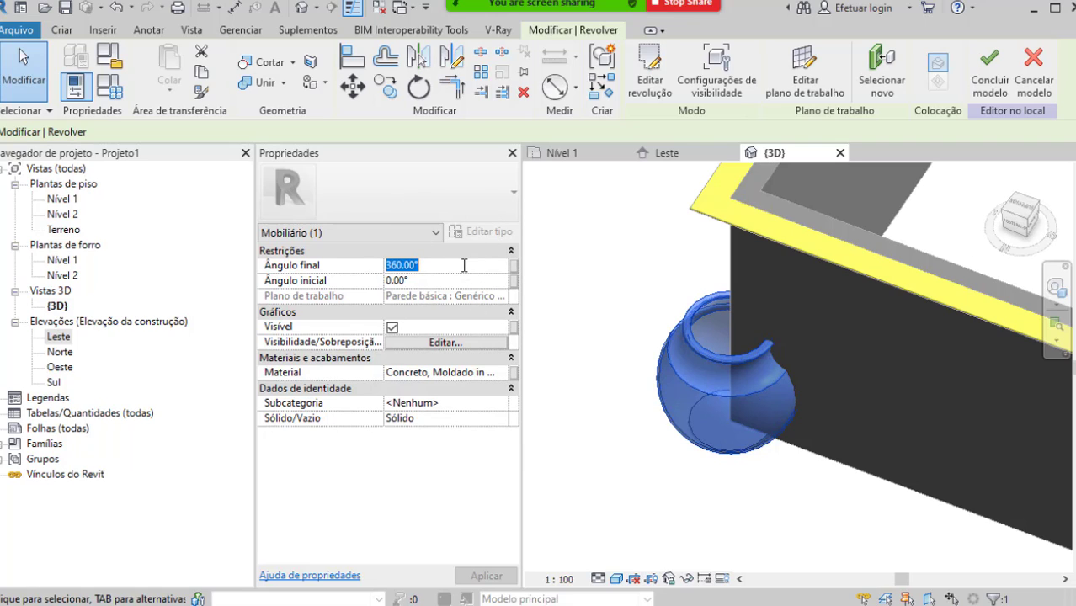
text(18)
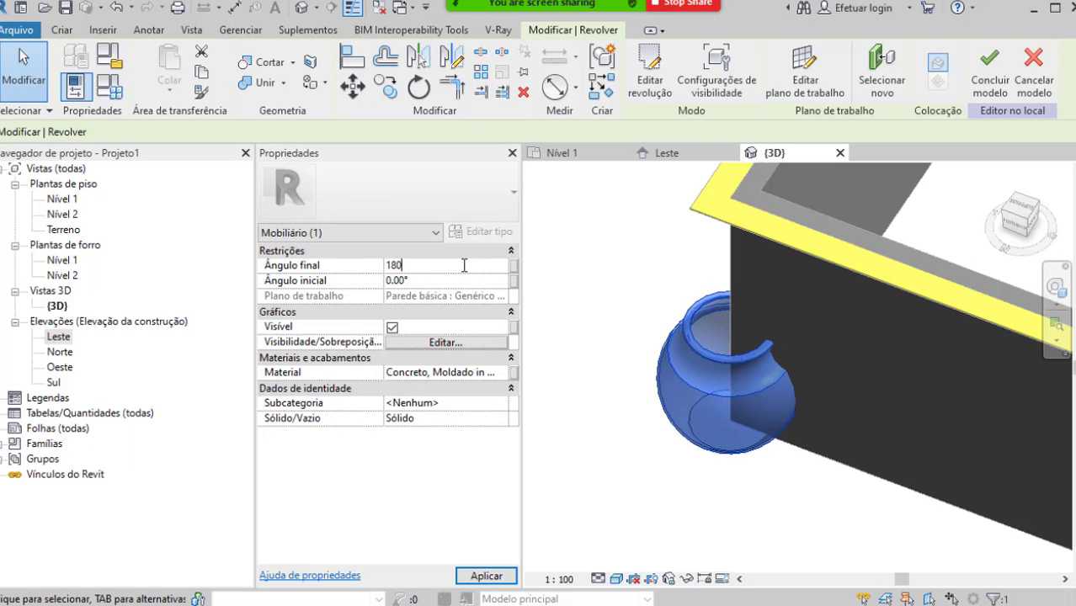
text(0)
key(Return)
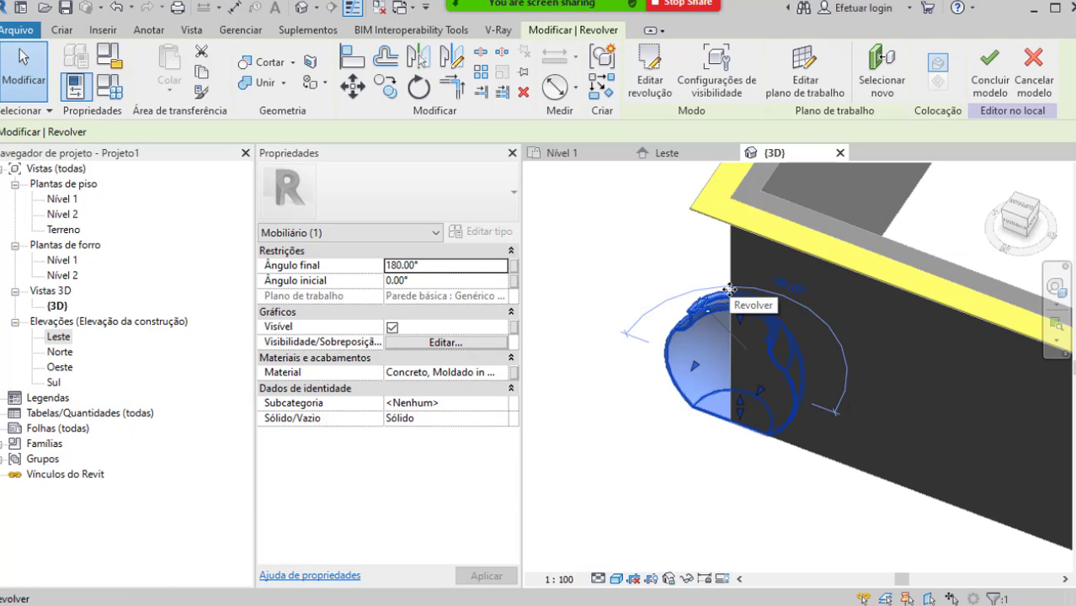
Step: Display the 3D view as wireframe and set the vase's revolve end angle to 135°
click(617, 579)
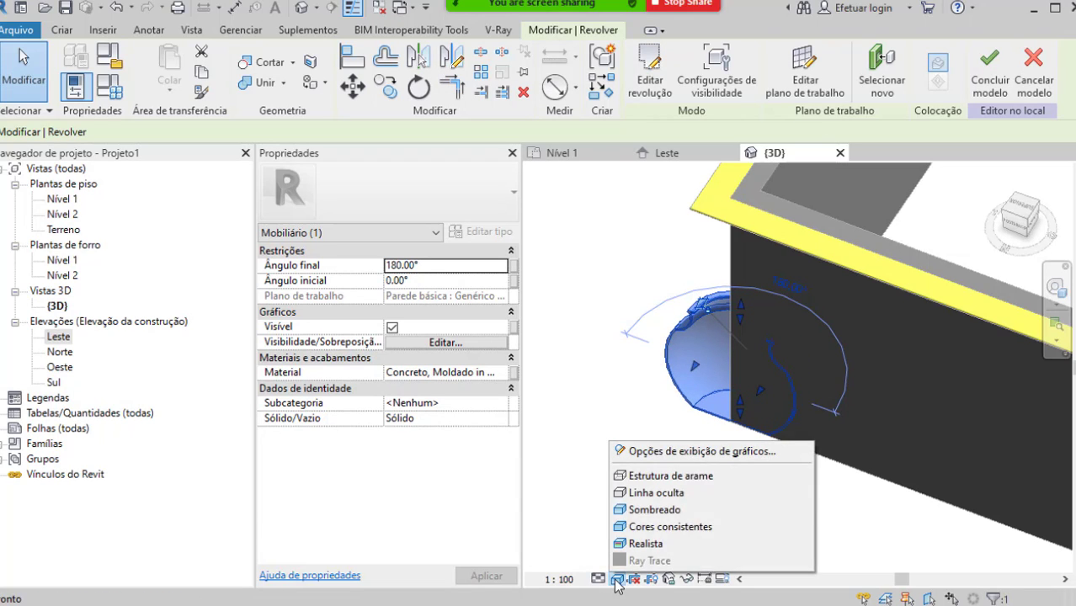
click(665, 476)
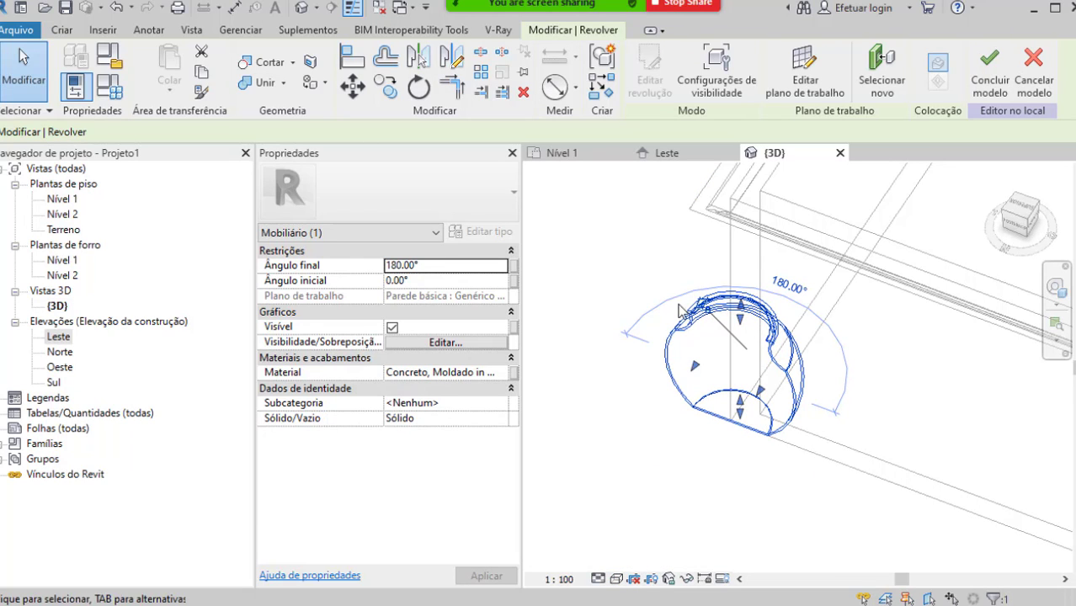
click(444, 273)
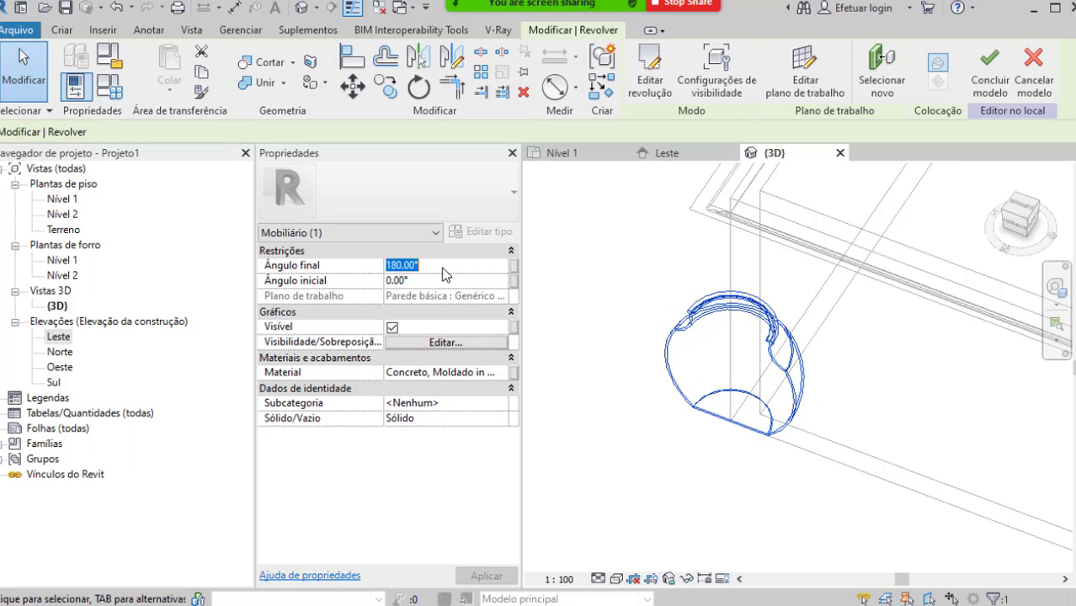
text(35)
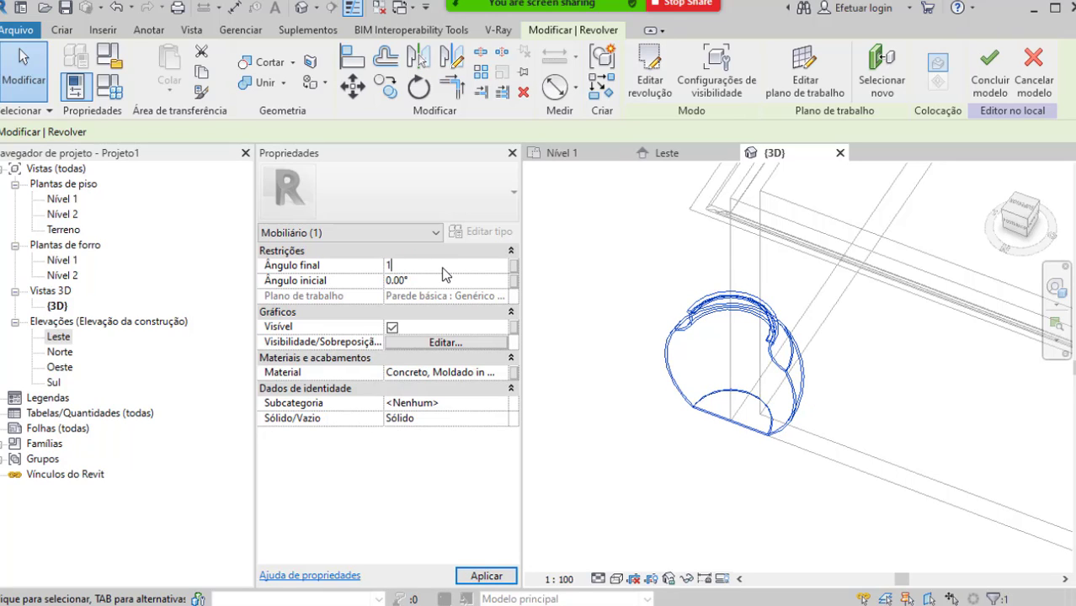
key(Return)
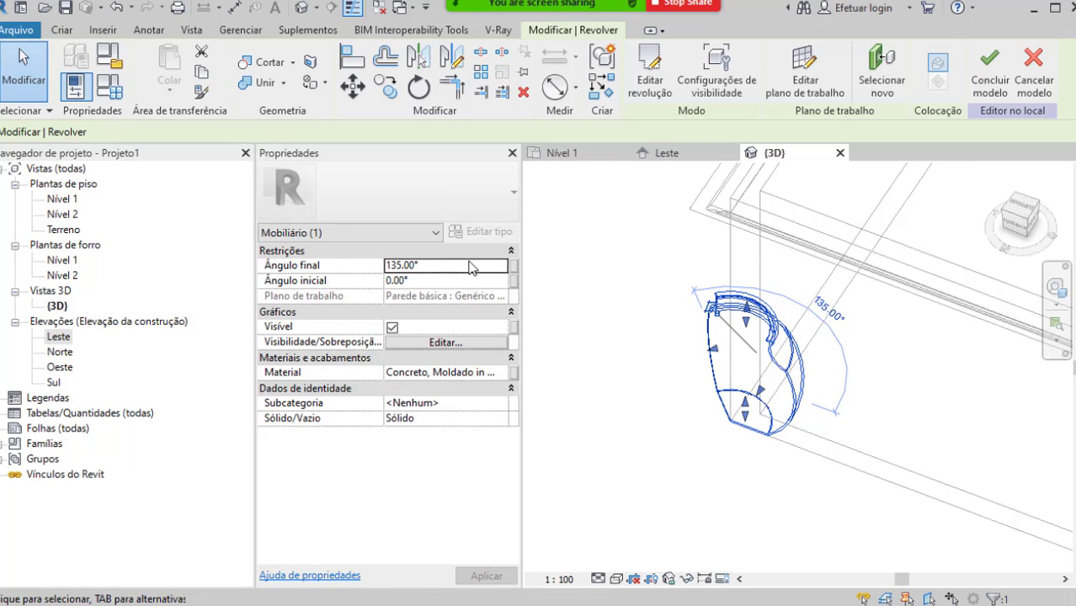
Step: Set the vase's revolve end angle to 360° and switch the 3D view to the shaded visual style
click(472, 267)
text(360)
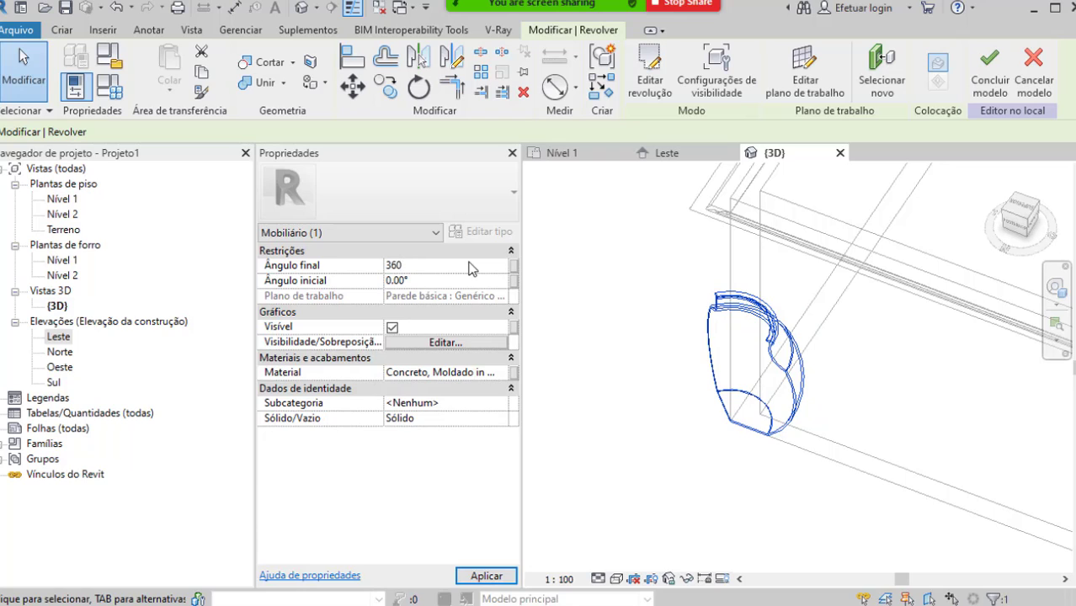
key(Return)
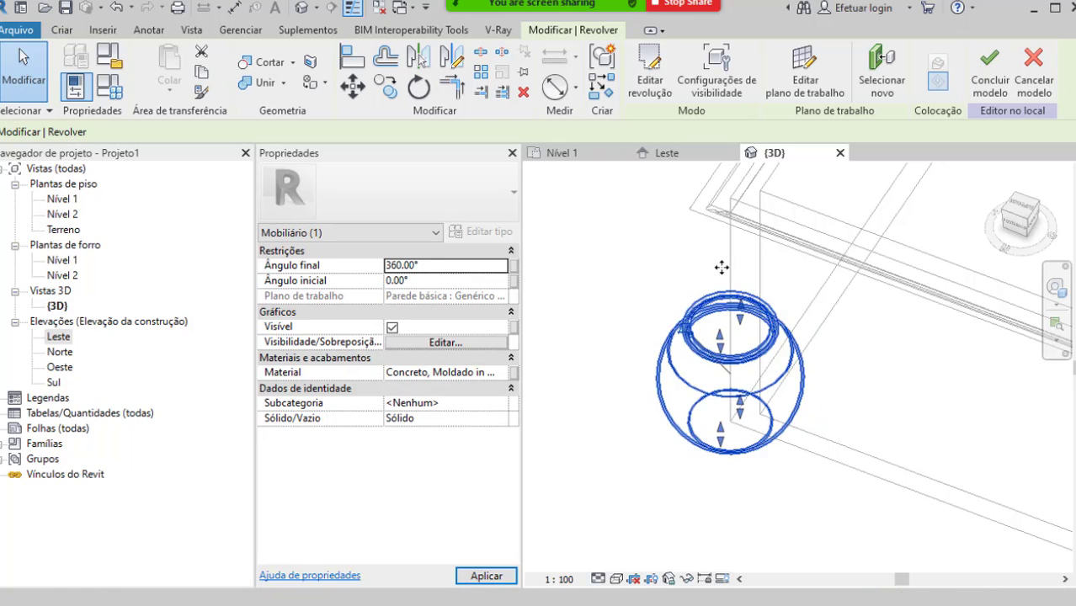
click(627, 285)
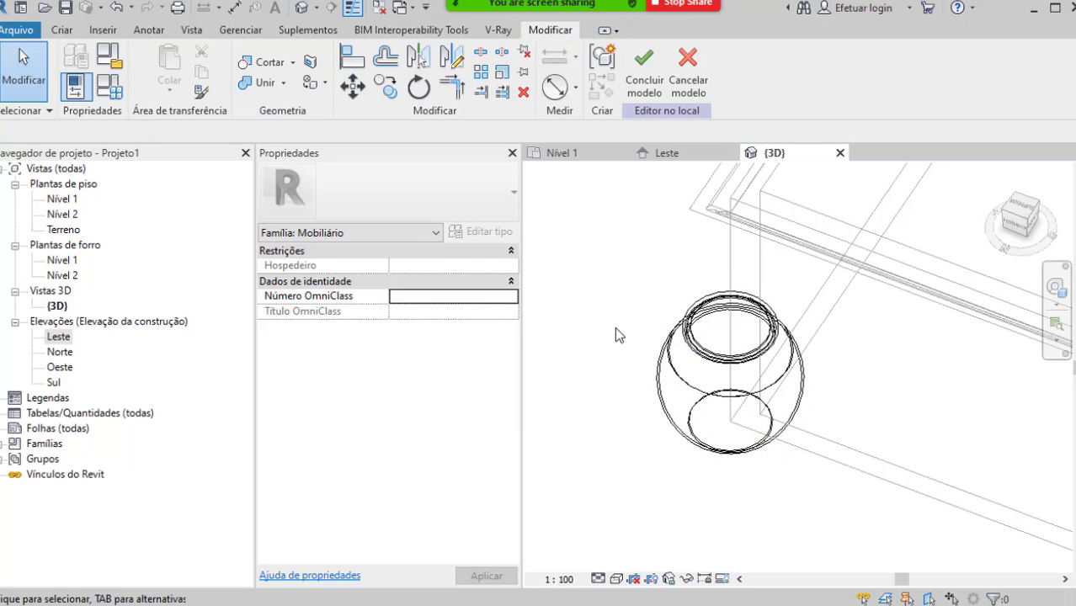
click(616, 578)
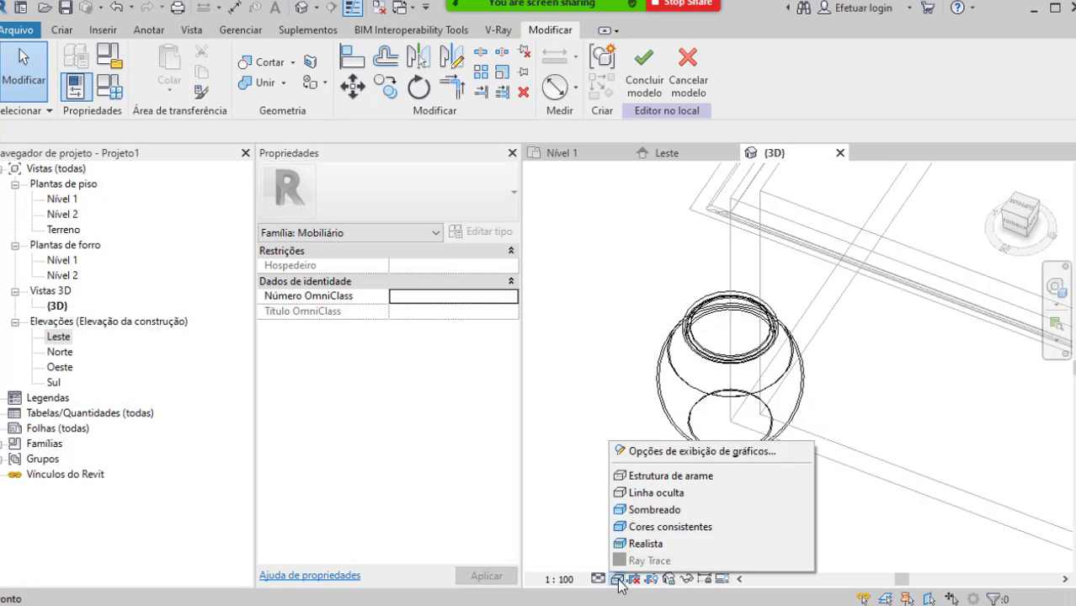
click(654, 511)
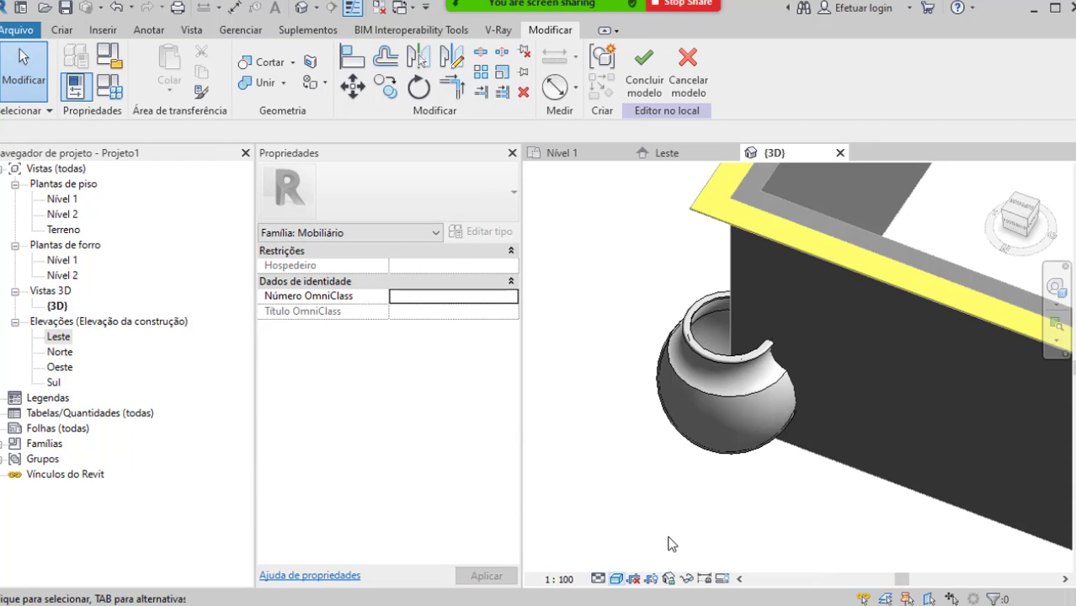
Step: Move the vase off the wall corner, along the wall's direction toward the curved white piece
mouse_move(668, 504)
shift+middle_down()
mouse_move(680, 490)
mouse_move(688, 509)
shift+middle_up()
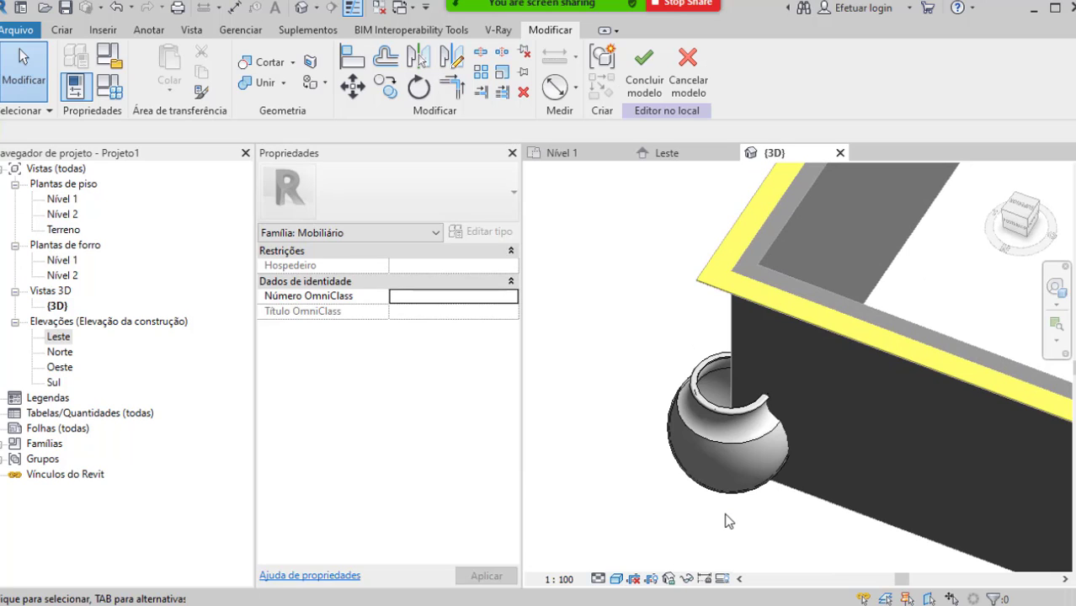
click(737, 489)
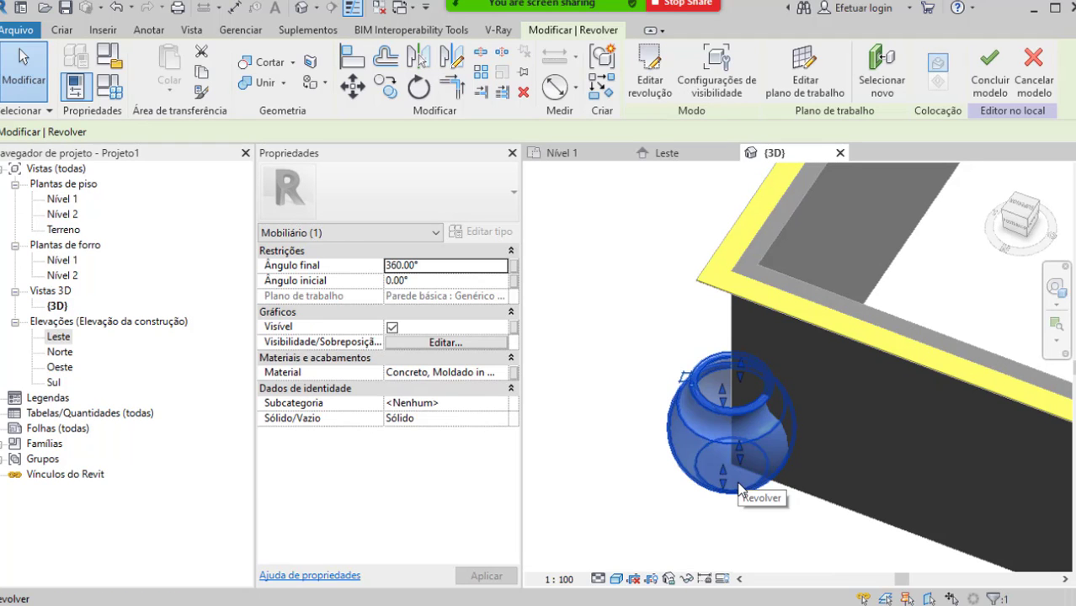
shift+middle_drag(756, 492, 850, 502)
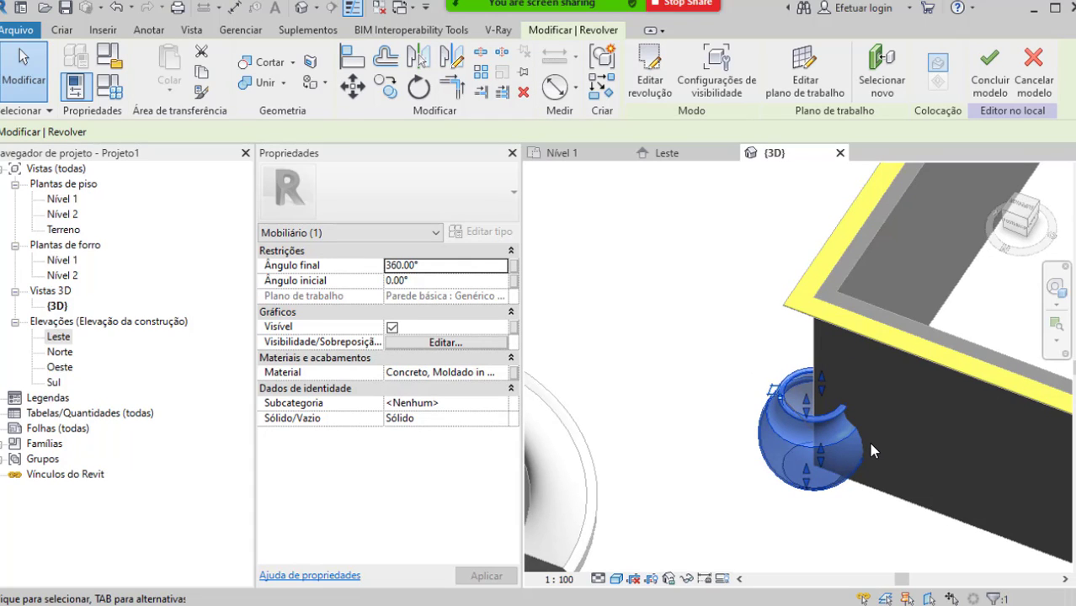
shift+middle_drag(871, 451, 769, 383)
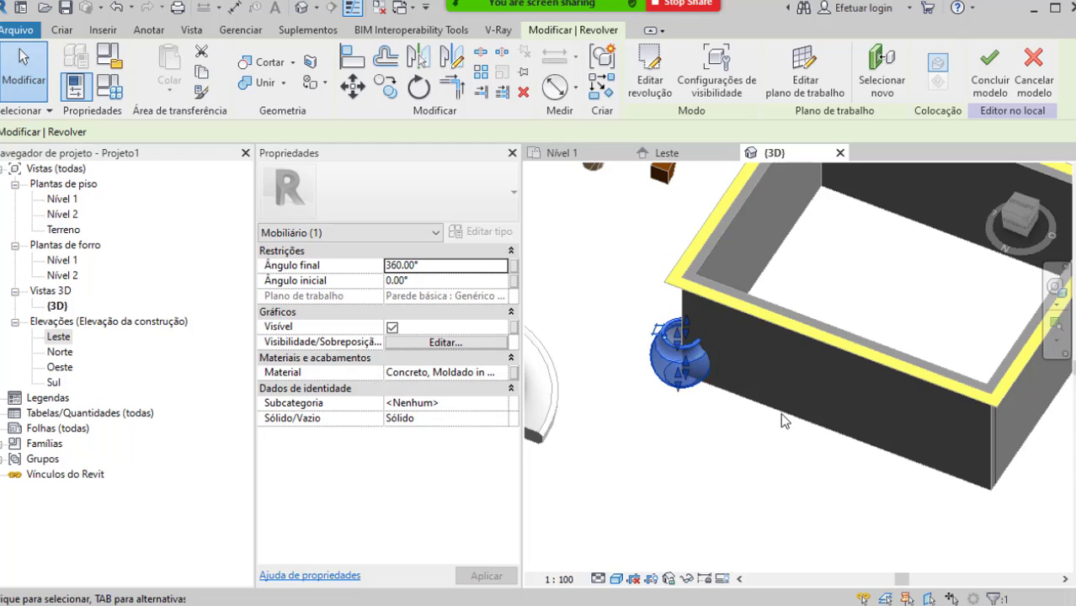
middle_drag(780, 413, 793, 458)
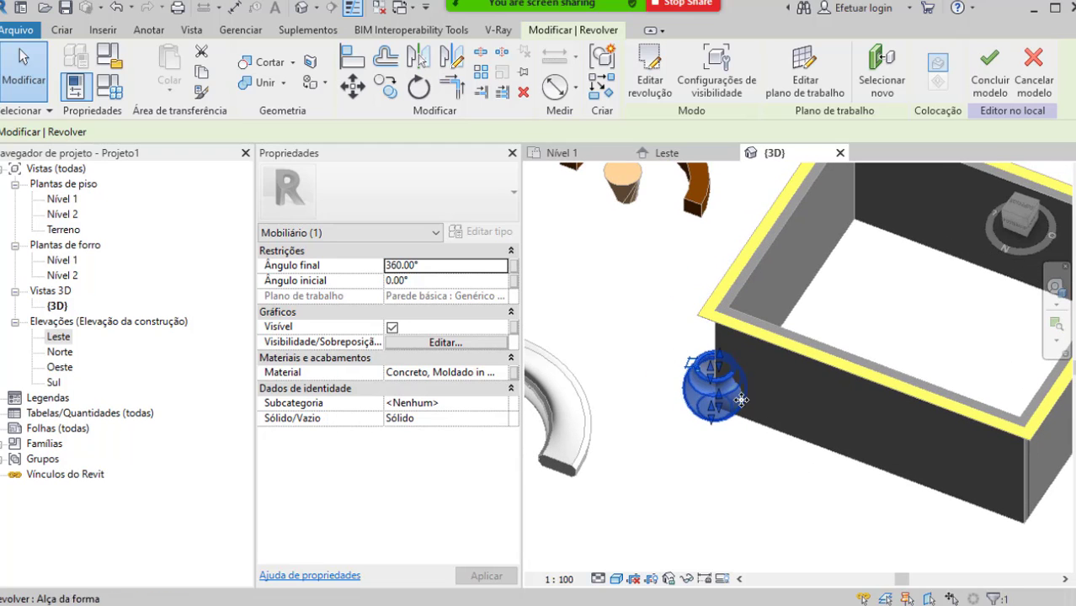
click(353, 86)
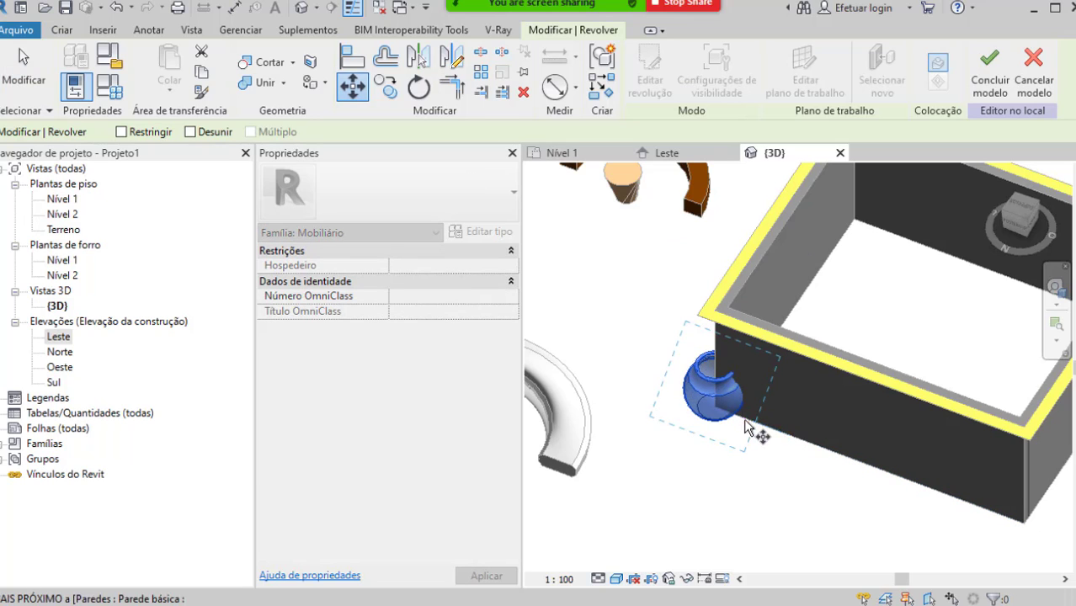
click(745, 425)
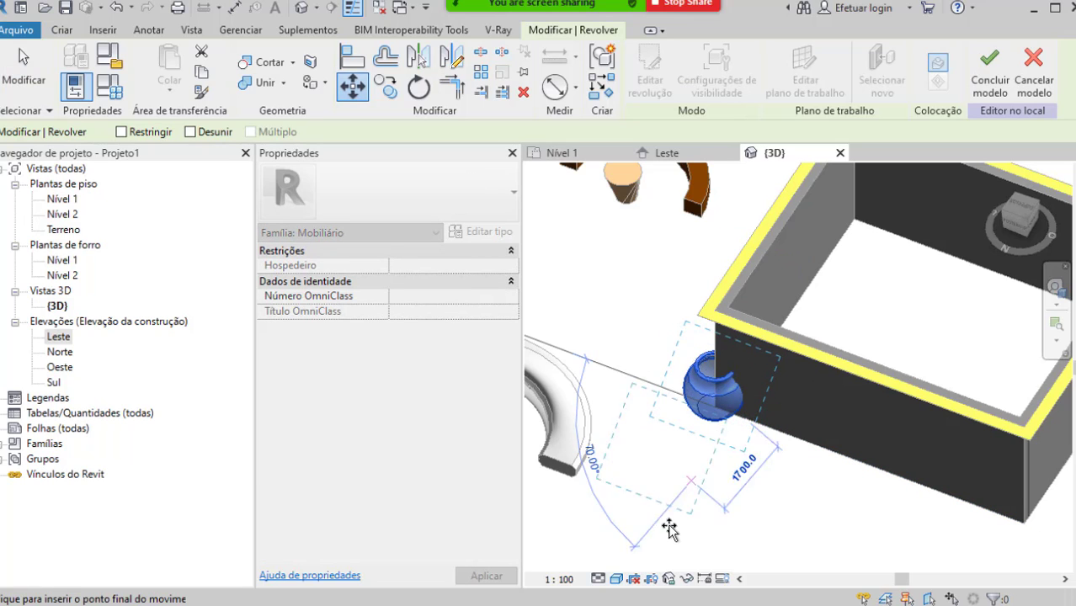
click(654, 424)
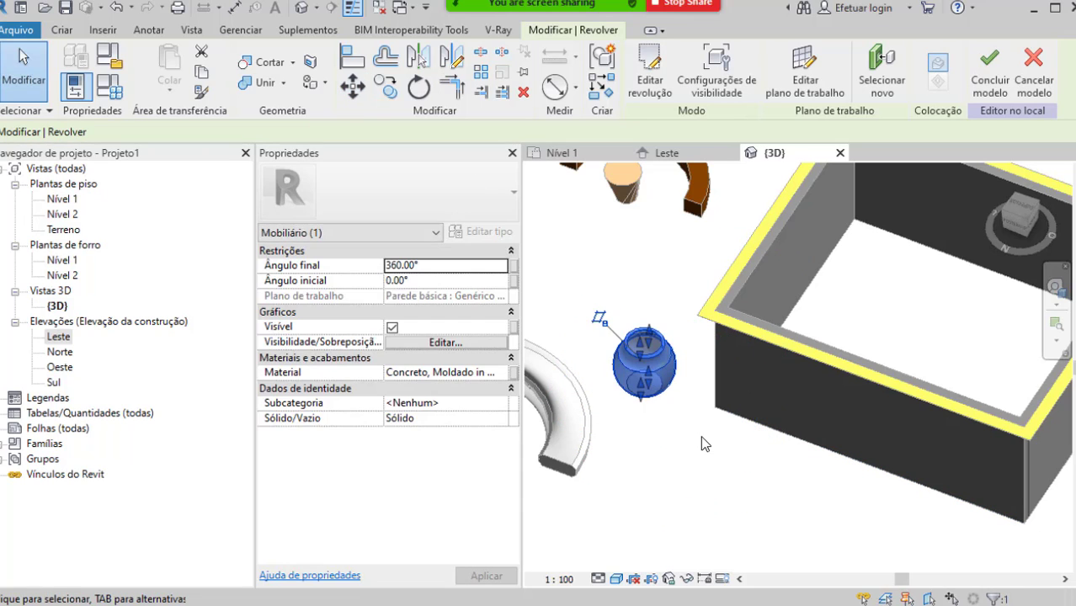
Step: Switch to the top view and try to move the vase perpendicular to its host wall
click(1025, 212)
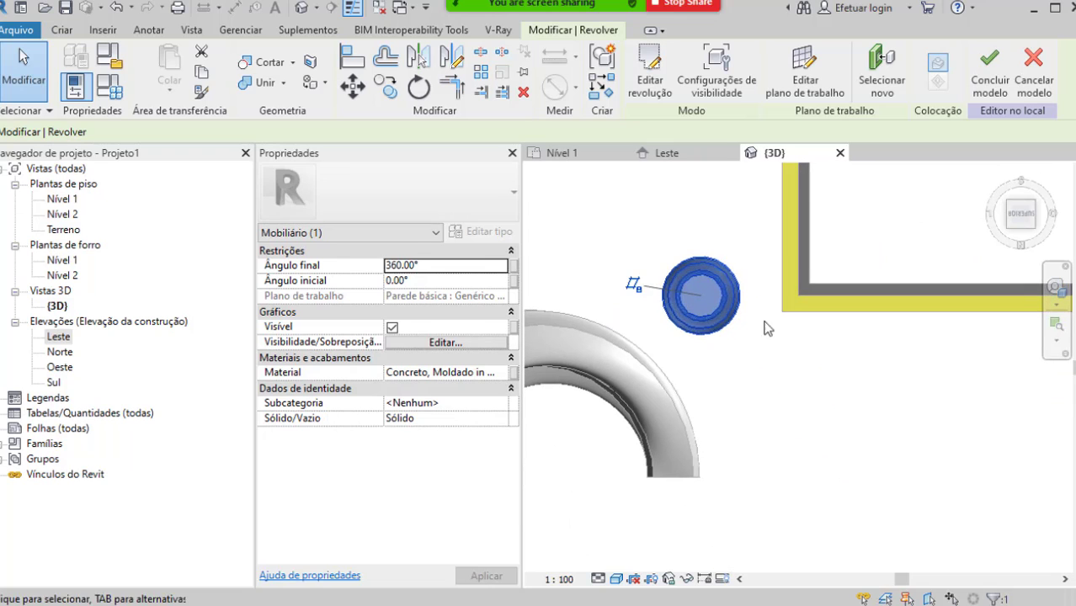
click(352, 85)
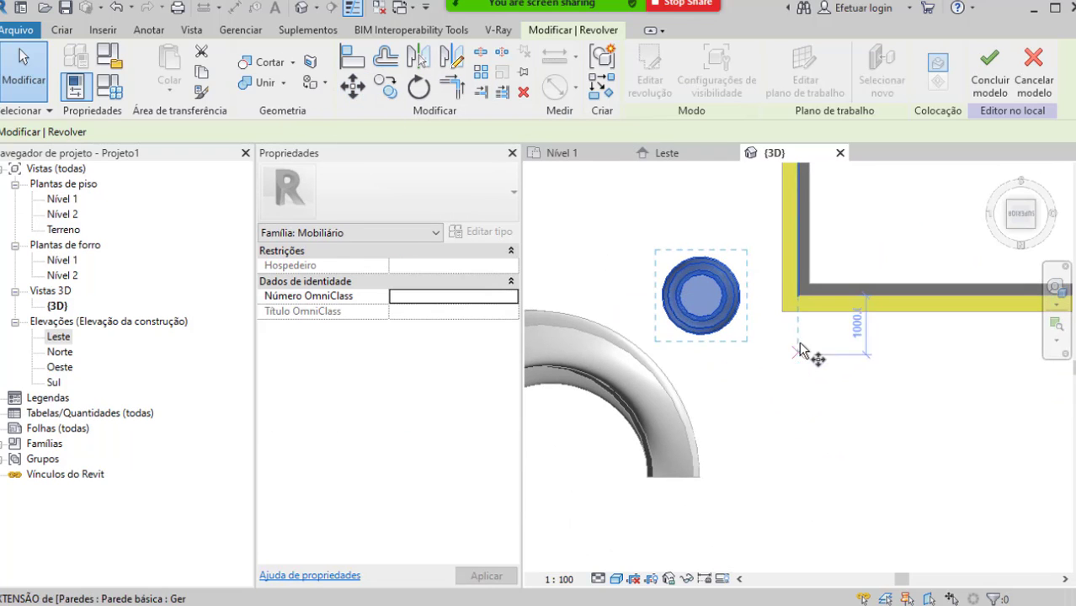
click(762, 262)
click(761, 426)
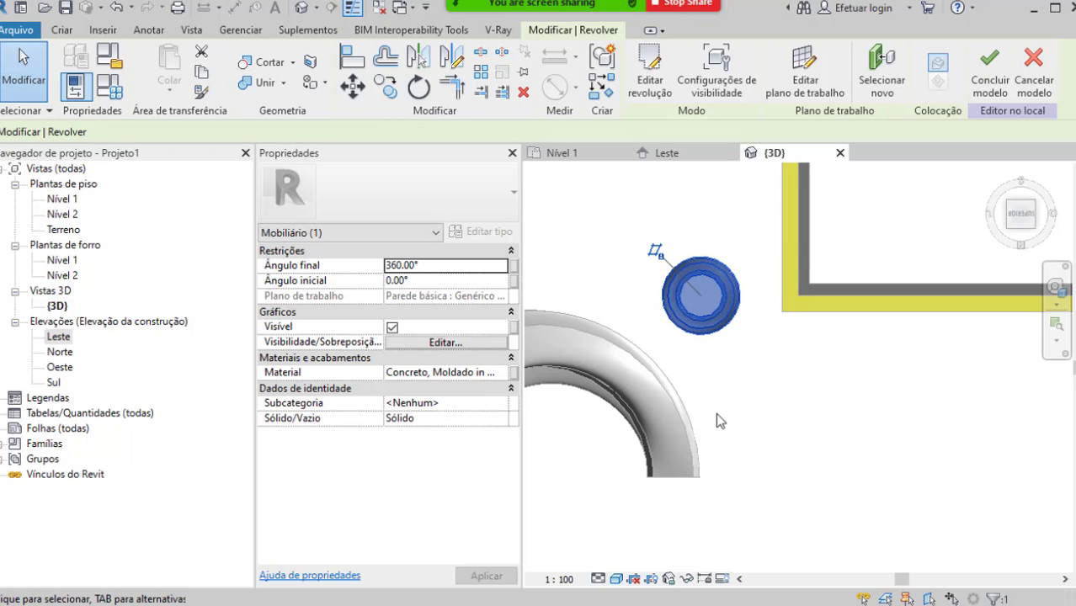
Step: Move the vase about 6500 mm horizontally, parallel to the wall, to the far side of the curved white piece
key(m)
key(v)
click(764, 305)
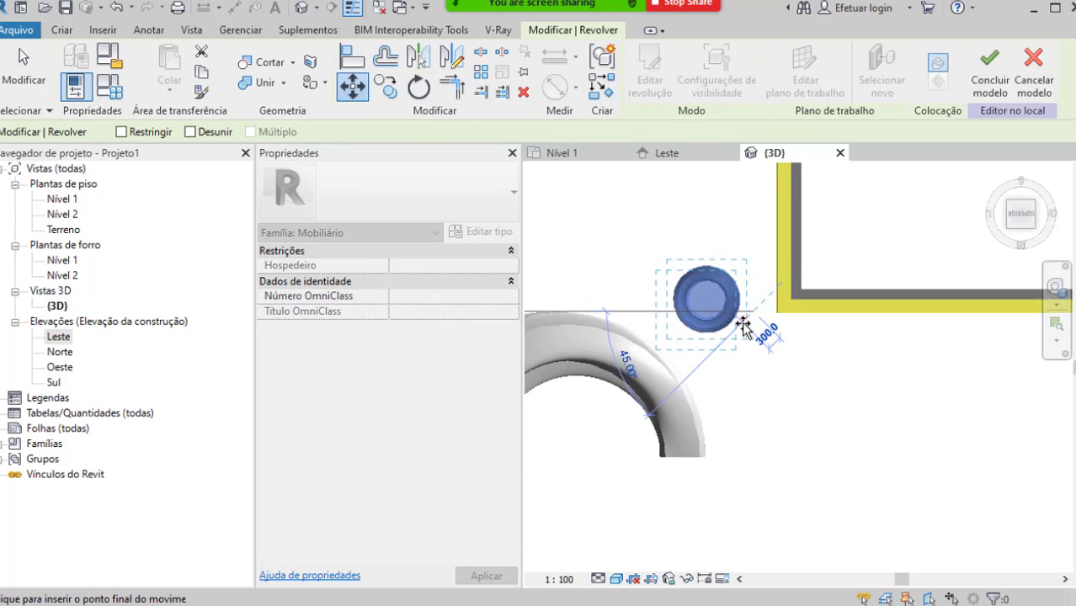
scroll(743, 327, down, 3)
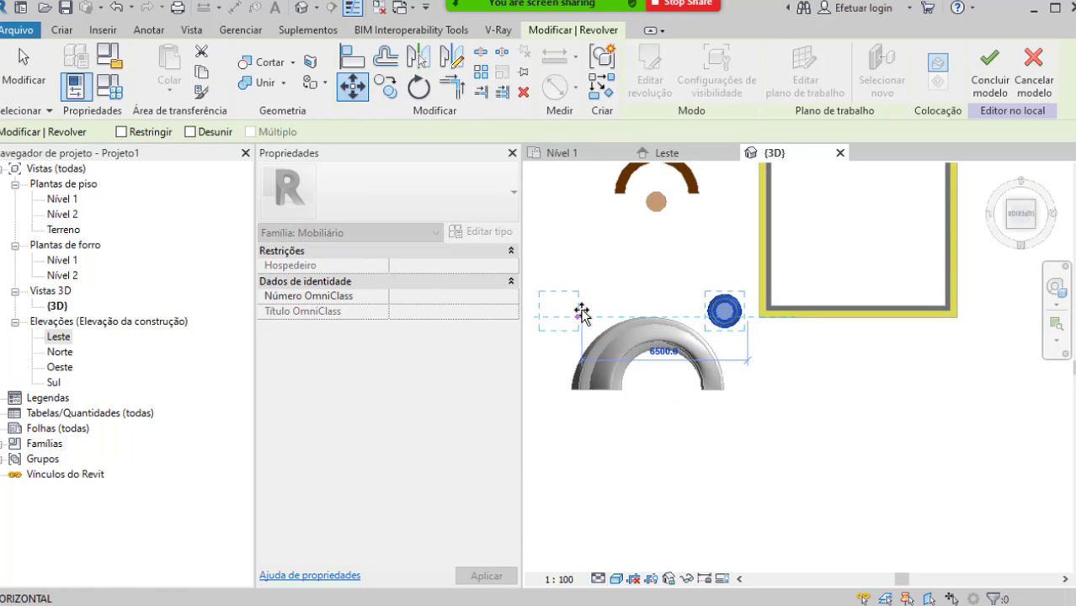
click(581, 313)
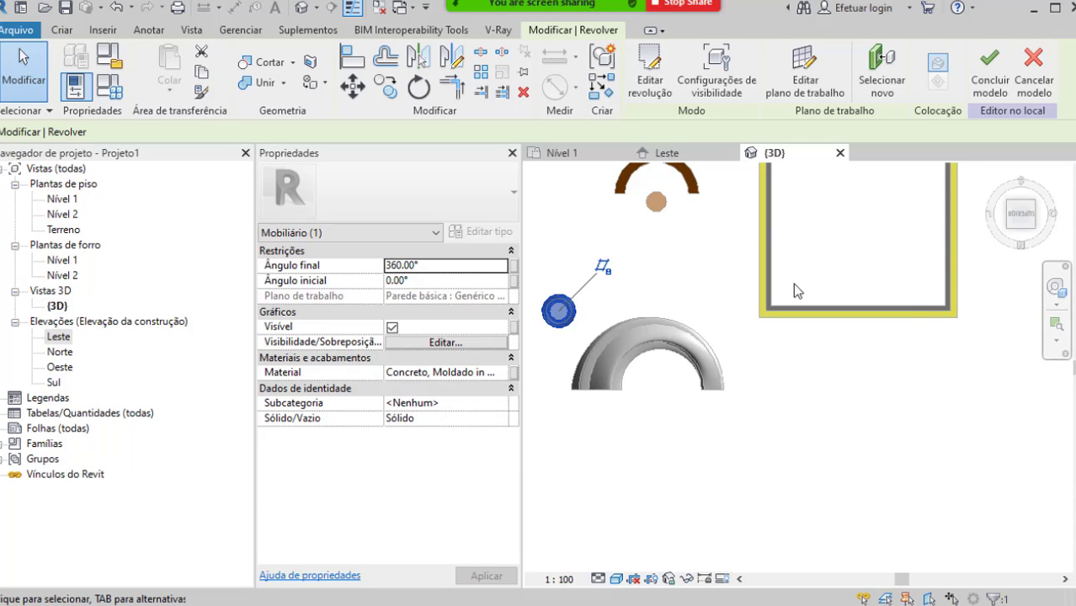
Step: Dissociate the vase's revolve from its host wall work plane
key(ctrl)
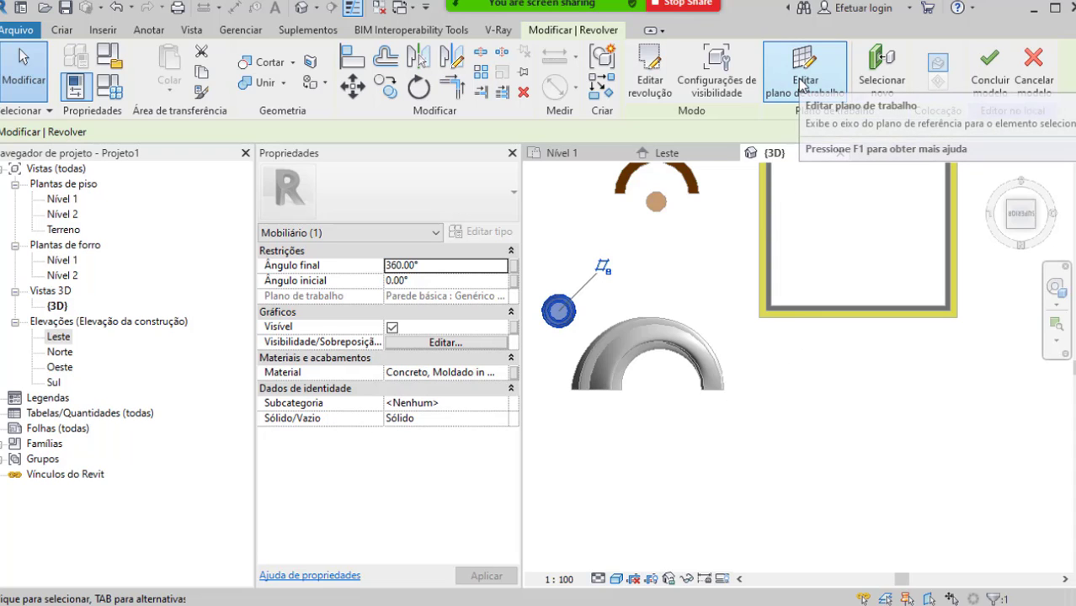
click(802, 86)
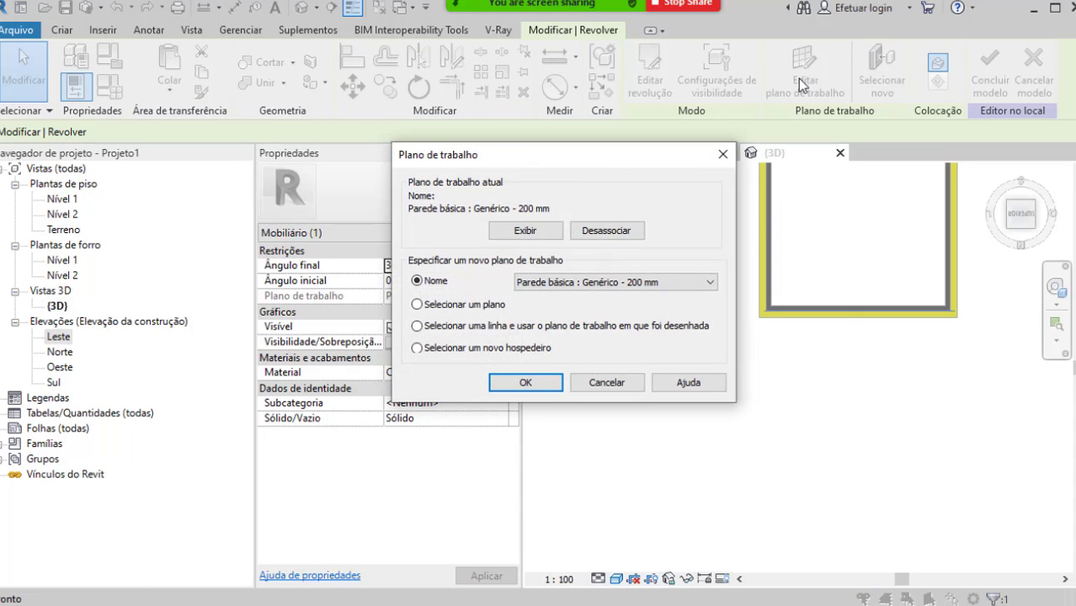
key(ctrl)
click(603, 231)
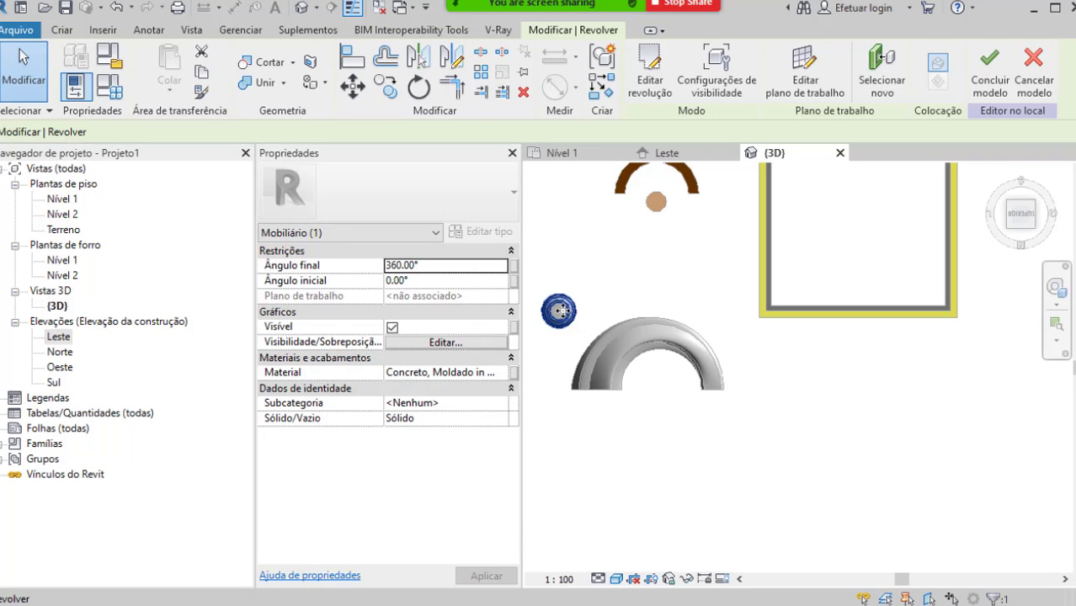
Step: Move the vase diagonally past the curved white piece into the open area outside the walled room
drag(561, 311, 765, 395)
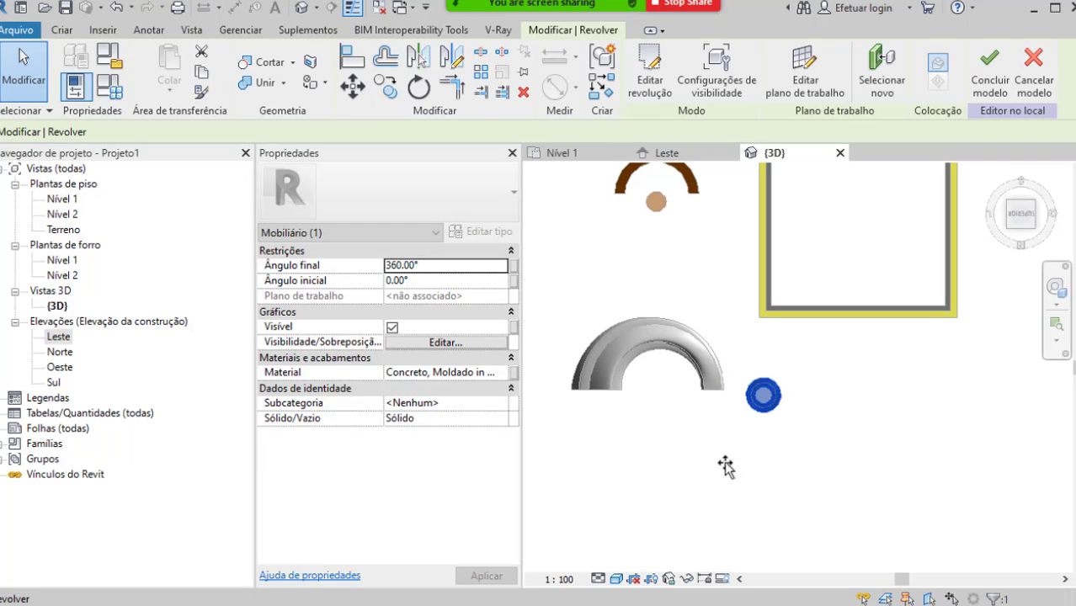
drag(725, 464, 844, 495)
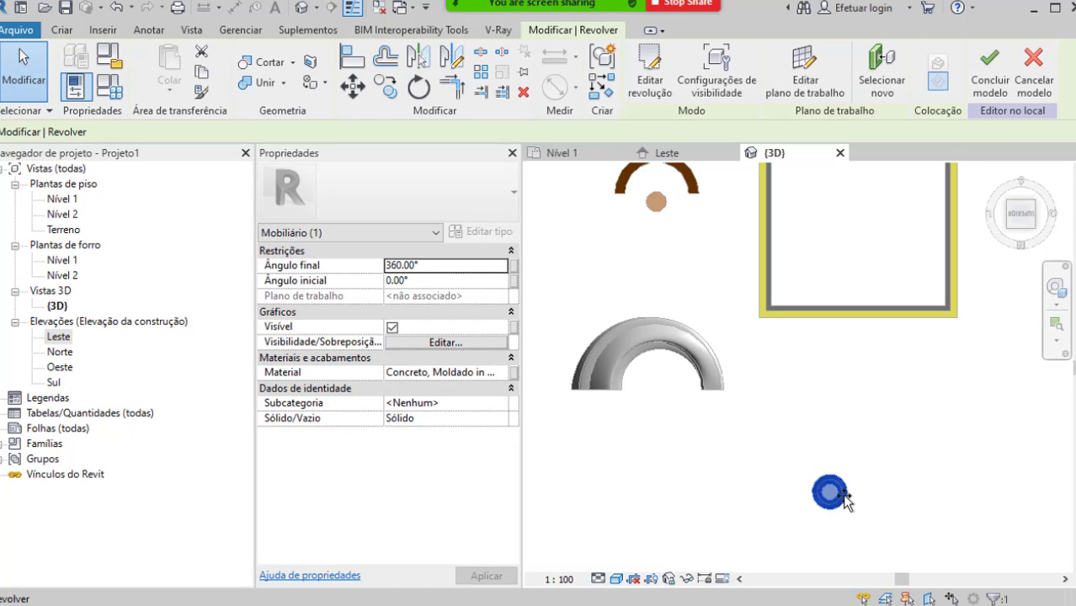
middle_drag(826, 447, 736, 363)
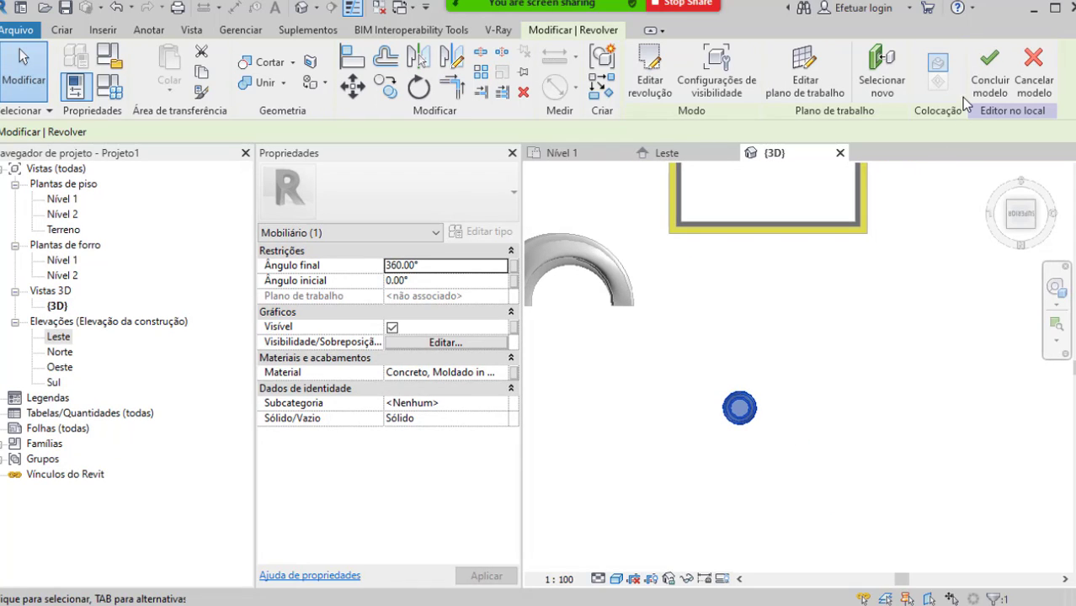
Step: Finish the vase's in-place model and inspect it in a perspective-like 3D orientation
key(ctrl)
key(ctrl)
key(ctrl)
key(ctrl)
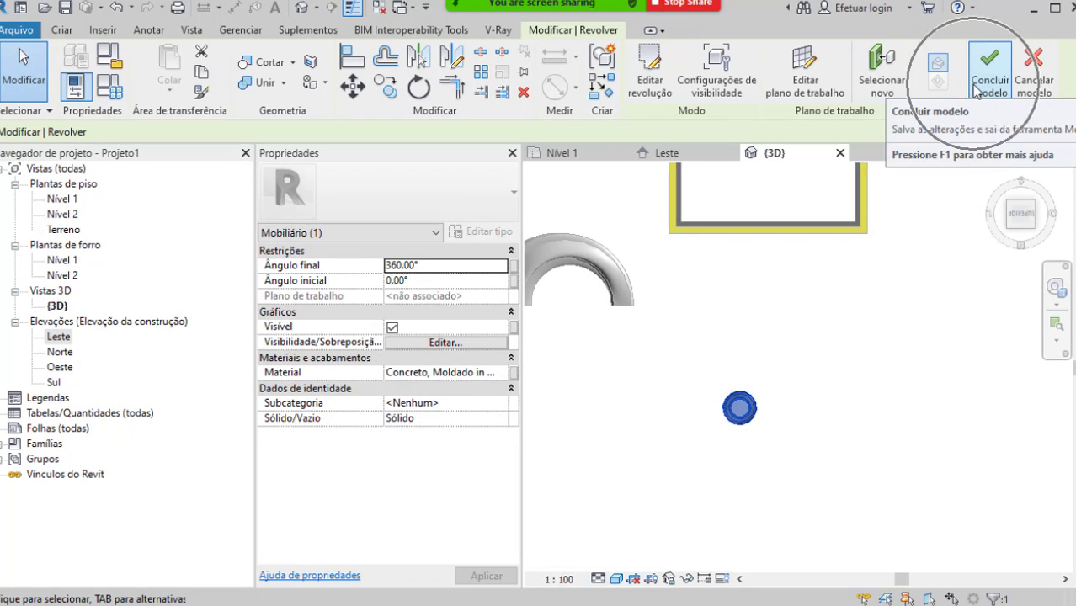
click(977, 90)
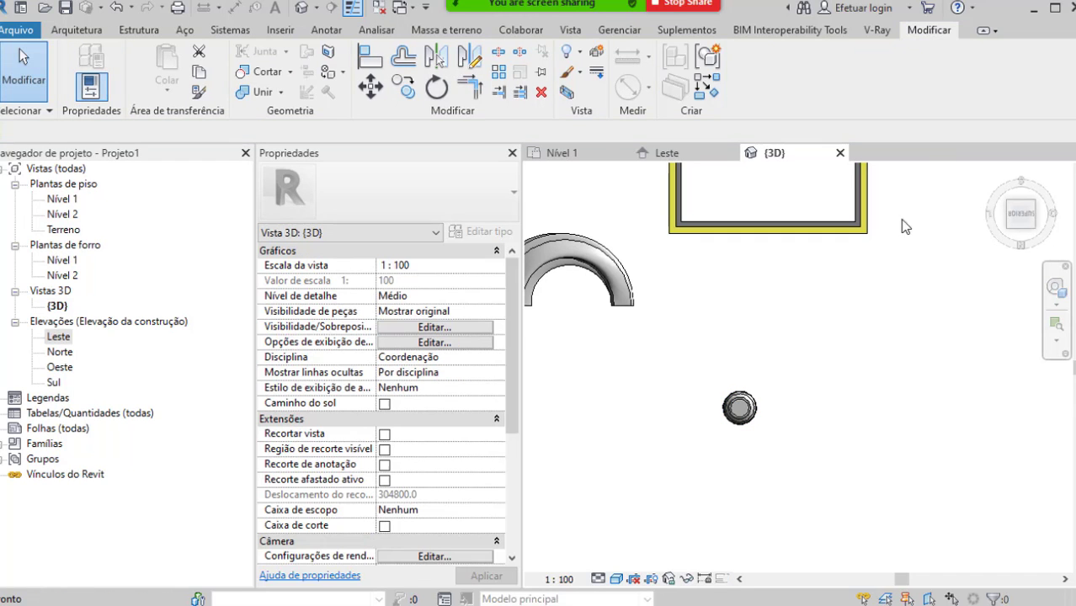
shift+middle_drag(796, 446, 847, 368)
scroll(801, 323, up, 3)
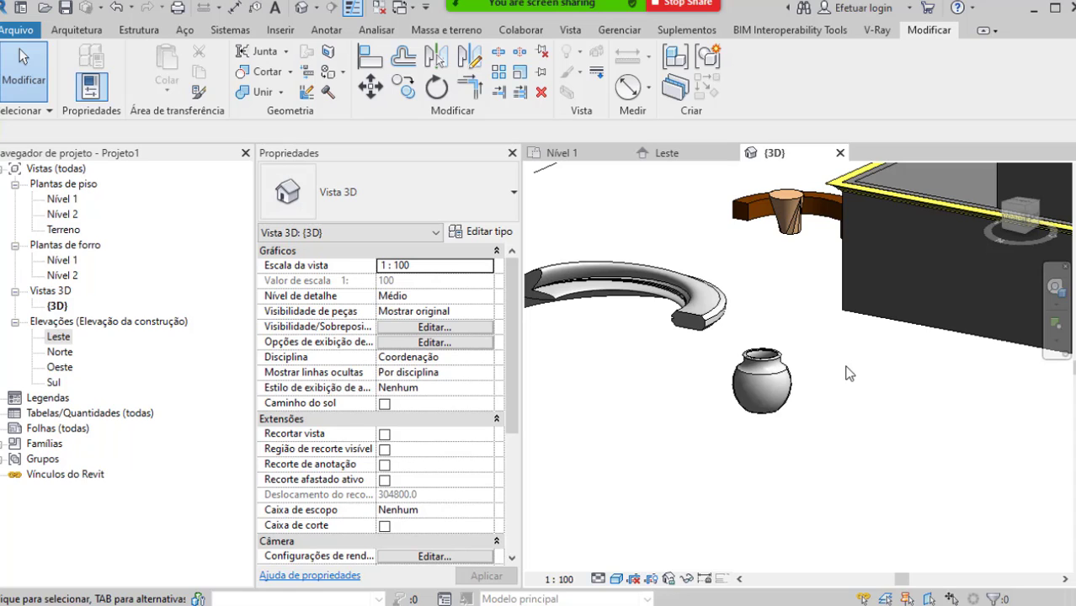
Step: Create a new in-place component in the Mobiliário category named esfera and start a Revolve form in it
click(77, 29)
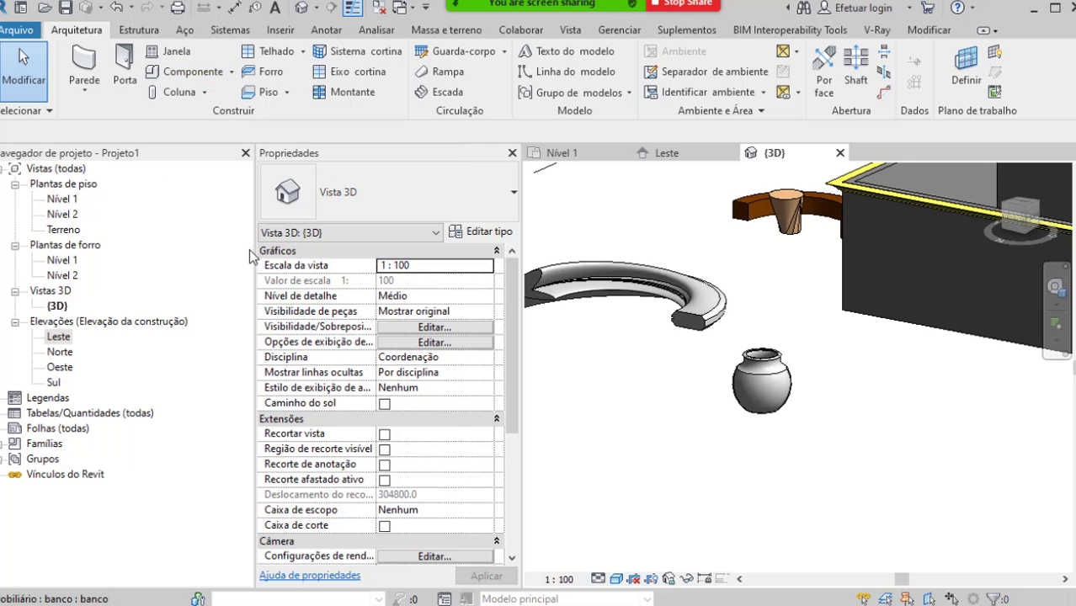
click(232, 74)
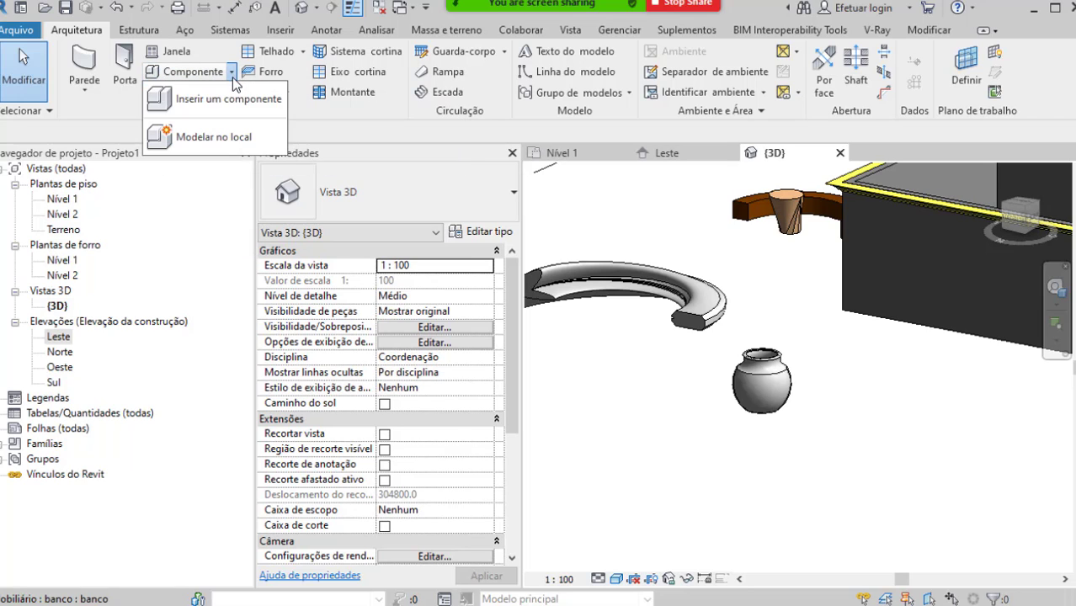
click(237, 138)
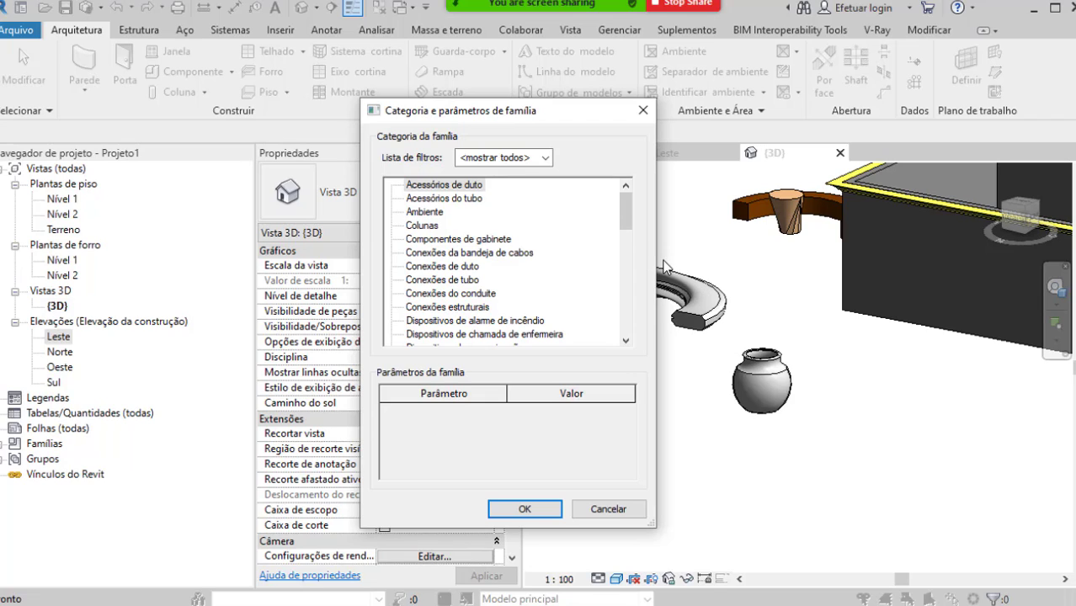
click(468, 279)
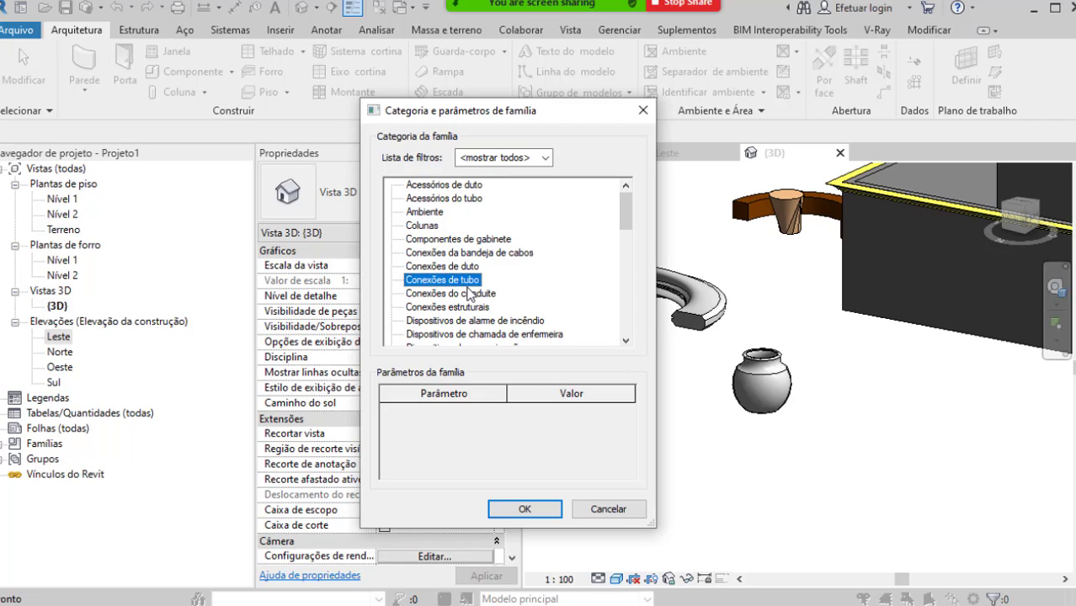
key(m)
key(m)
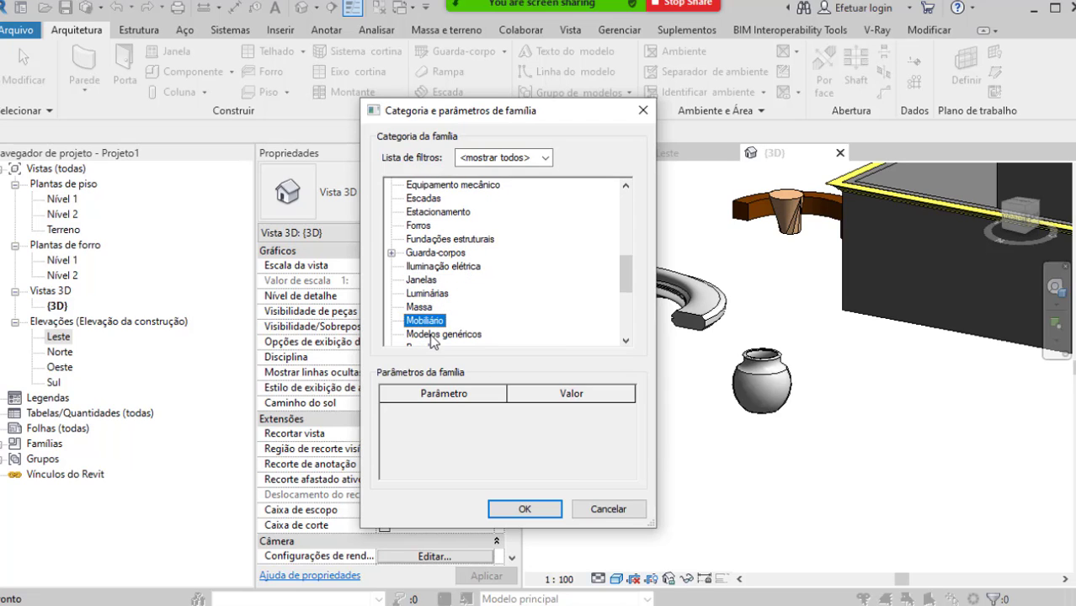
click(537, 510)
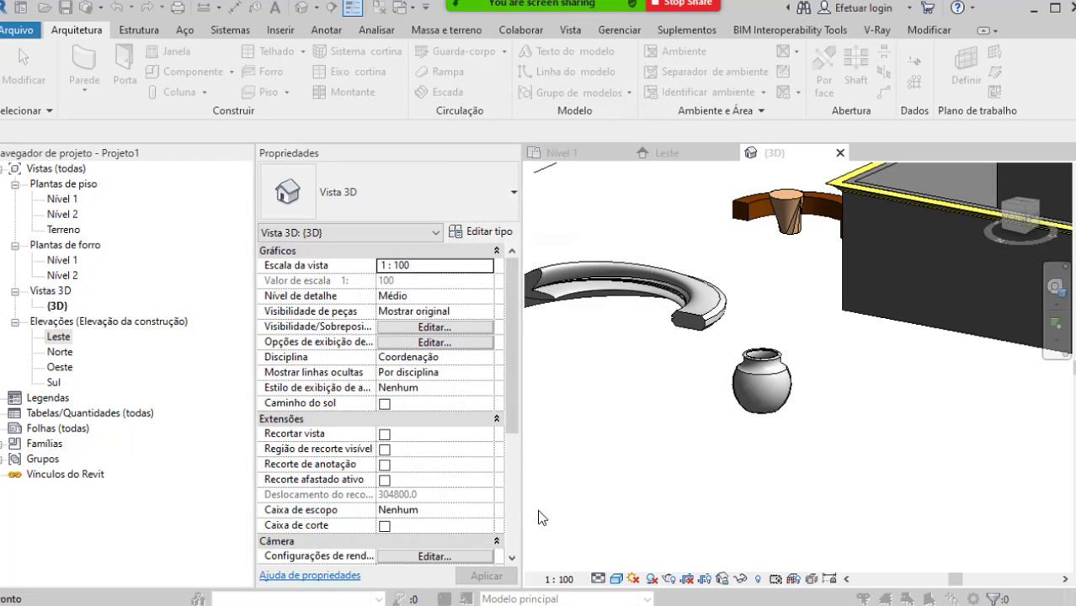
text(esfera)
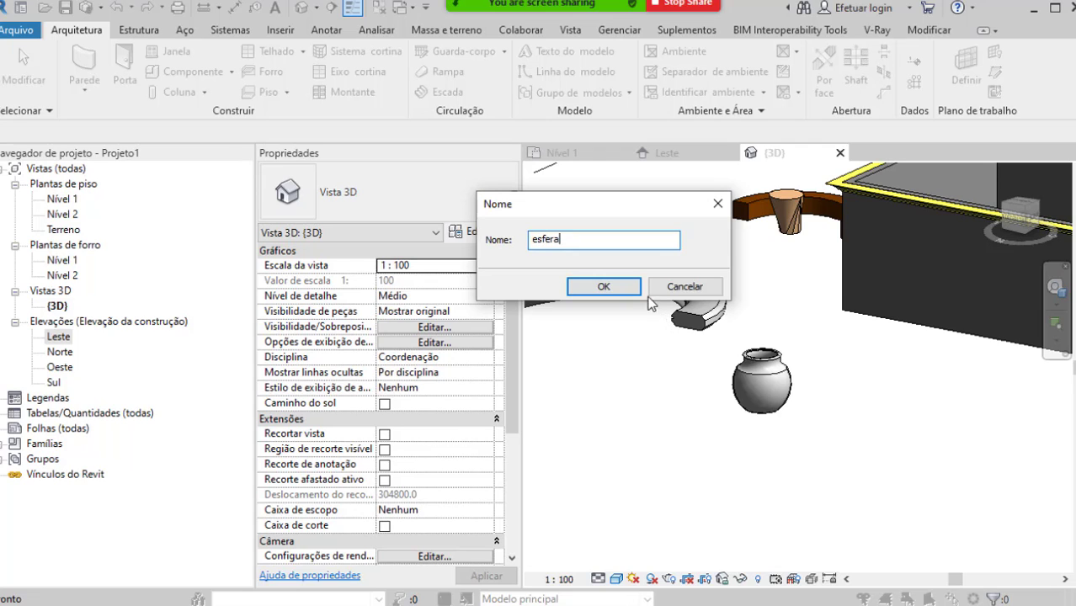
click(620, 288)
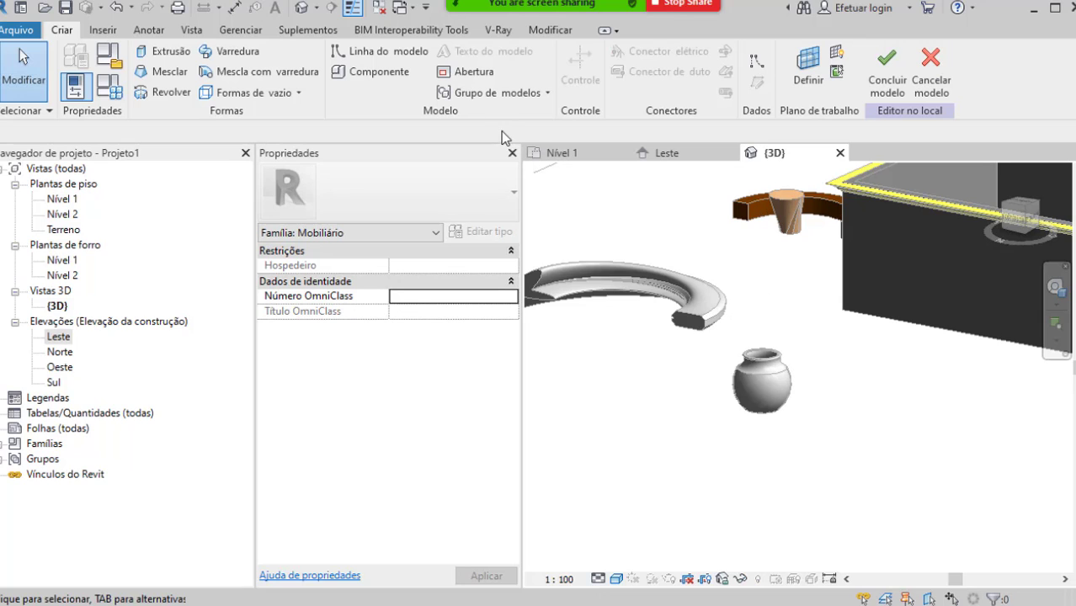
click(160, 93)
scroll(826, 311, up, 4)
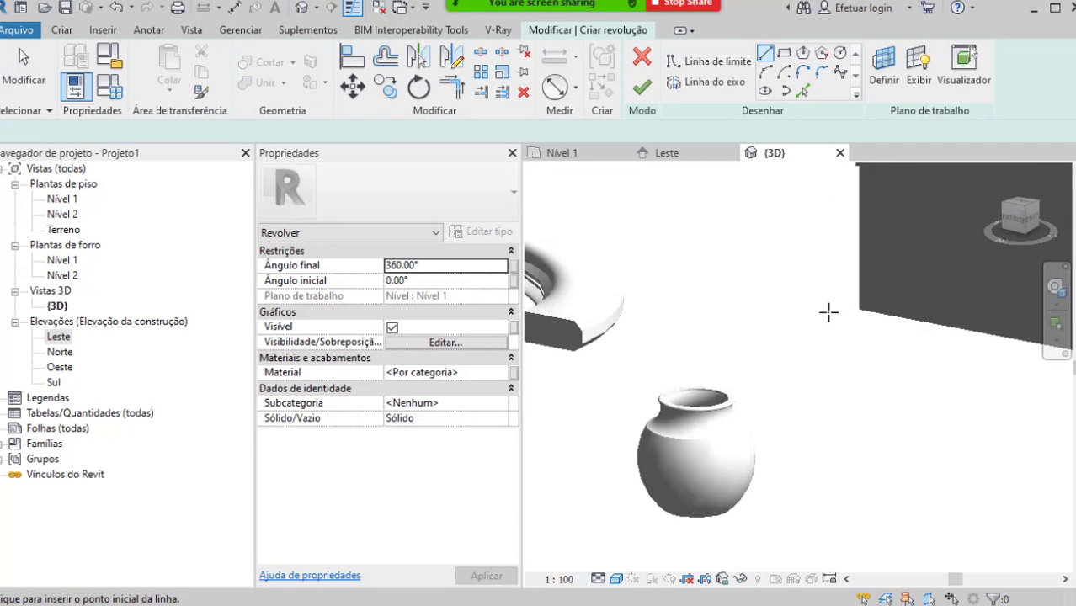
middle_drag(828, 313, 687, 334)
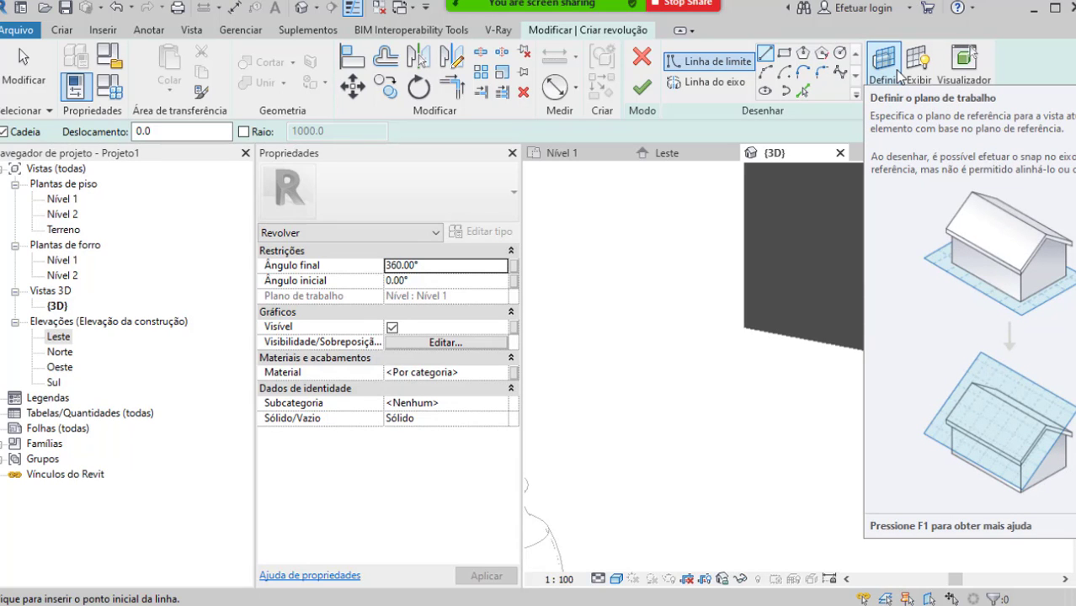
click(721, 88)
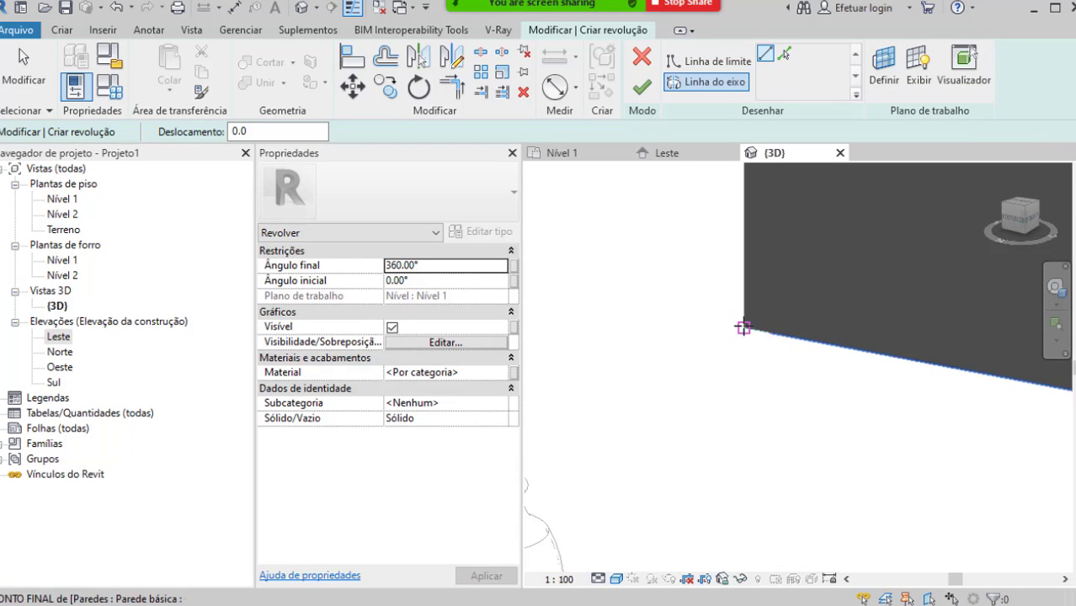
click(745, 327)
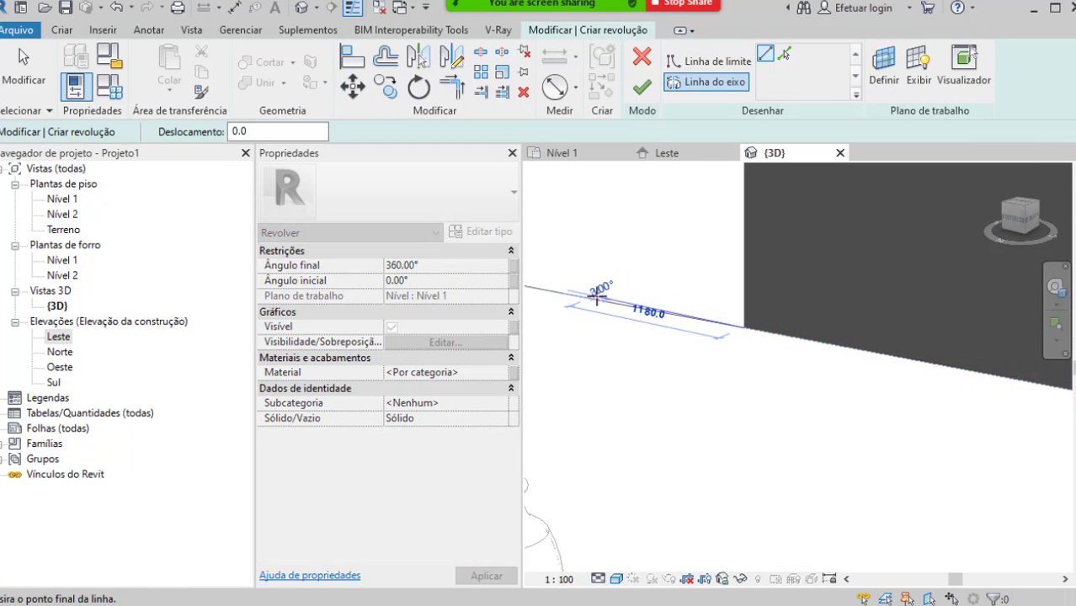
click(595, 296)
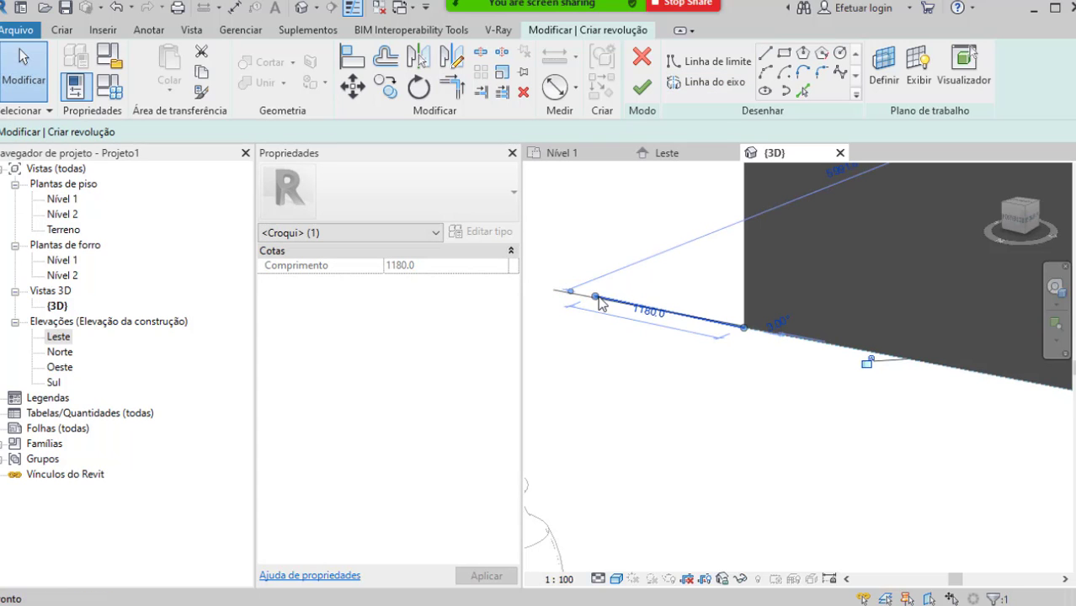
click(711, 351)
Step: Draw a revolve axis line about 1120 mm long from the wall's bottom corner, extending outward in line with the wall's base
click(692, 83)
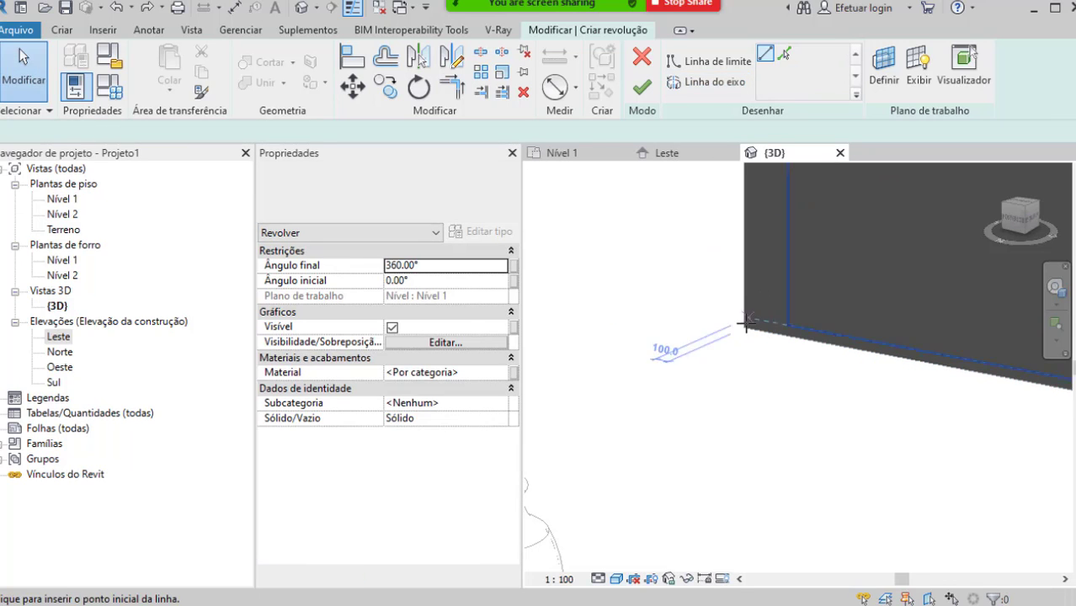
click(745, 327)
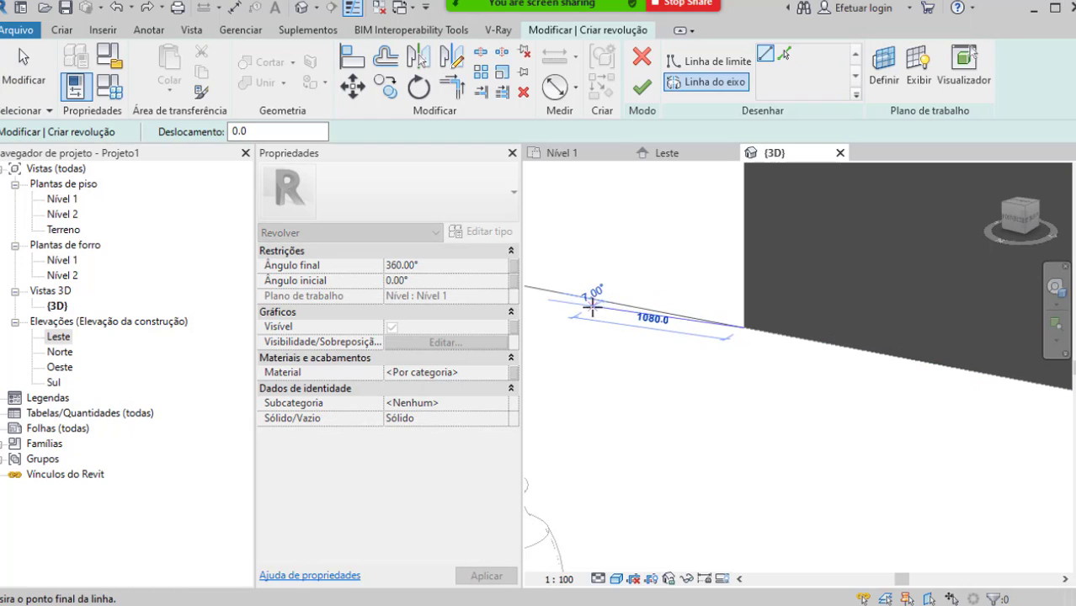
click(591, 290)
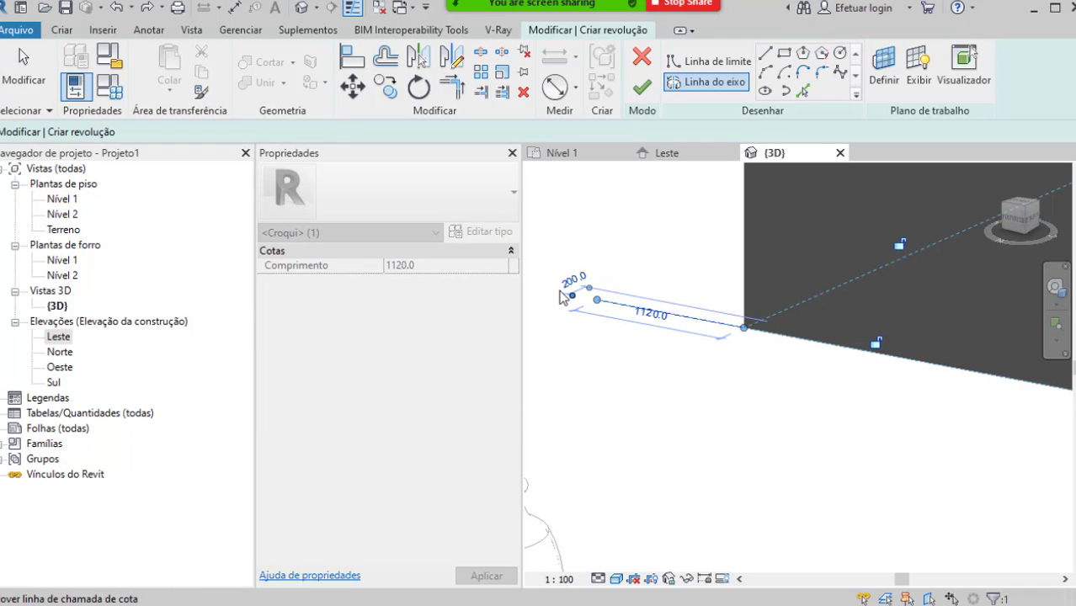
key(Escape)
key(Escape)
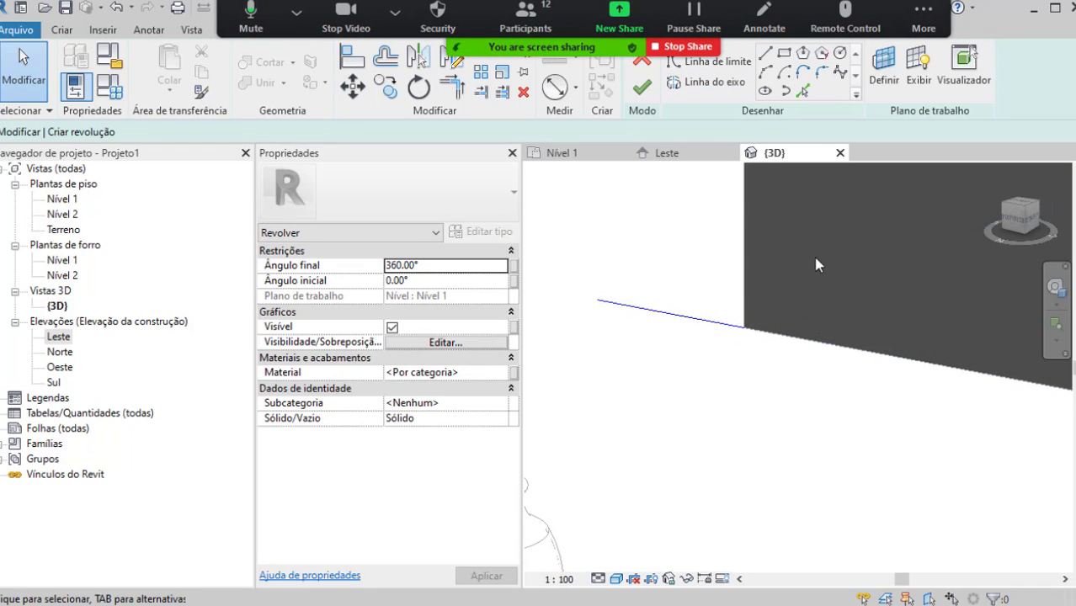
Step: Draw a semicircular boundary arc of about 390 mm radius with both ends on the axis line
click(711, 61)
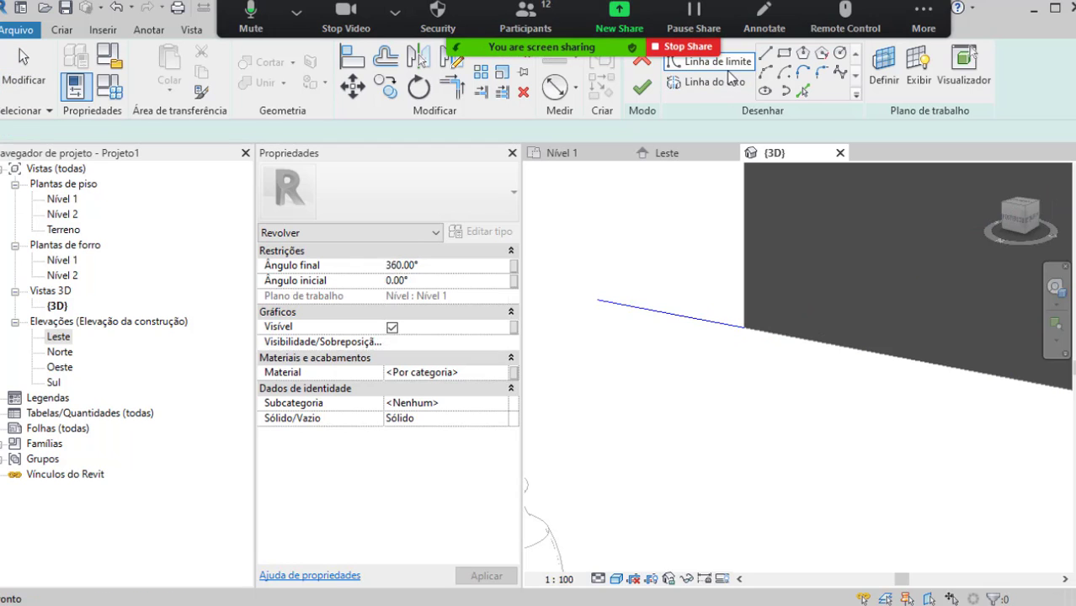
click(765, 72)
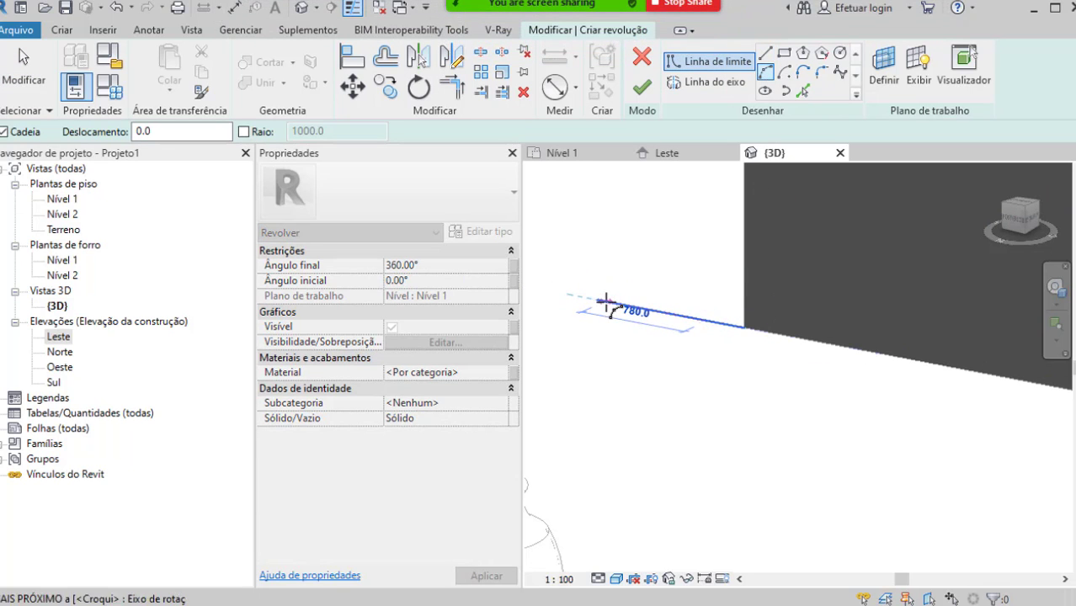
click(673, 309)
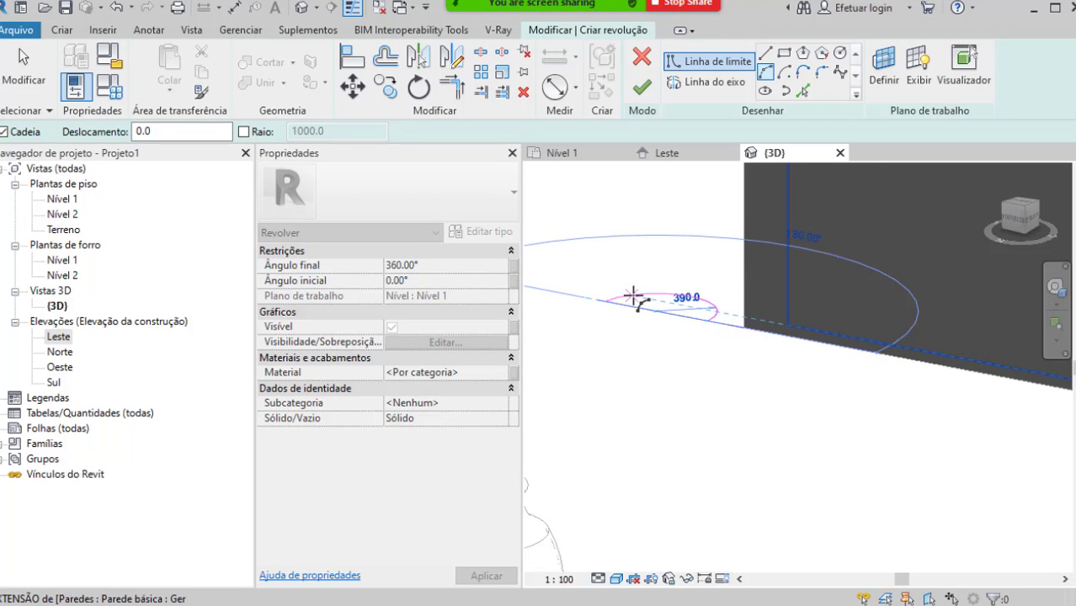
click(635, 293)
middle_drag(690, 368, 699, 441)
key(Escape)
key(Escape)
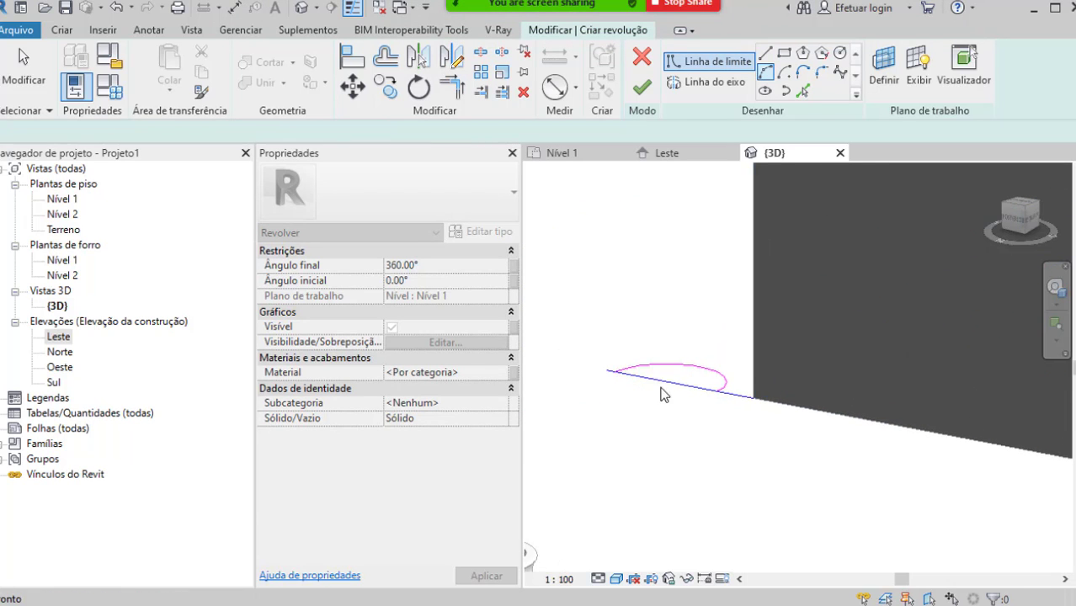
scroll(655, 378, up, 1)
scroll(655, 377, up, 2)
middle_drag(646, 348, 656, 399)
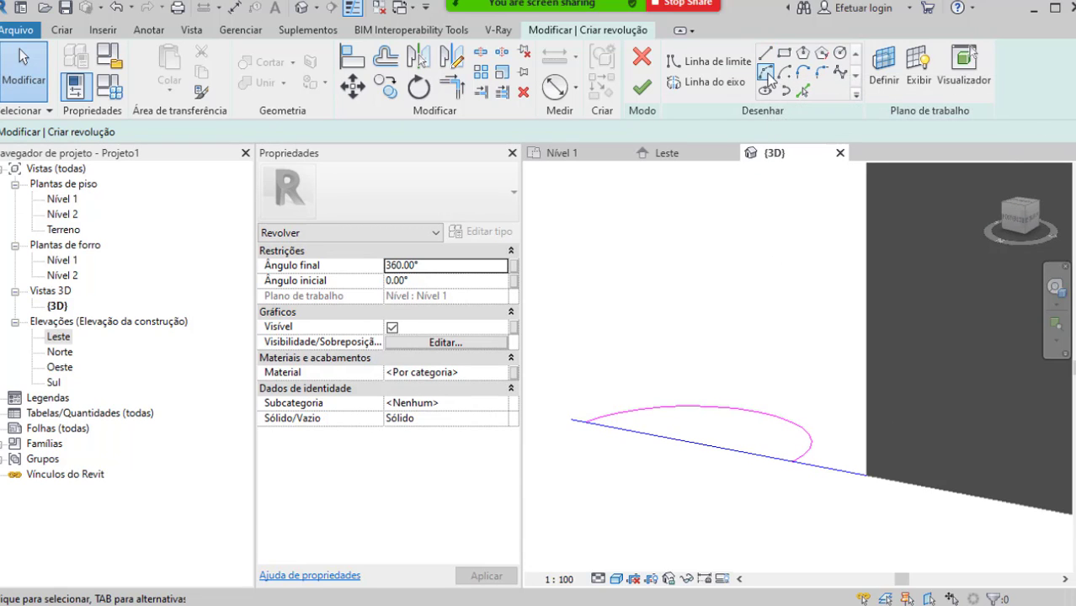
Step: Add a small inward arc of about 12.8 mm radius on the semicircle's boundary, near its outer end
click(766, 72)
scroll(628, 396, up, 2)
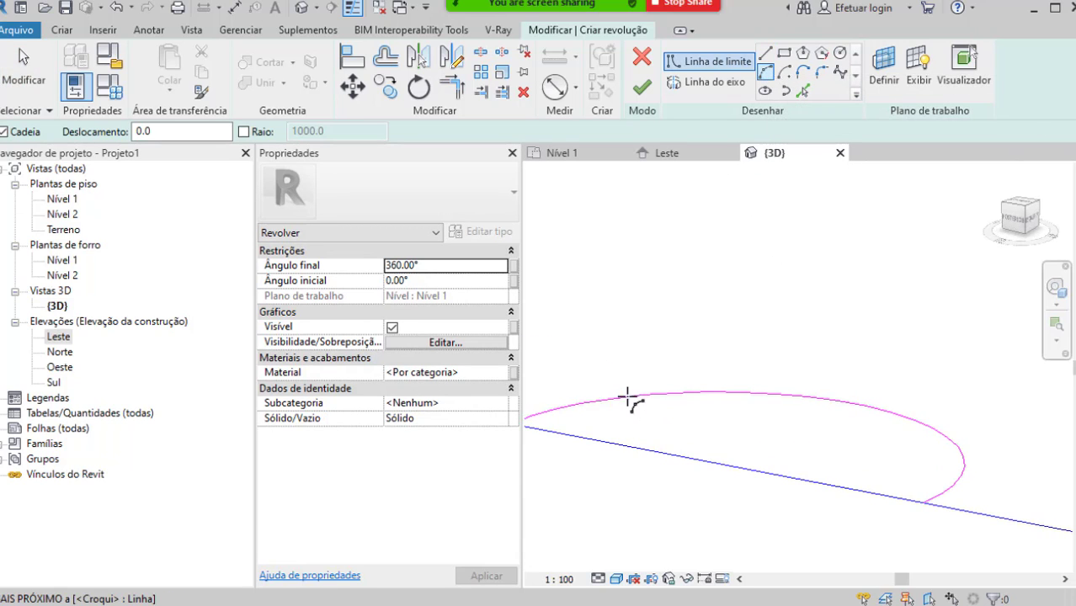
click(628, 396)
scroll(637, 394, up, 2)
click(638, 394)
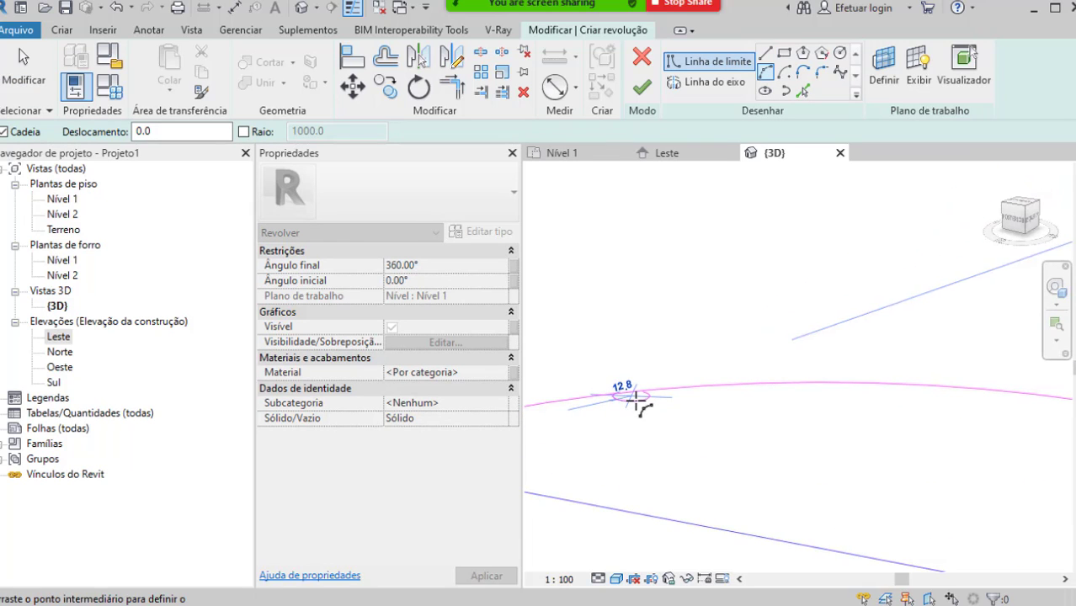
click(637, 401)
middle_drag(788, 425, 648, 442)
key(Escape)
key(Escape)
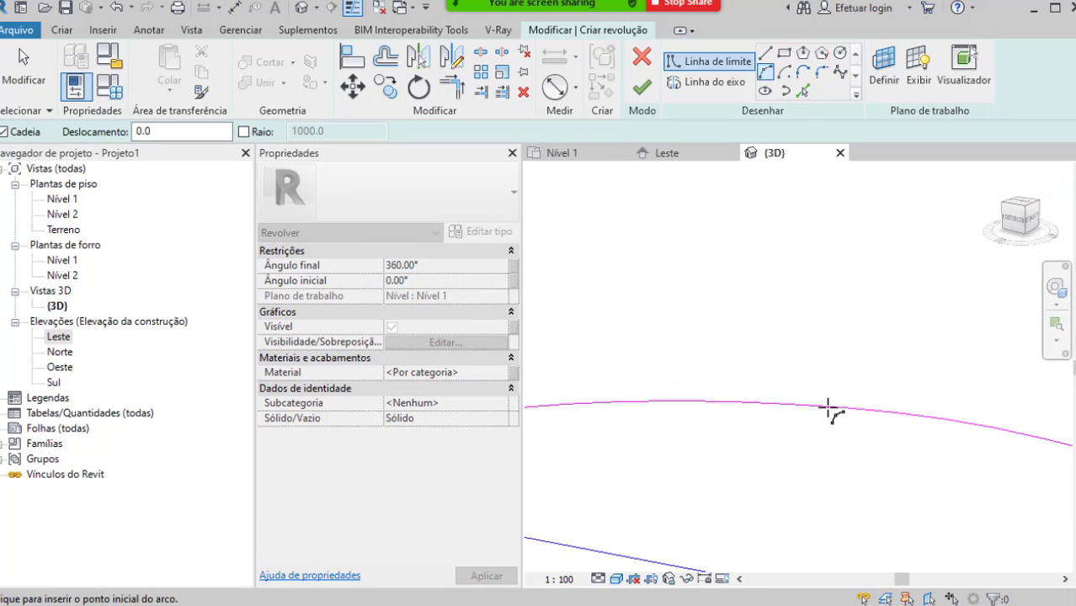
Step: Add a second small inward arc on the semicircle's boundary, farther along toward the wall
click(828, 409)
click(866, 410)
click(852, 423)
scroll(843, 474, down, 2)
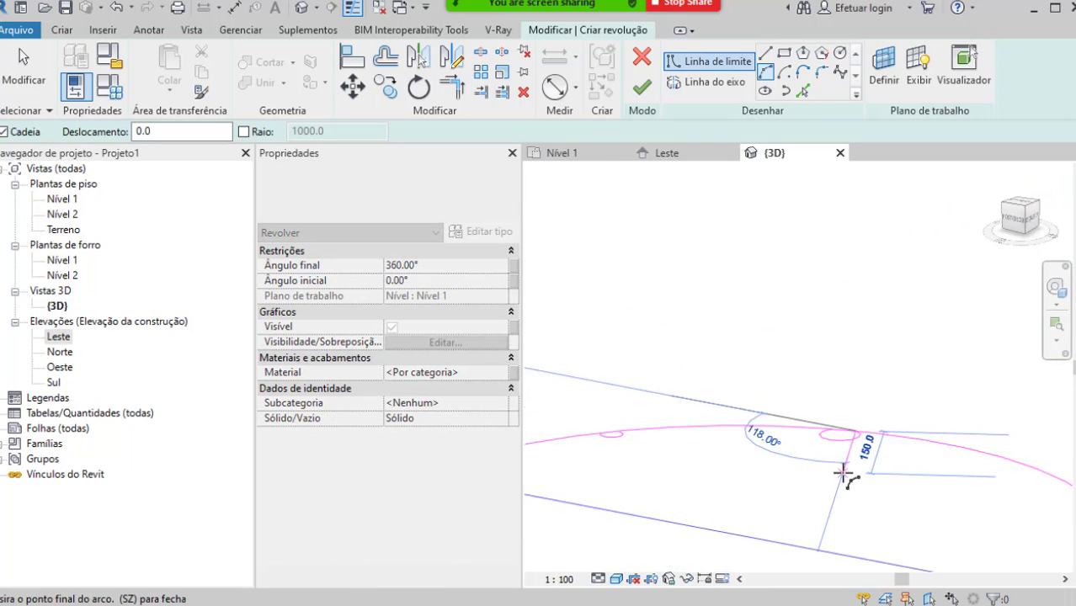
Step: Add a third small inward arc on the semicircle's boundary, near its end closest to the wall
middle_drag(843, 473, 766, 399)
key(Escape)
click(965, 396)
click(983, 407)
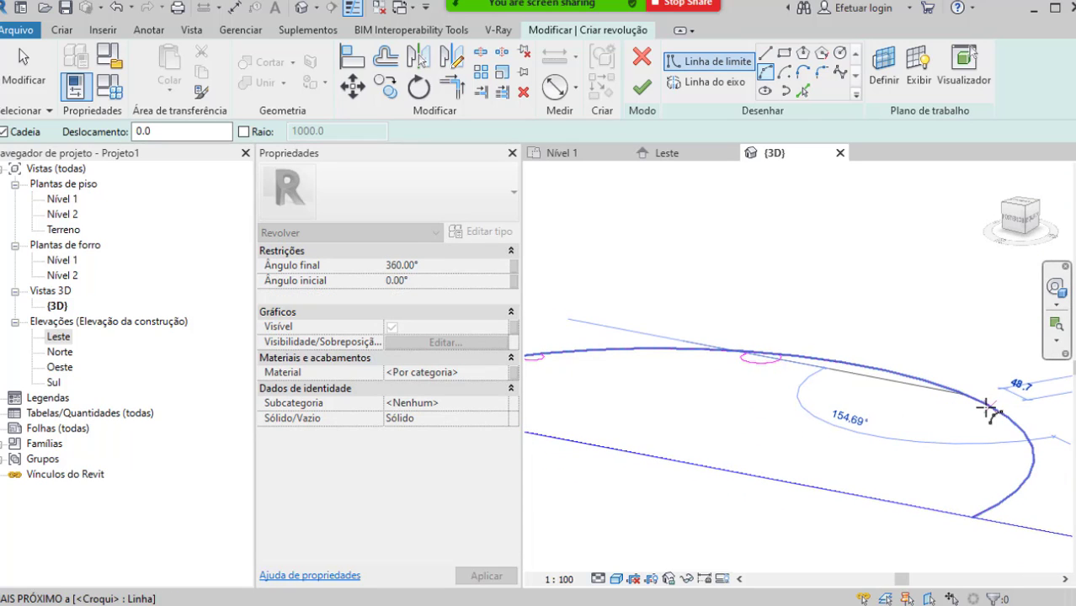
scroll(973, 408, up, 3)
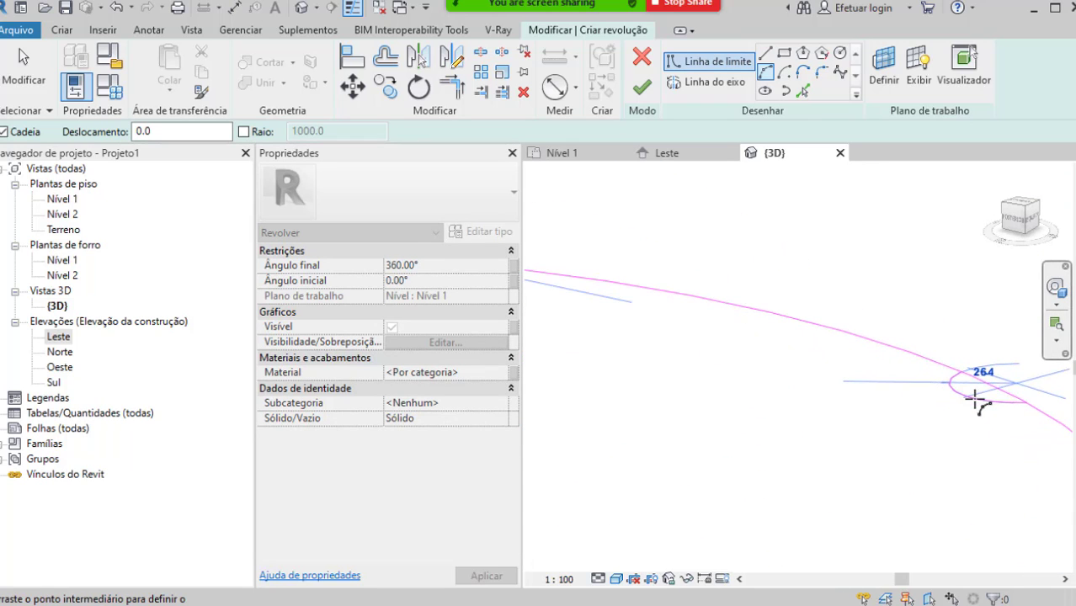
click(981, 403)
scroll(949, 456, down, 3)
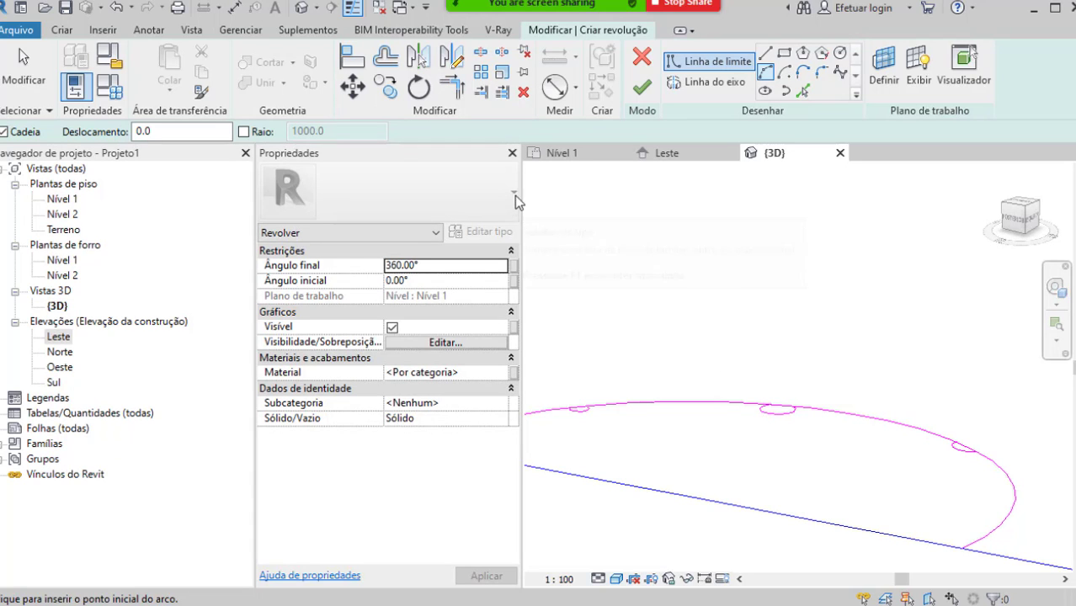
Step: Split the semicircle at both ends of the outermost small arc with Excluir segmento interno enabled, removing the piece between them
click(492, 60)
scroll(569, 312, up, 4)
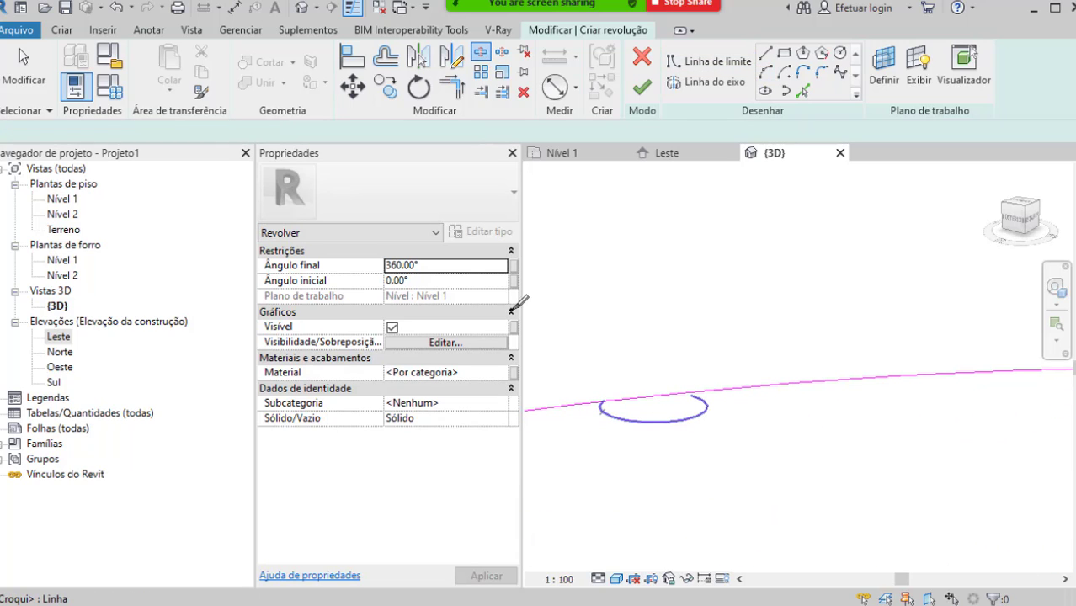
click(169, 133)
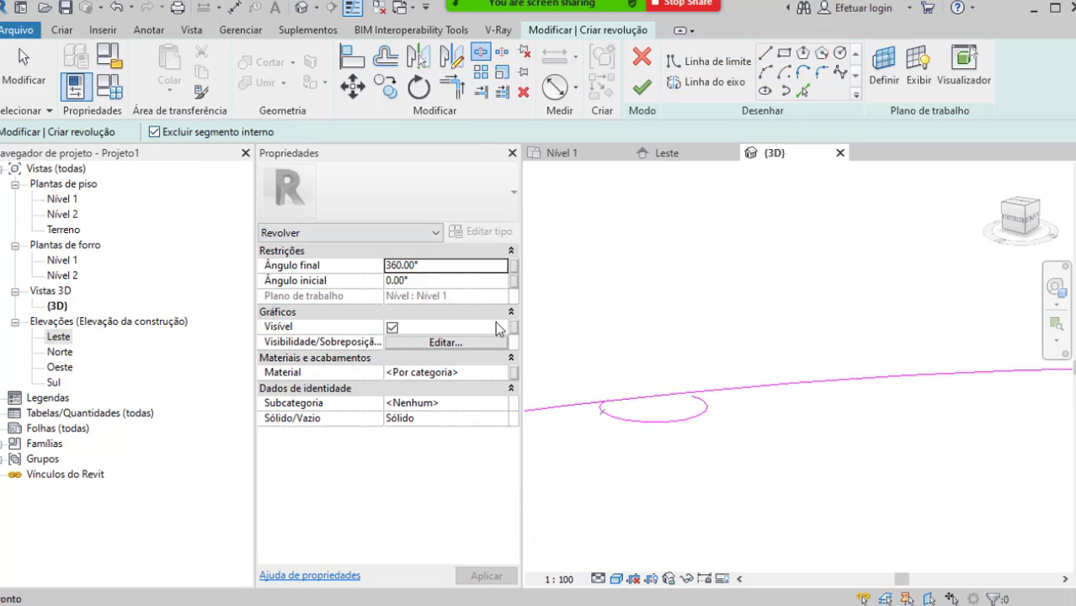
scroll(576, 362, up, 1)
click(613, 413)
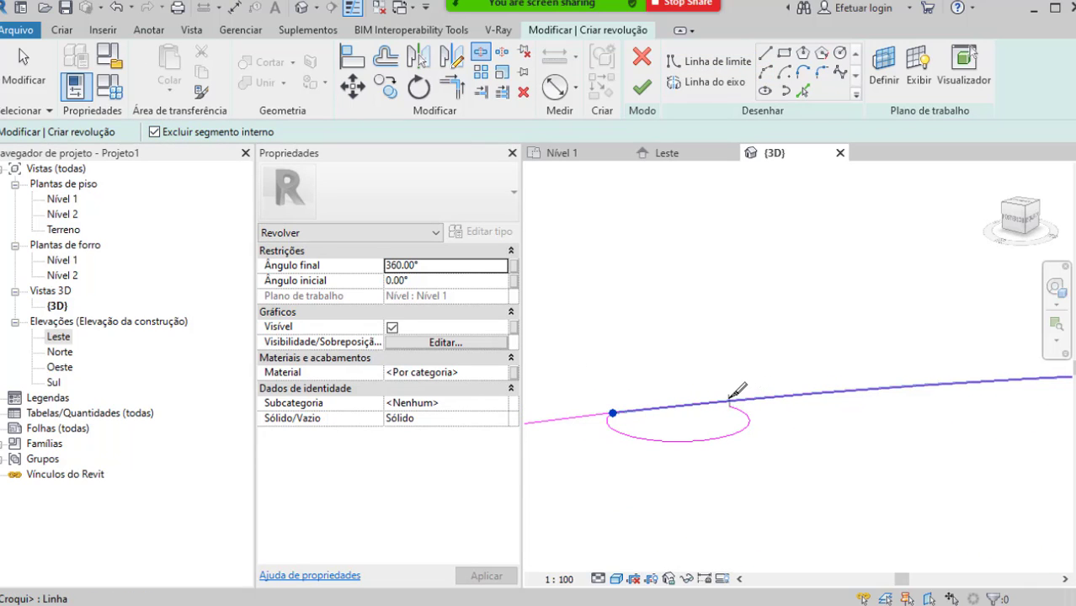
click(714, 403)
scroll(674, 410, down, 2)
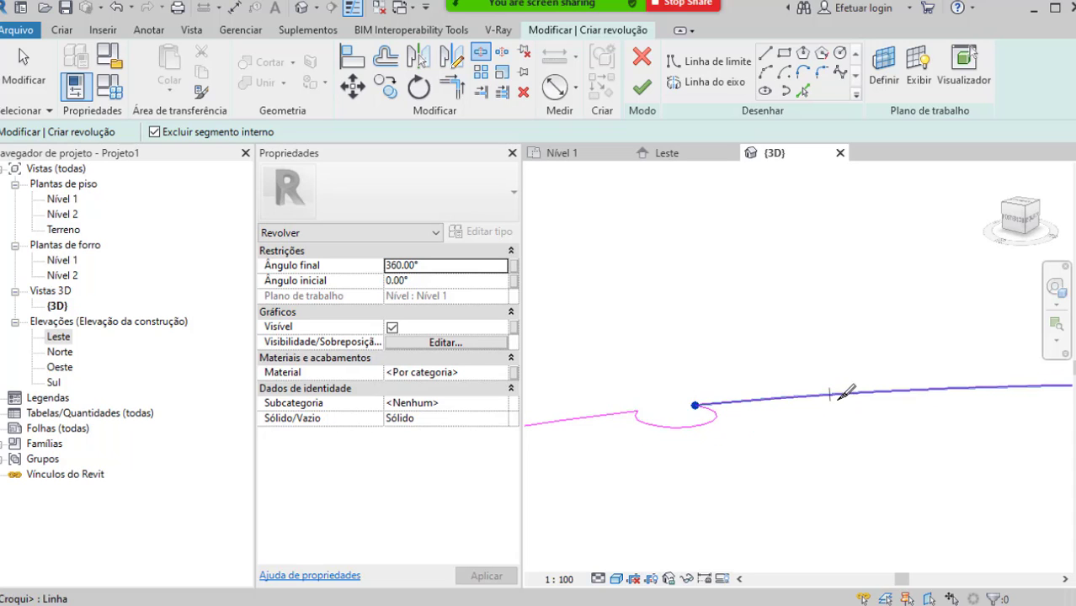
Step: Split the semicircle at both ends of the middle small arc, removing the boundary piece between them
middle_drag(891, 404, 741, 377)
middle_drag(968, 373, 802, 392)
scroll(803, 392, up, 4)
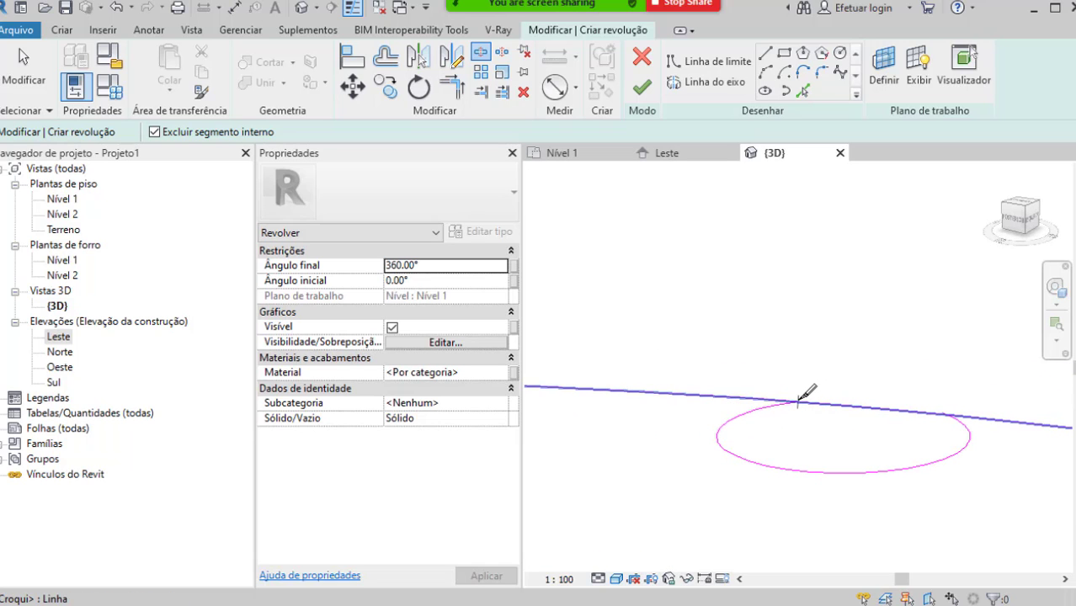
click(799, 401)
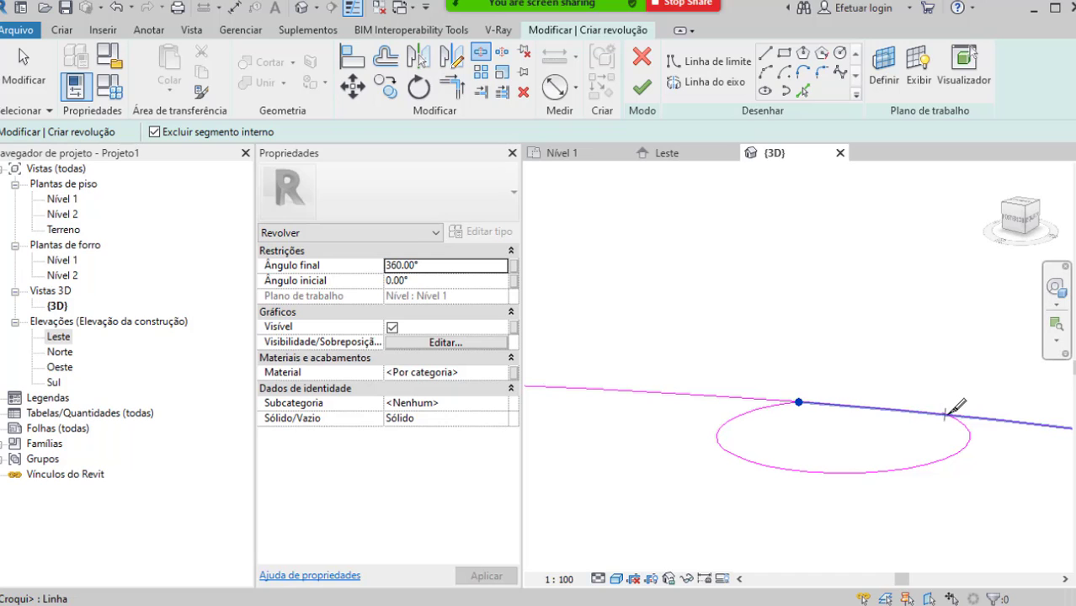
click(947, 413)
scroll(901, 407, down, 2)
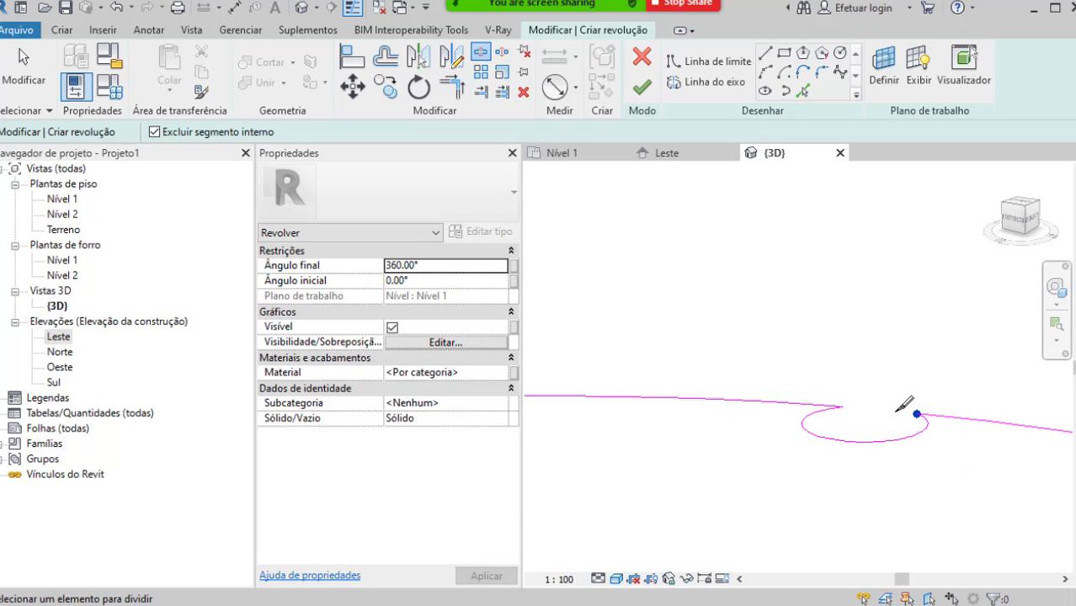
Step: Split the semicircle at both ends of the small arc nearest the wall to remove the inner segment, and end the split command
middle_drag(980, 426, 662, 343)
scroll(666, 345, down, 2)
middle_drag(846, 425, 742, 408)
scroll(868, 393, up, 4)
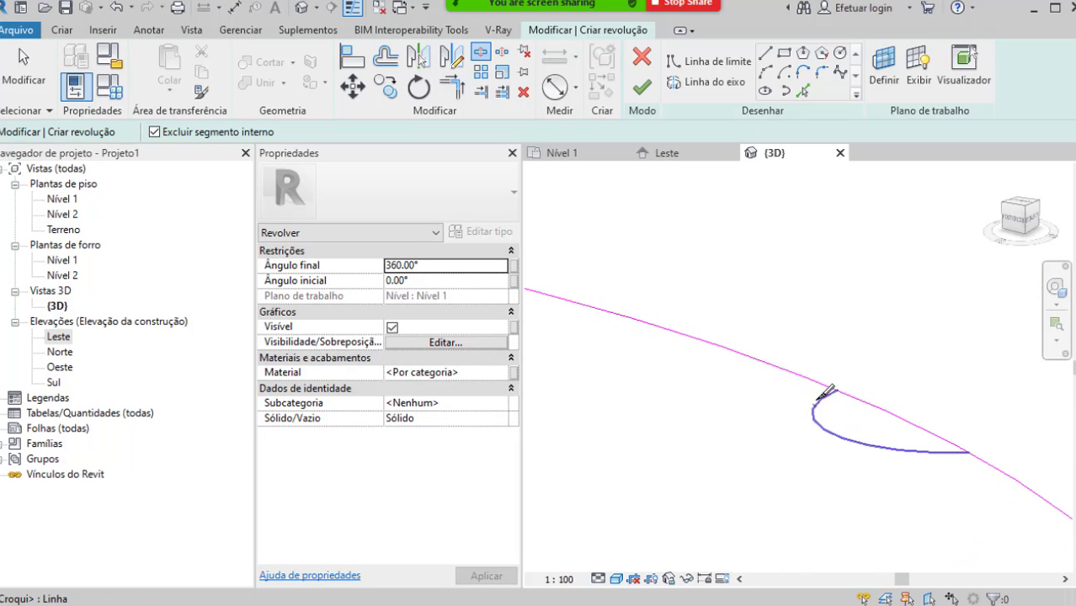
click(838, 391)
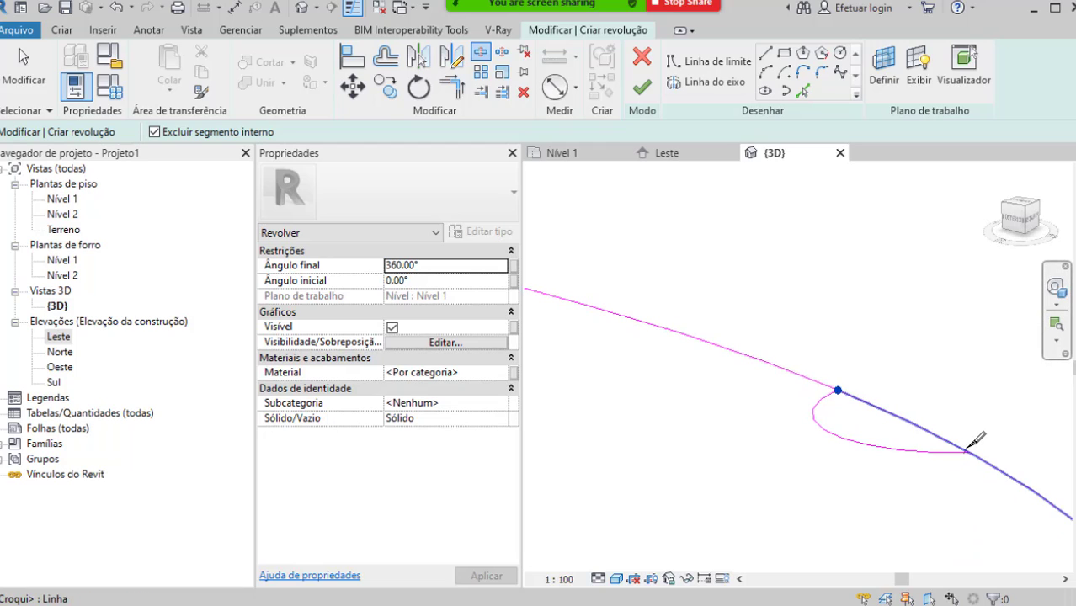
click(969, 453)
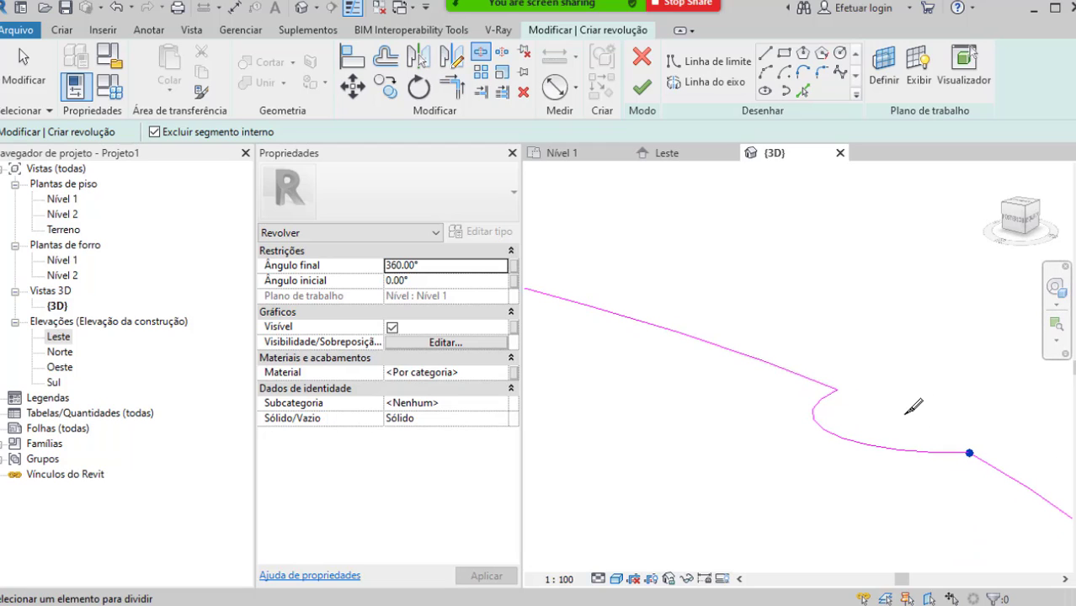
key(Escape)
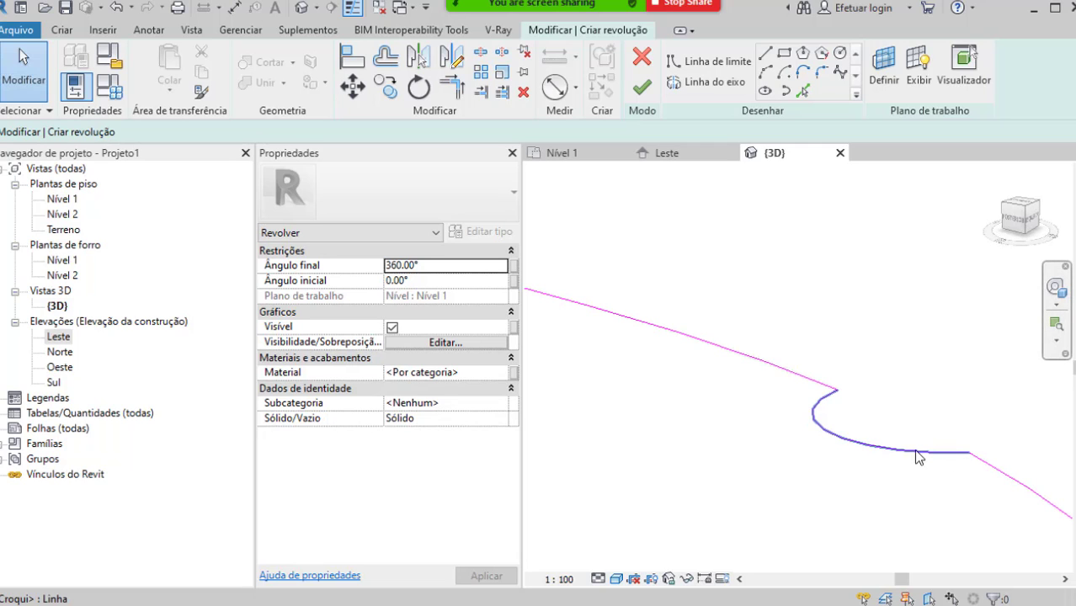
Step: Try to finish the revolve sketch with the notched semicircular profile
scroll(822, 448, down, 6)
middle_drag(809, 442, 890, 438)
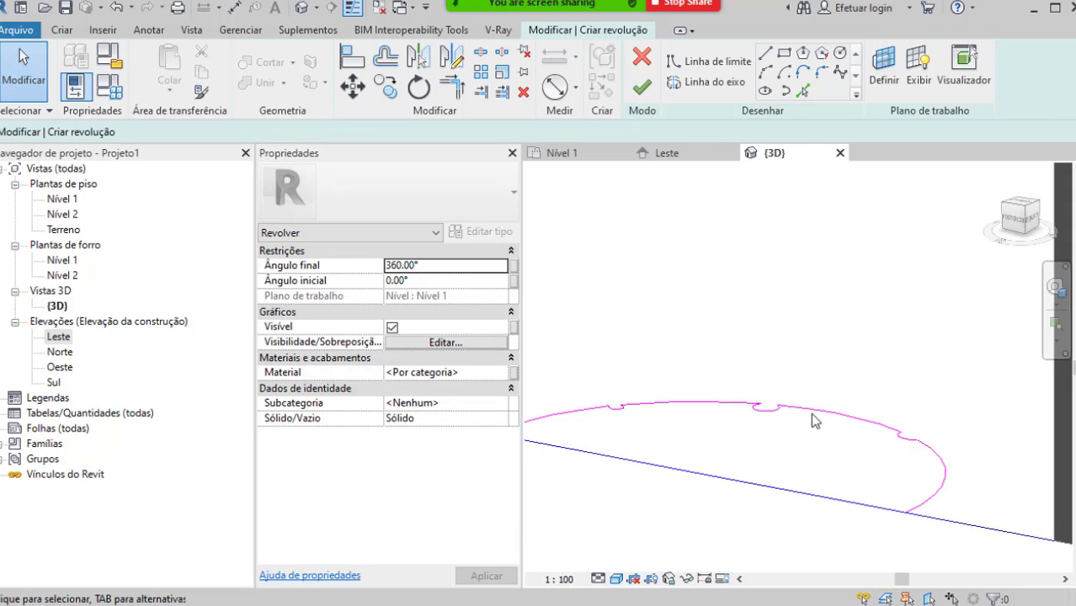
click(642, 87)
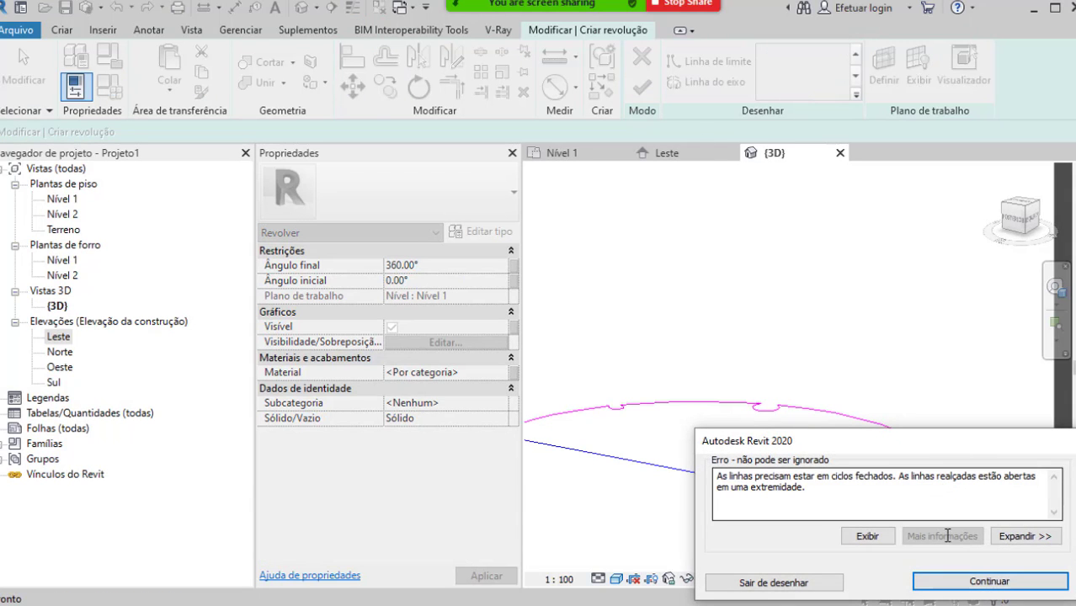
click(1017, 579)
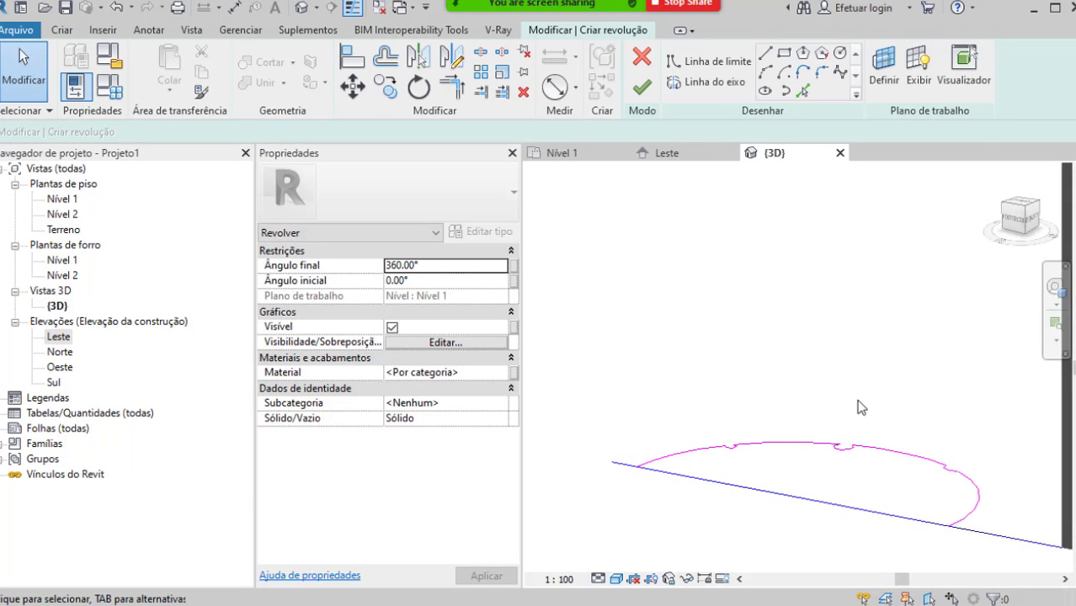
Step: Close the profile with a straight boundary line along the axis between the semicircle's ends, and finish the 360° revolve
key(l)
key(i)
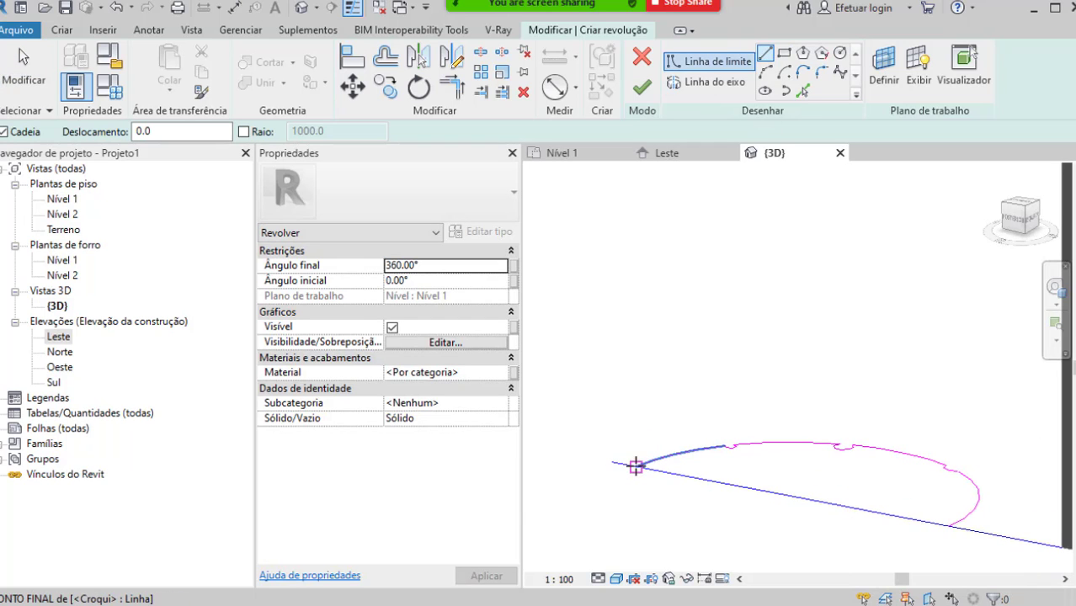
click(636, 464)
click(951, 525)
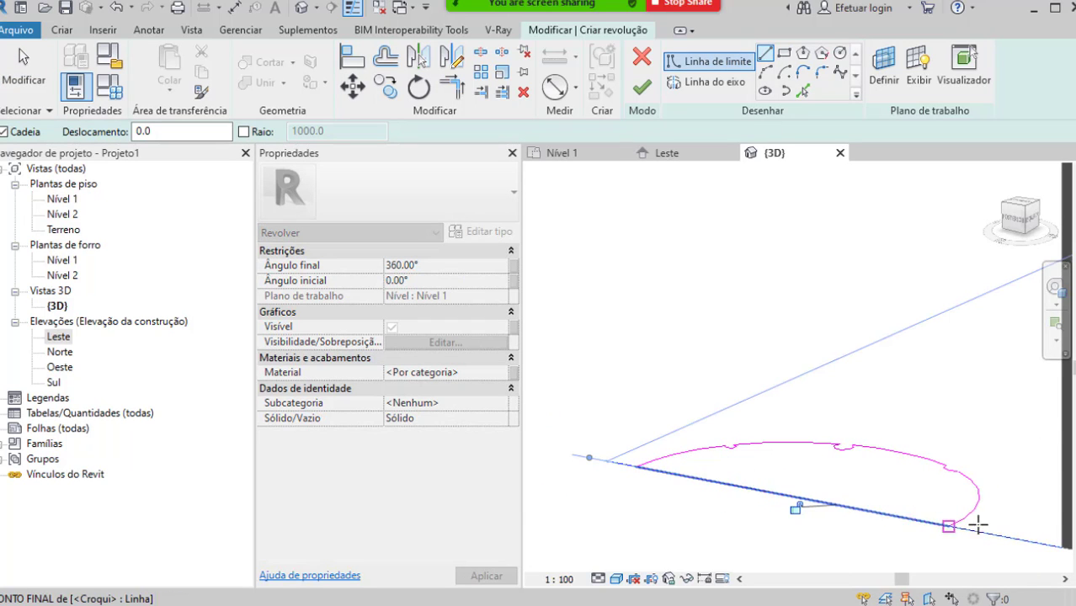
key(Escape)
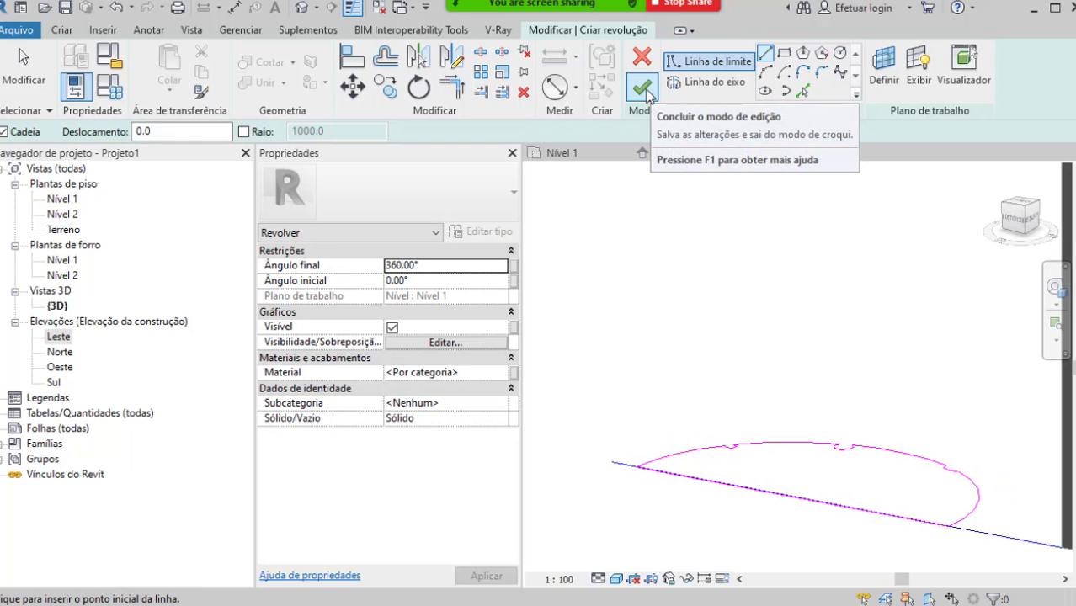
click(652, 91)
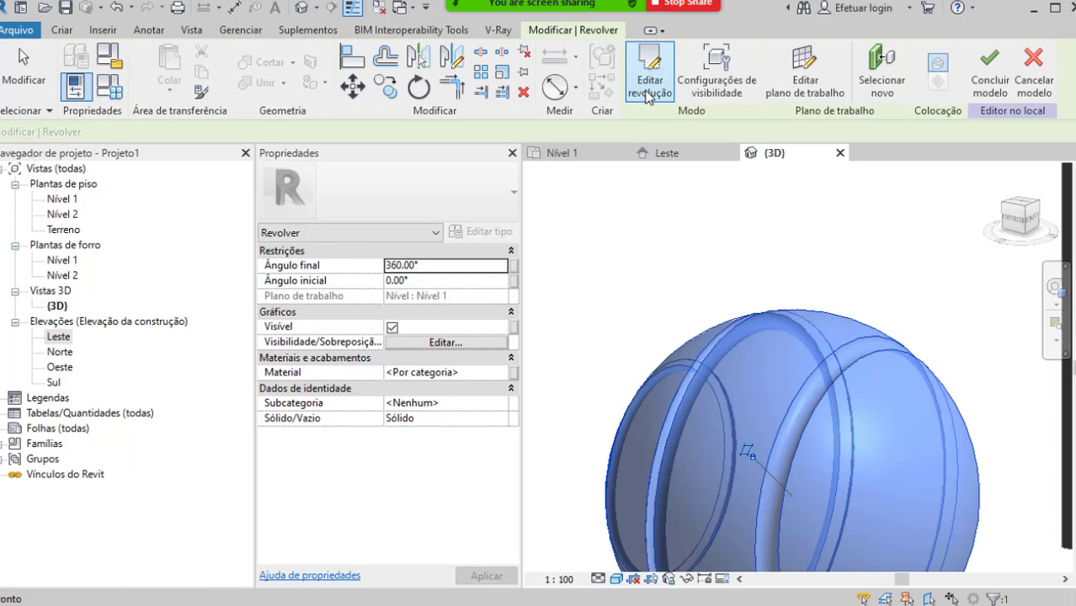
Step: Disassociate the revolved sphere from its Nível 1 work plane
scroll(712, 288, down, 3)
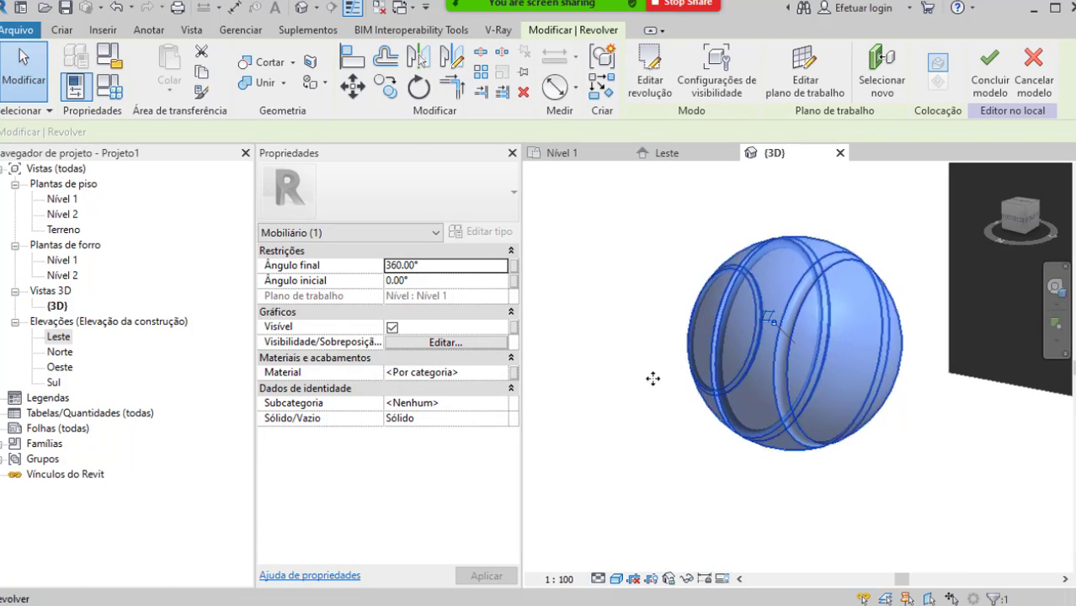
click(801, 86)
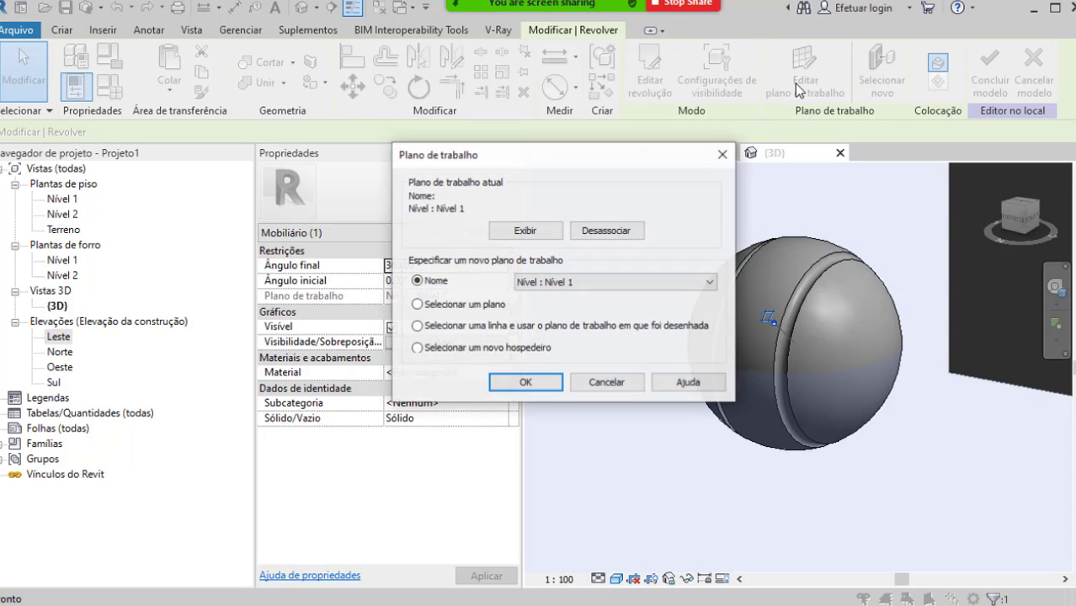
click(600, 236)
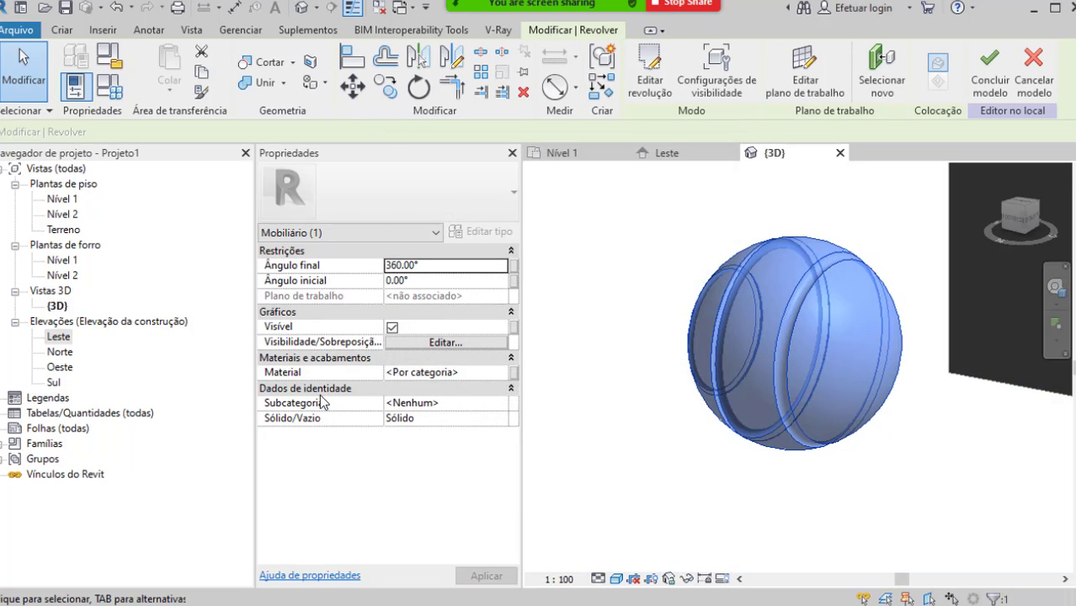
Step: Assign the material Concreto, Moldado in loco to the sphere and finish the in-place model
click(447, 377)
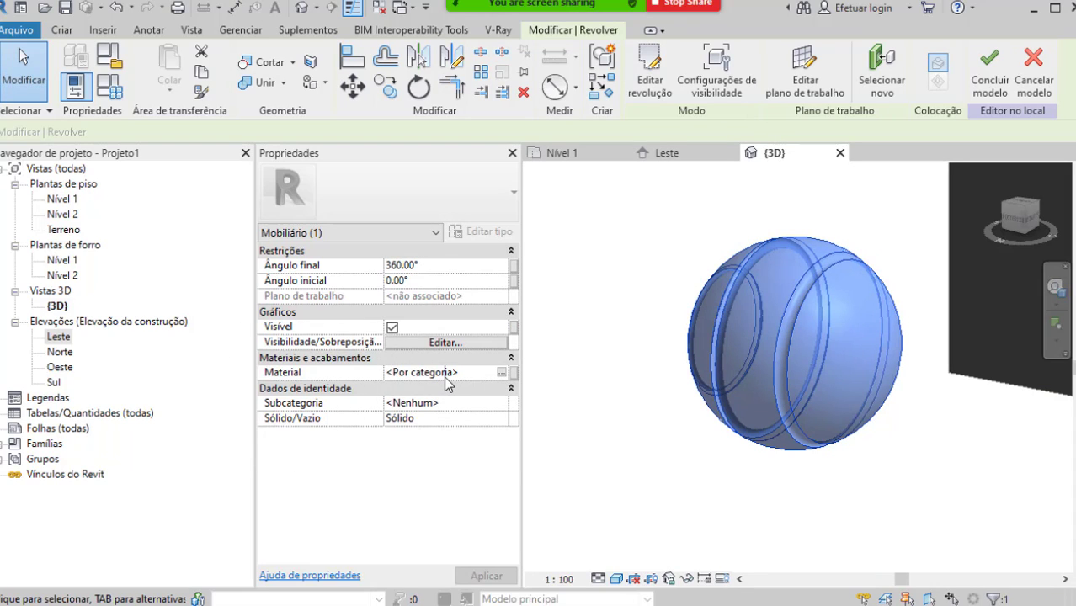
click(502, 374)
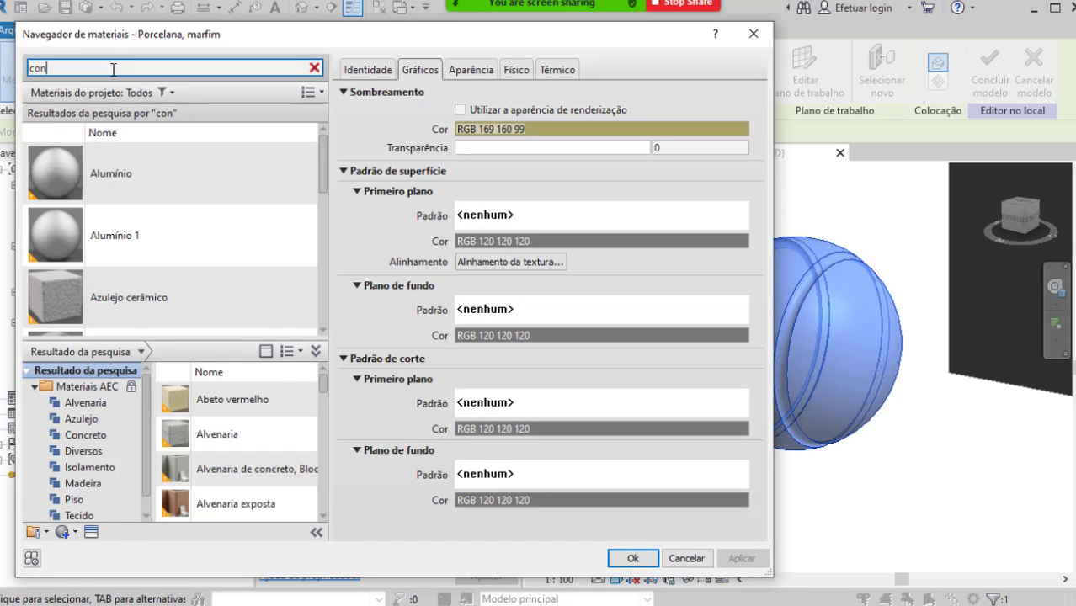
text(cre)
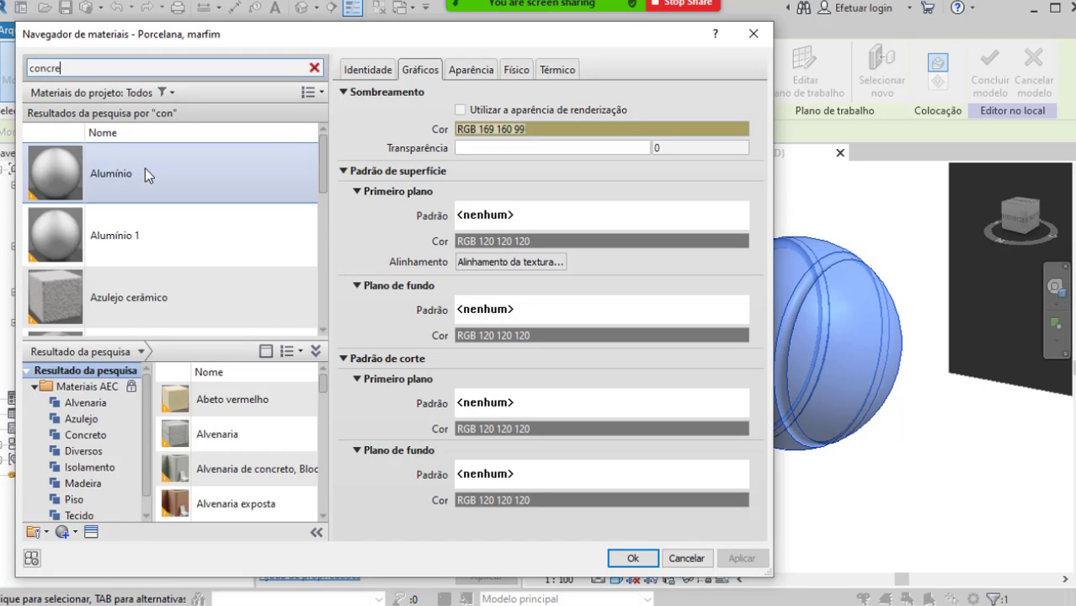
click(212, 298)
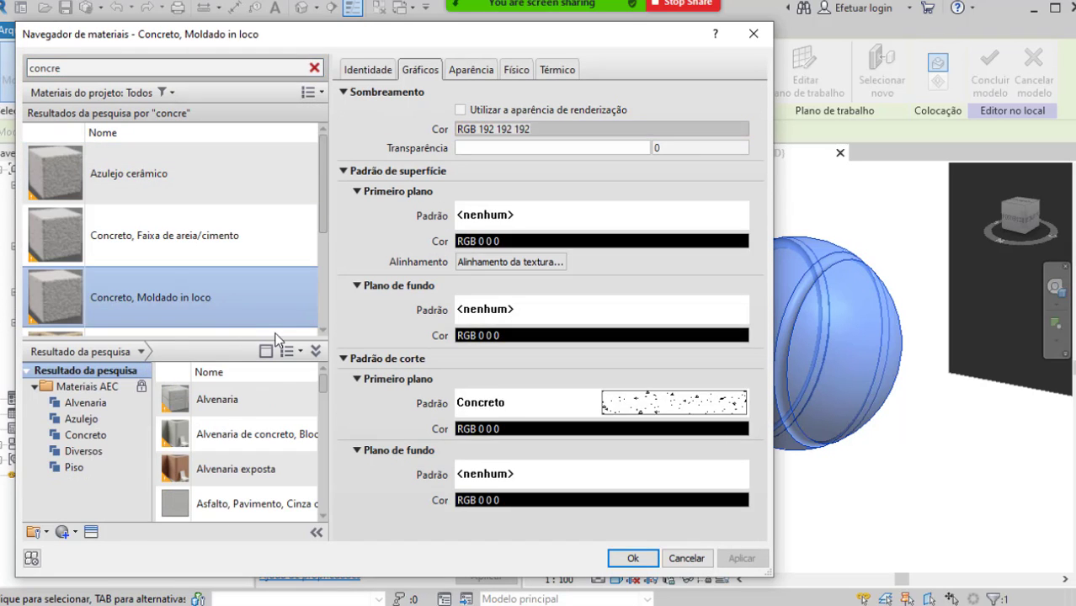
click(633, 558)
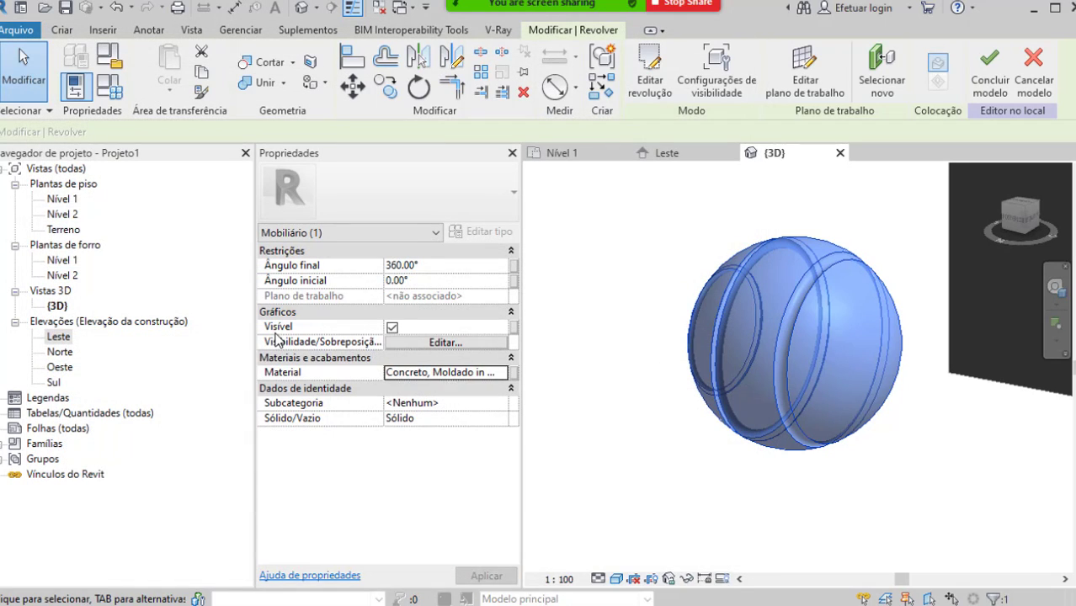
click(990, 72)
Step: Move the finished sphere away from the wall to a spot beside the curved, open-ended gray component
scroll(862, 367, down, 5)
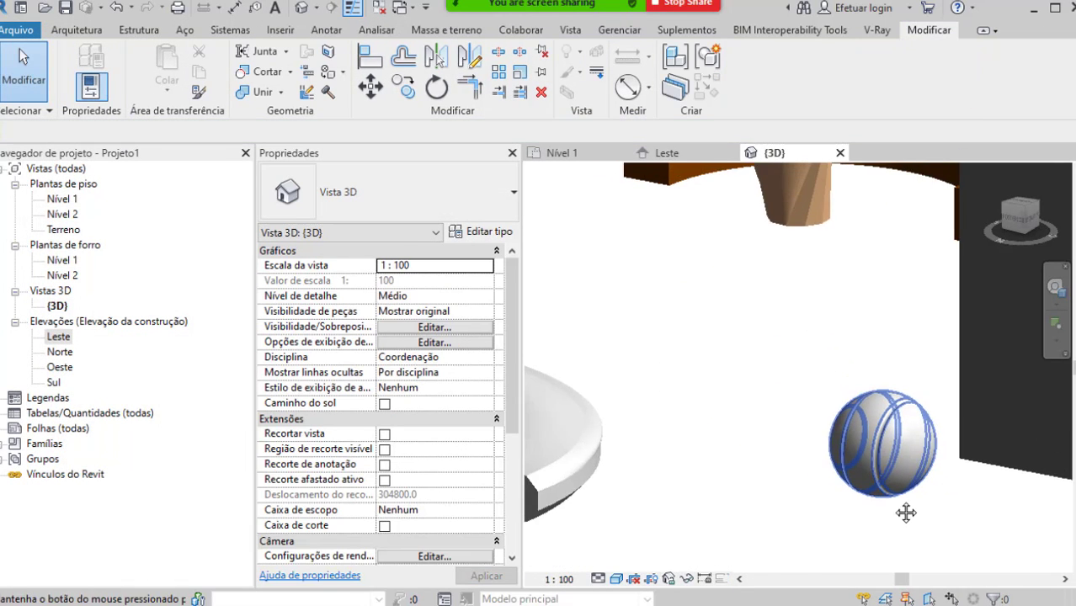
scroll(907, 510, up, 4)
middle_drag(900, 471, 922, 414)
click(926, 430)
click(926, 429)
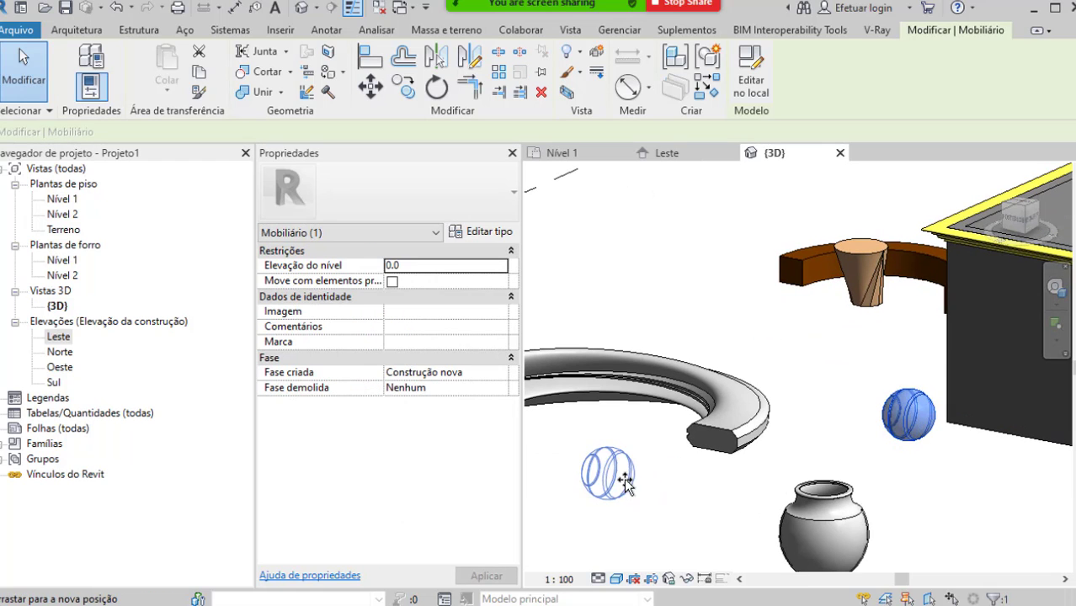
click(610, 460)
scroll(746, 538, down, 1)
middle_drag(745, 538, 828, 513)
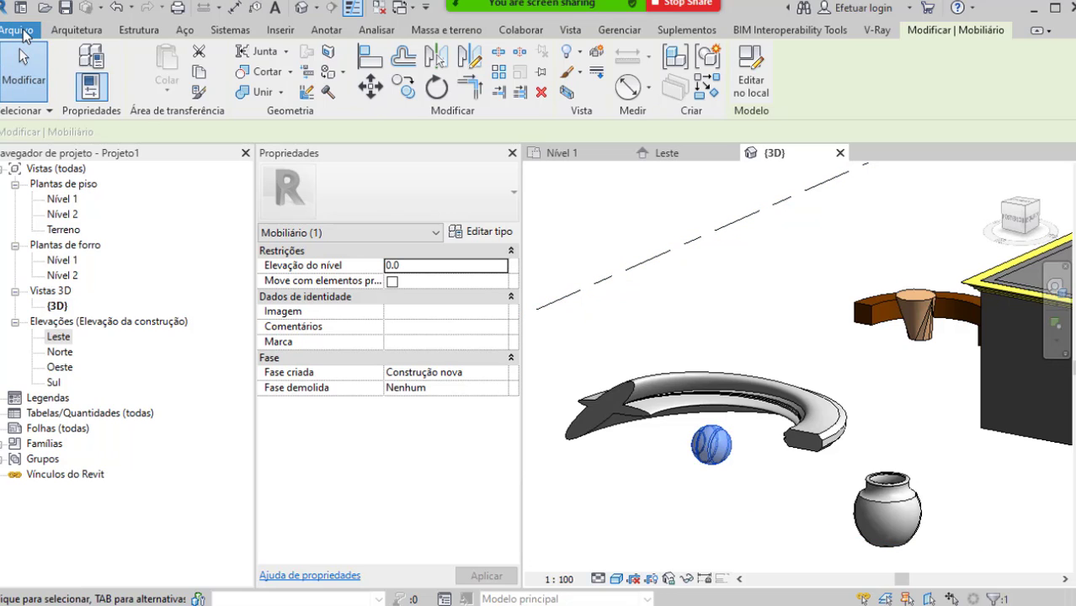
Step: Create a new family from the Modelo genérico métrico template
click(19, 30)
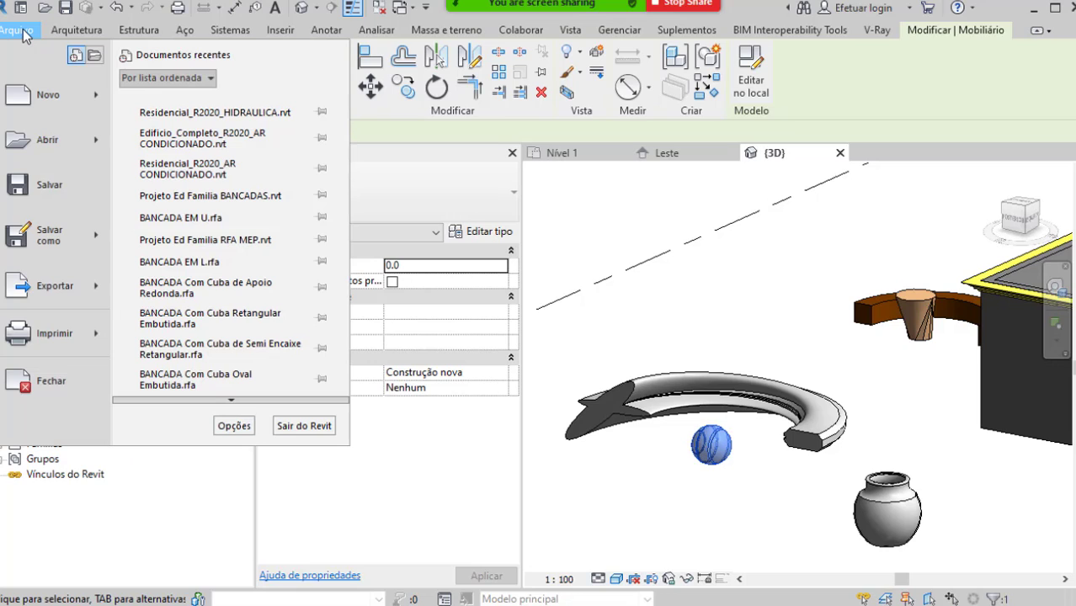
mouse_move(101, 94)
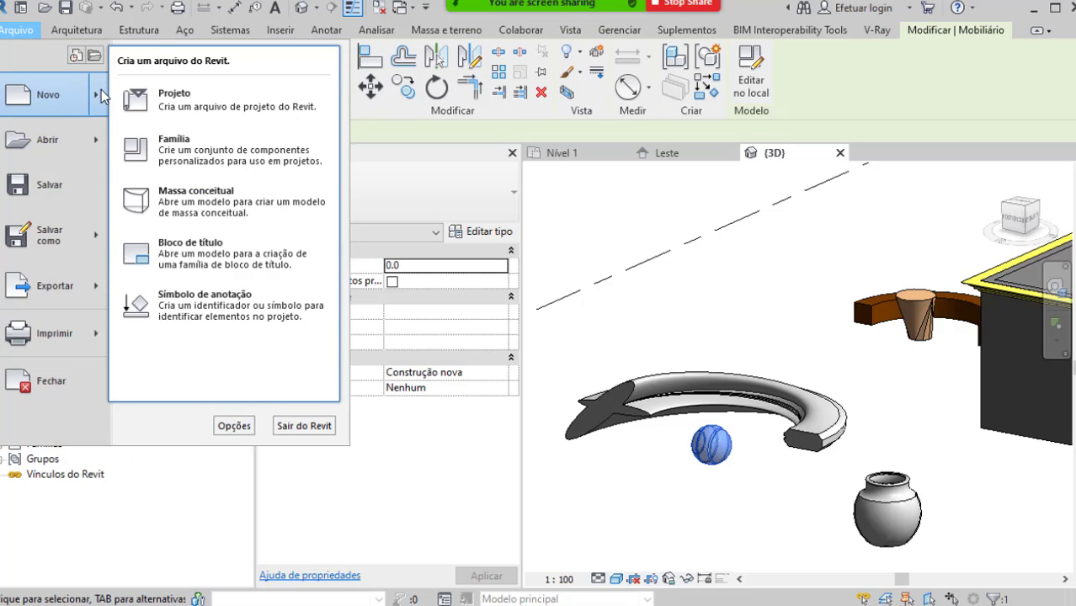
click(199, 154)
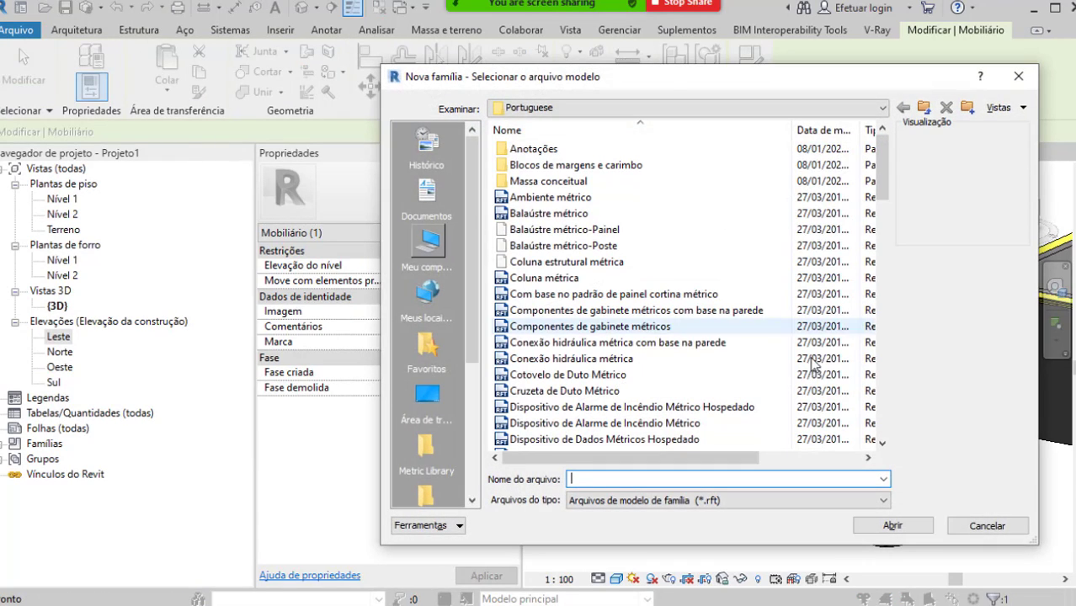
drag(673, 78, 369, 72)
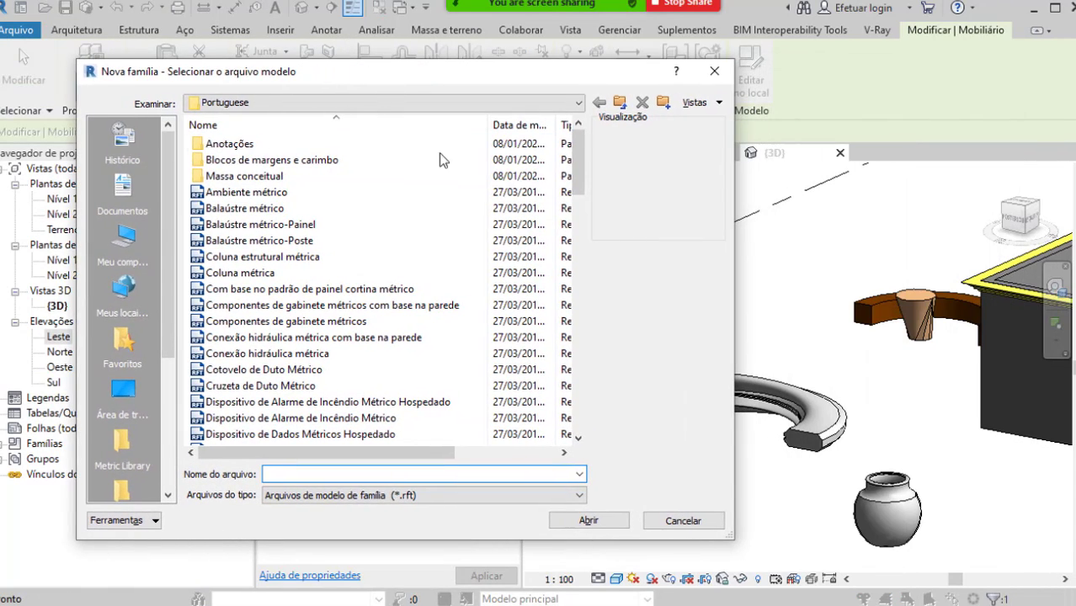
drag(579, 165, 593, 322)
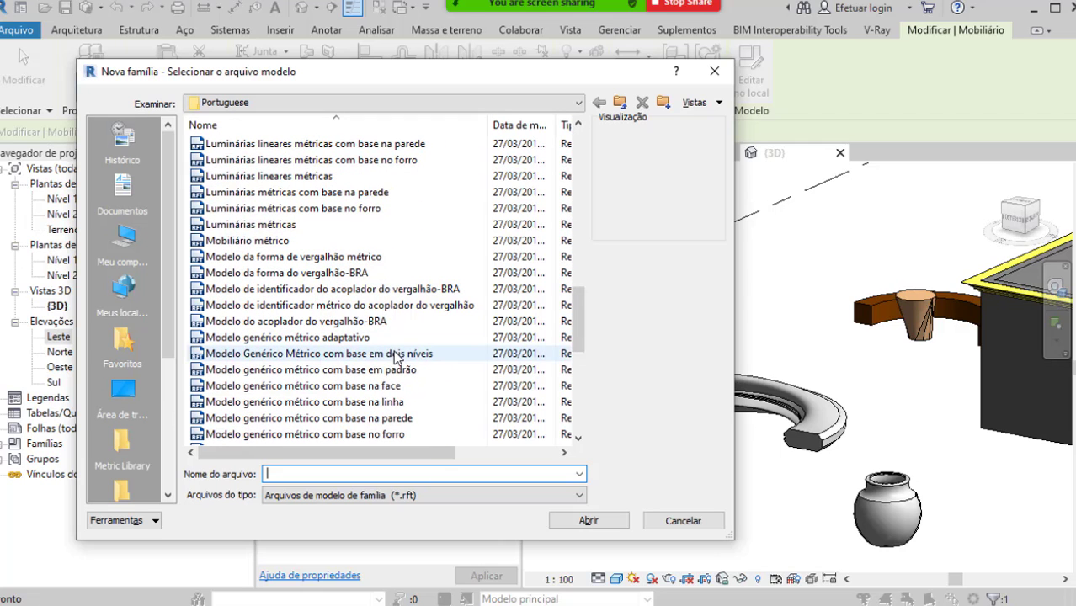
scroll(425, 362, down, 1)
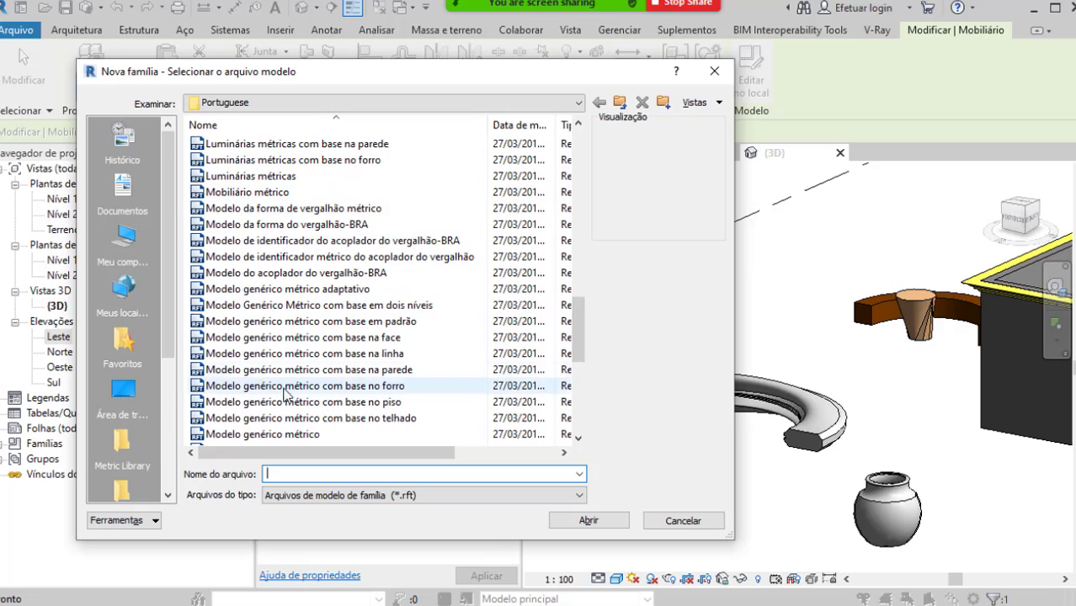
scroll(291, 396, down, 2)
click(286, 337)
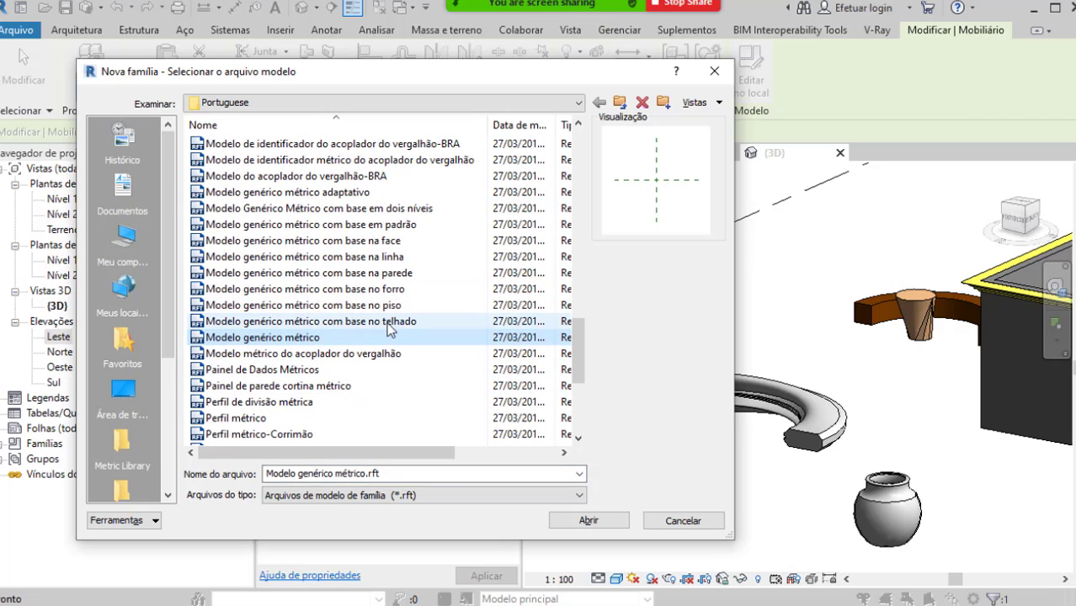
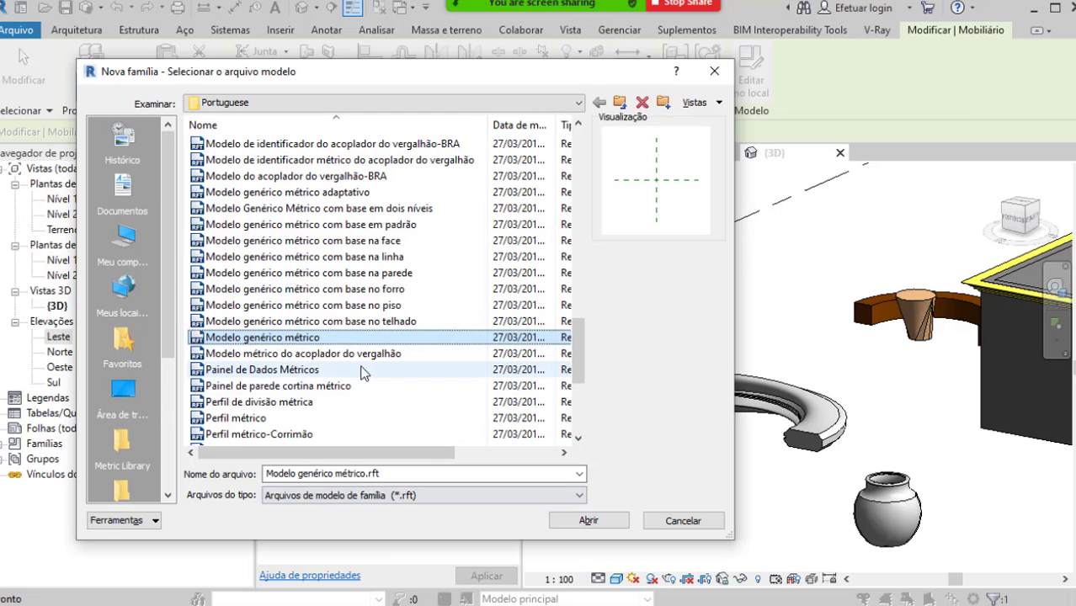
click(607, 524)
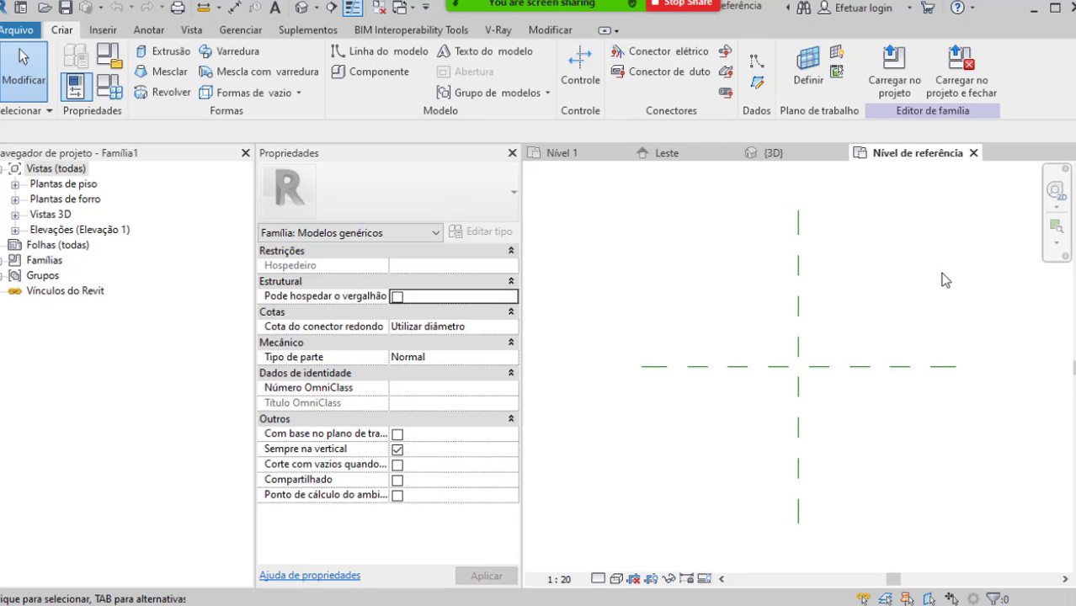
Step: Close the new family's Nível de referência view and return to the project's 3D view
middle_drag(750, 389, 633, 365)
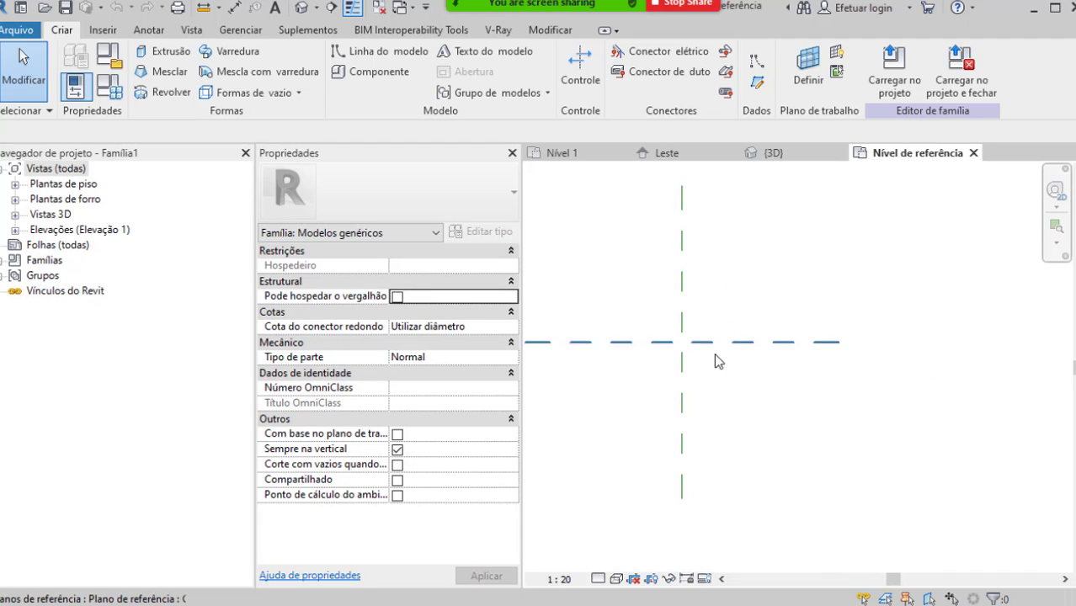
key(ctrl)
key(ctrl)
key(ctrl)
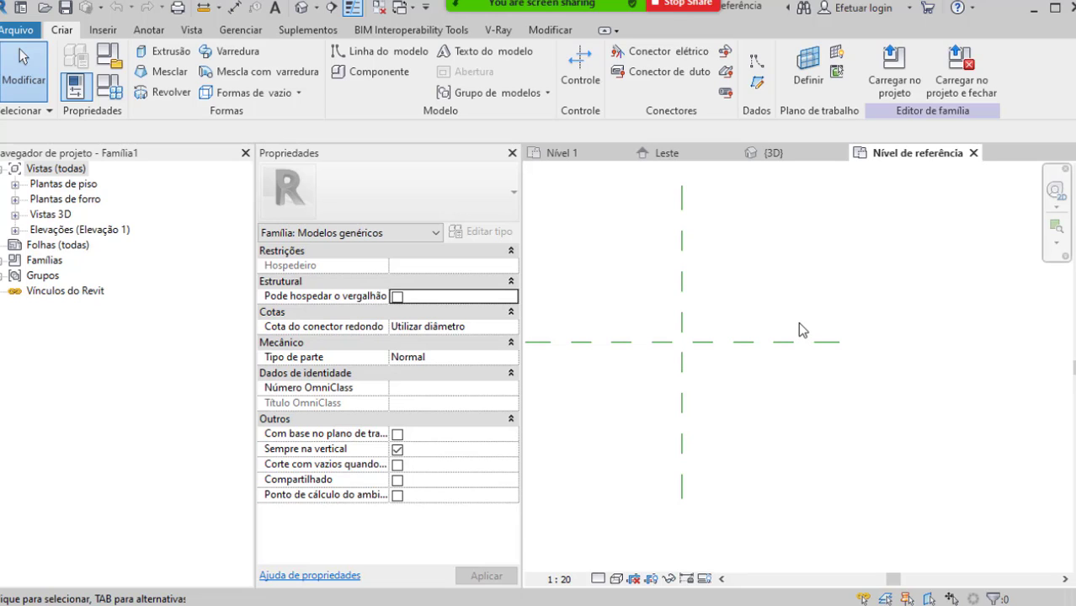
click(974, 153)
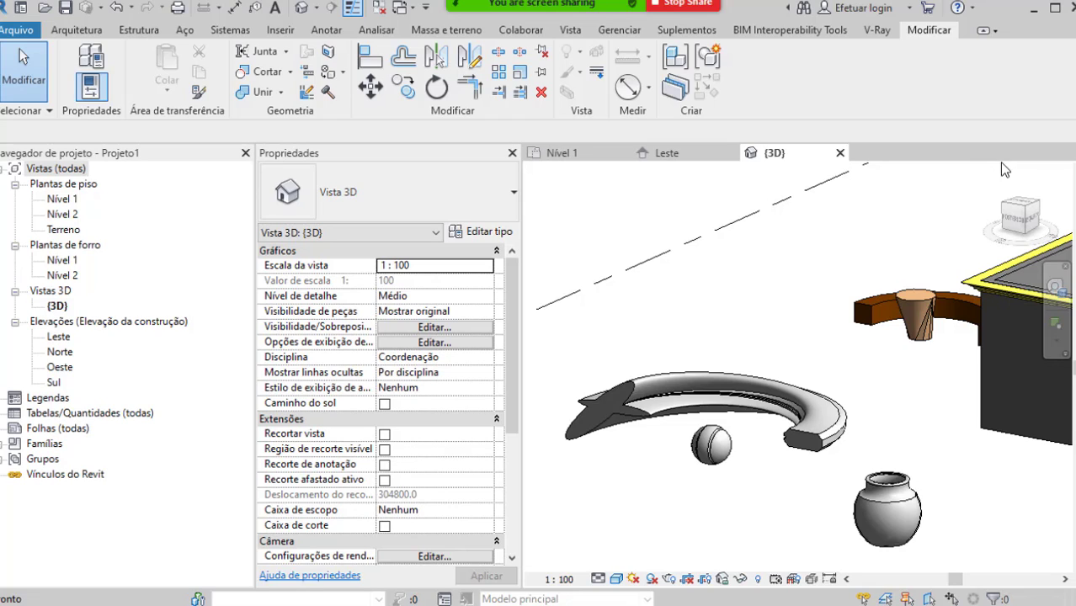
Step: Start another new family from the template file Modelo genérico métrico.rft
click(24, 32)
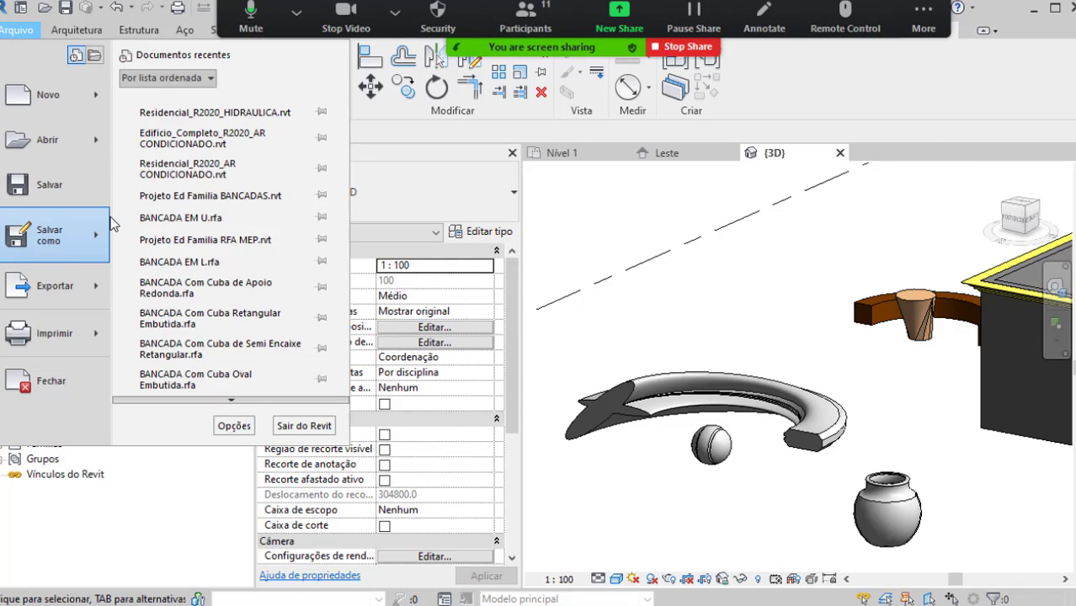
mouse_move(112, 224)
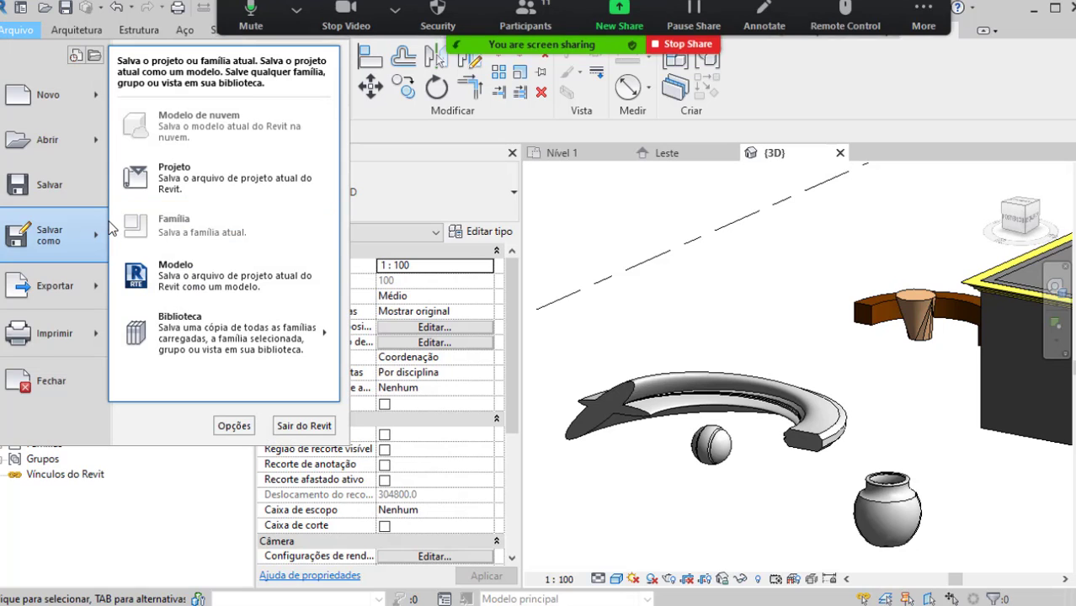
mouse_move(93, 101)
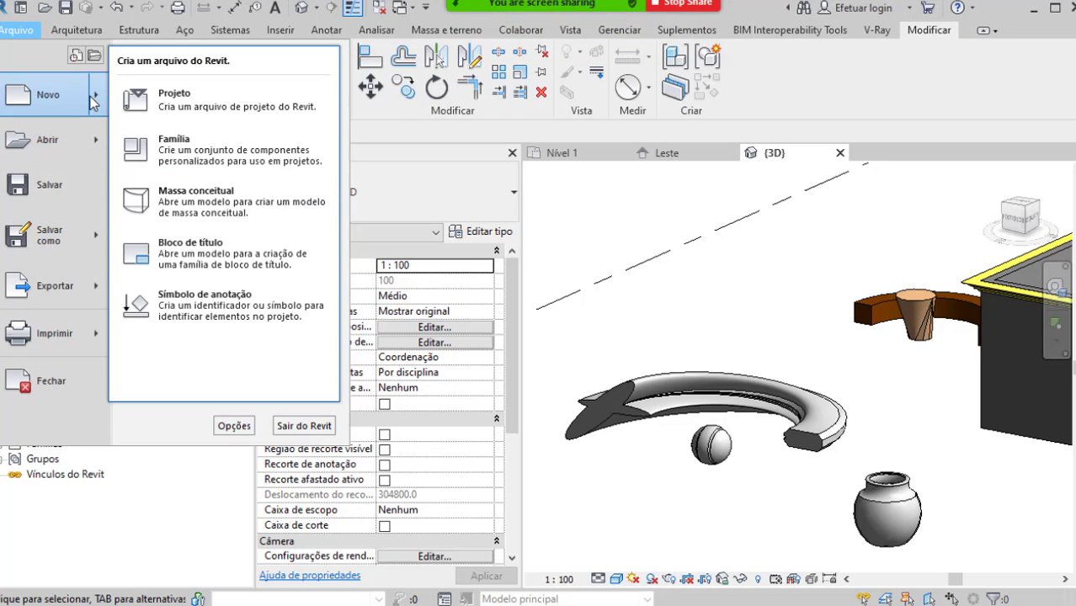
click(175, 163)
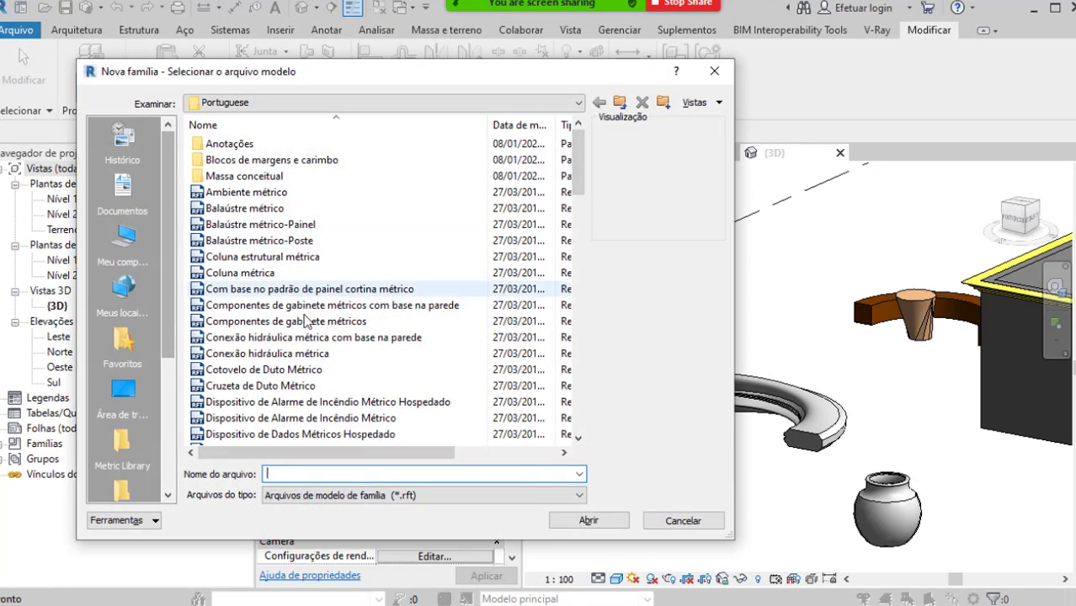
click(259, 337)
key(m)
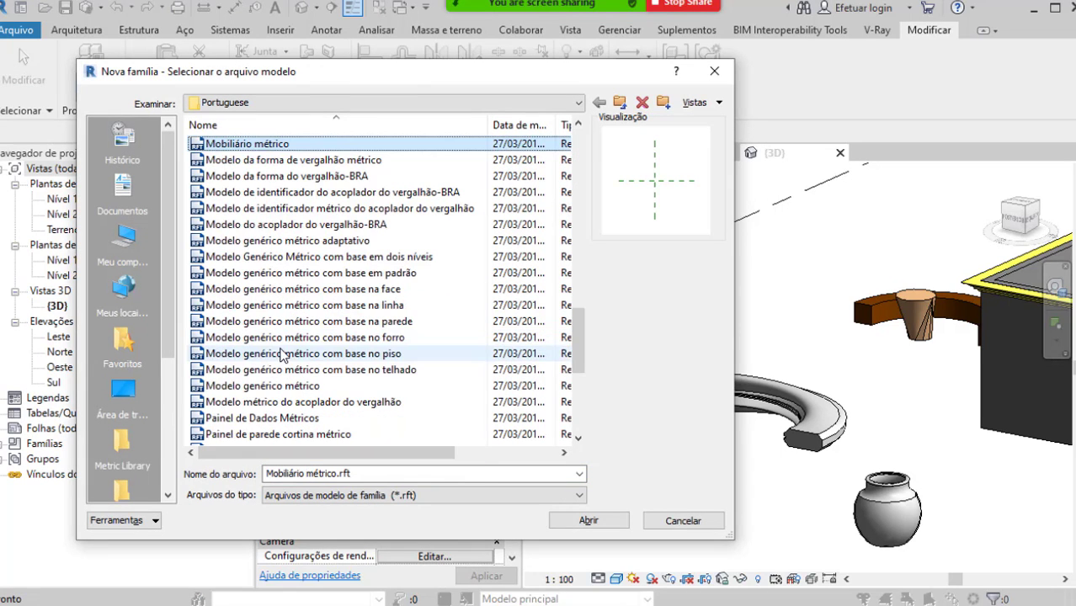
click(285, 386)
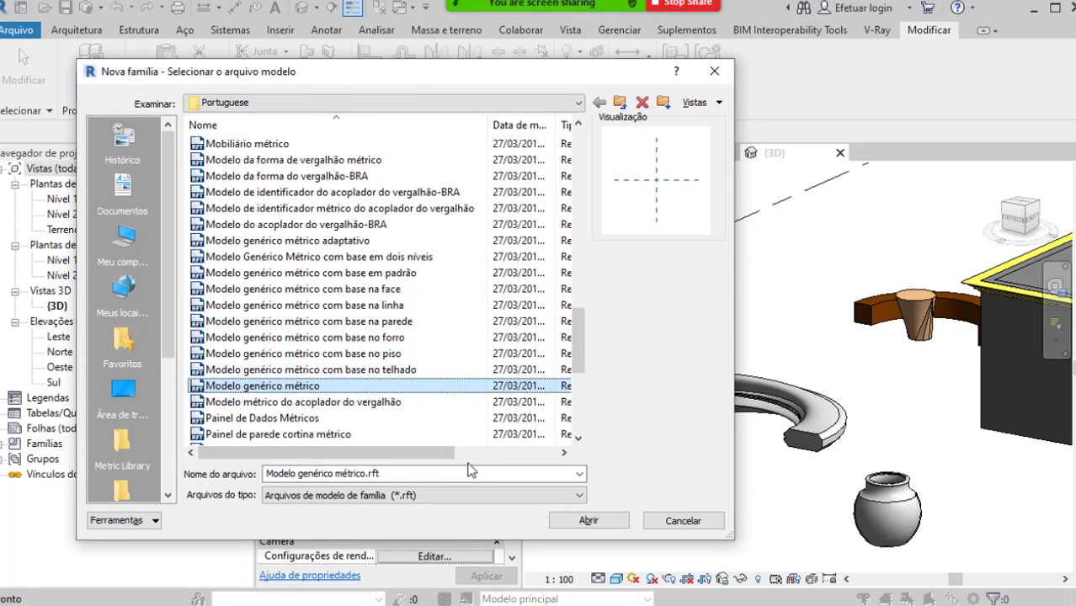
click(617, 520)
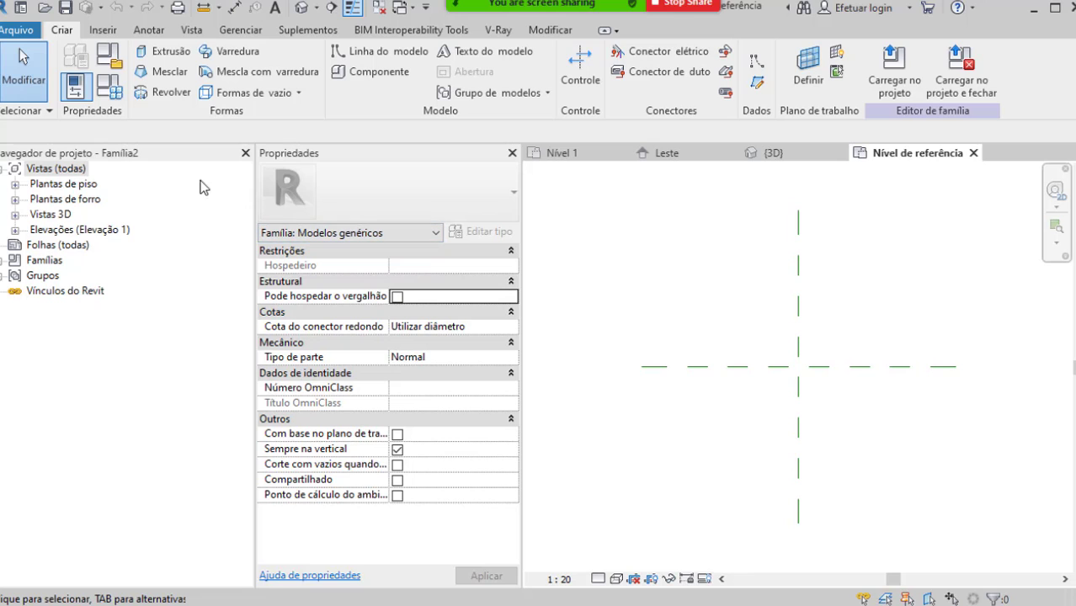
Step: Try the Mobiliário and Equipamento especial choices in the family category settings, leaving the category change unapplied
click(109, 57)
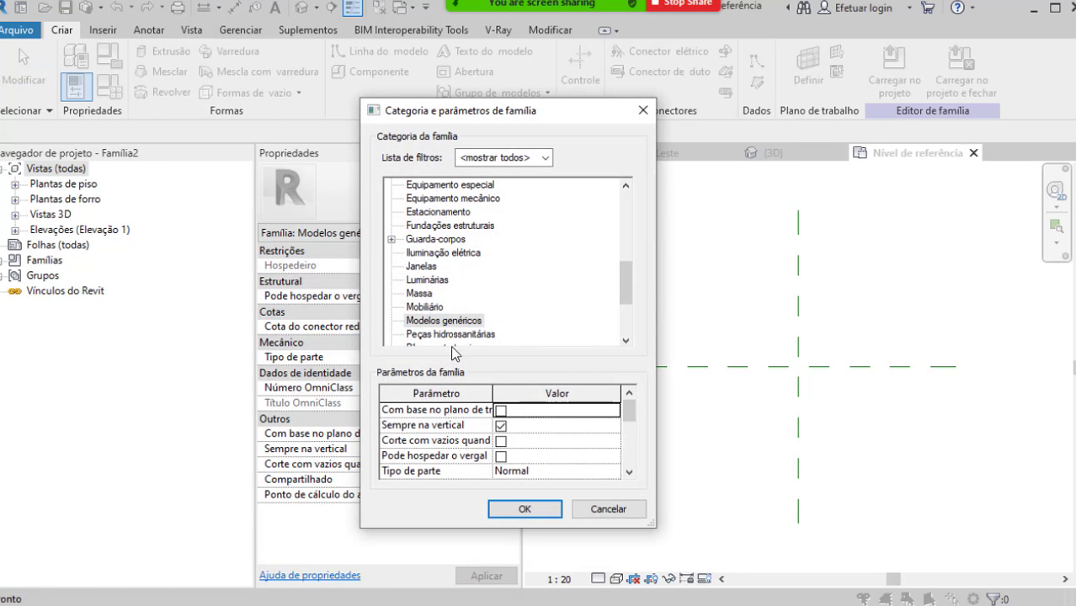
click(427, 308)
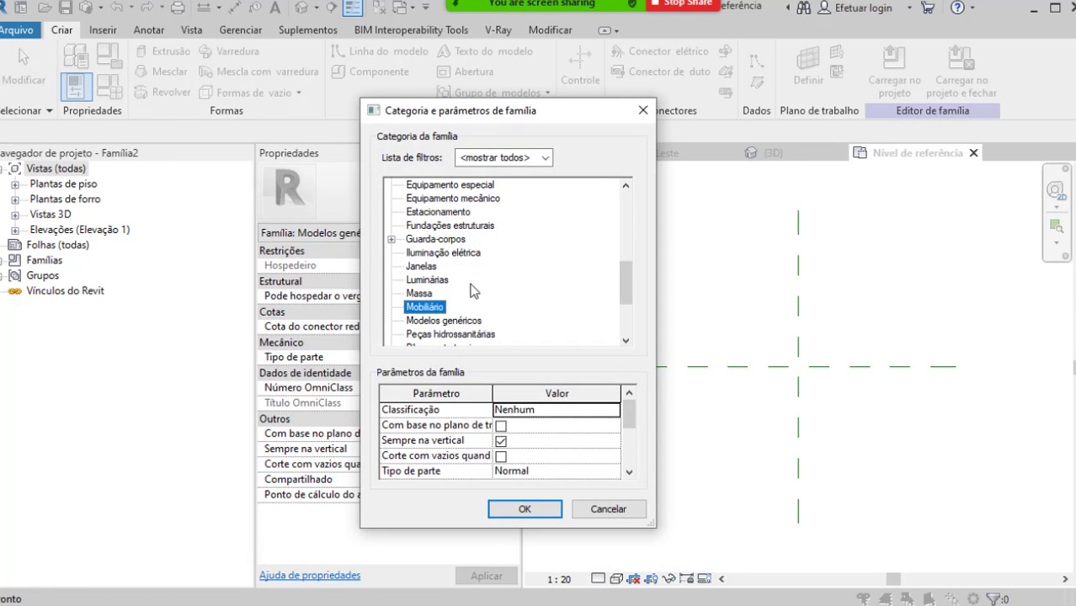
click(477, 200)
click(474, 187)
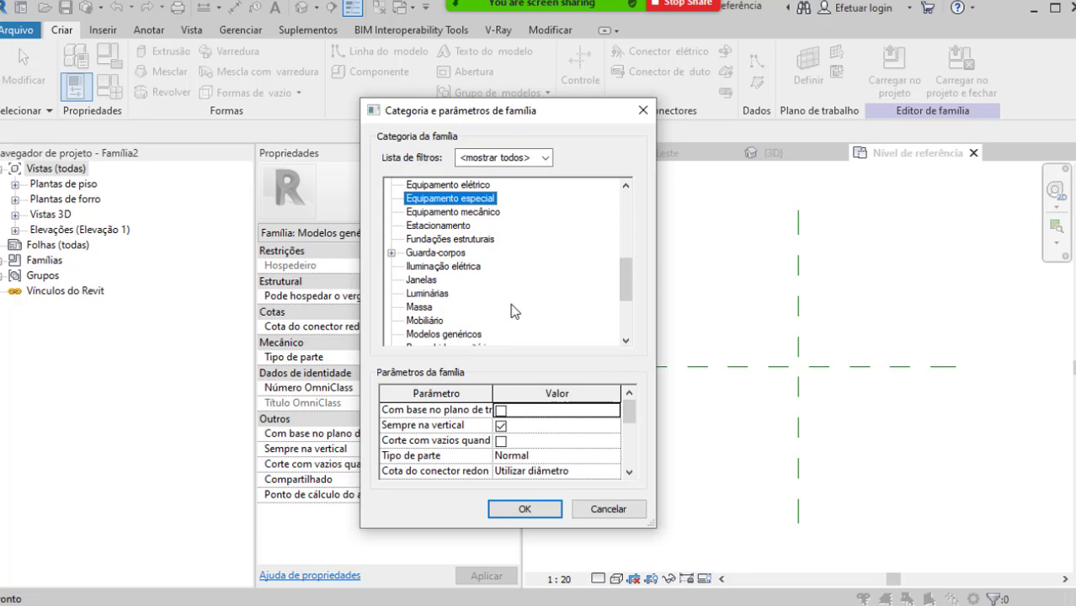
click(643, 111)
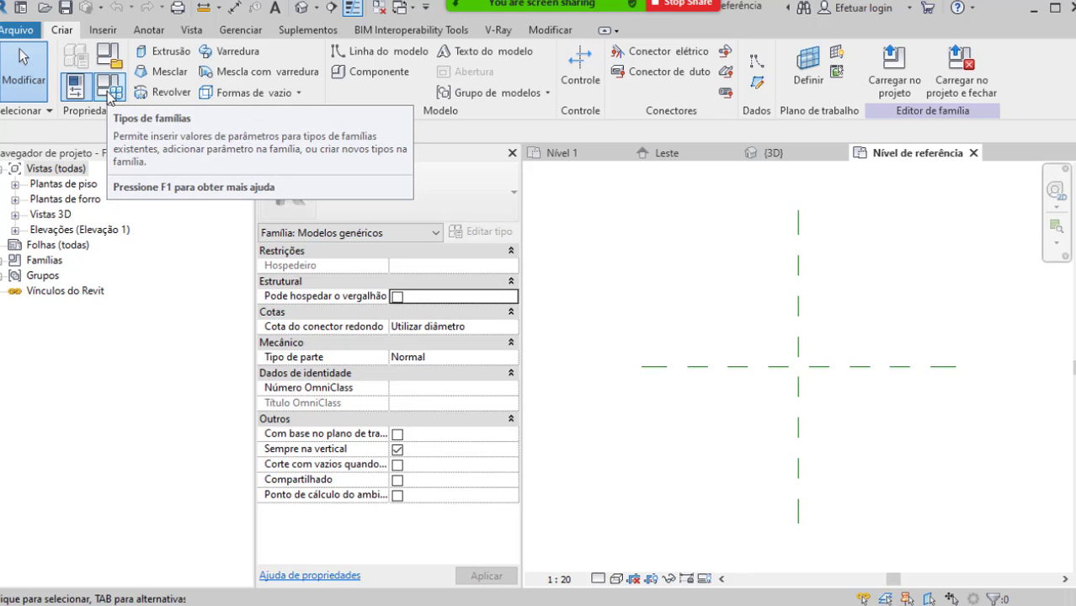
Step: Create a new family type named 90x210
click(108, 89)
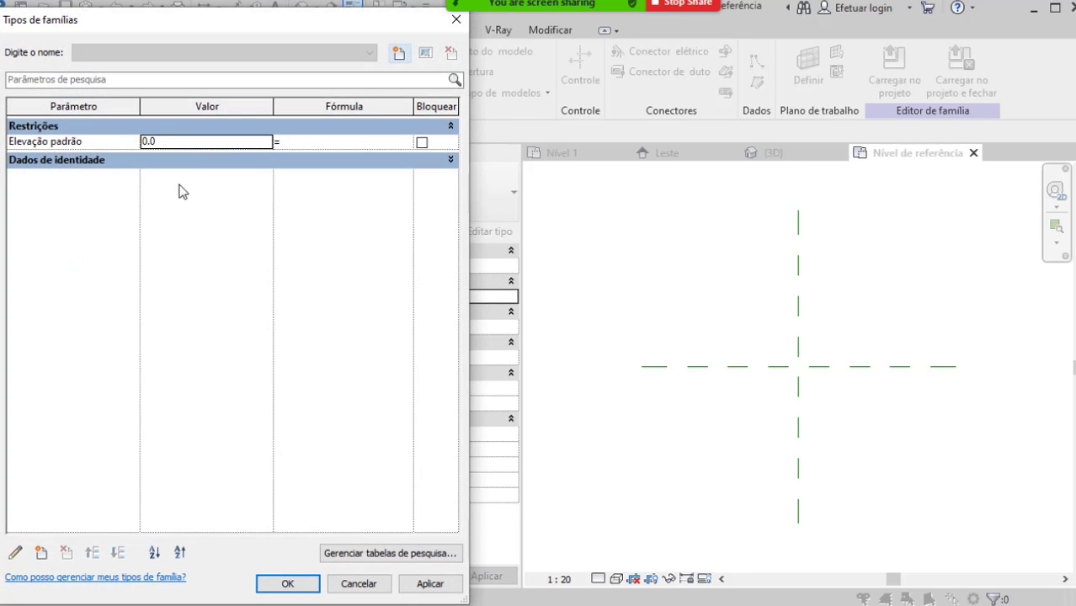
click(399, 53)
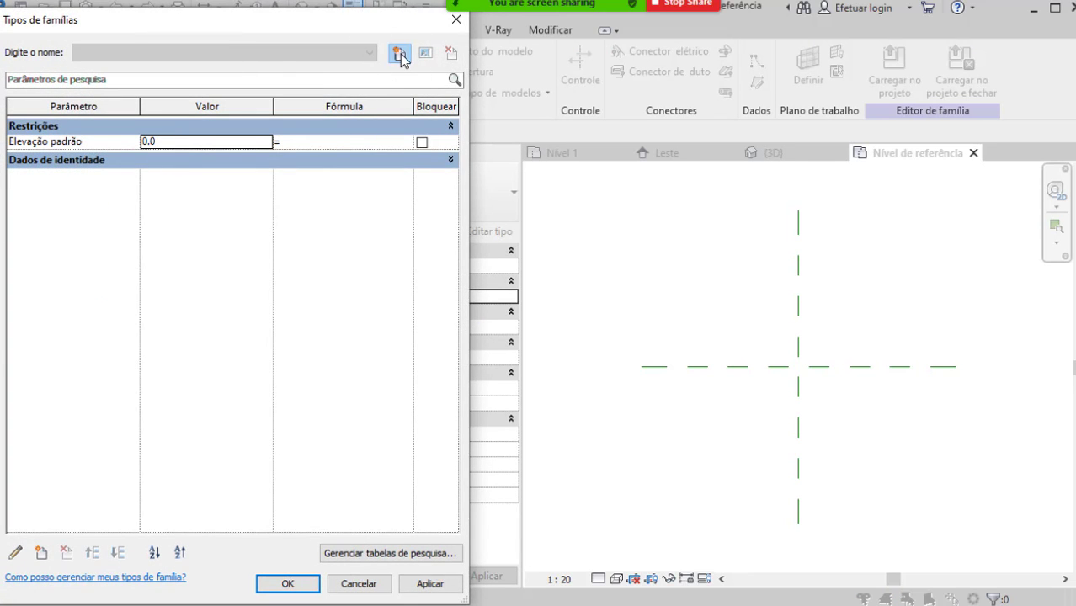
text(90)
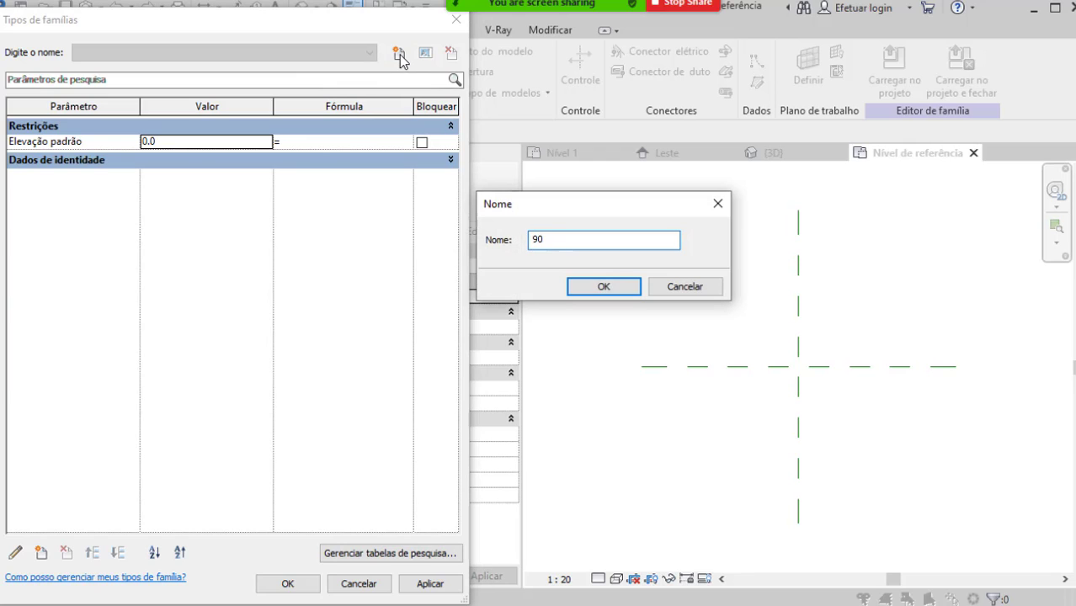
text(x210)
click(598, 287)
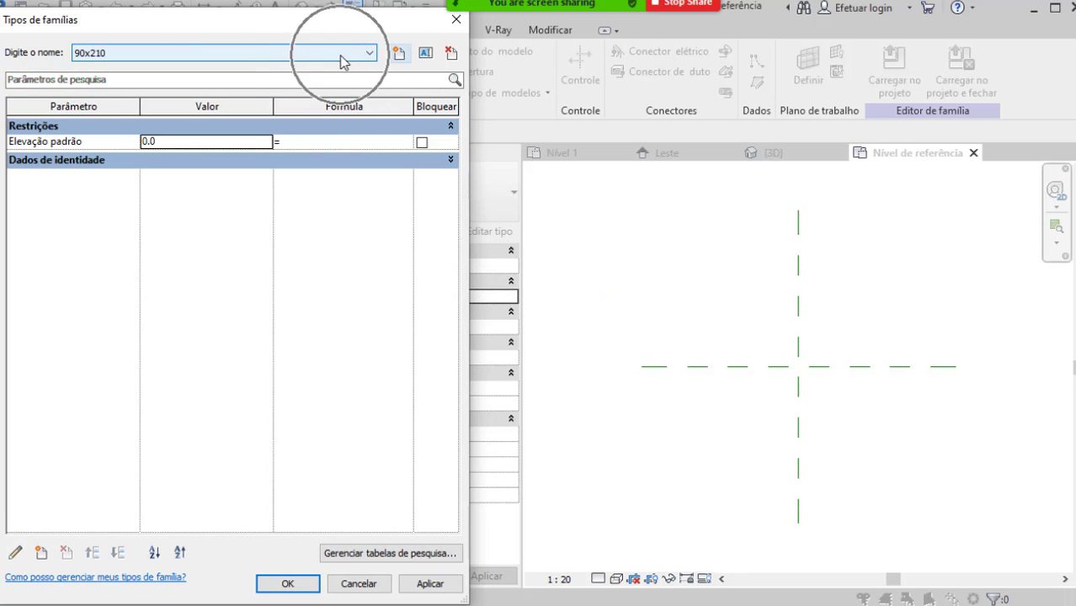
Step: Add a linear type parameter named largura under Cotas, and dismiss the family types settings without applying them
click(43, 554)
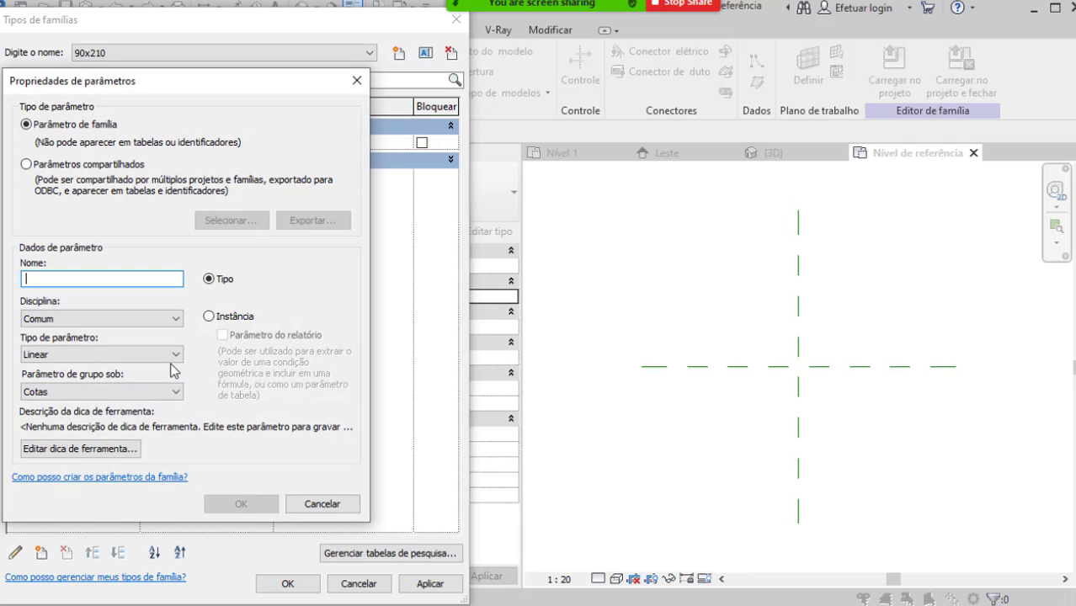
text(larg)
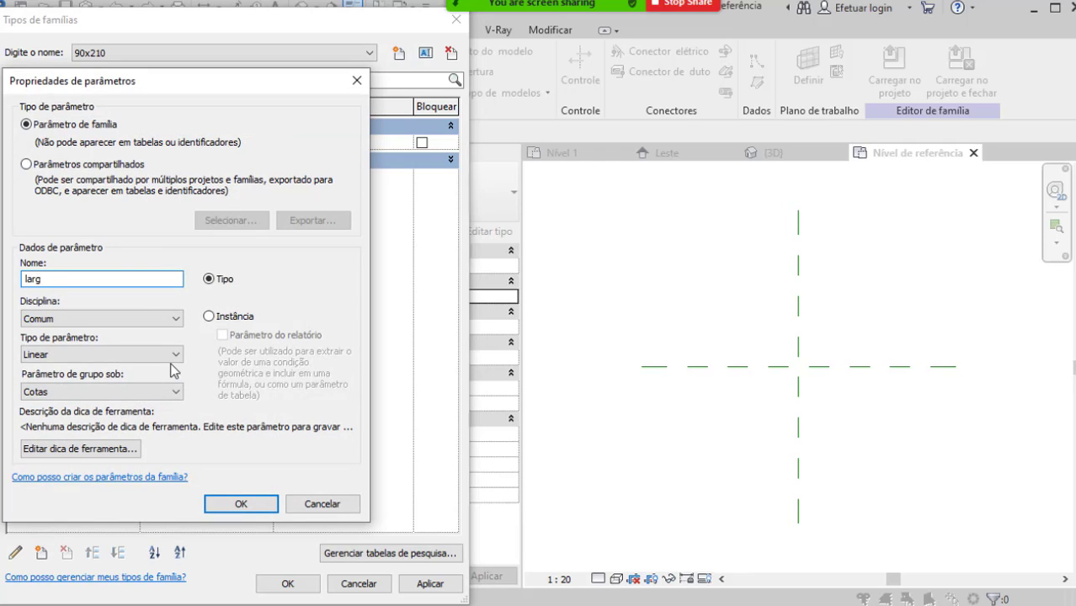
text(ura)
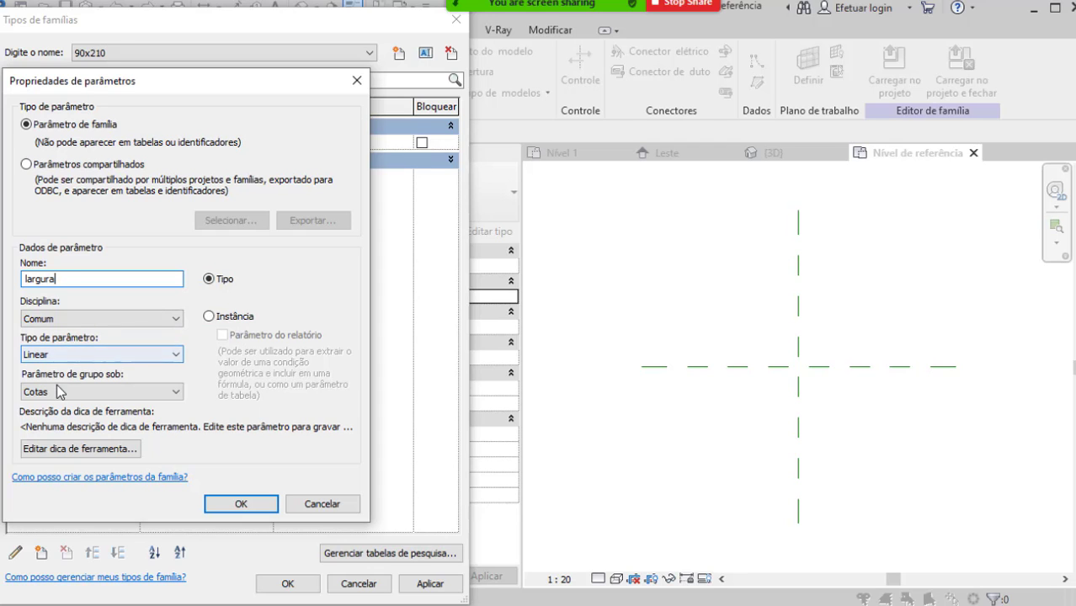
click(264, 502)
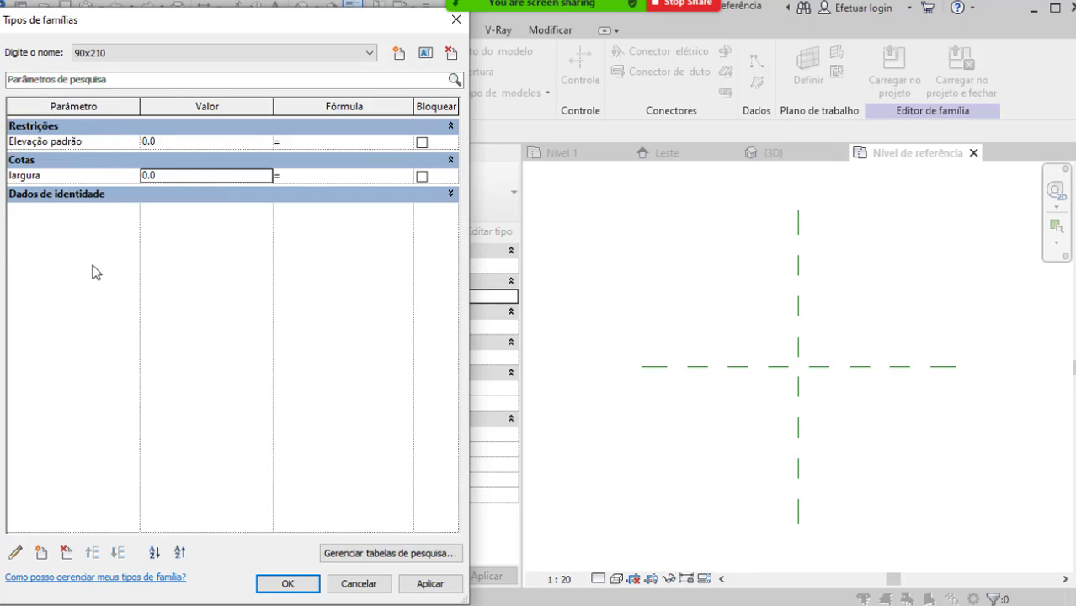
click(460, 29)
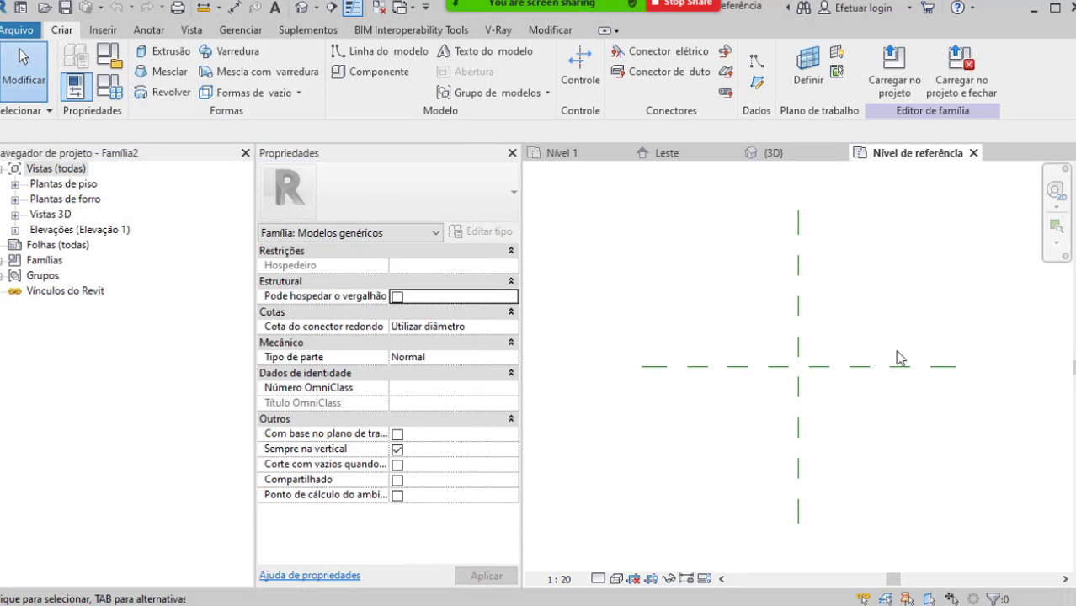
mouse_move(661, 48)
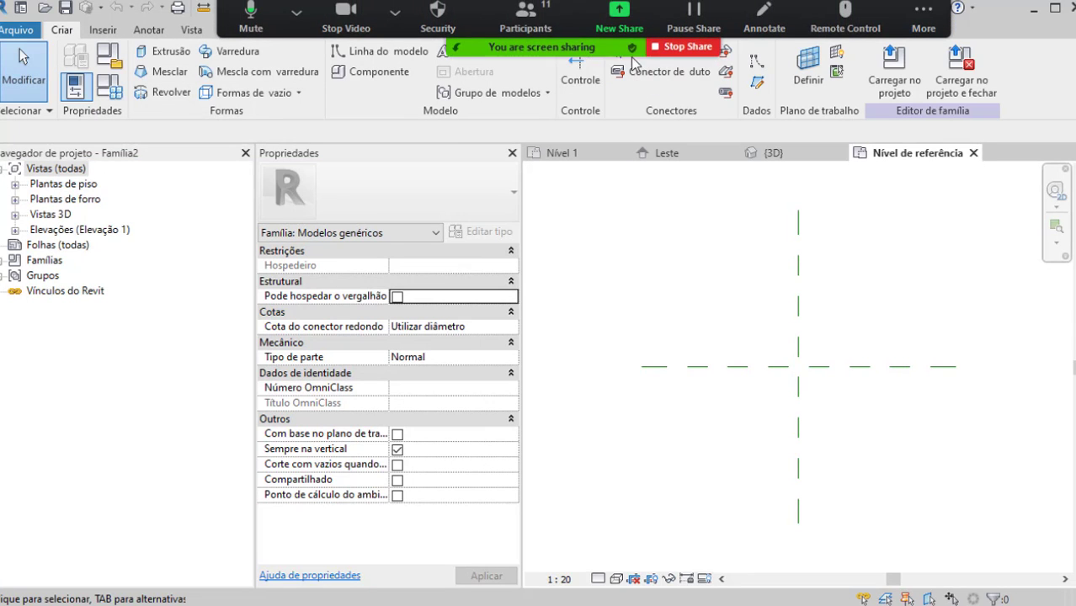
click(687, 48)
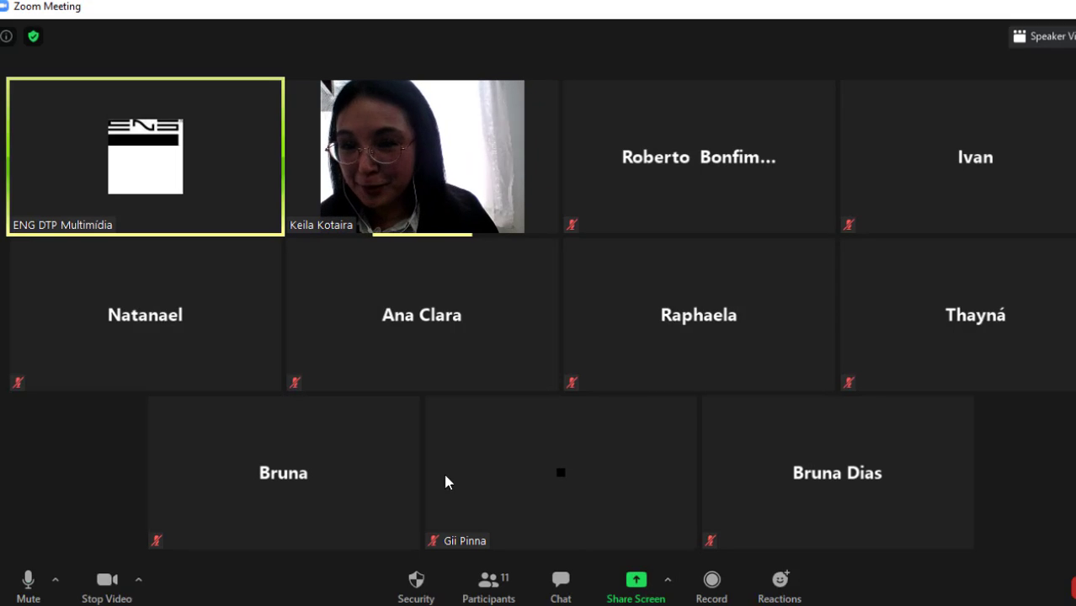
click(28, 583)
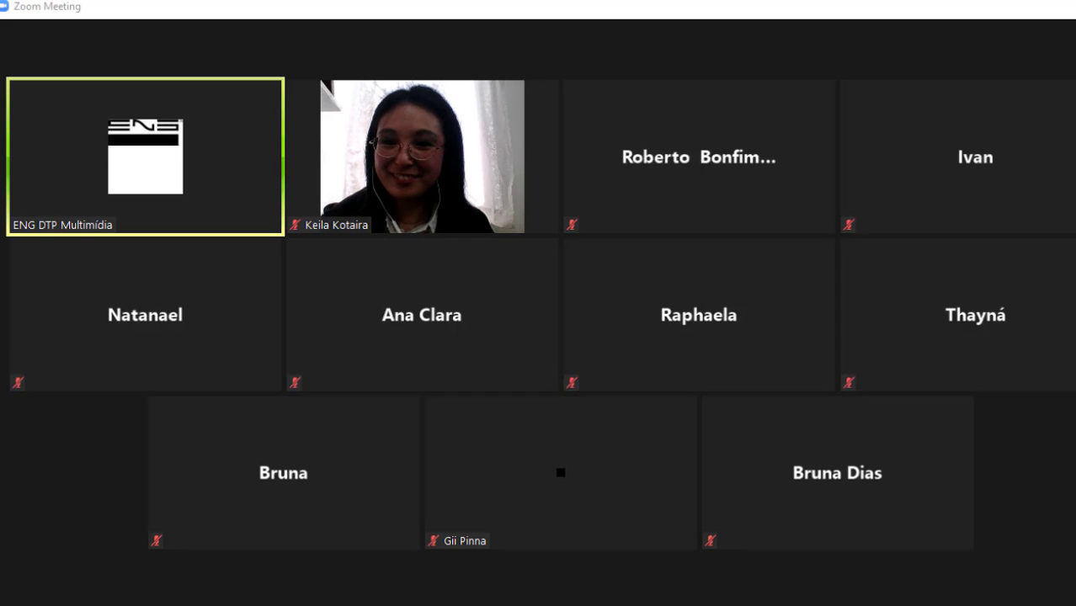
Step: Unmute the microphone in the Zoom meeting and share the criacao-e-edicao-de-familias-no-revit presentation window, returning to its contact slide
click(21, 581)
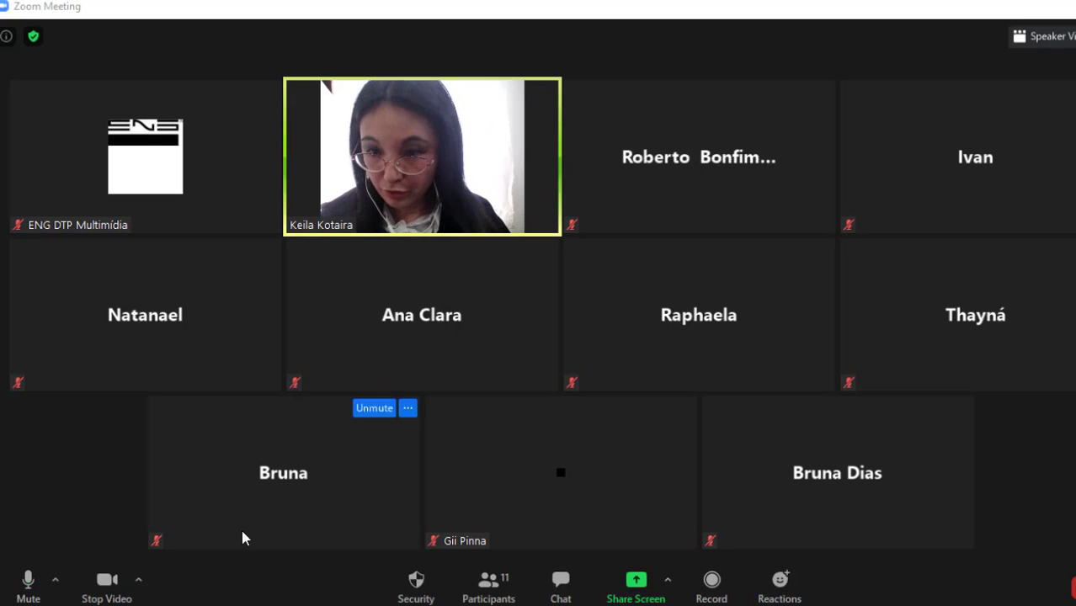
click(635, 586)
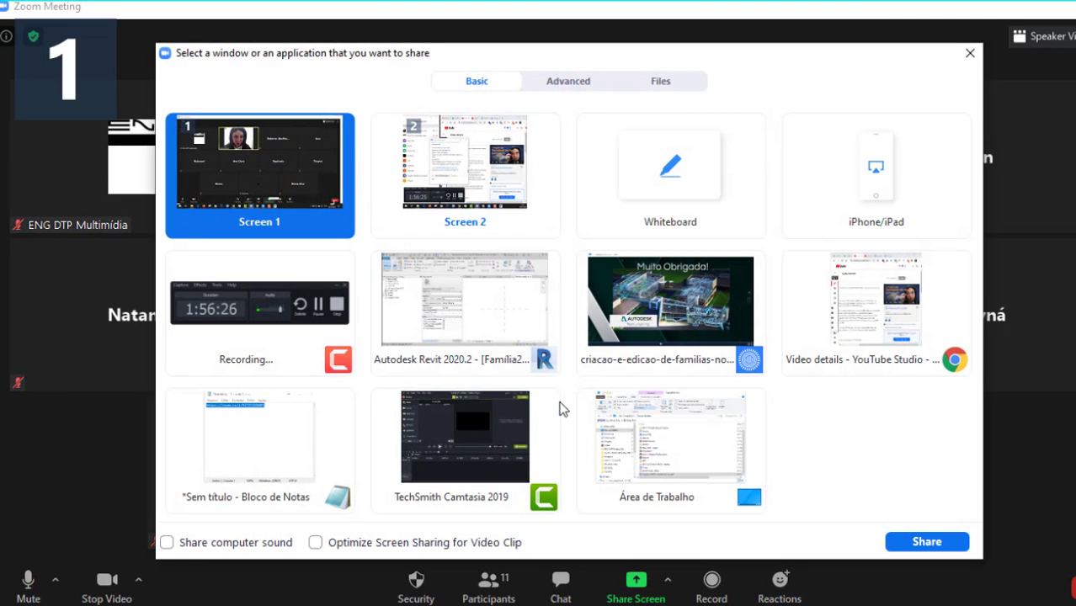
click(660, 344)
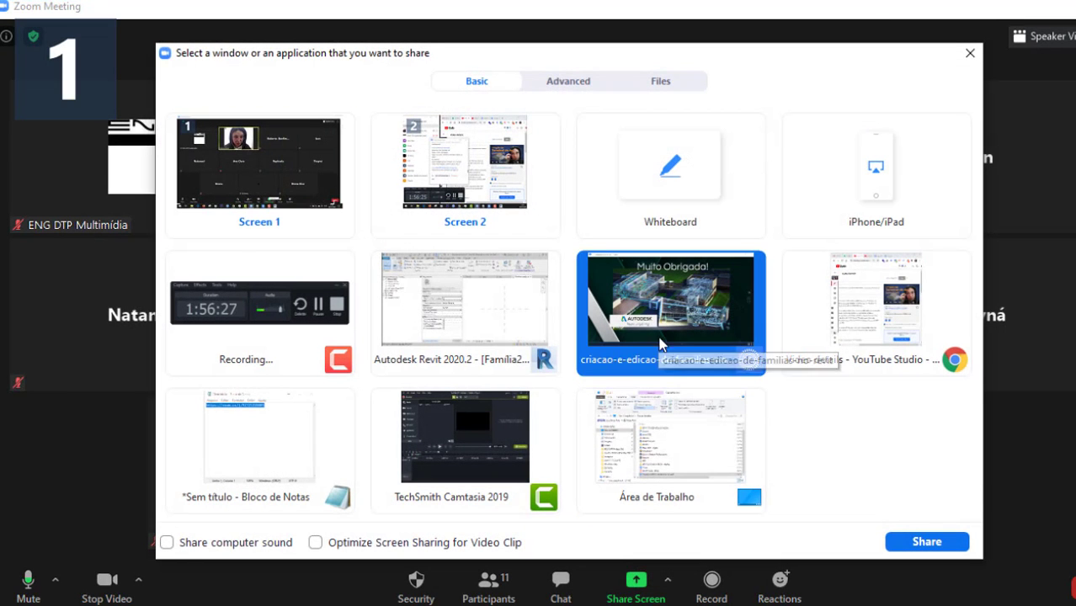
click(925, 543)
click(472, 596)
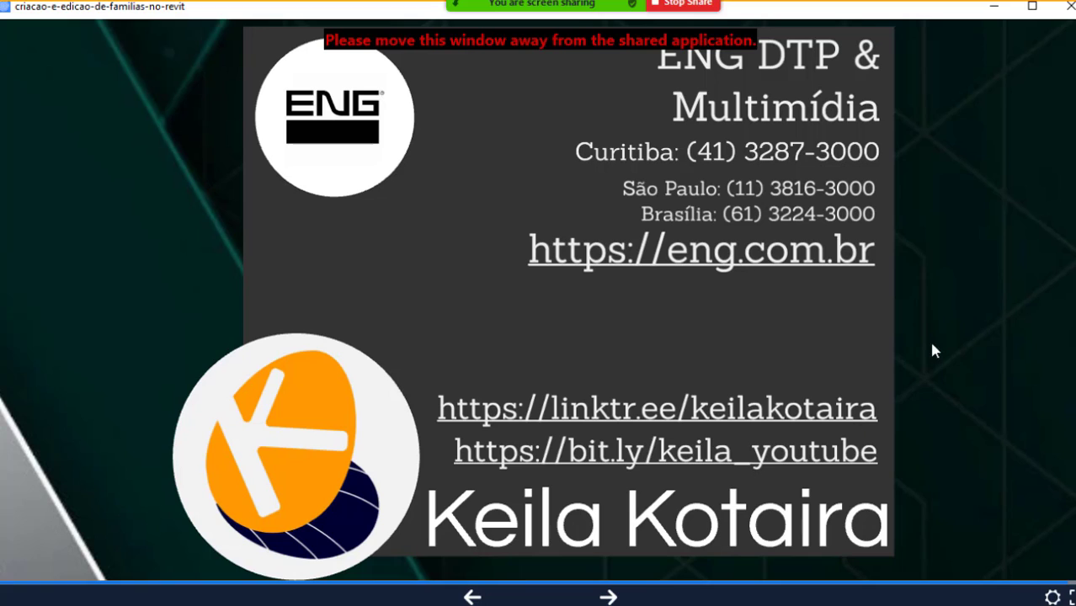
Step: Mute the meeting microphone while the contact slide is shared, and unmute it again
mouse_move(528, 39)
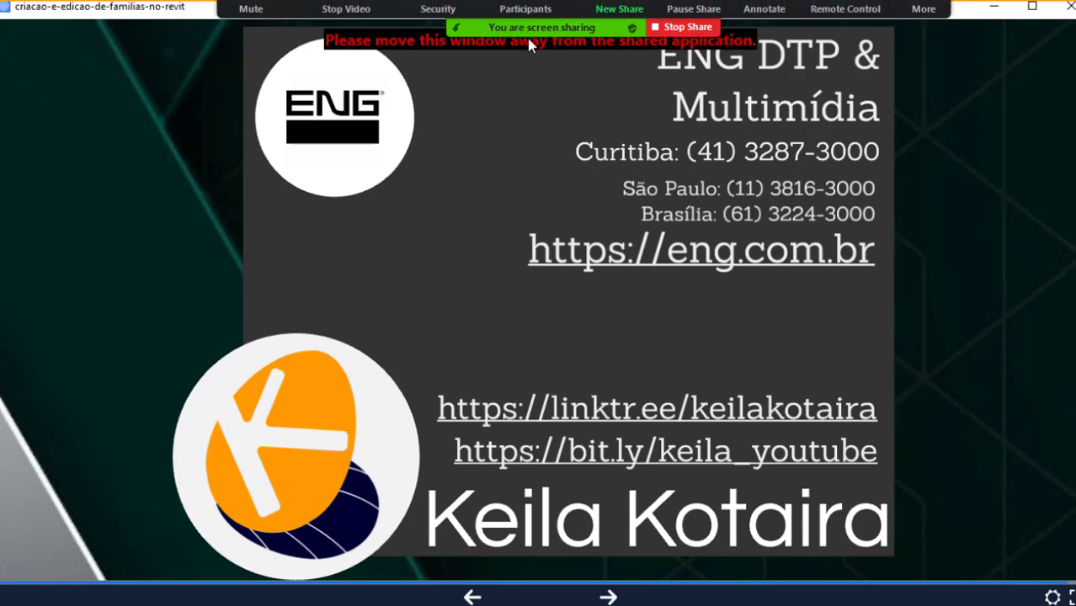
click(252, 14)
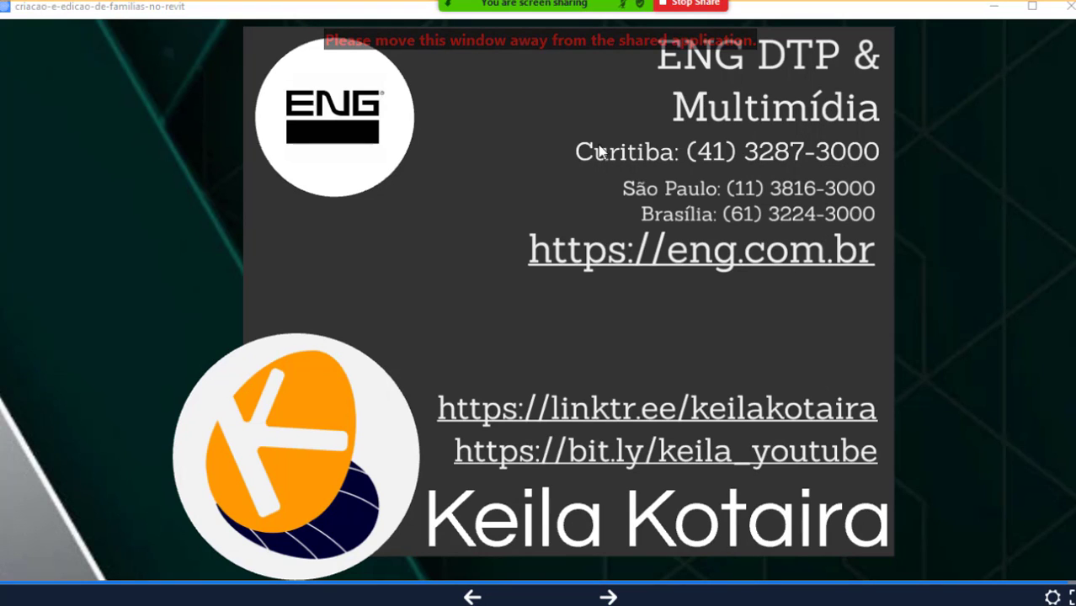
mouse_move(598, 4)
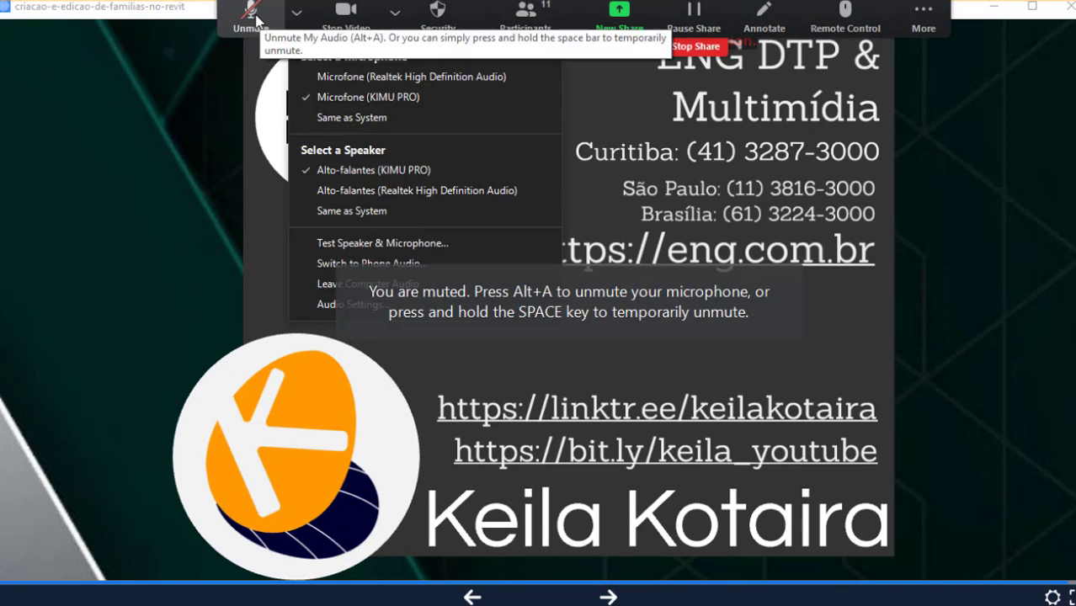
click(252, 16)
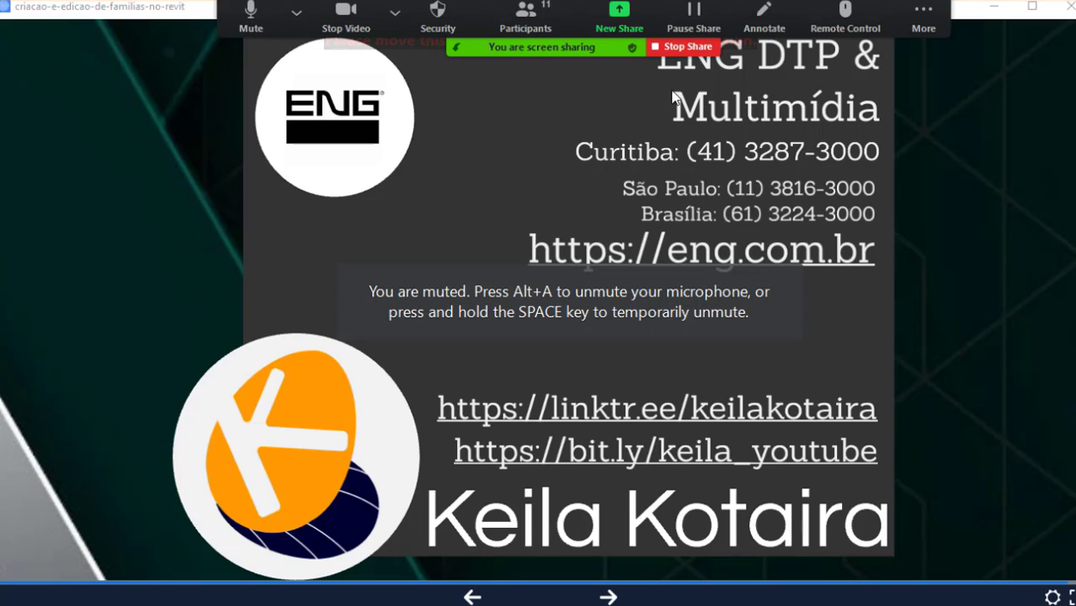